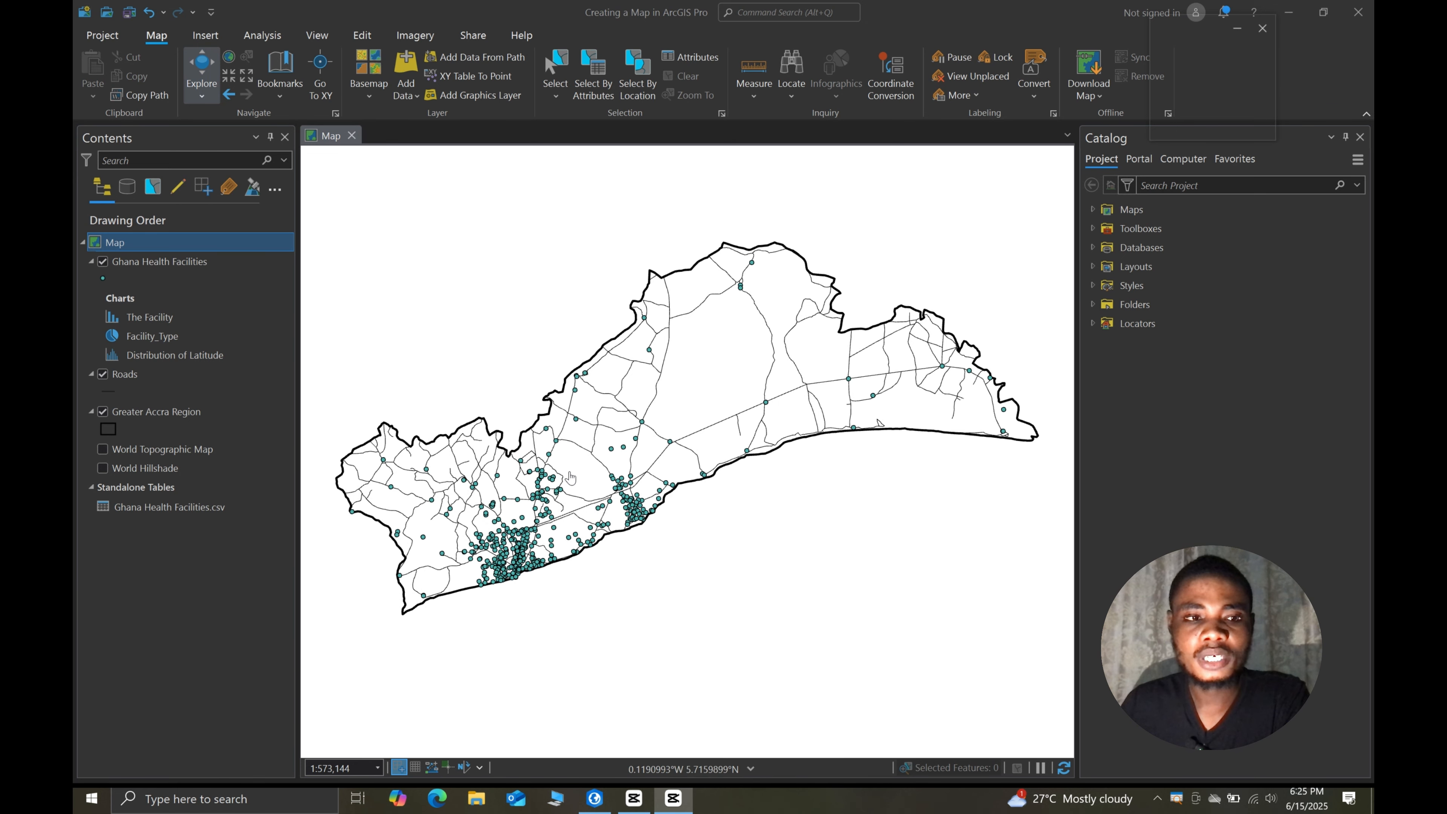
- Open The Facility bar chart of the Ghana Health Facilities layer for viewing
drag(674, 386, 675, 402)
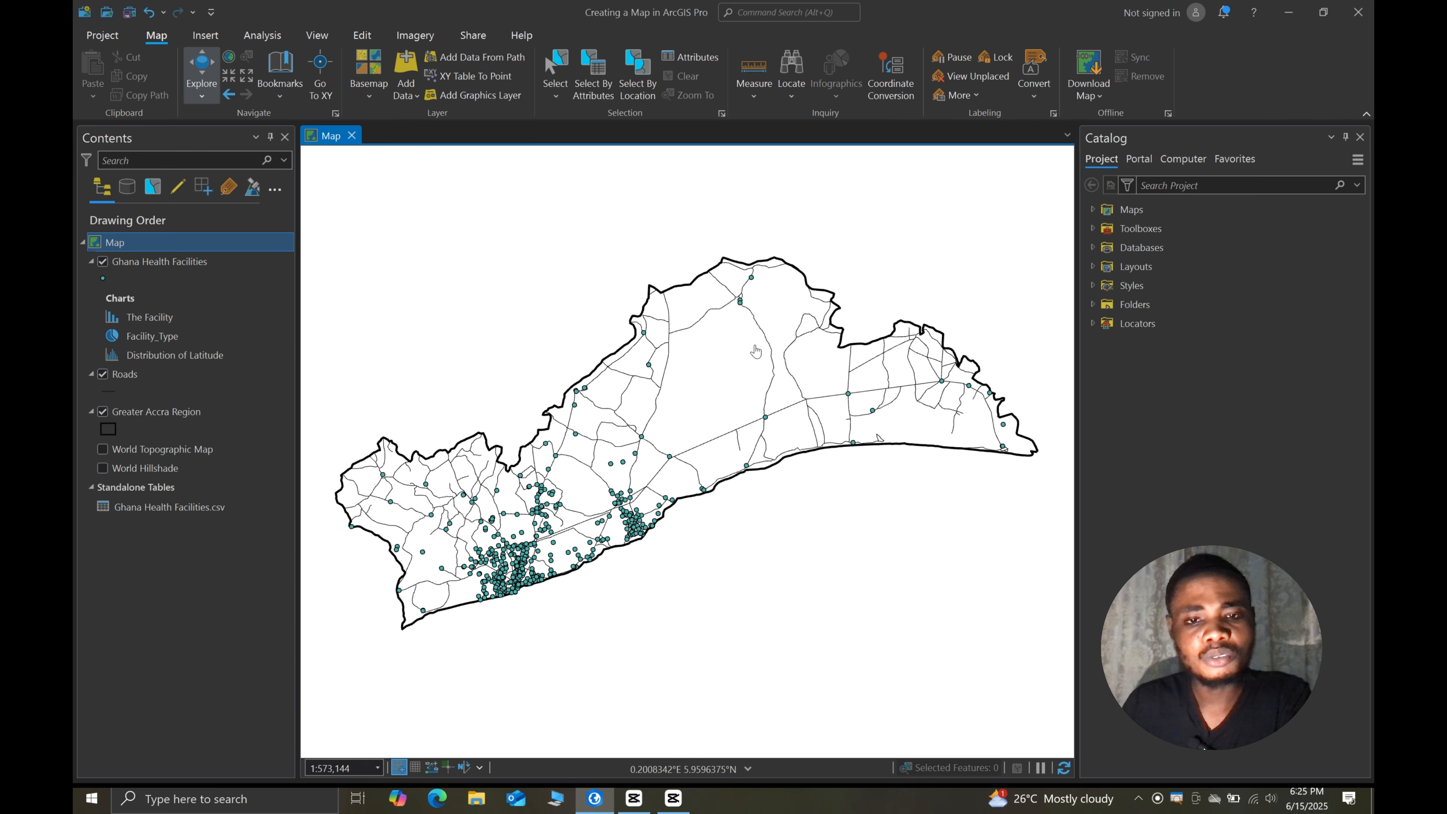
click(148, 319)
right_click(150, 318)
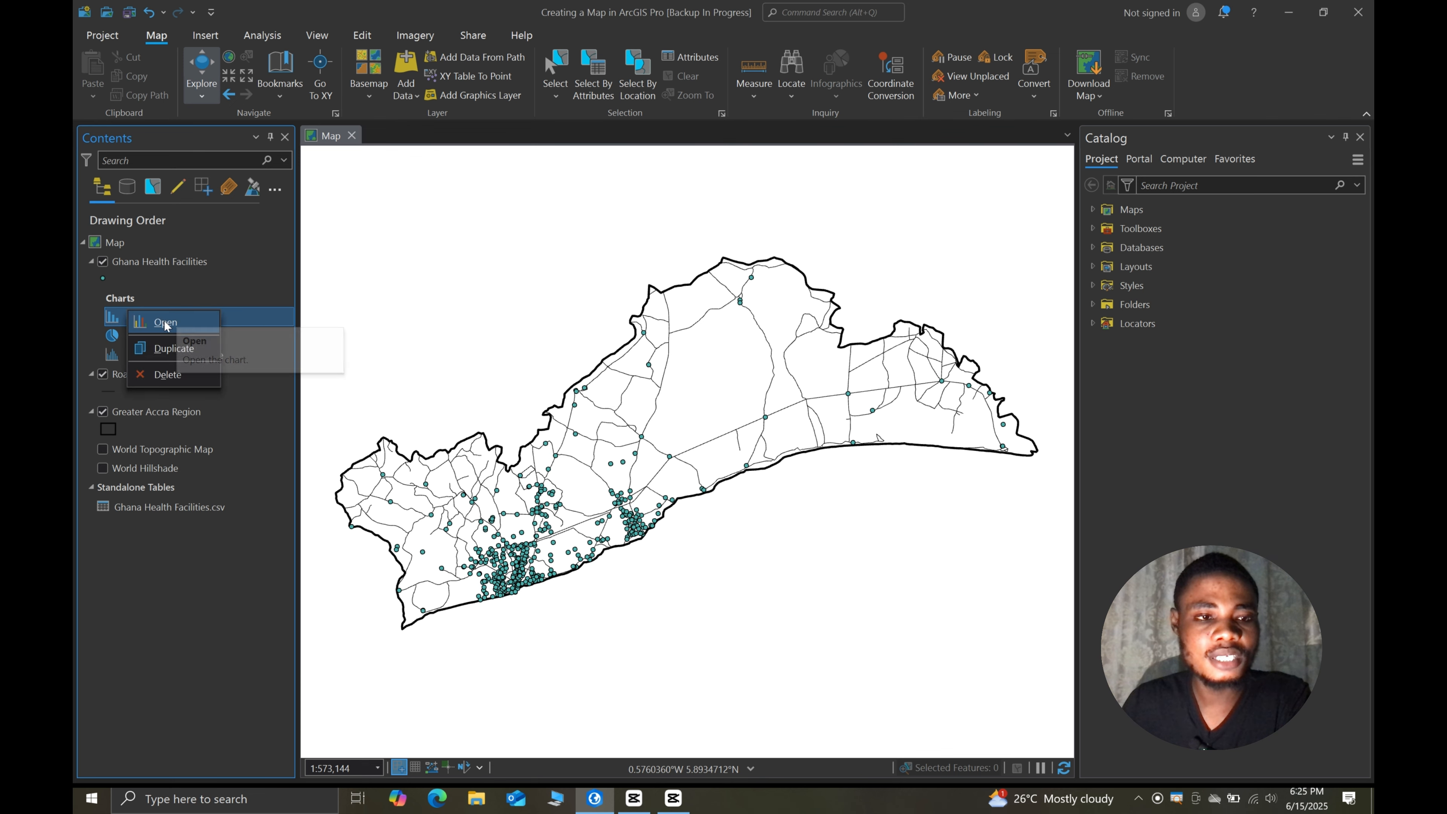
click(186, 320)
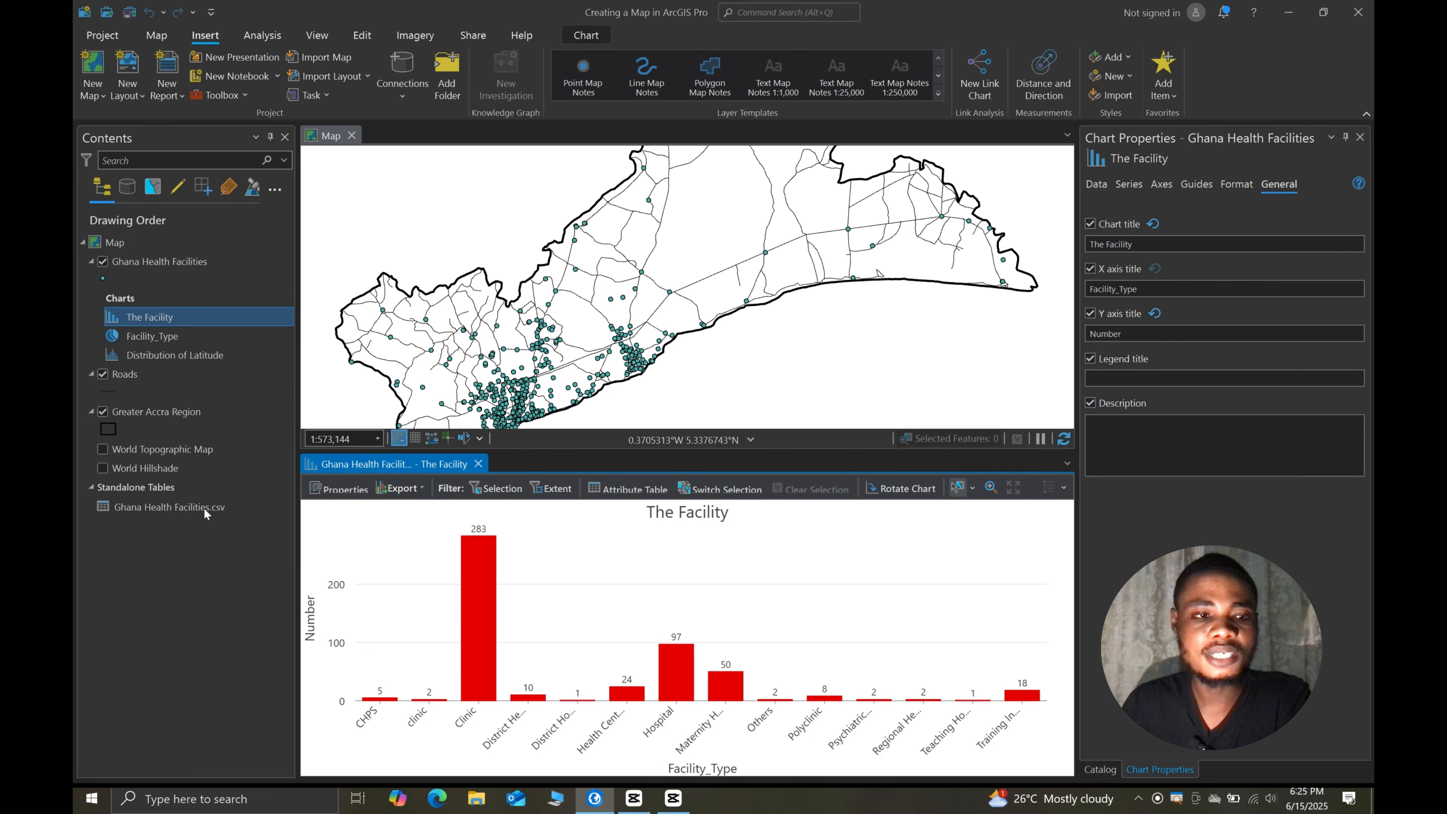
- View the Distribution of Latitude chart of the Ghana Health Facilities layer and close both open charts
click(116, 337)
ctrl+click(148, 350)
click(149, 351)
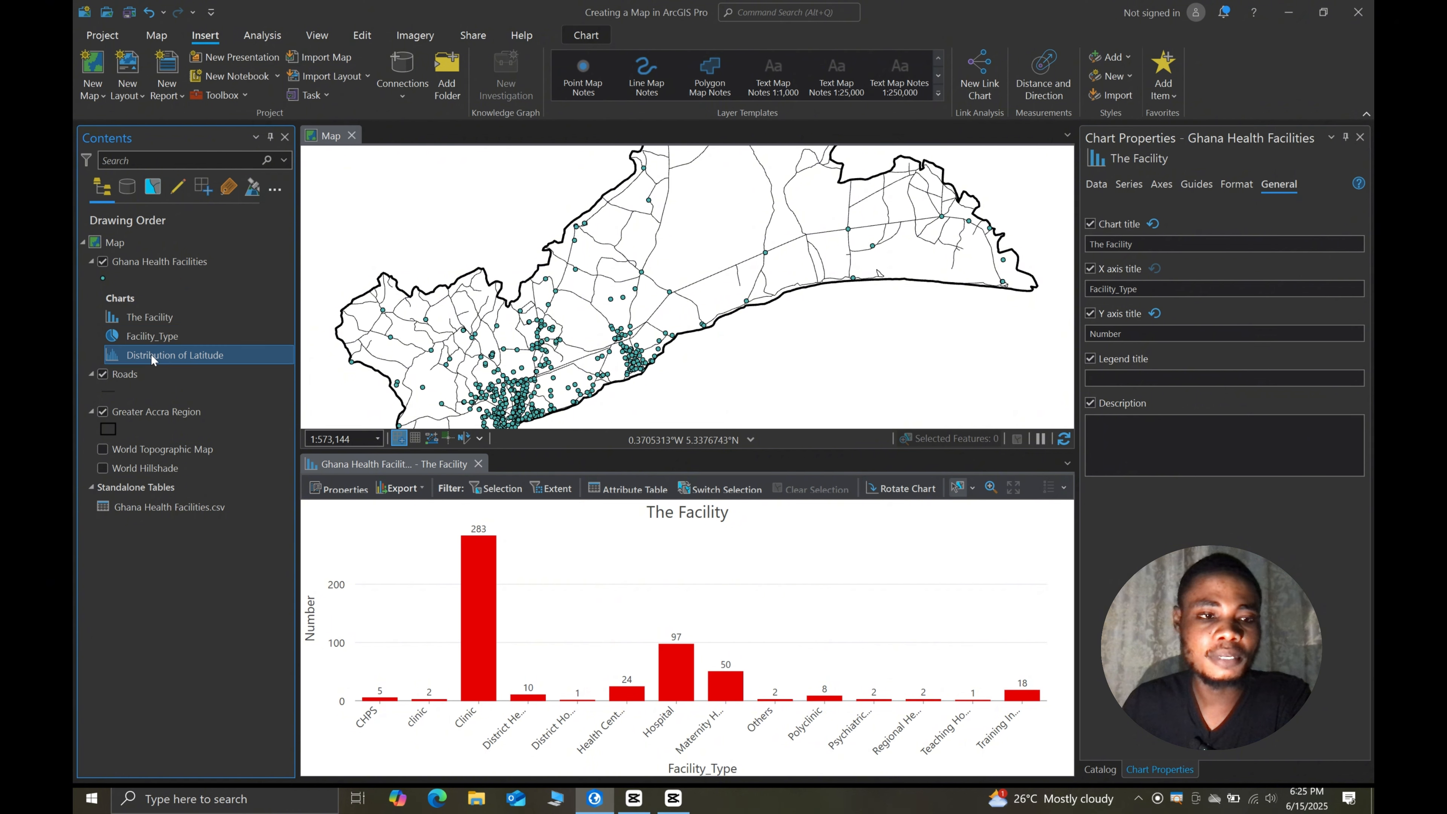
right_click(162, 358)
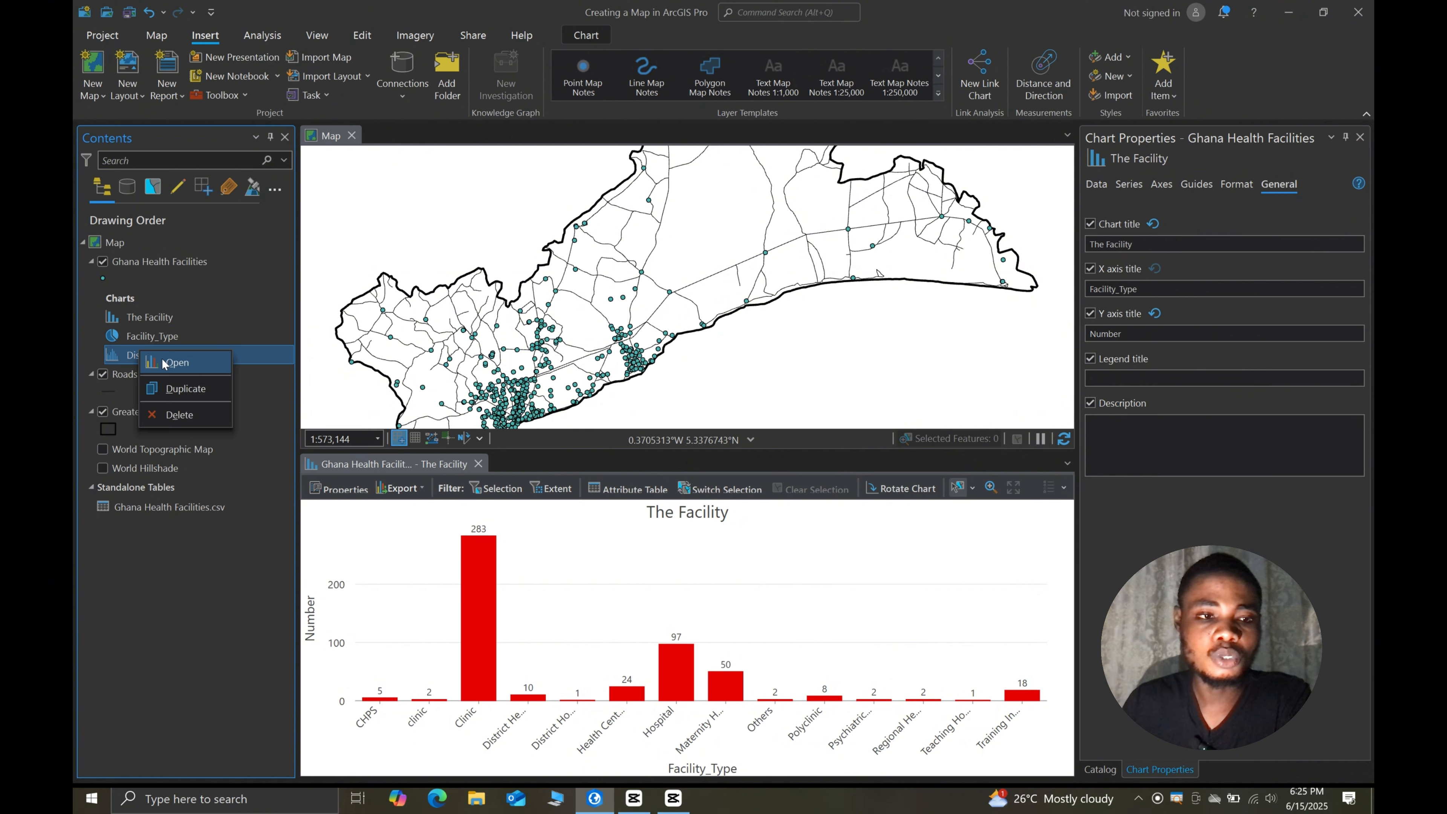
click(177, 363)
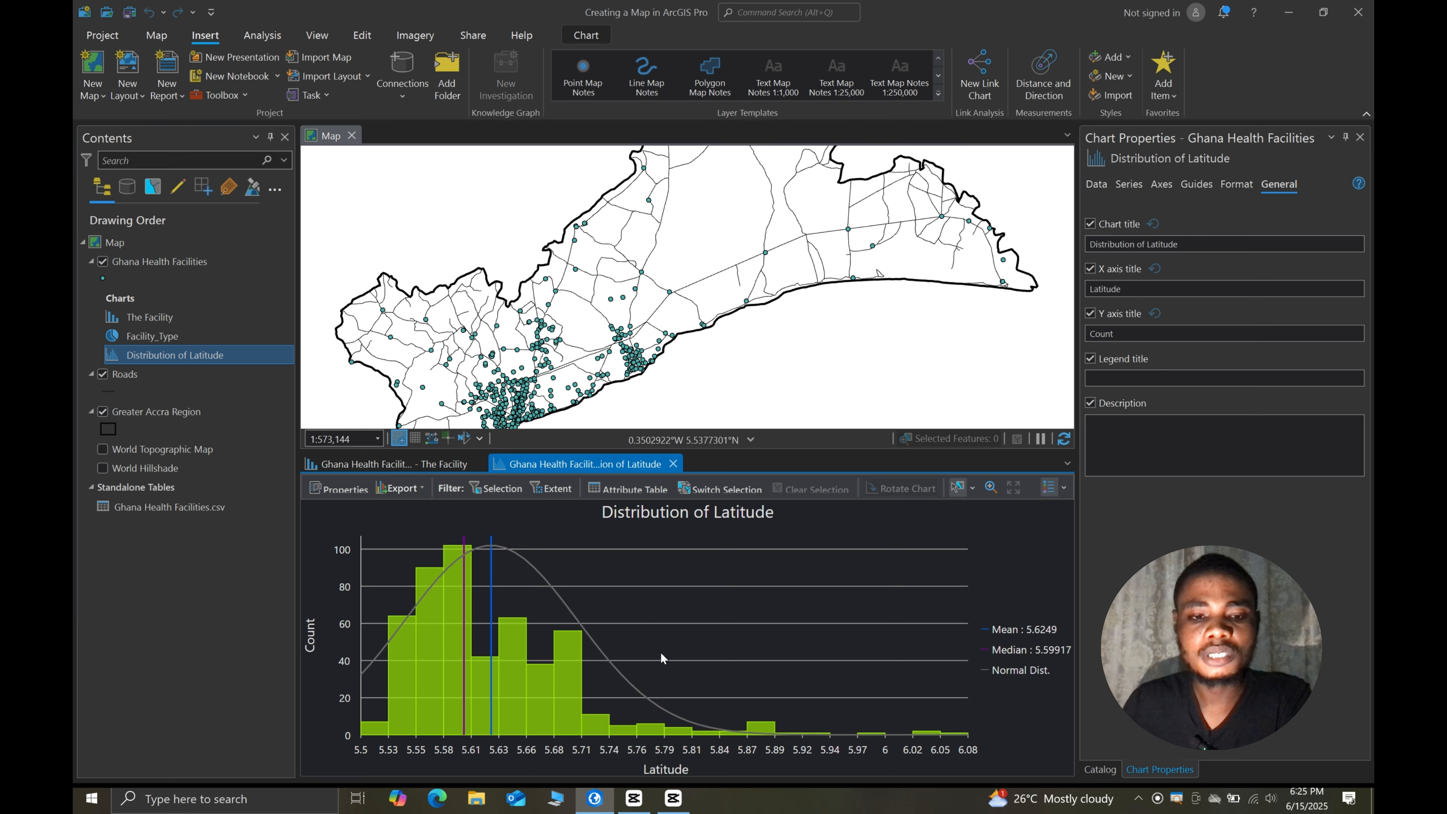
click(673, 463)
click(477, 463)
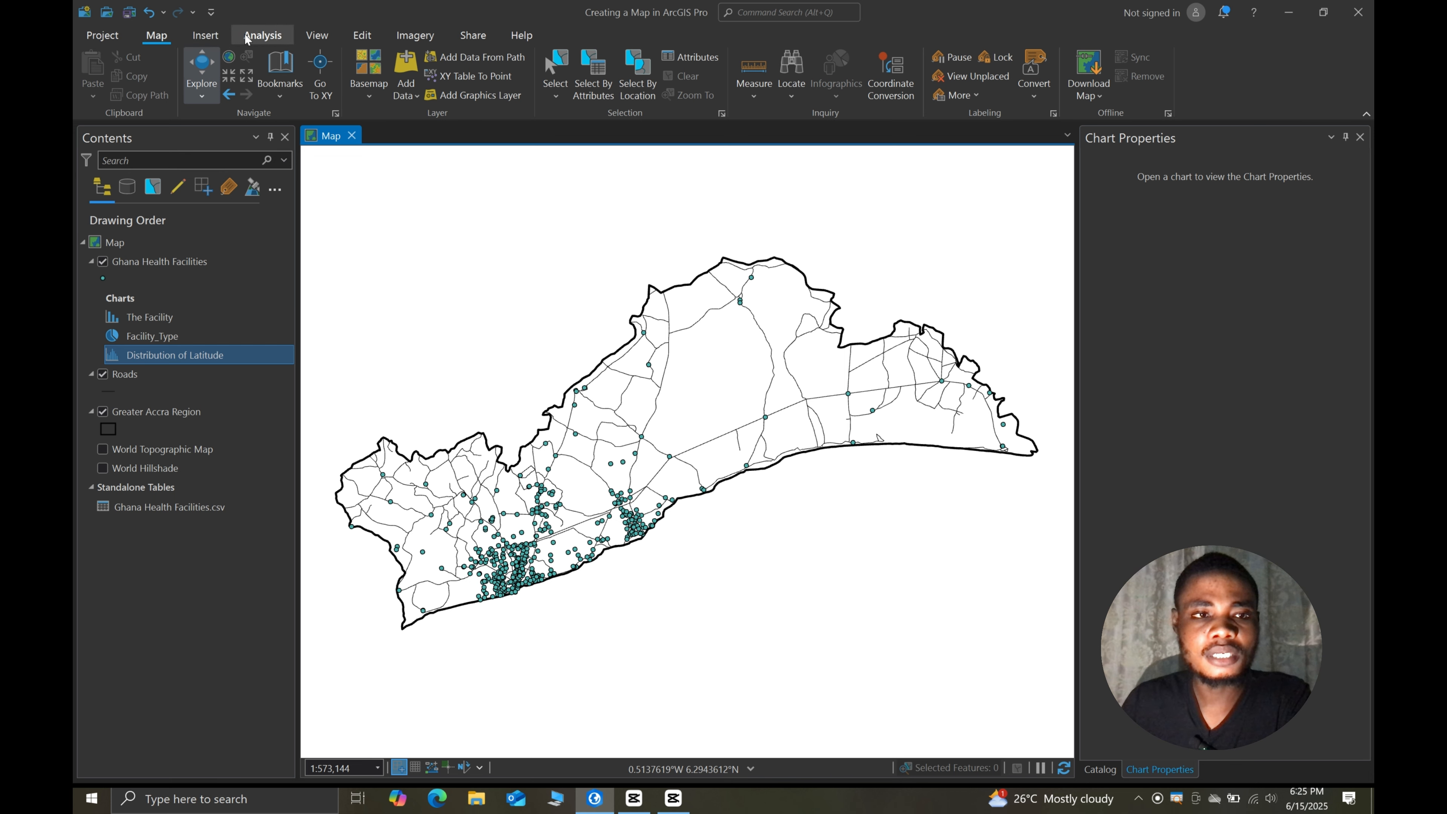
- Create a new layout with the ISO Landscape A0 page size (841 mm x 1189 mm)
click(207, 36)
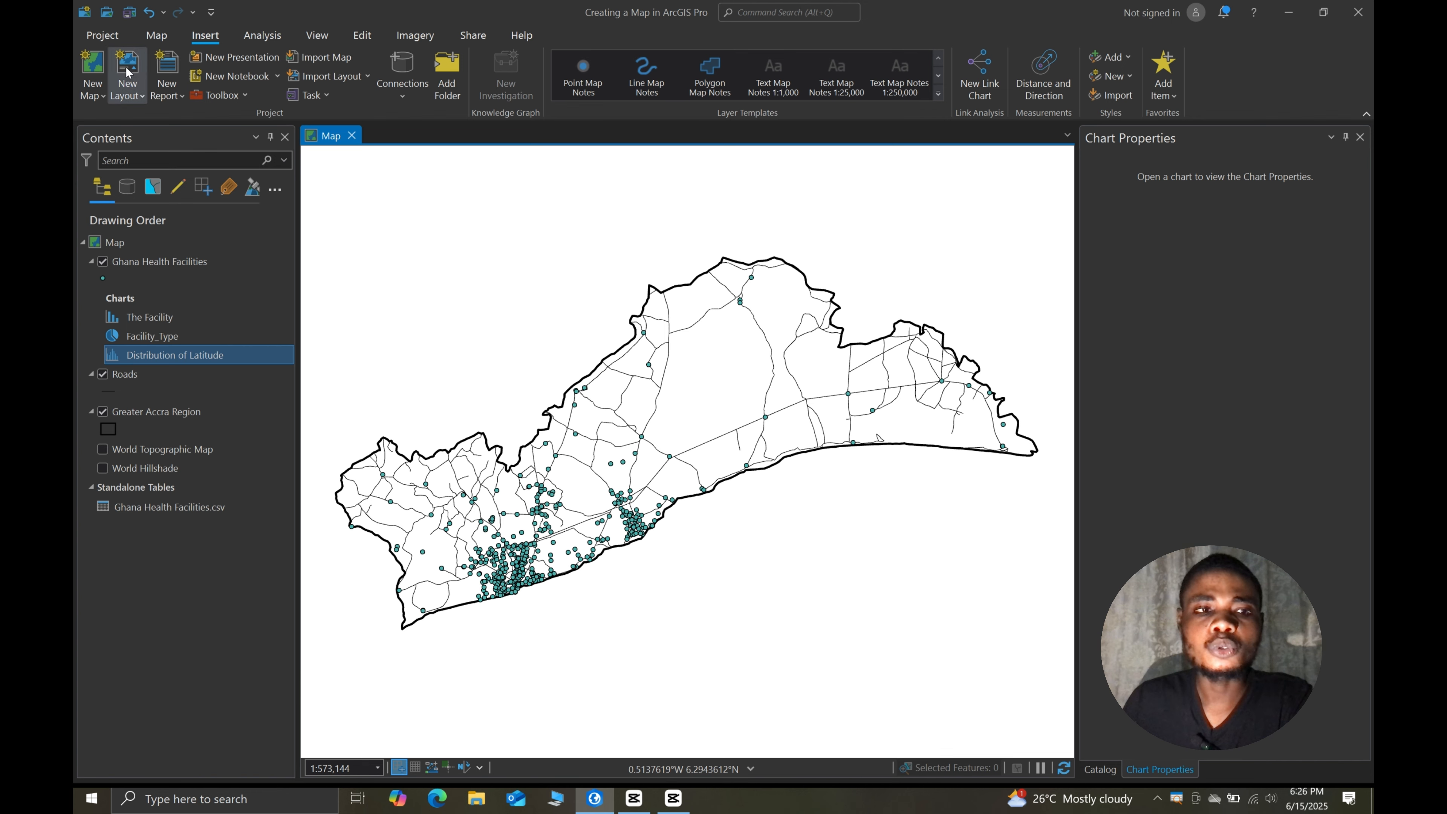
click(139, 97)
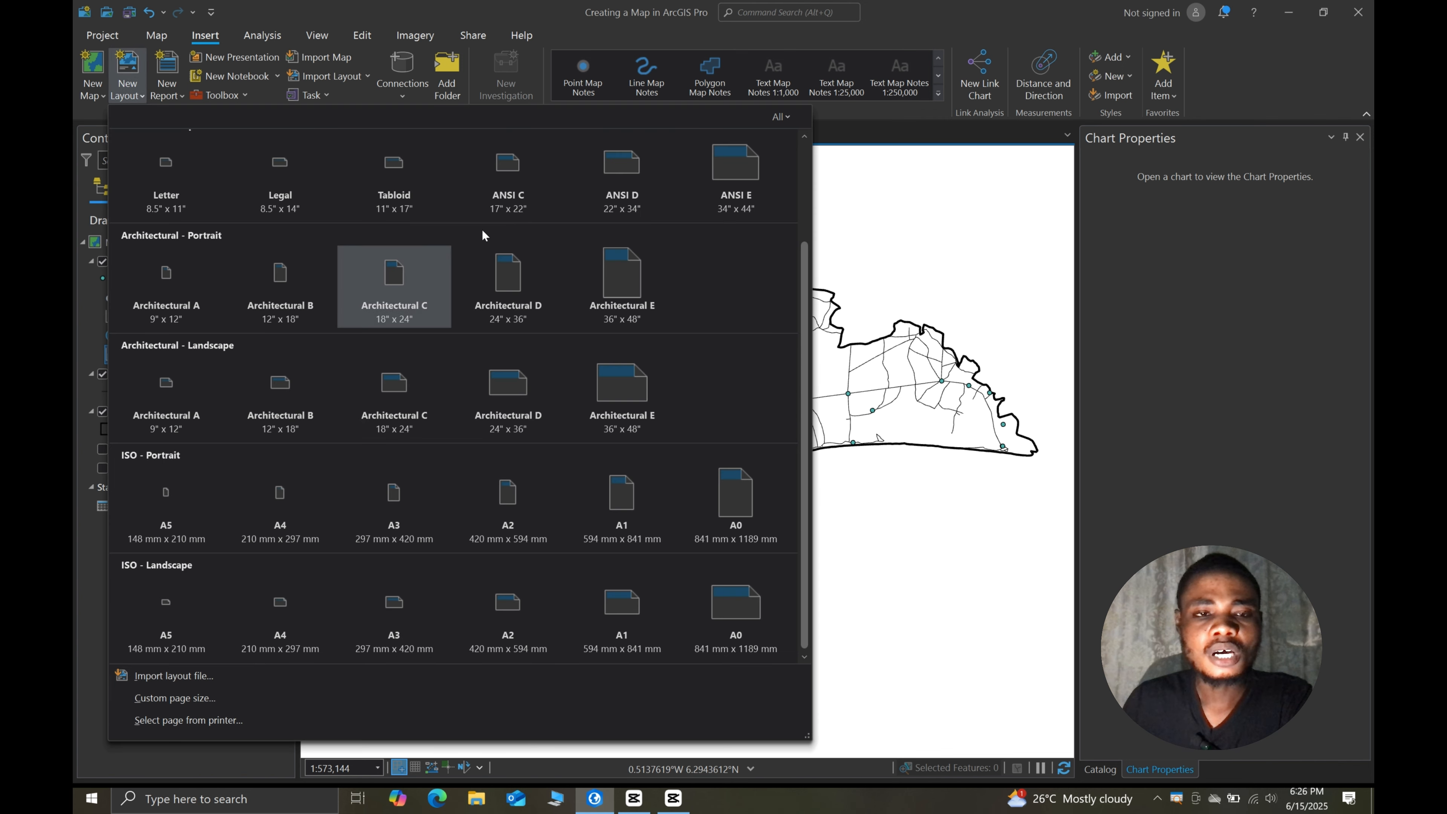
scroll(478, 365, up, 3)
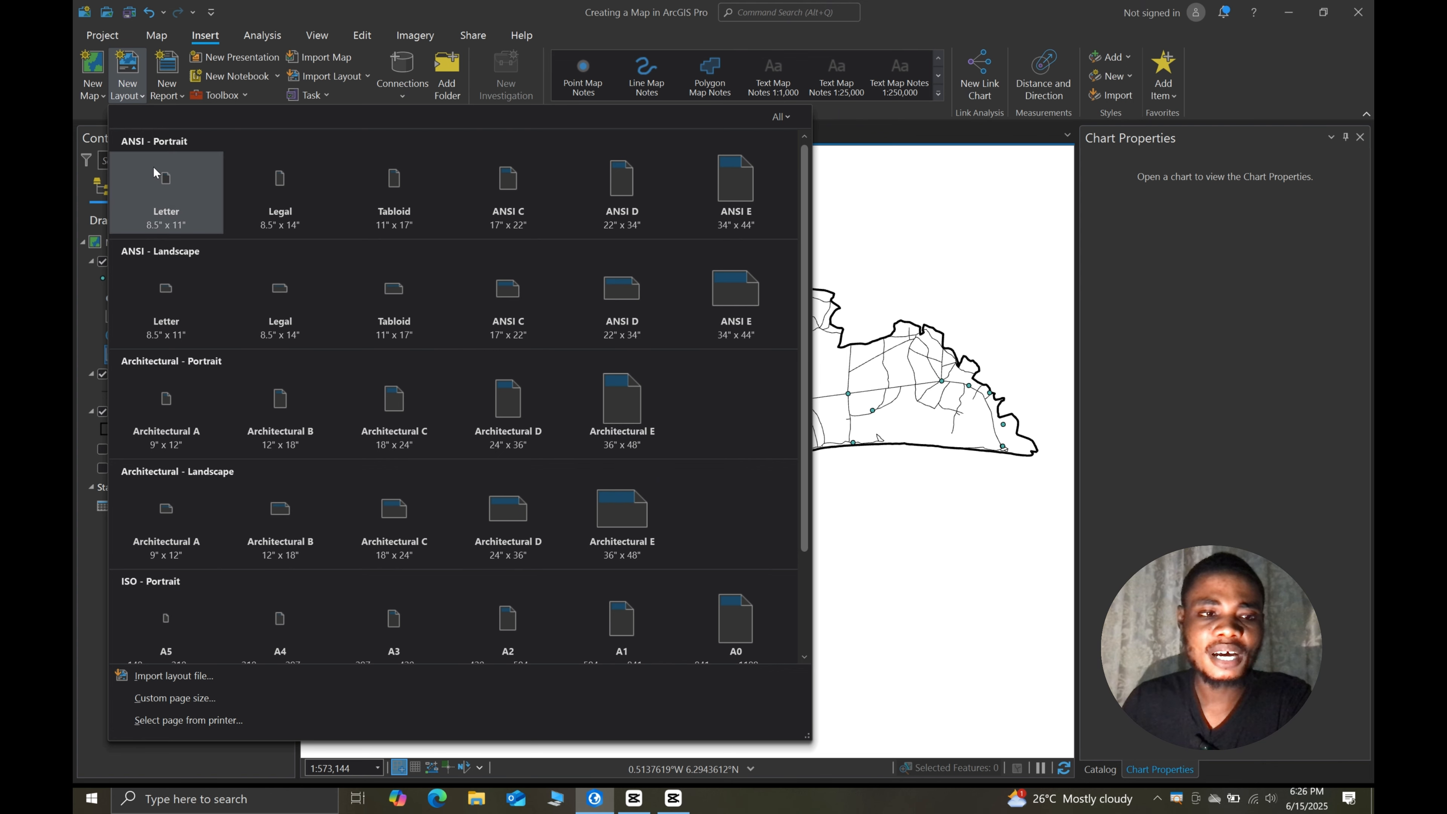
scroll(216, 381, down, 3)
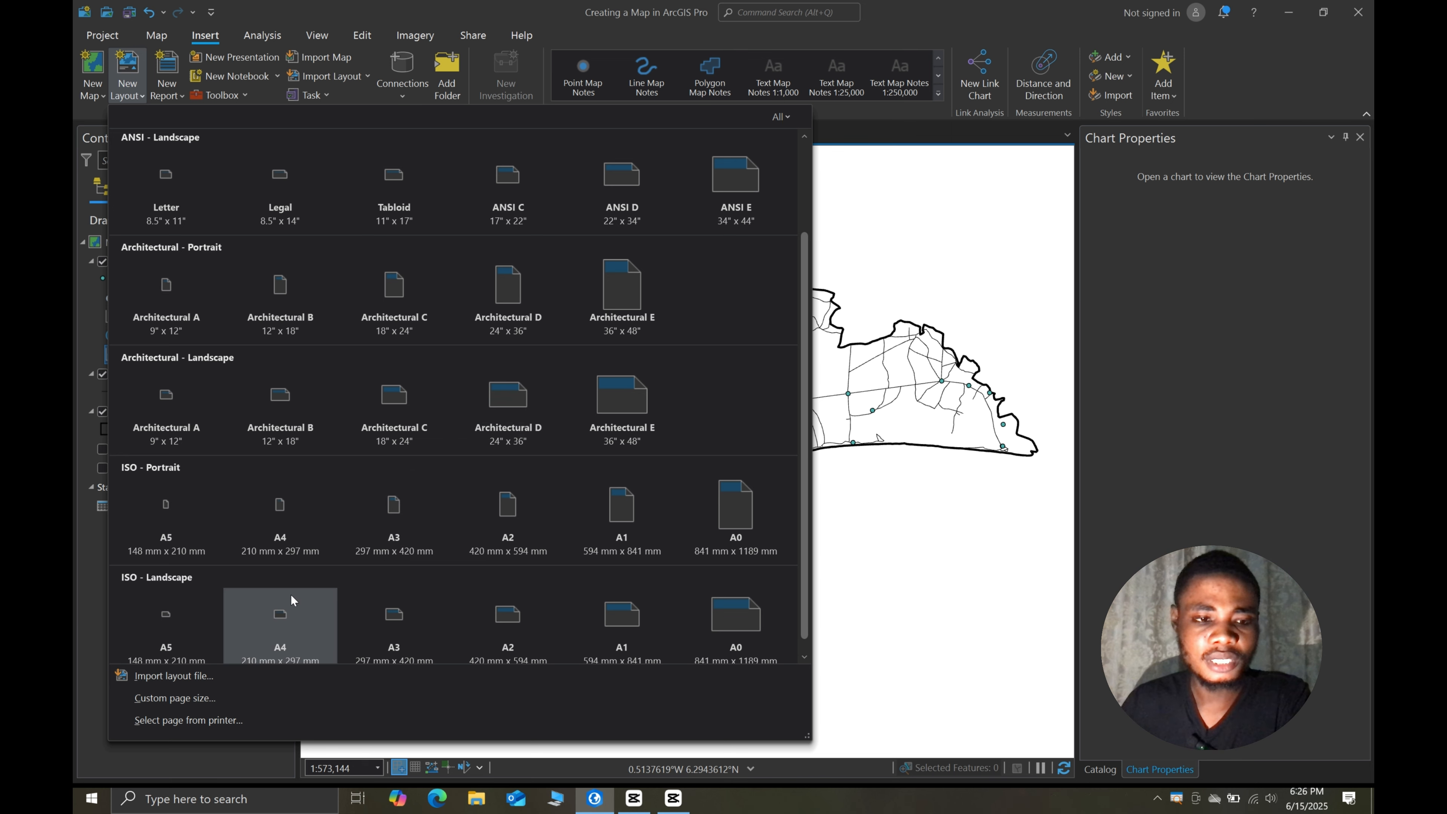
scroll(436, 488, down, 1)
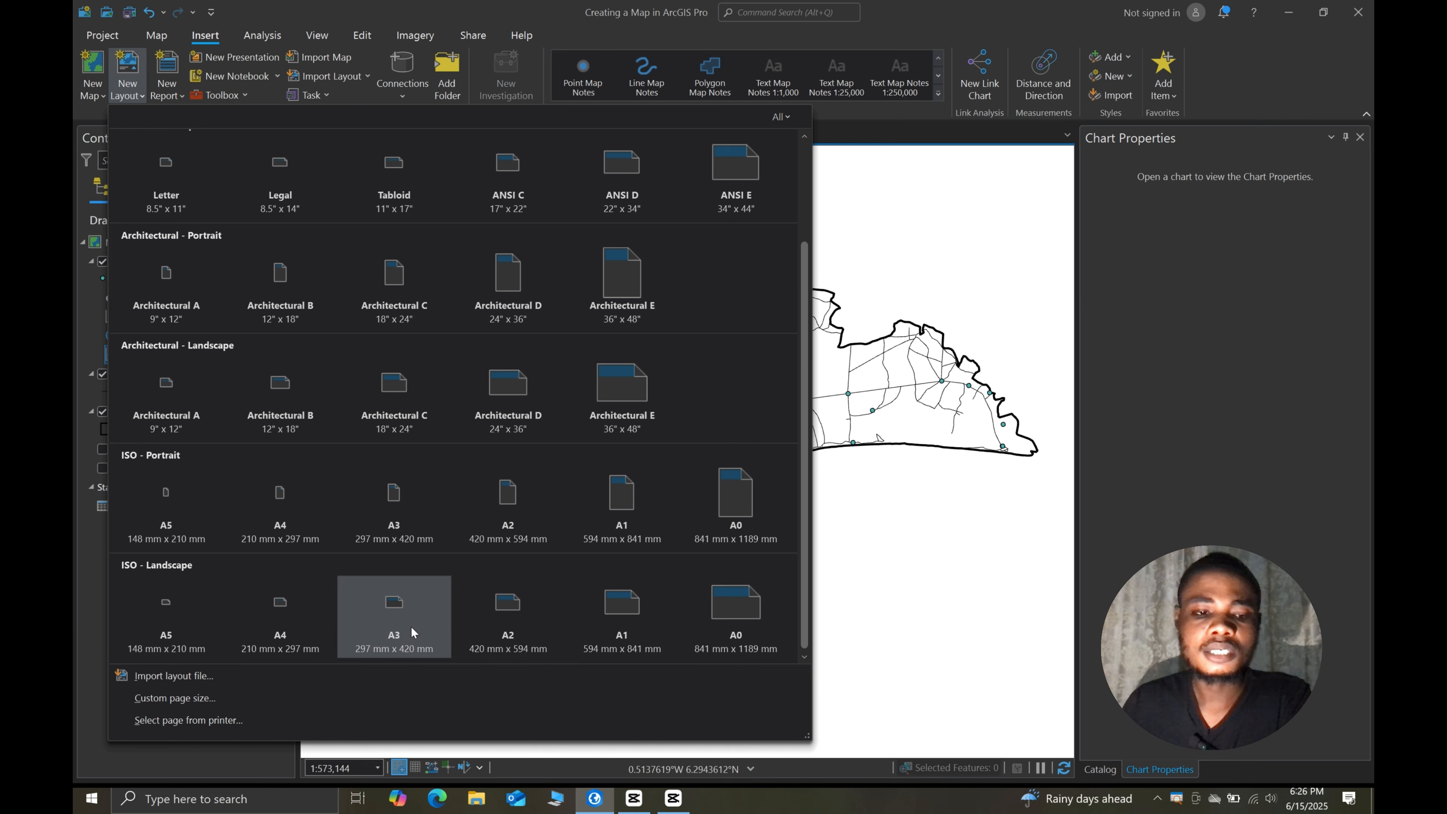
click(737, 611)
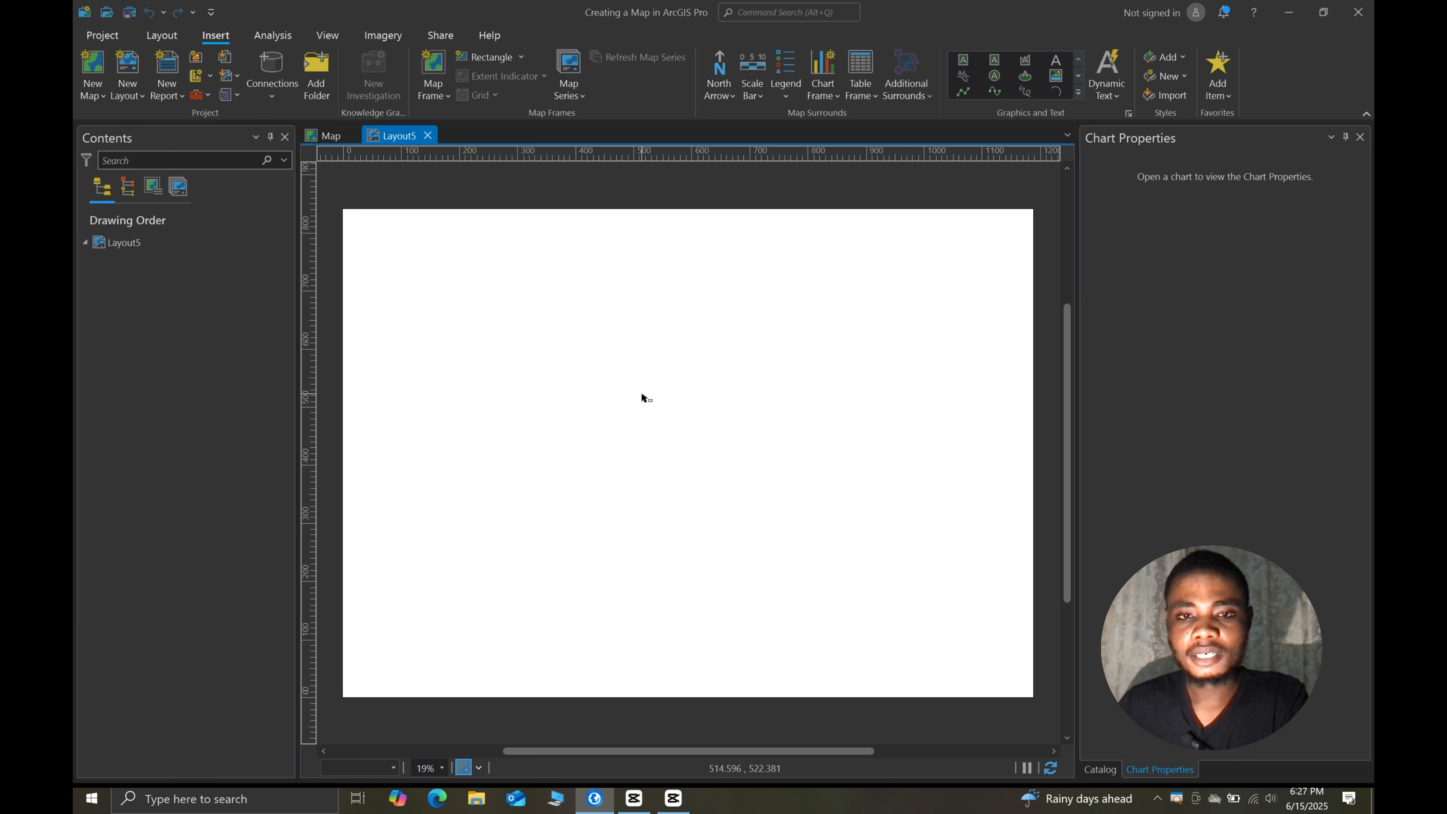
- Add two vertical guides to the layout, one just inside the page's left edge and one just inside its right edge
right_click(373, 152)
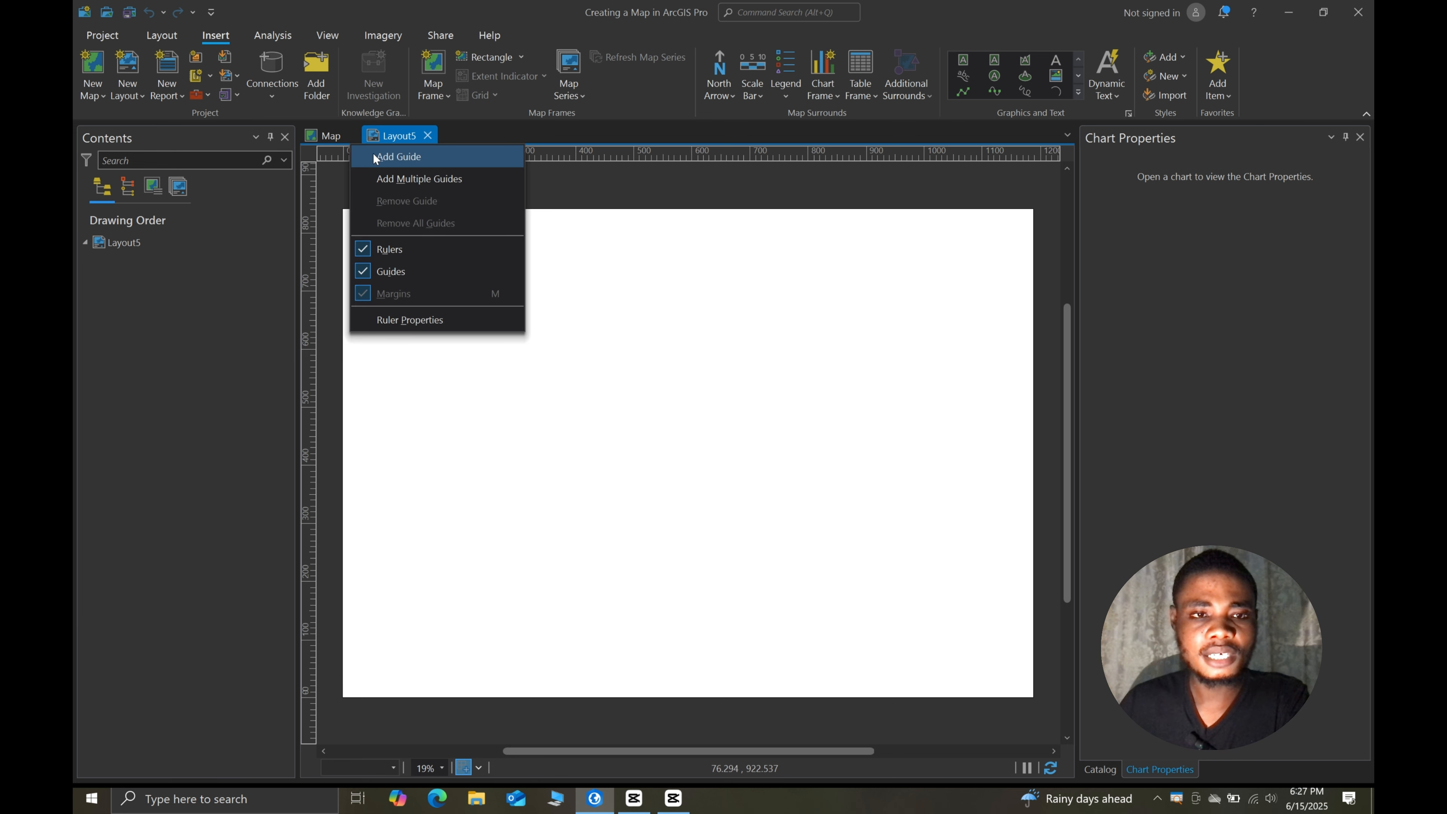
click(393, 155)
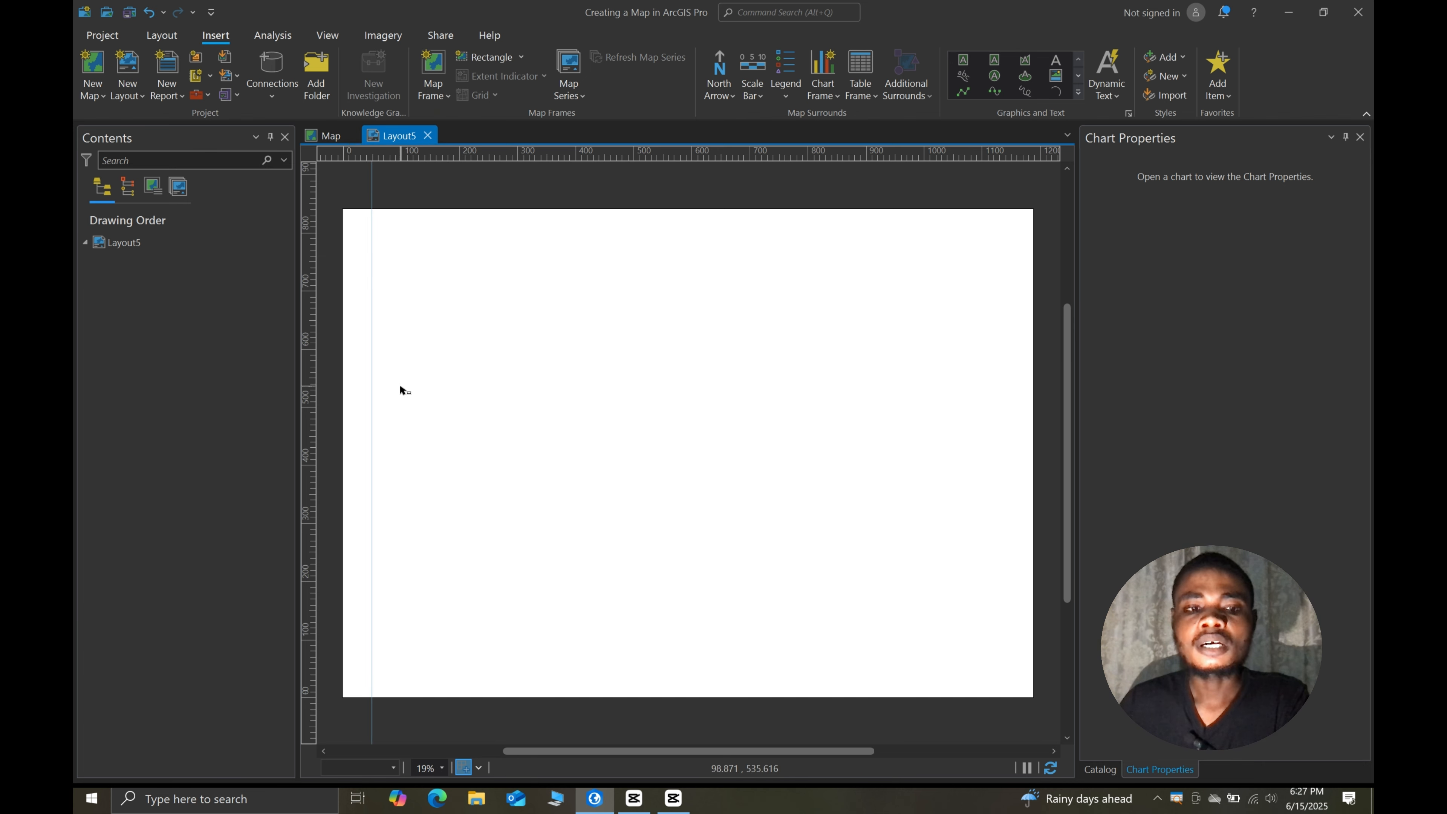
right_click(994, 157)
click(1004, 165)
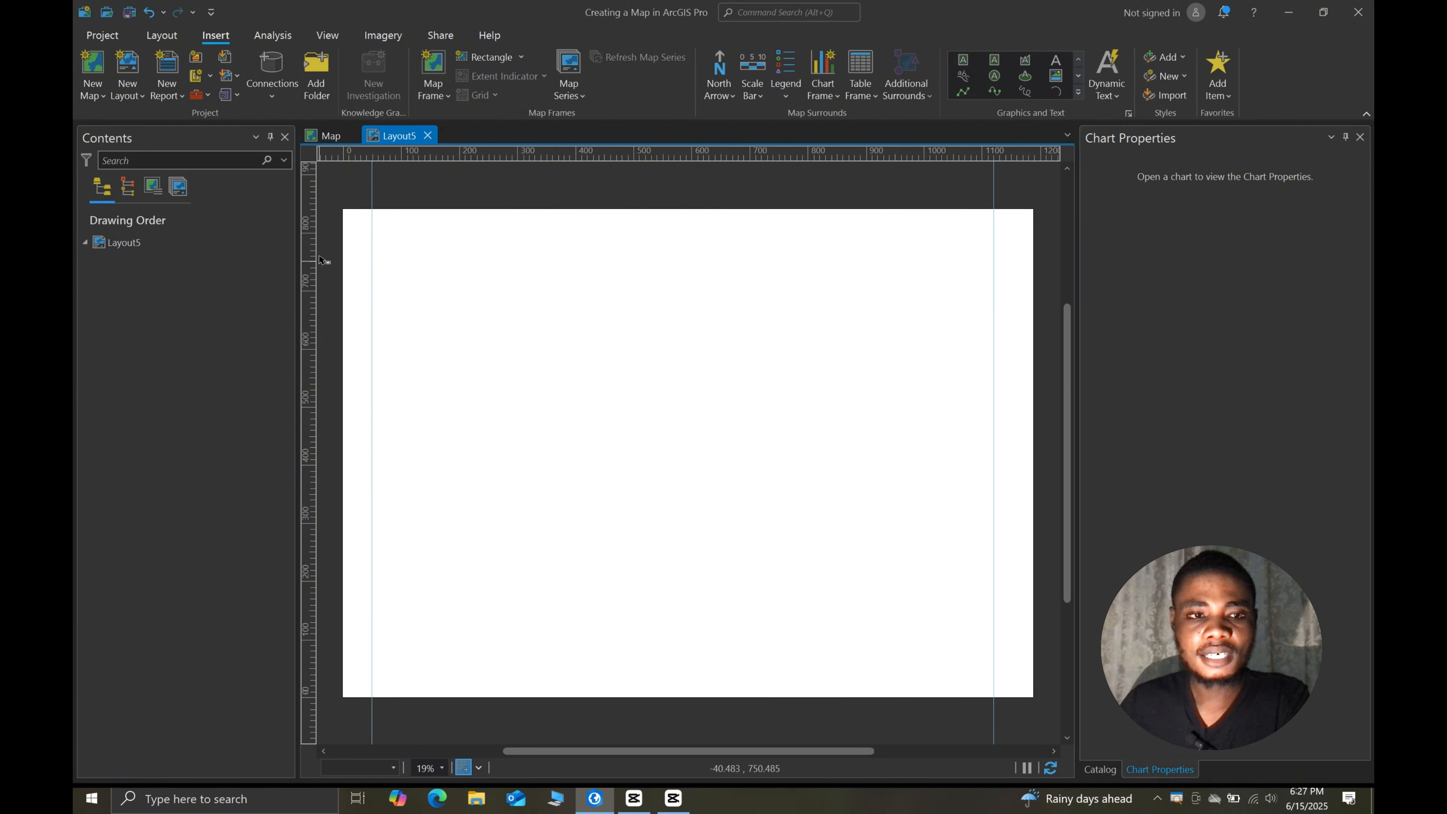
- Add two horizontal guides to the layout, one just inside the page's upper edge and one just inside its lower edge
right_click(313, 236)
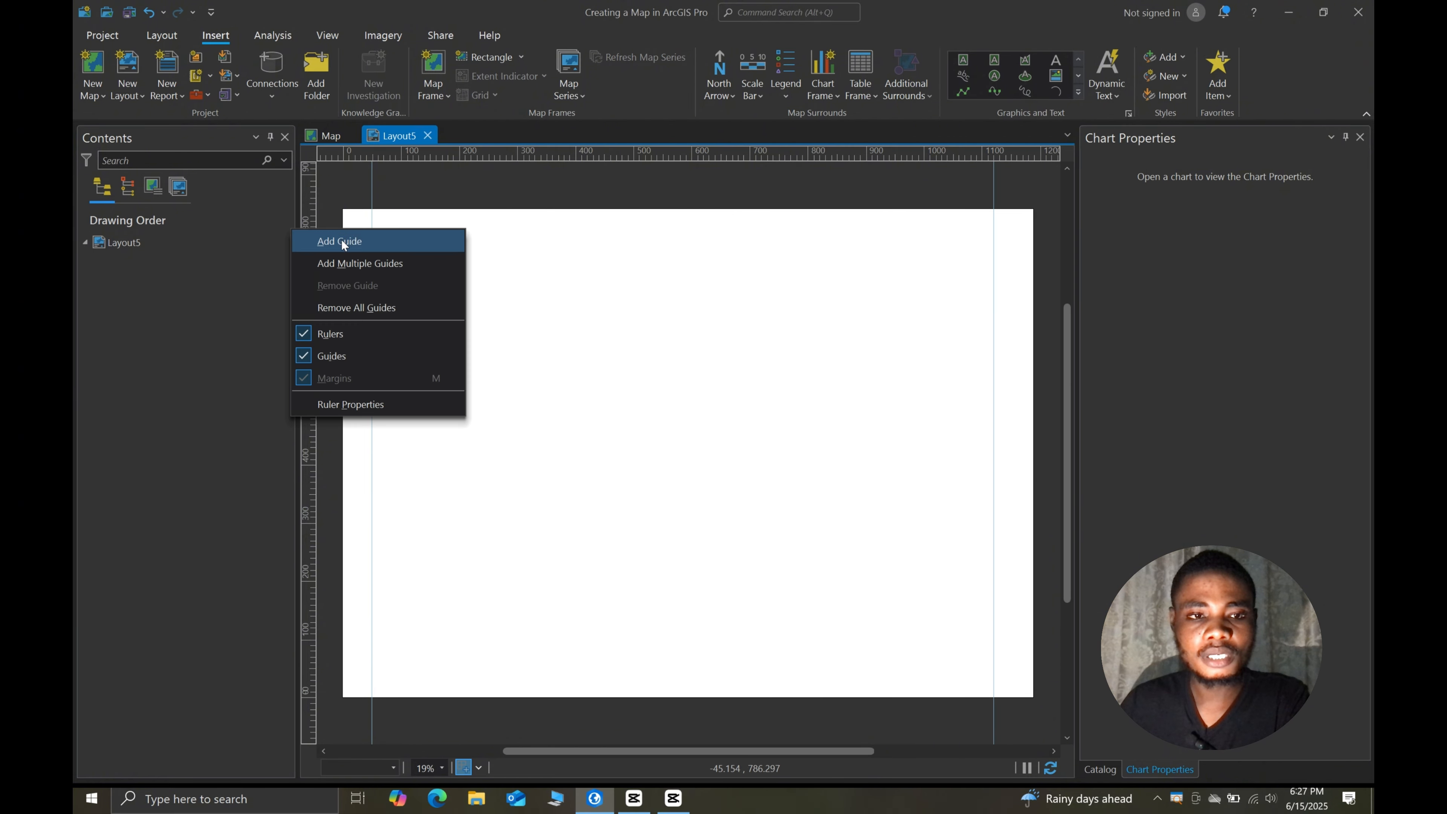
click(341, 239)
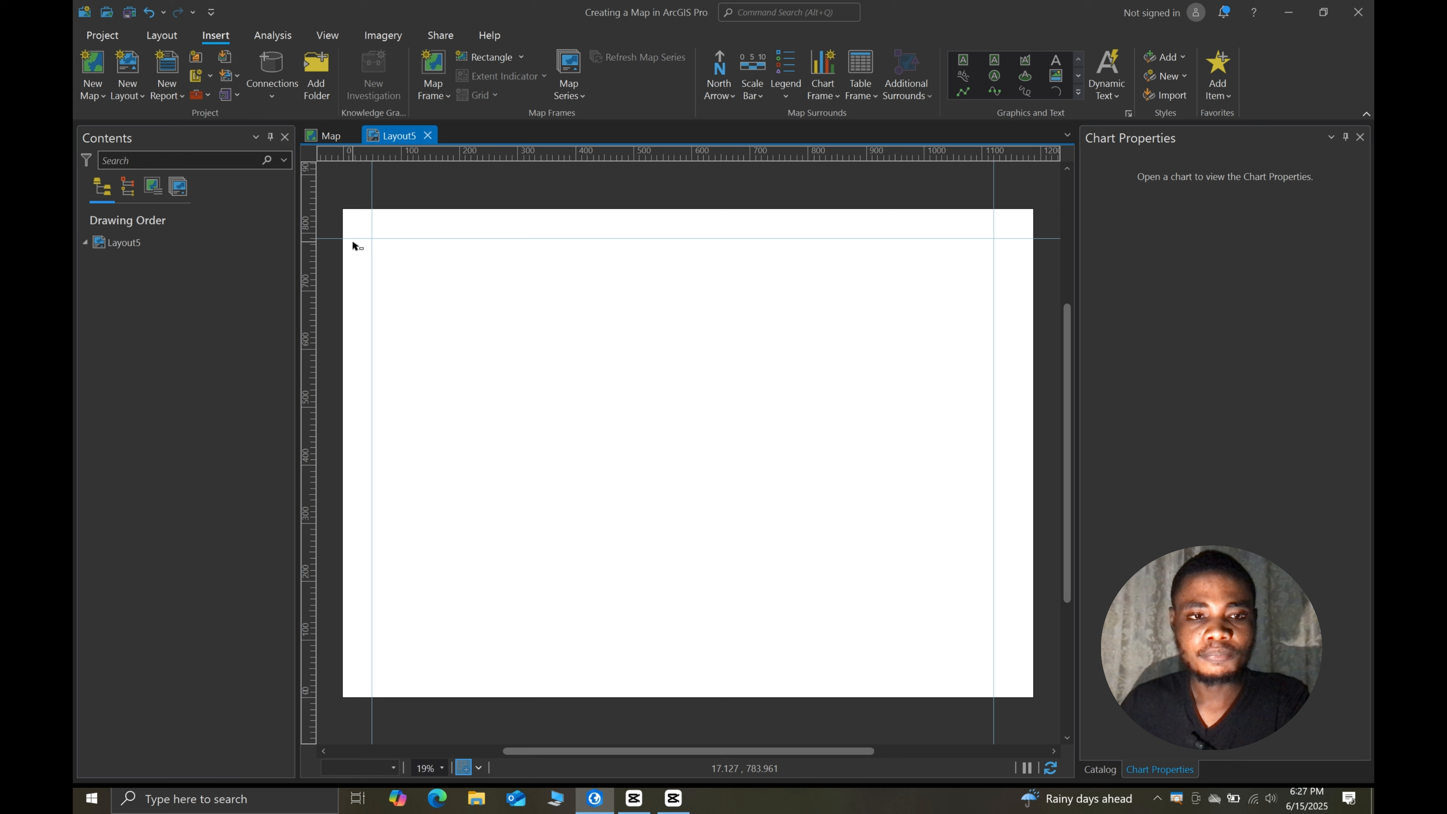
right_click(311, 674)
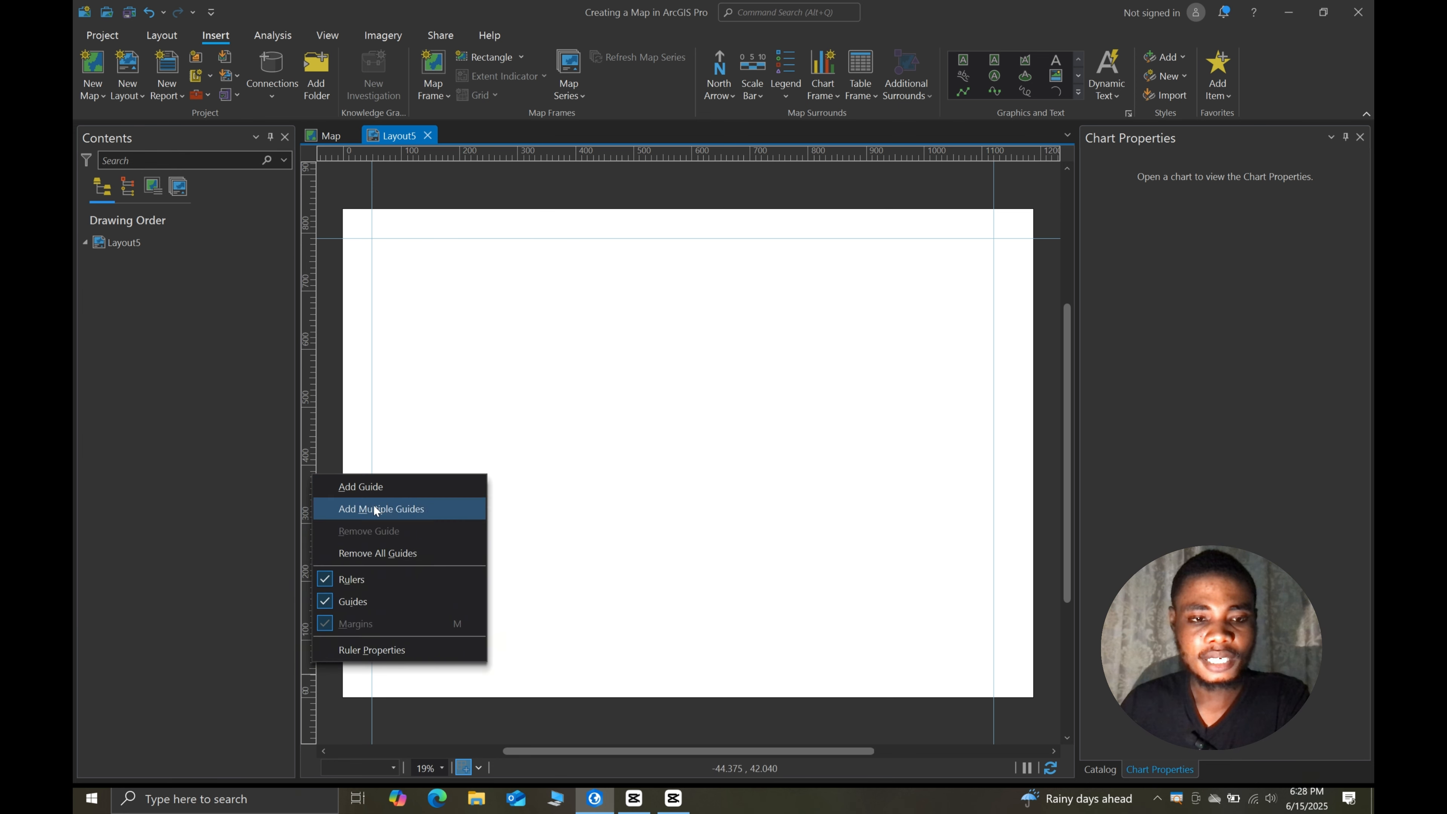
click(370, 487)
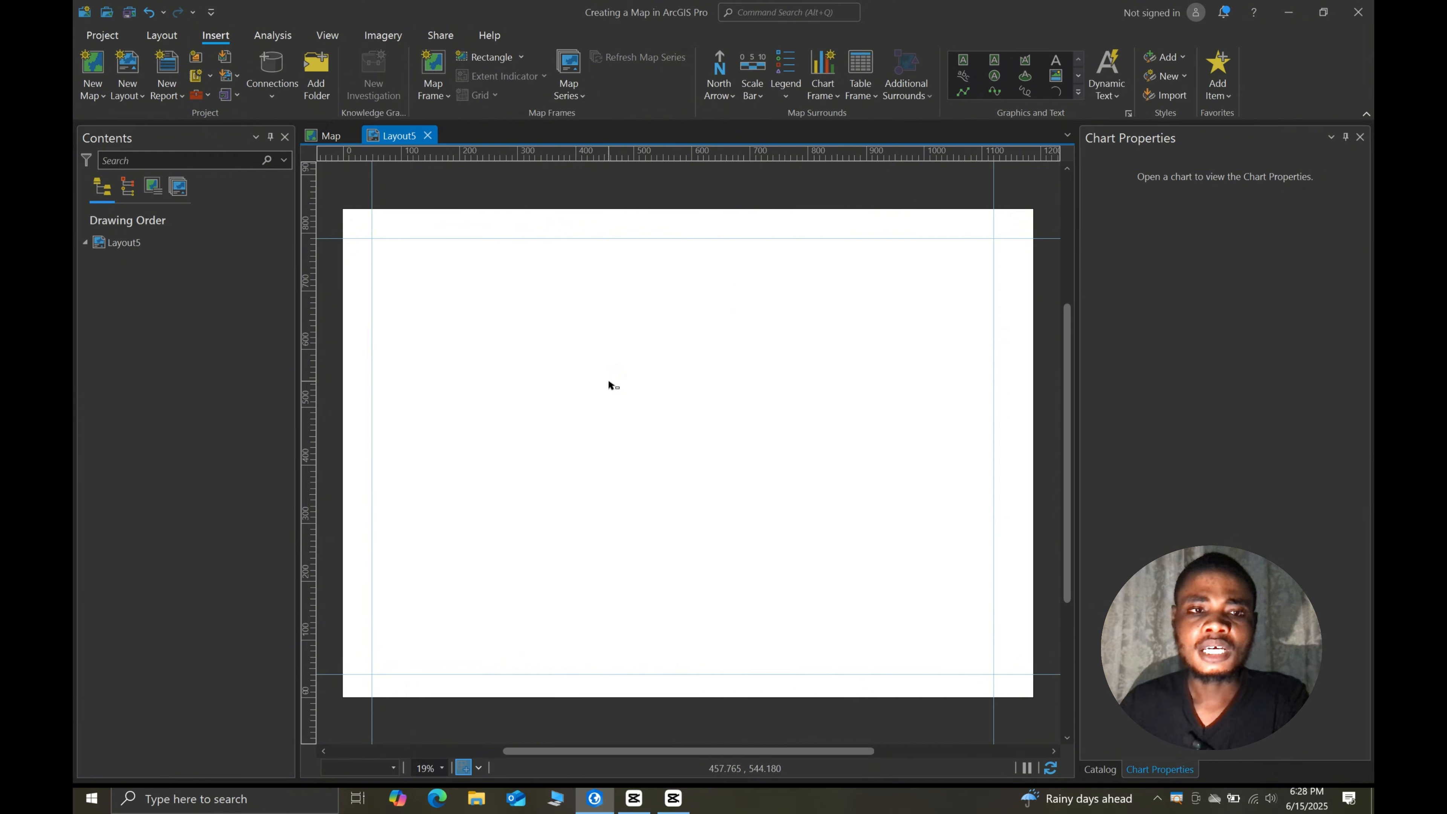
- Insert a map frame from the open 1:573,144 map view, filling the rectangle enclosed by the four guides
click(329, 136)
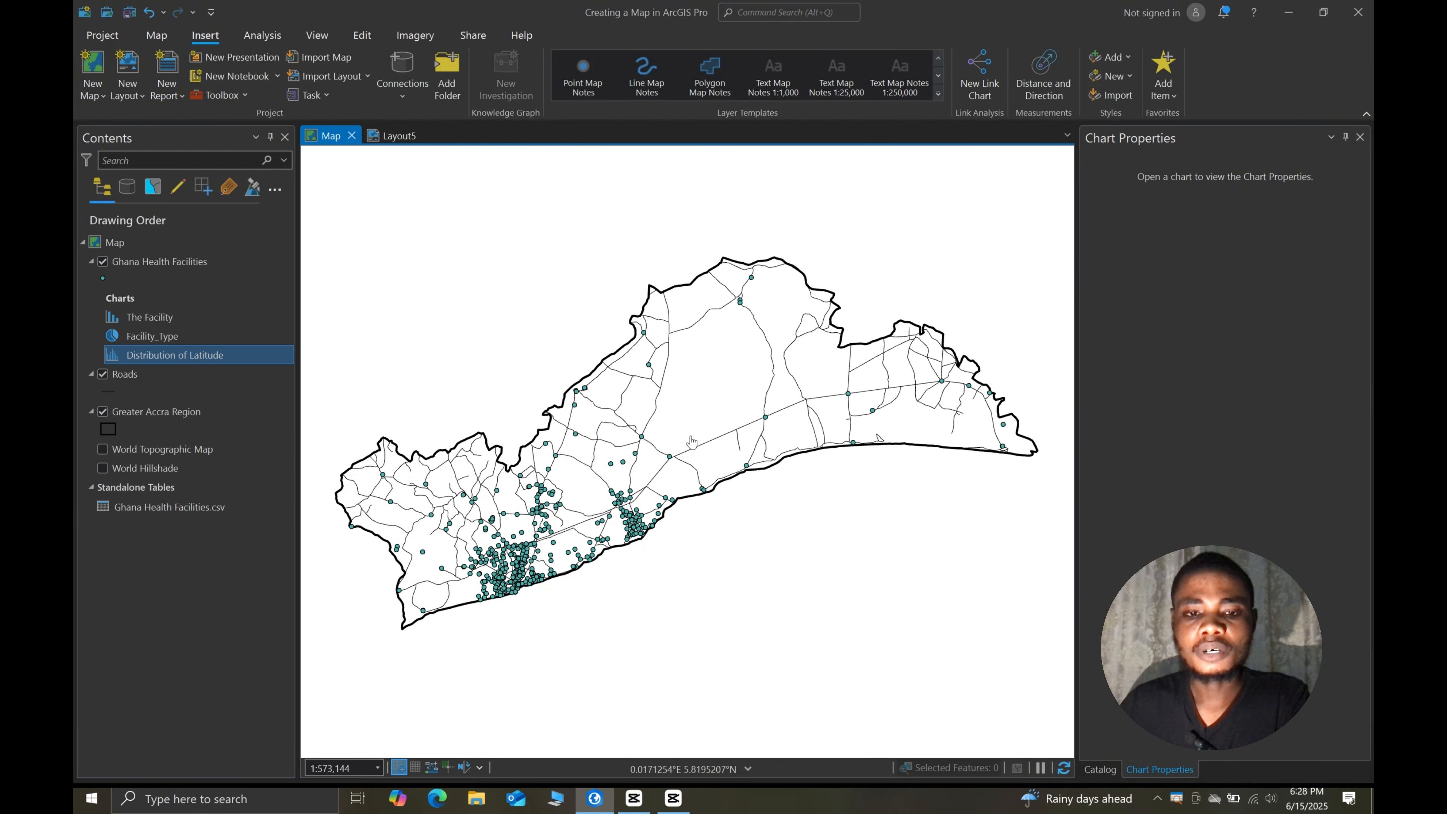
click(399, 139)
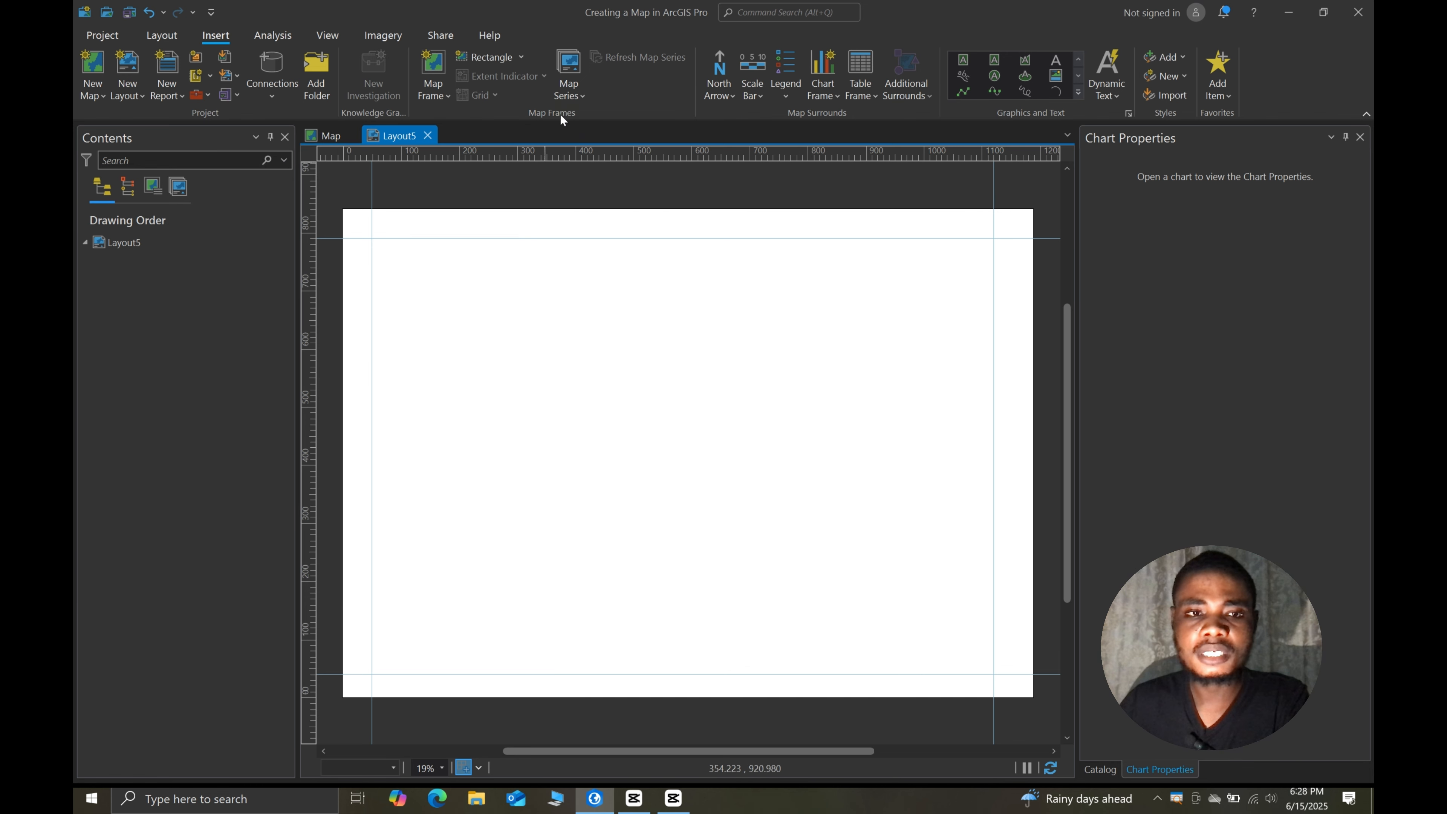
click(447, 93)
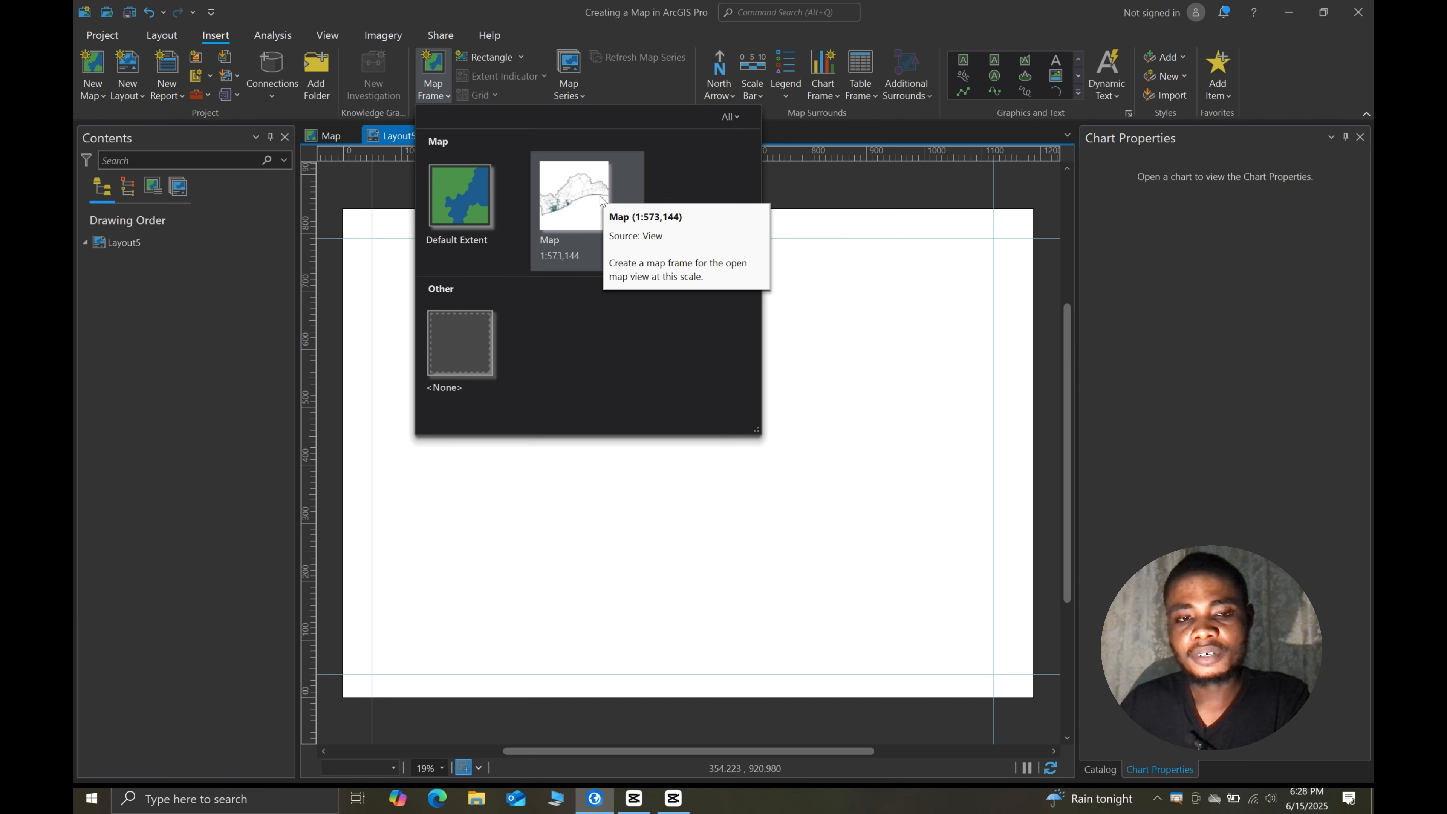
click(580, 199)
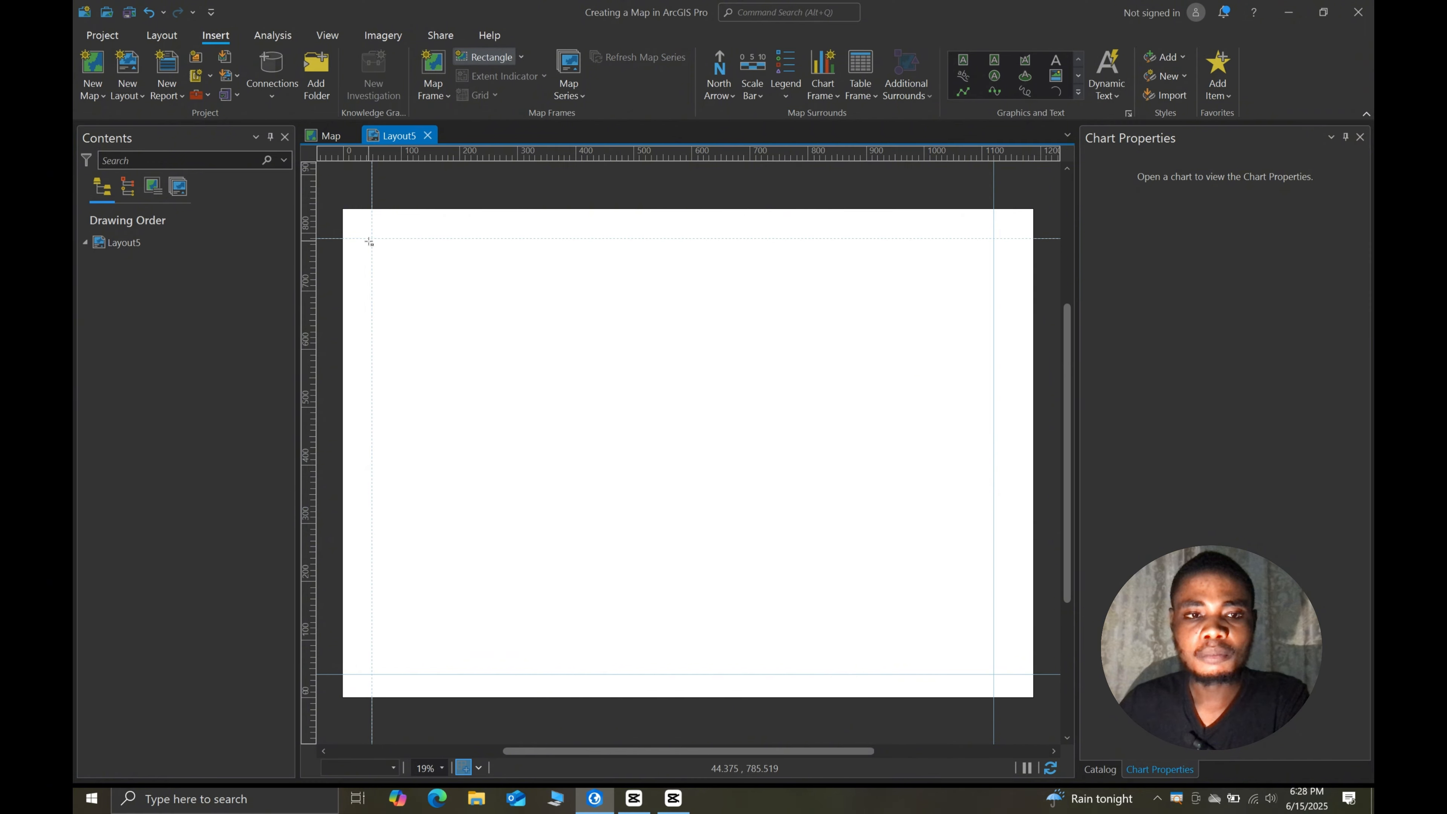
mouse_move(372, 239)
mouse_down()
mouse_move(794, 549)
mouse_move(993, 669)
mouse_up()
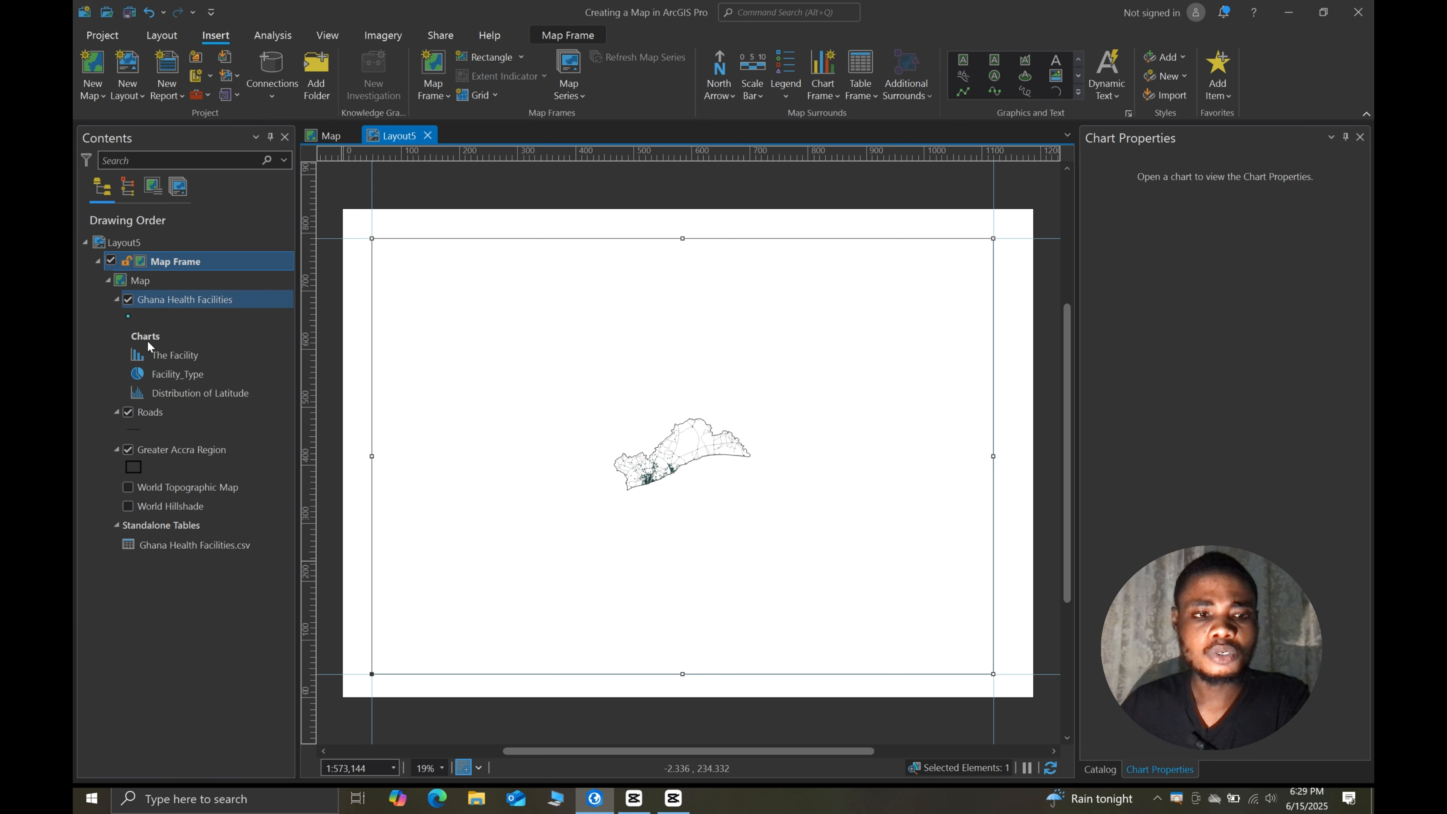
- Zoom the map frame to the extent of the Greater Accra Region layer
click(178, 449)
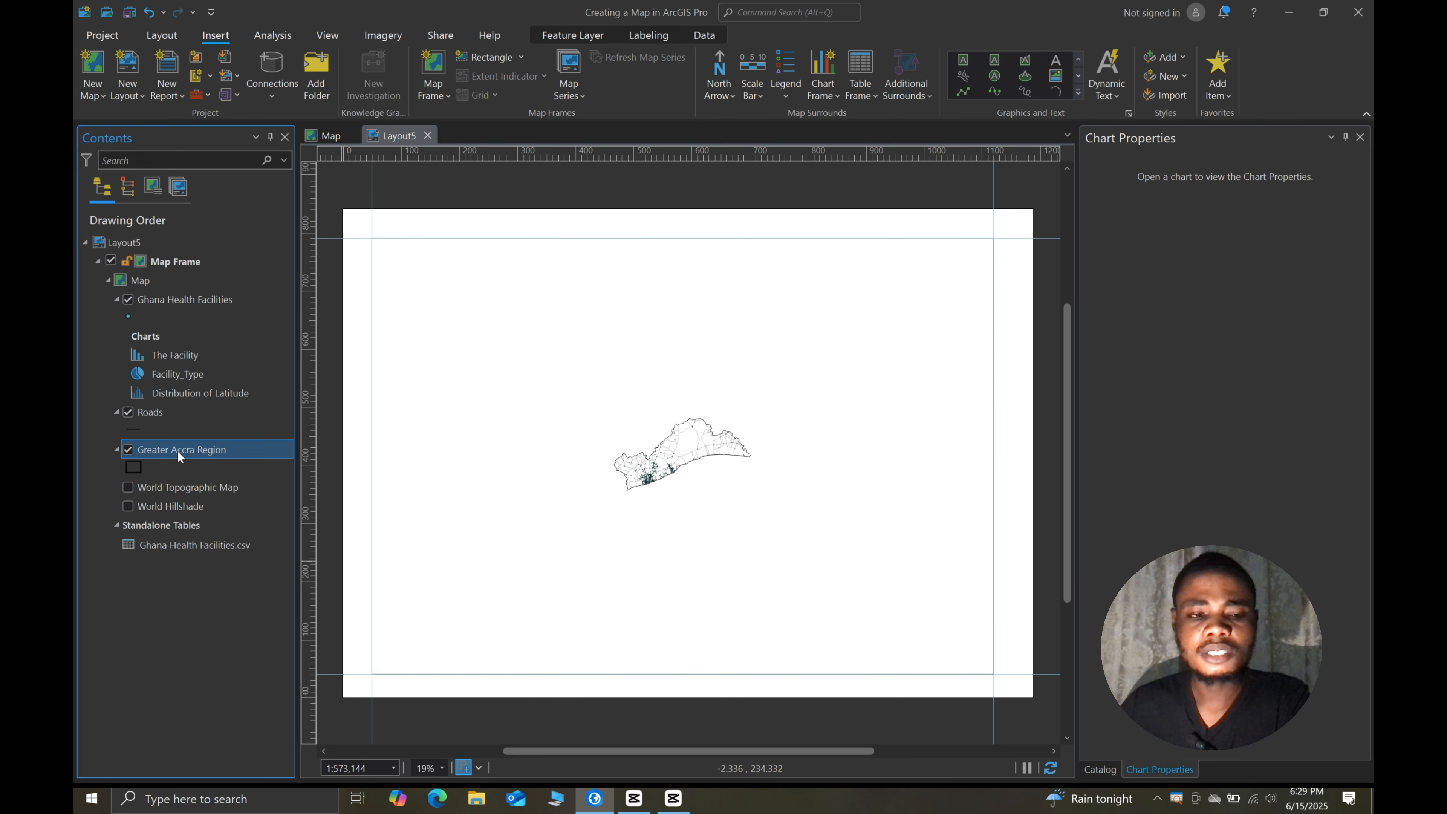
right_click(203, 449)
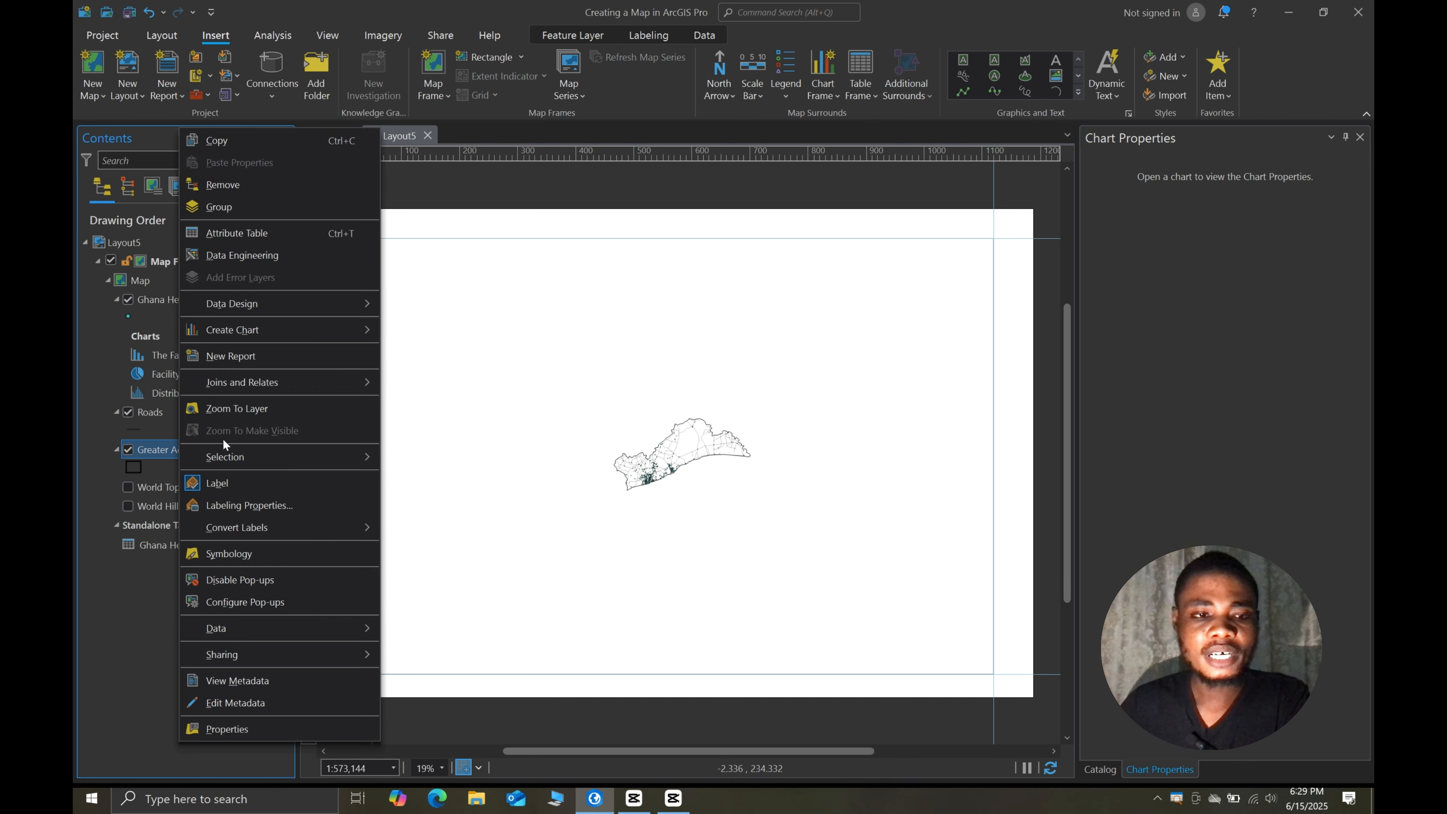
click(241, 409)
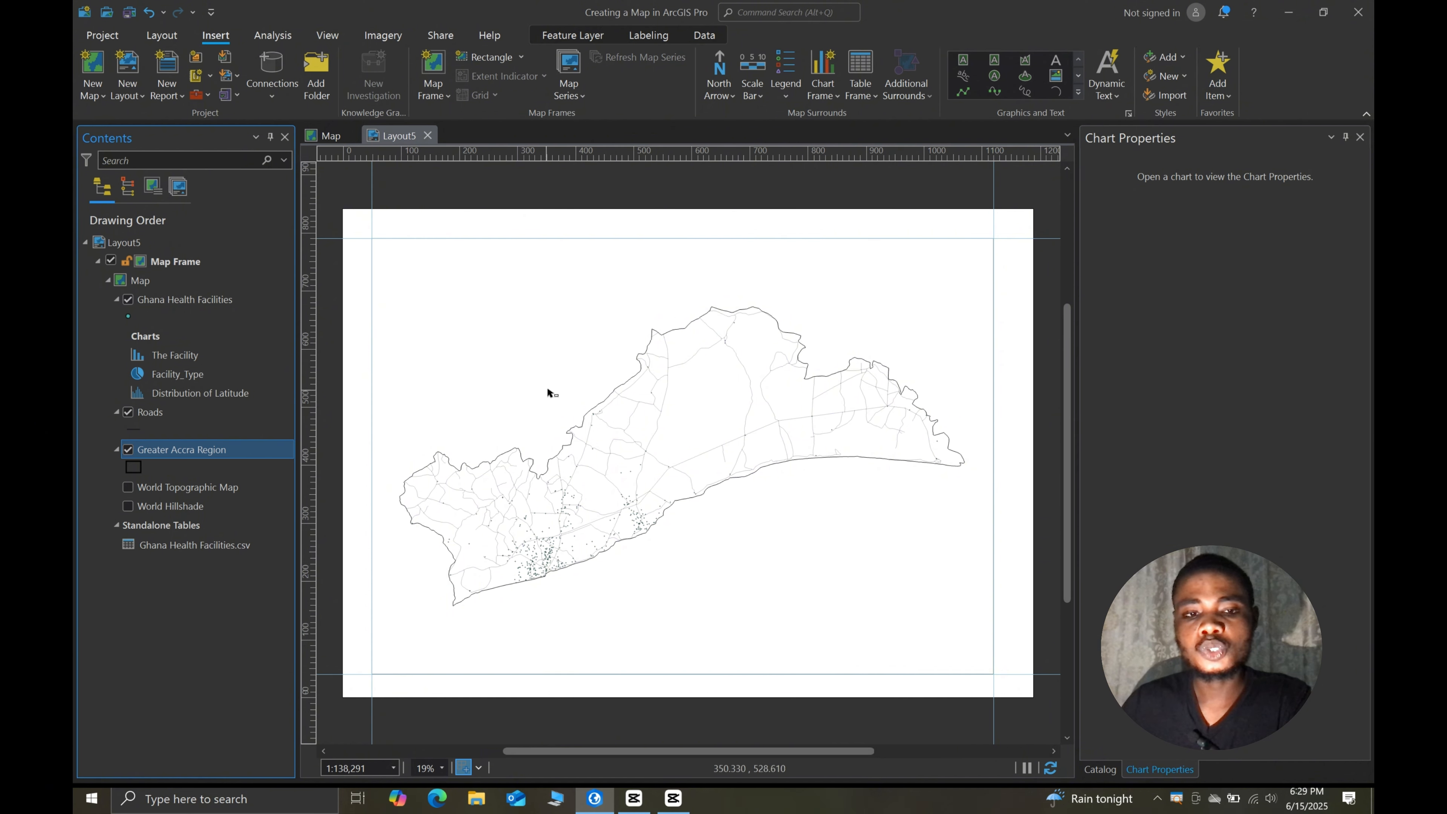
- Activate the map frame, shift the map slightly toward the frame's left side, and close the activation
click(549, 363)
right_click(557, 348)
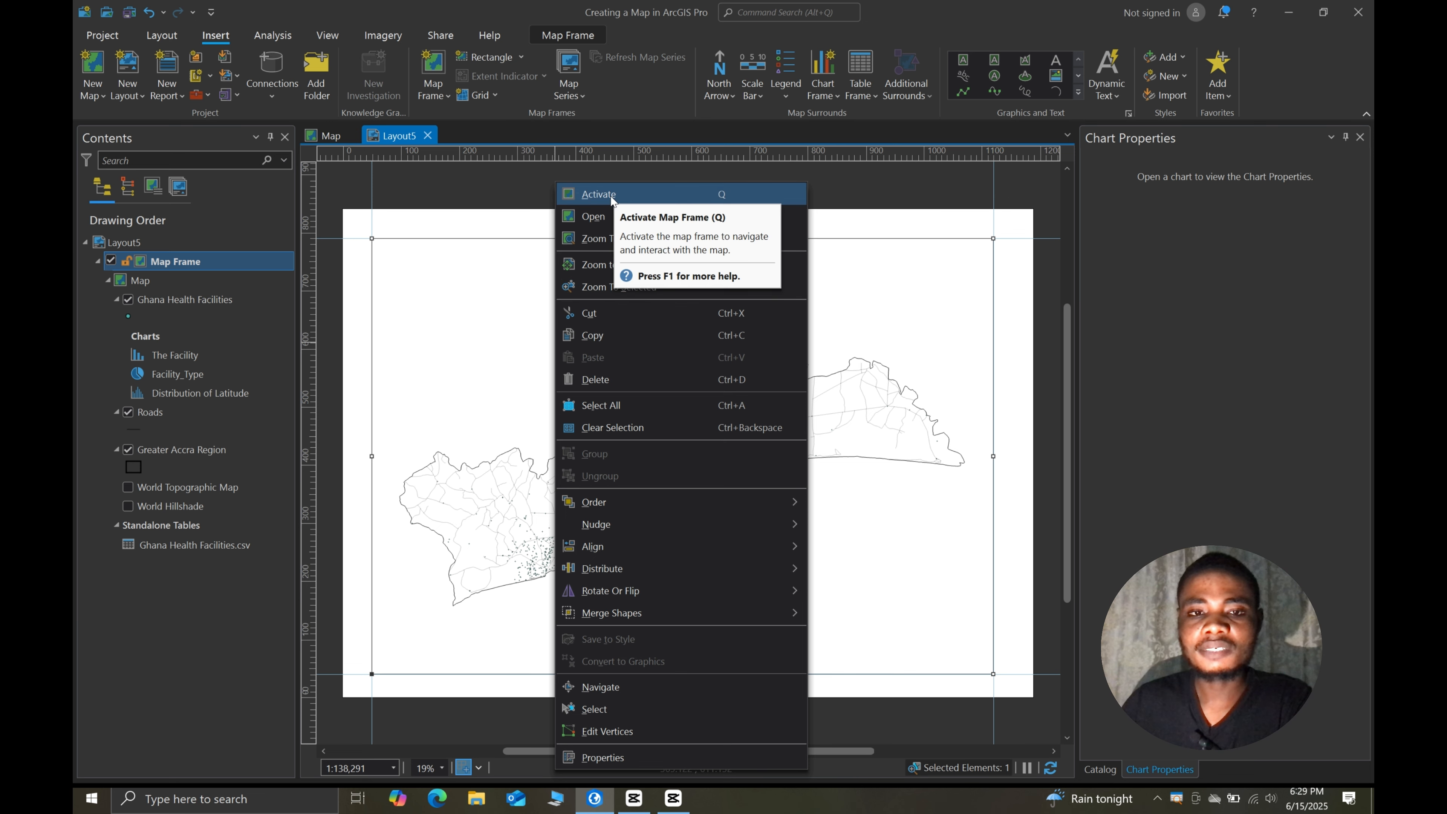
click(598, 194)
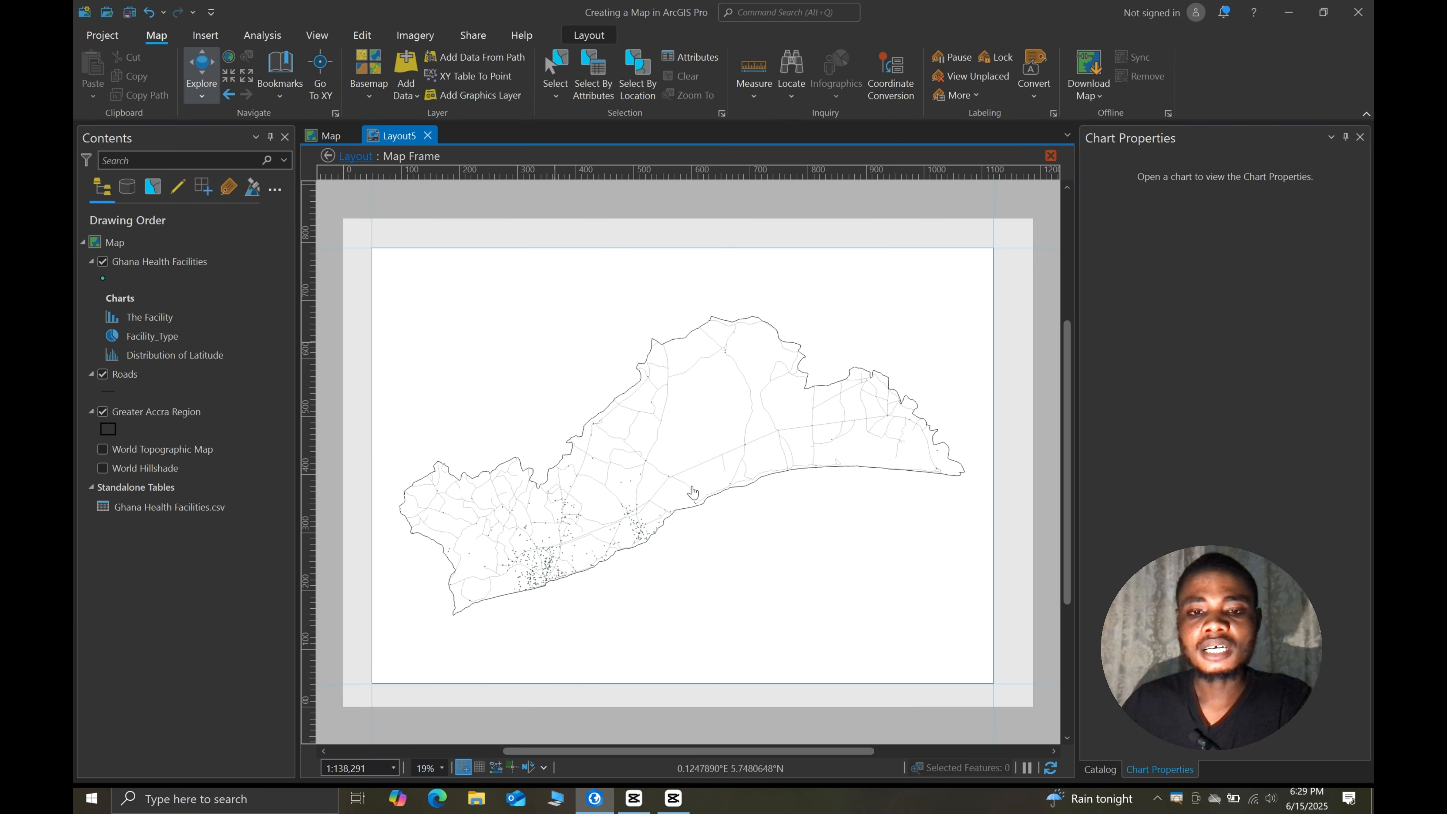
scroll(674, 466, up, 2)
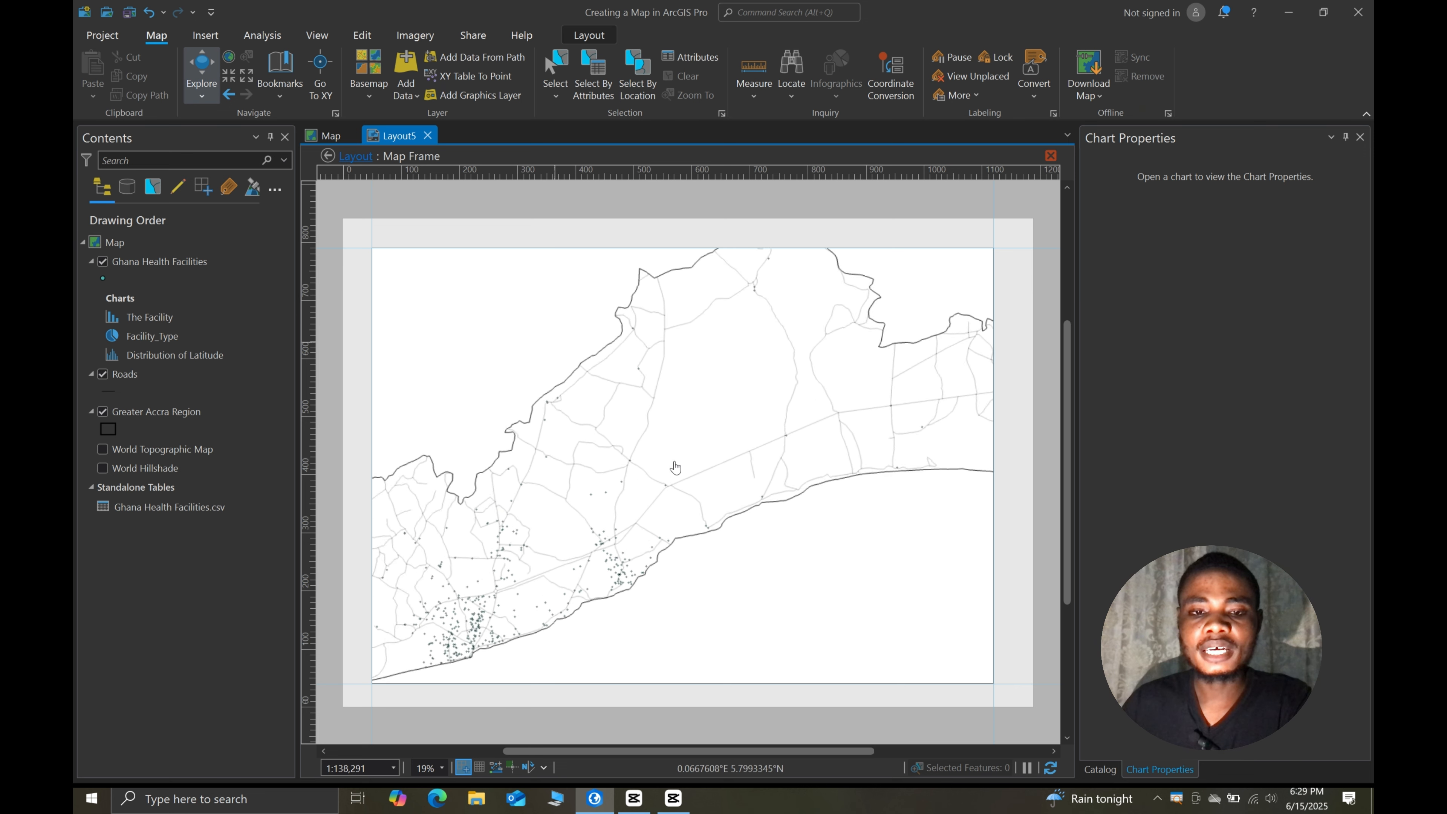
scroll(675, 466, down, 2)
mouse_move(682, 485)
mouse_down()
mouse_move(648, 417)
mouse_move(769, 404)
mouse_move(604, 555)
mouse_move(671, 382)
mouse_move(669, 582)
mouse_move(623, 478)
mouse_move(726, 468)
mouse_move(688, 491)
mouse_move(662, 479)
mouse_up()
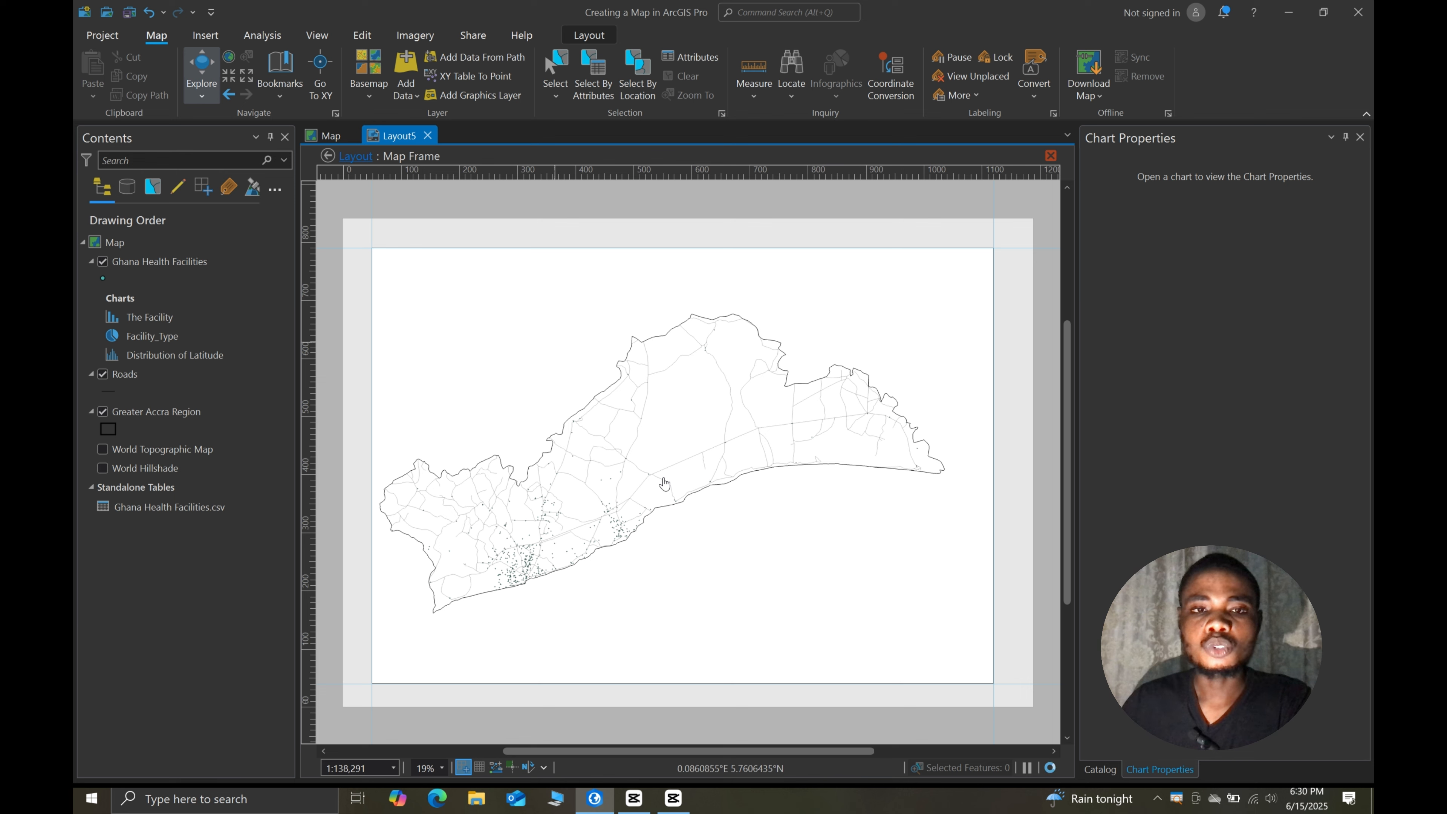
click(590, 37)
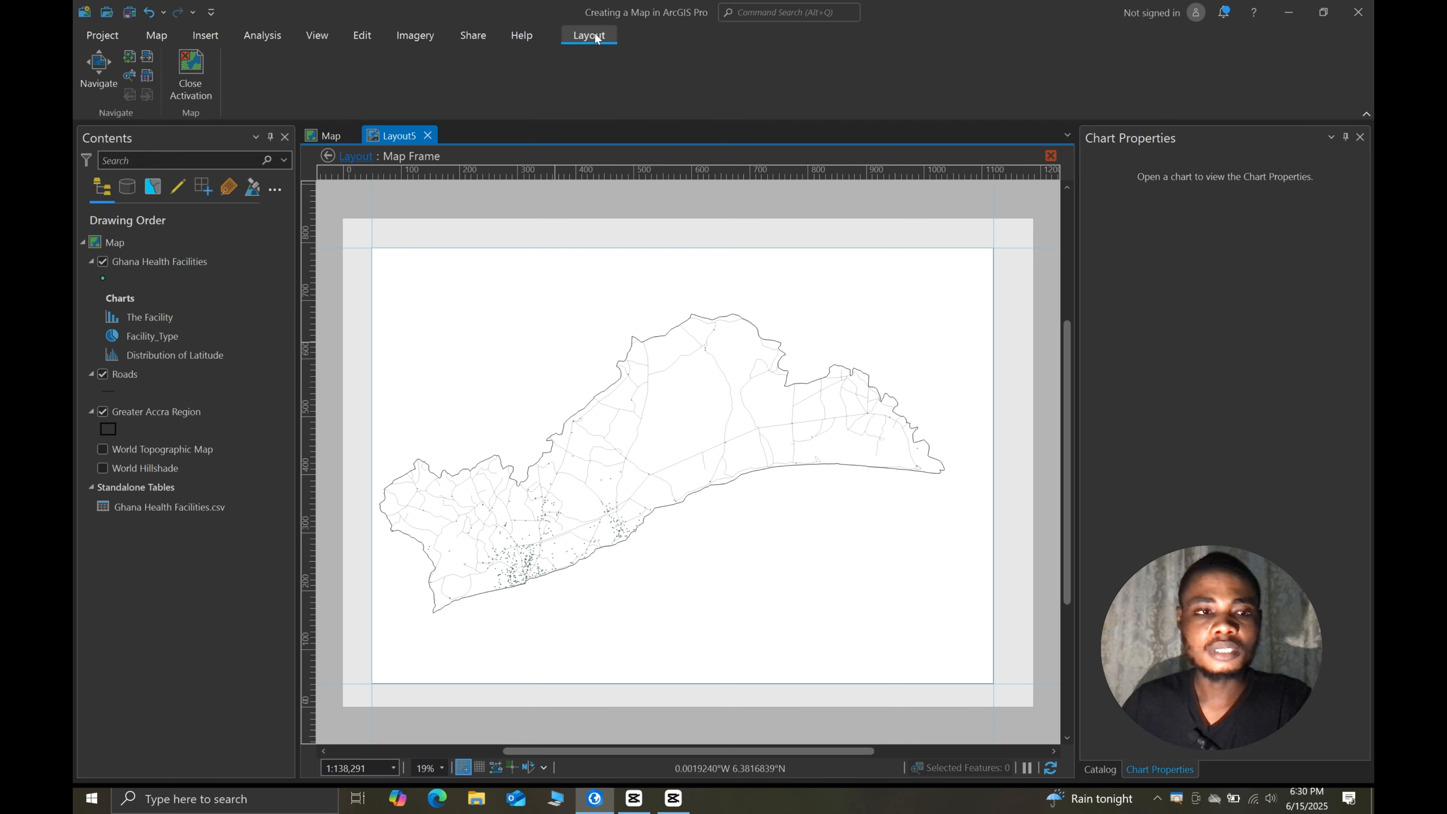
click(191, 76)
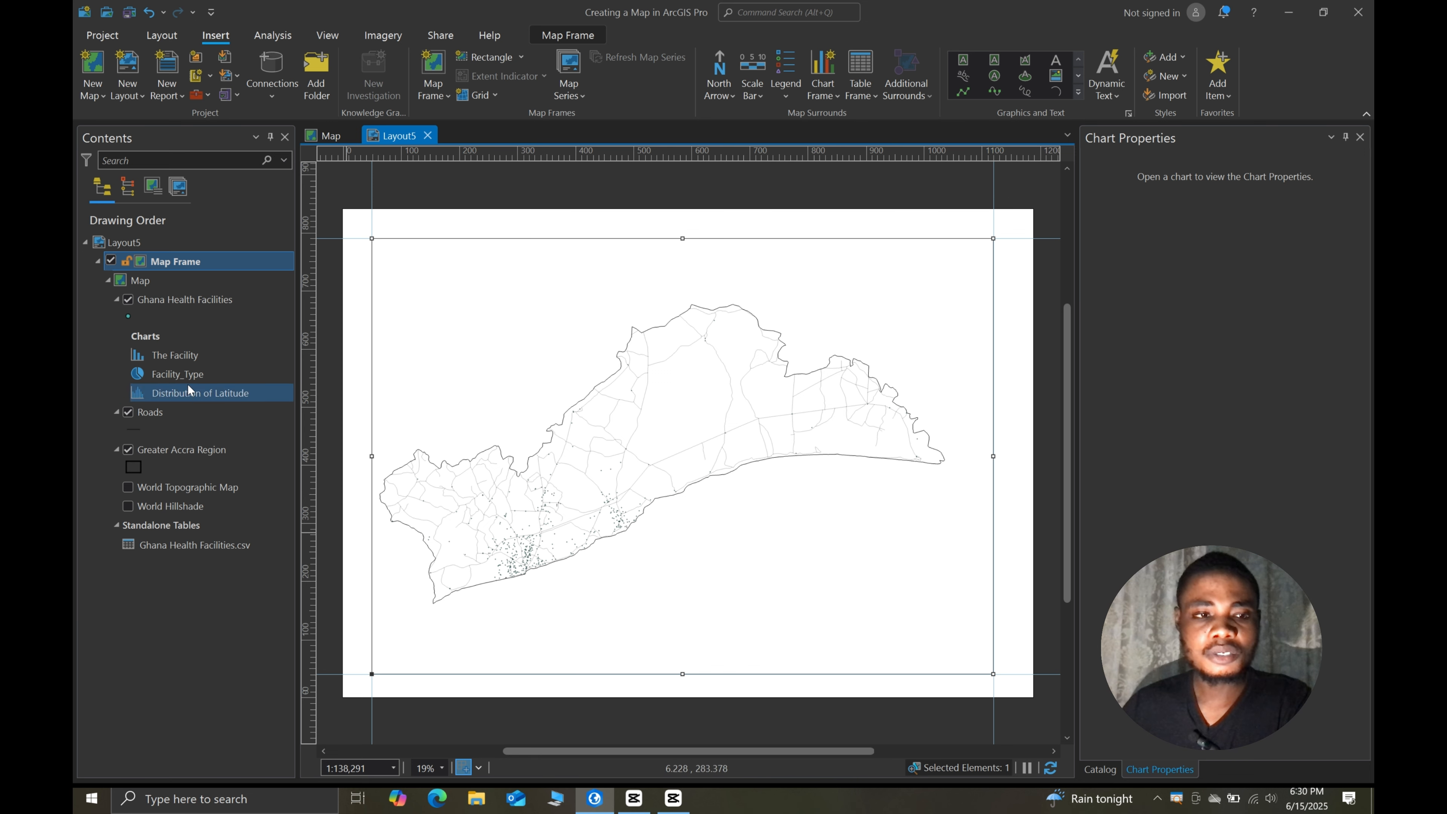
- Set the Ghana Health Facilities point symbol size to 7 pt
click(167, 297)
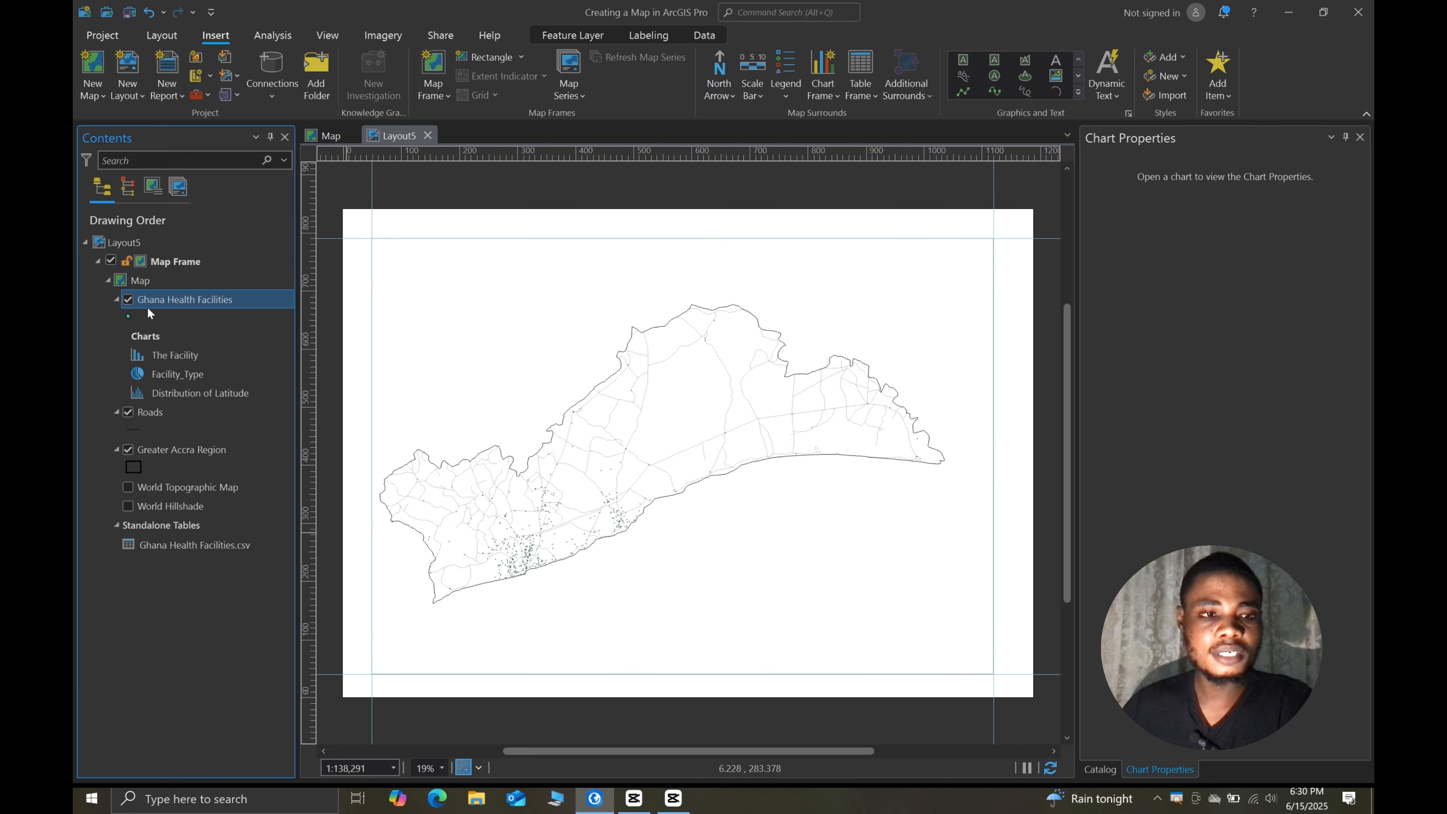
click(126, 317)
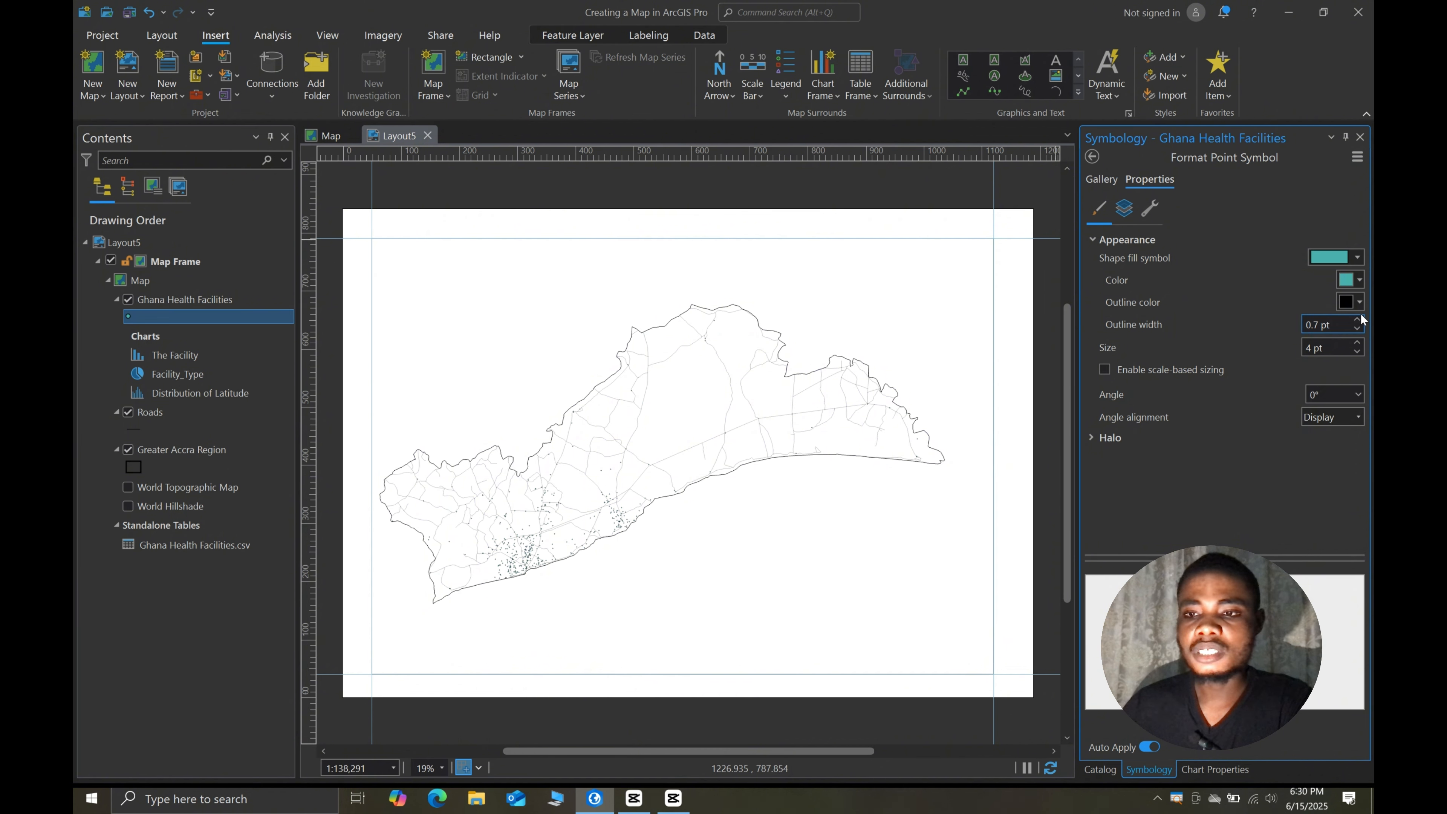
click(1356, 344)
click(1356, 344)
click(1356, 344)
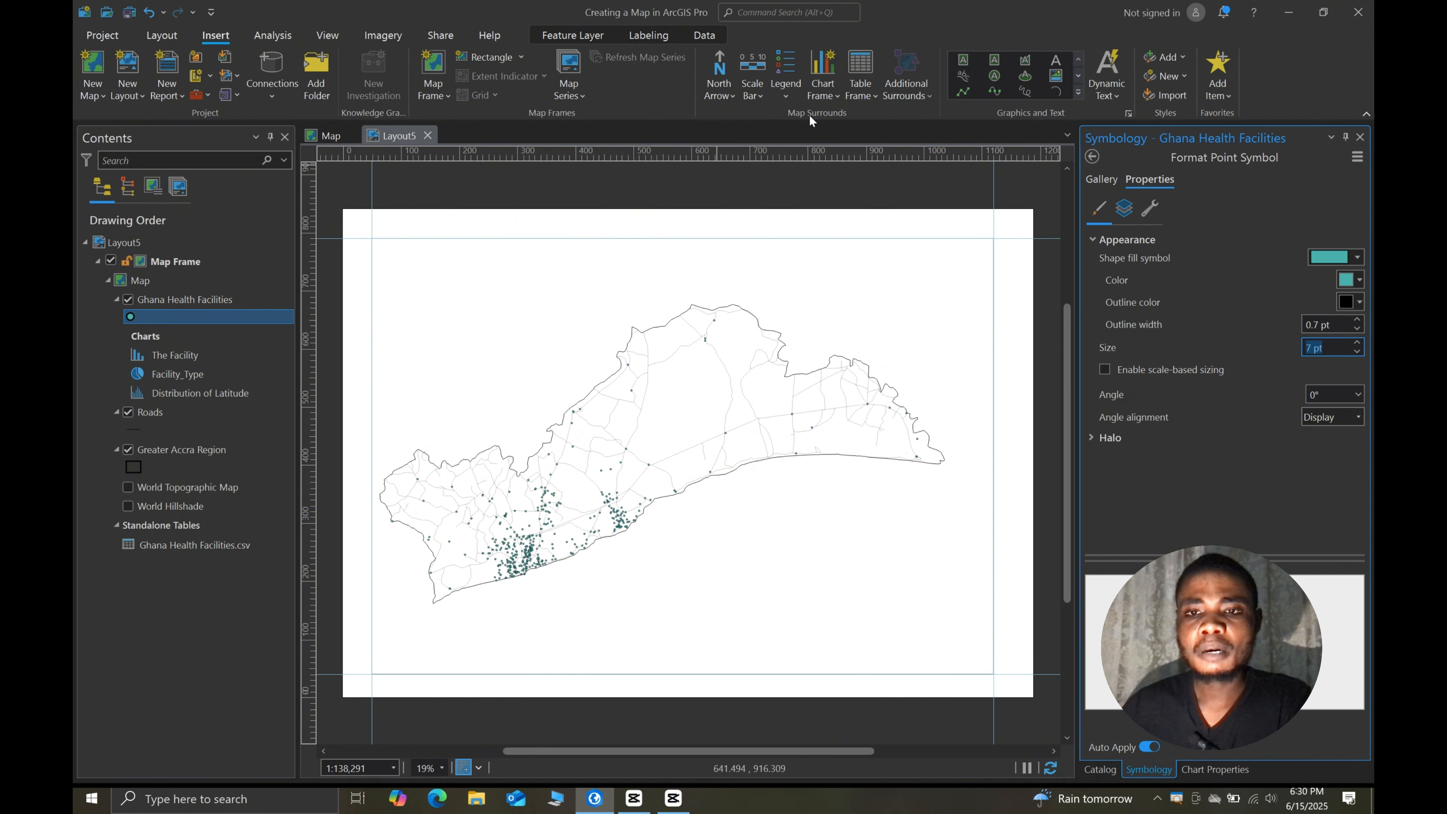
- Insert a four-point compass north arrow with a central ring and N, E, S, W letters in the empty area northwest of the region
click(734, 97)
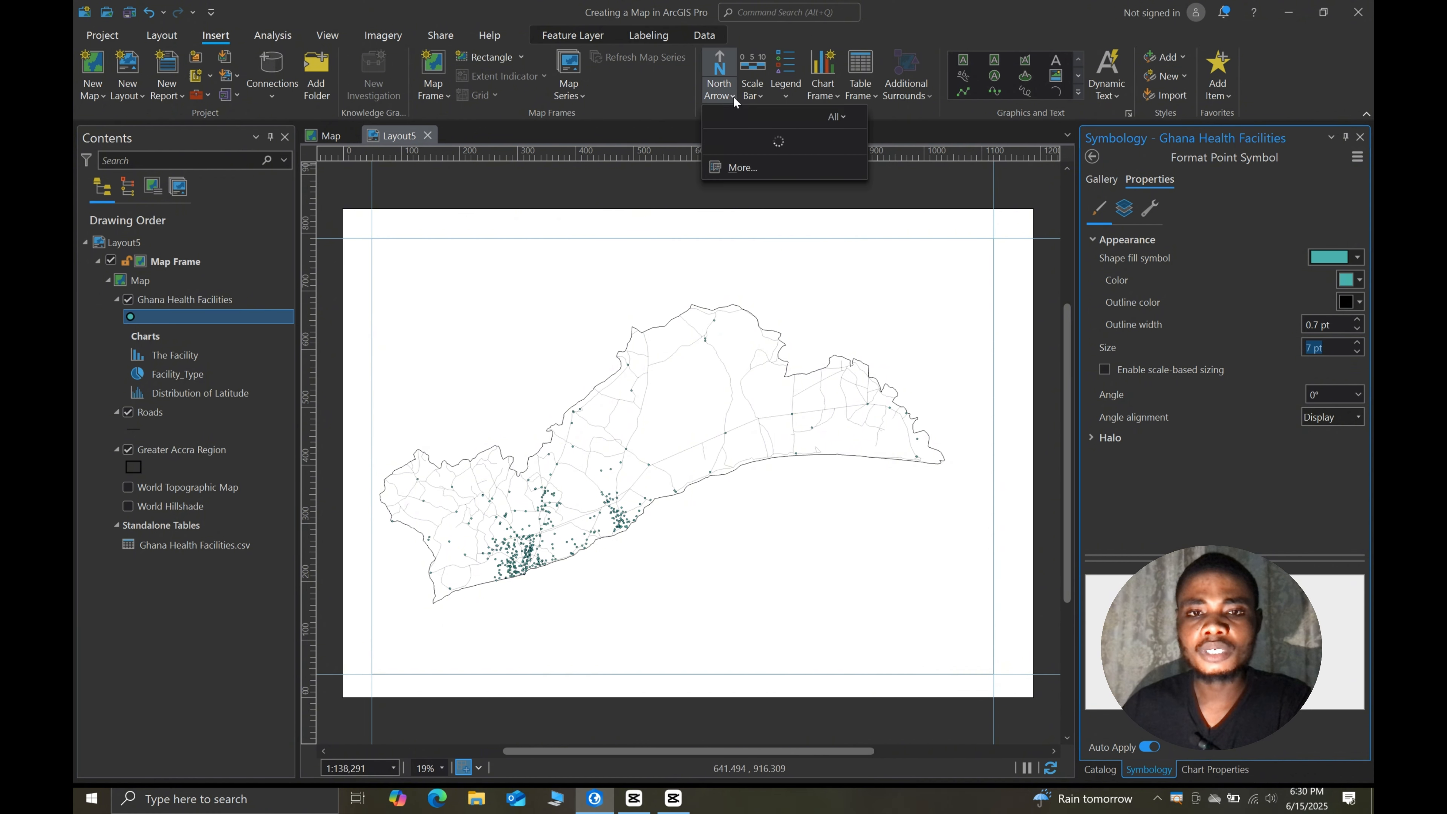
scroll(783, 490, down, 3)
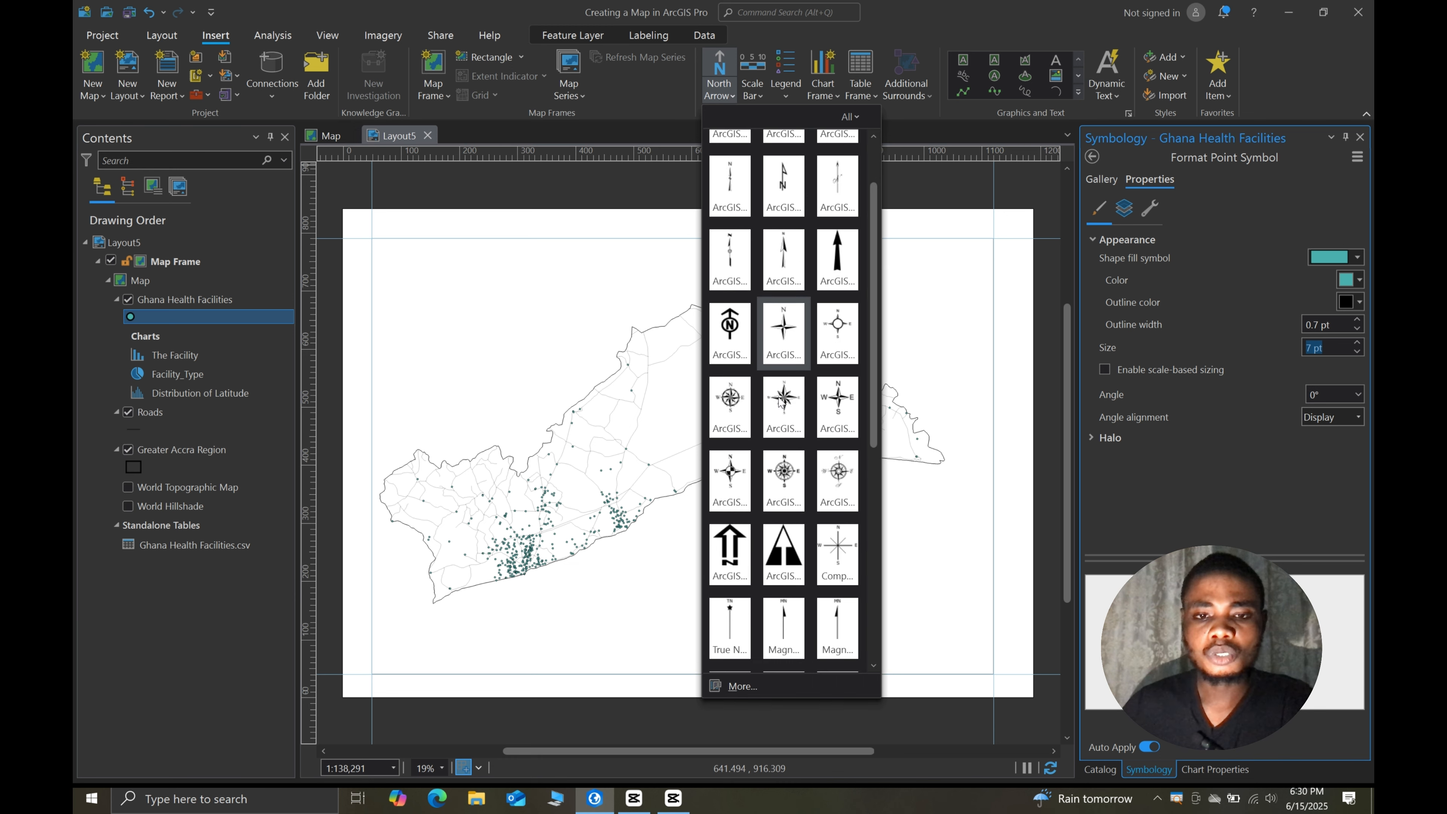
scroll(791, 460, up, 3)
scroll(791, 459, down, 5)
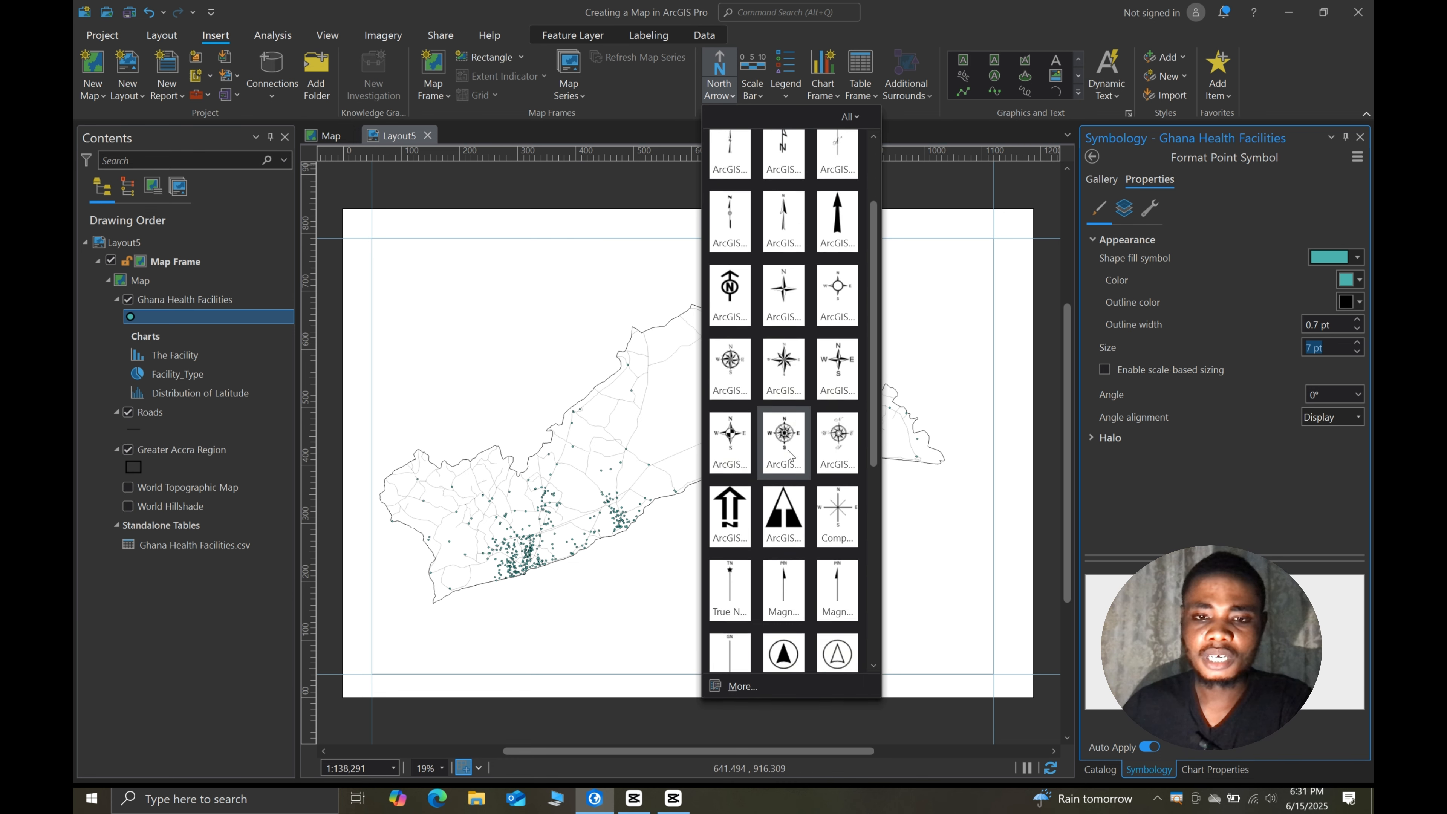
scroll(792, 459, up, 4)
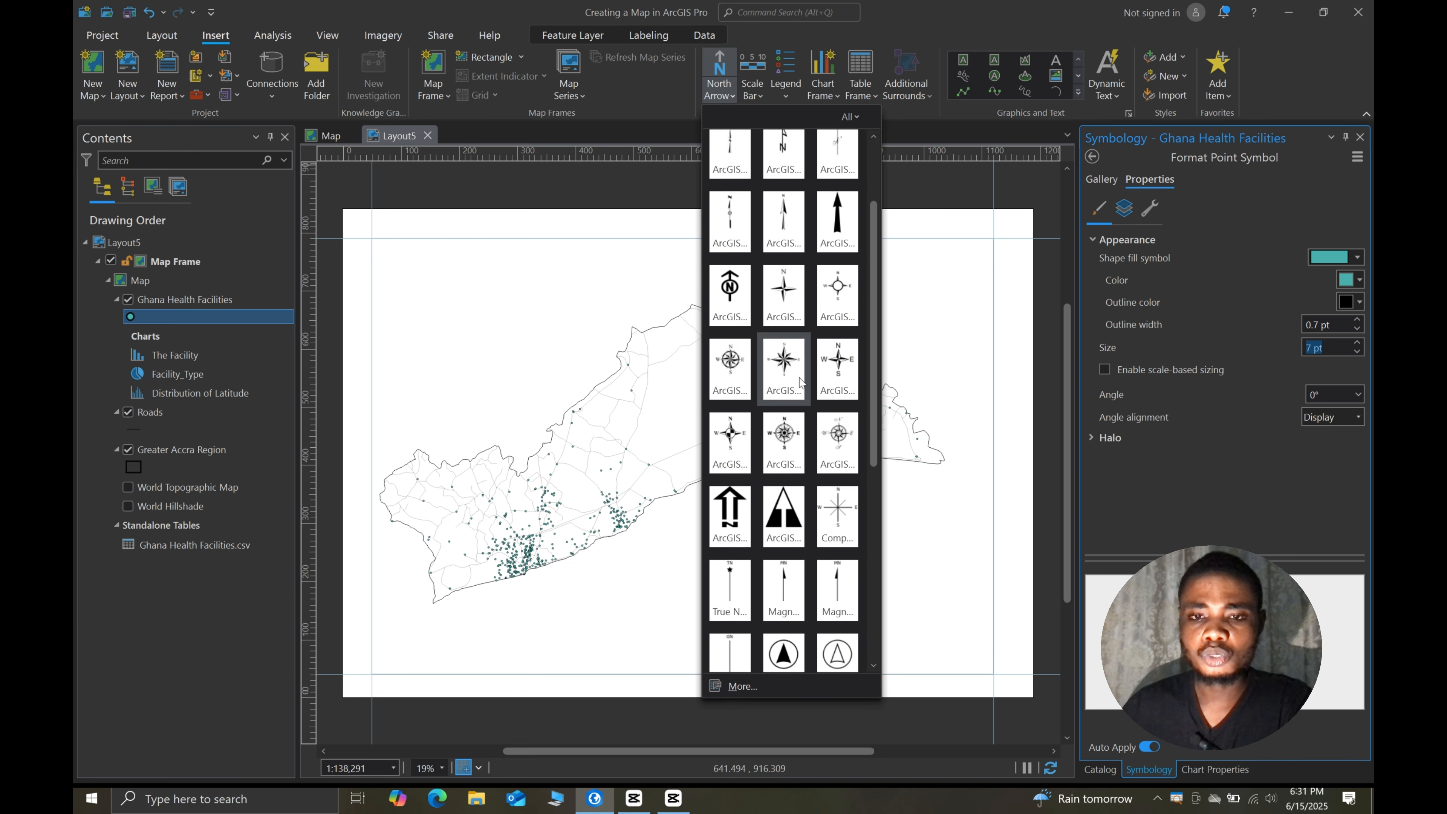
click(837, 297)
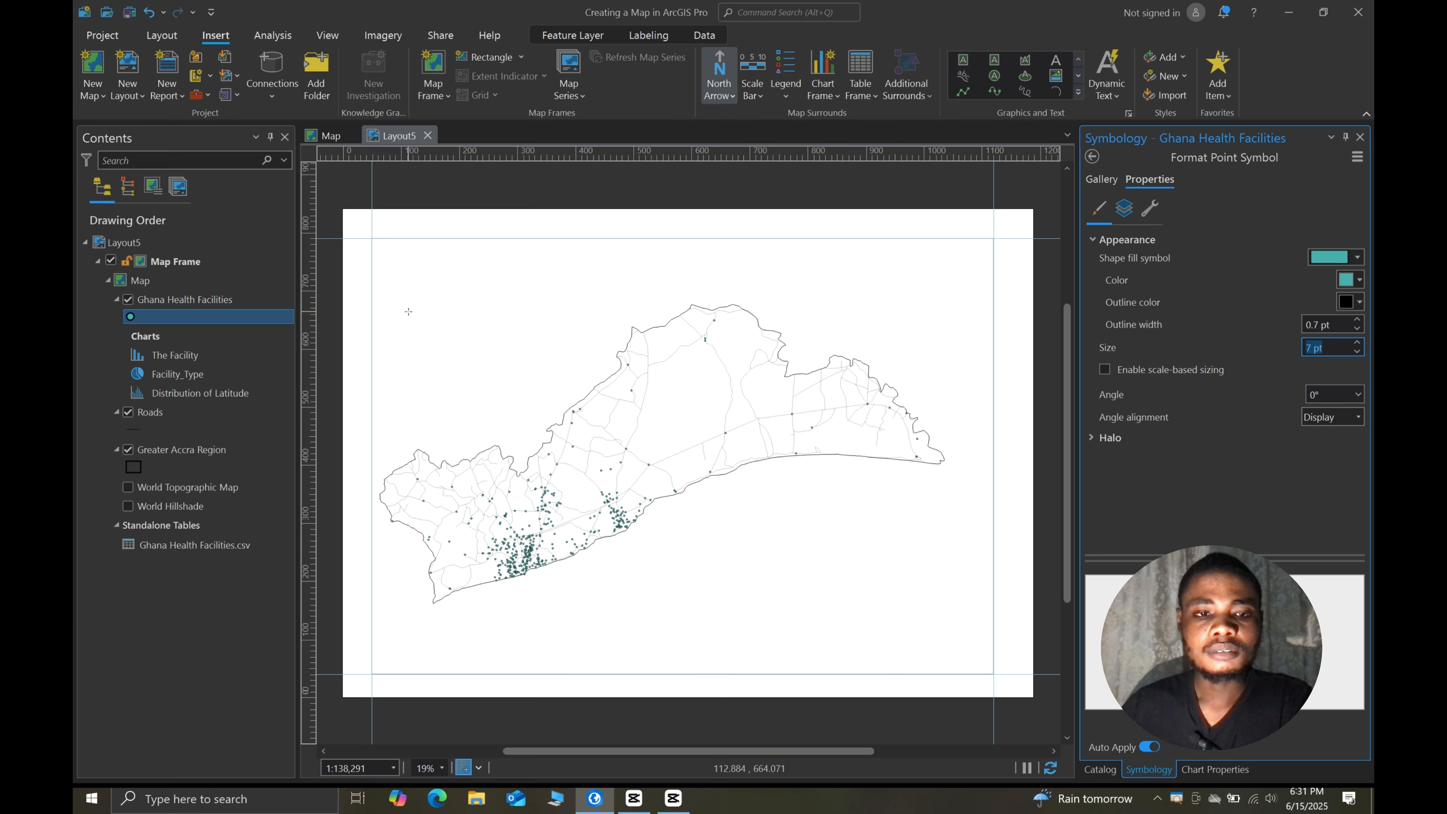
drag(408, 311, 476, 390)
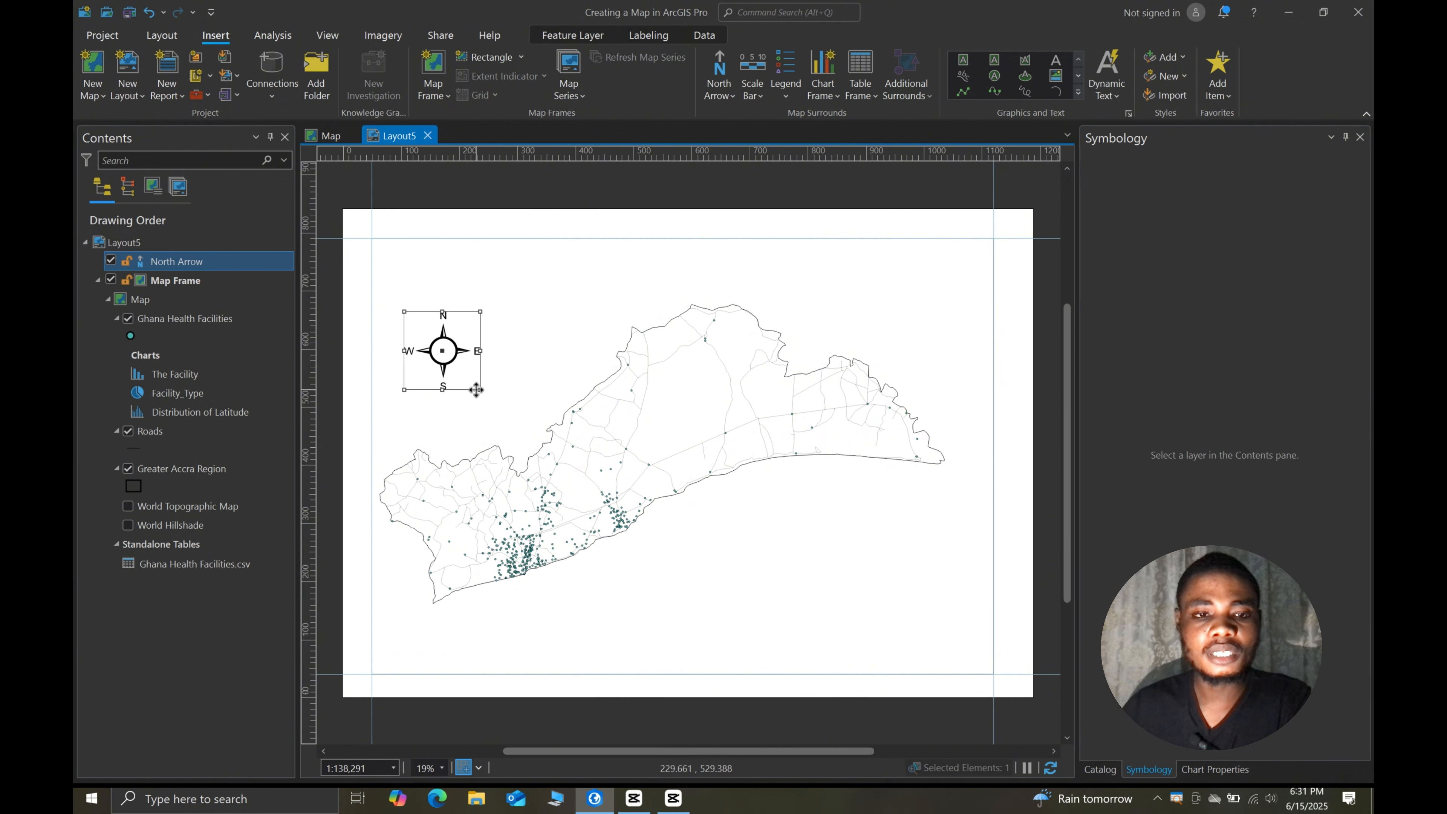
click(522, 380)
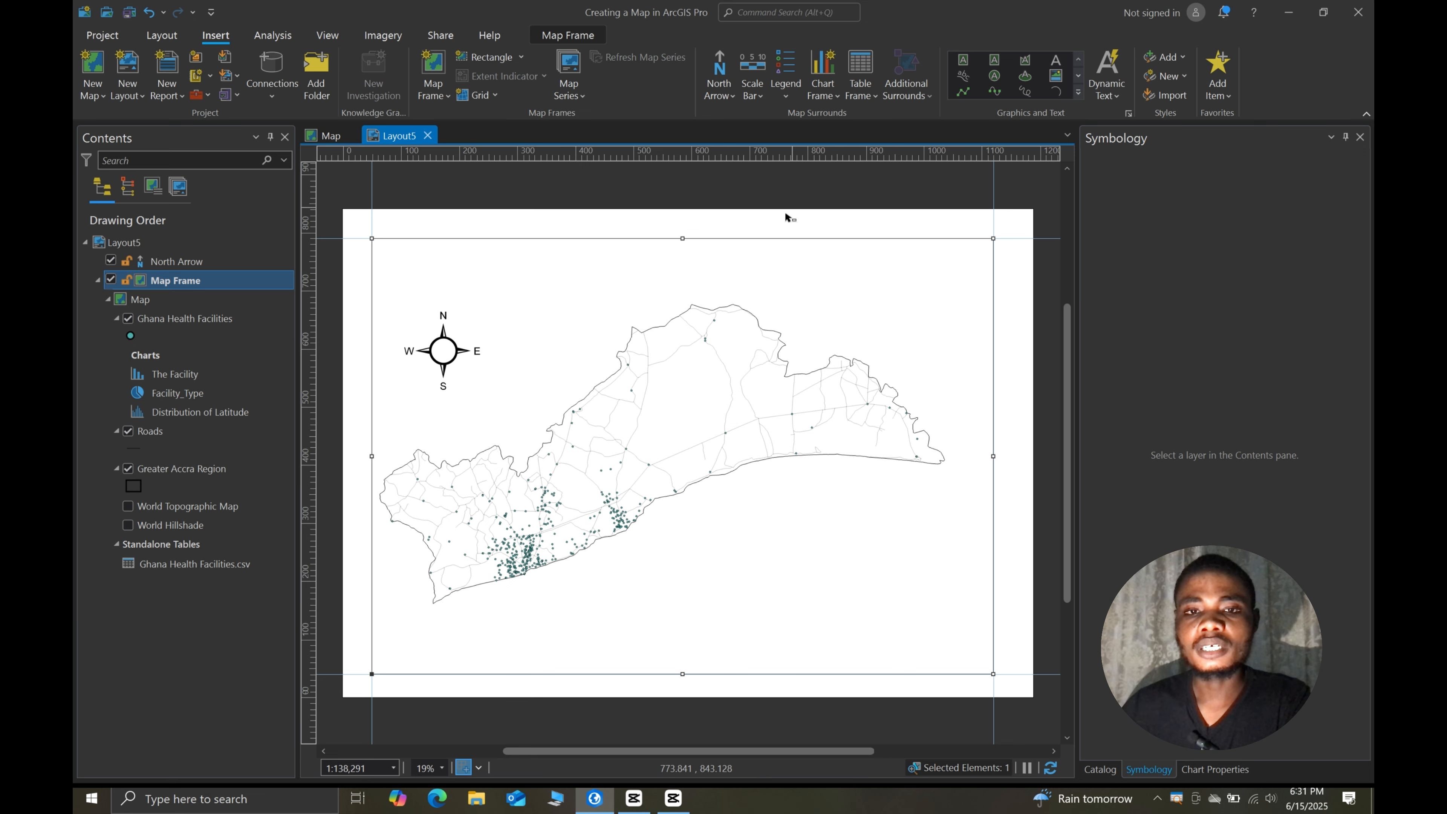
- Insert an Alternating Scale Bar 1 Metric below the region, starting near its southwestern tip and just above the lower guide
click(763, 98)
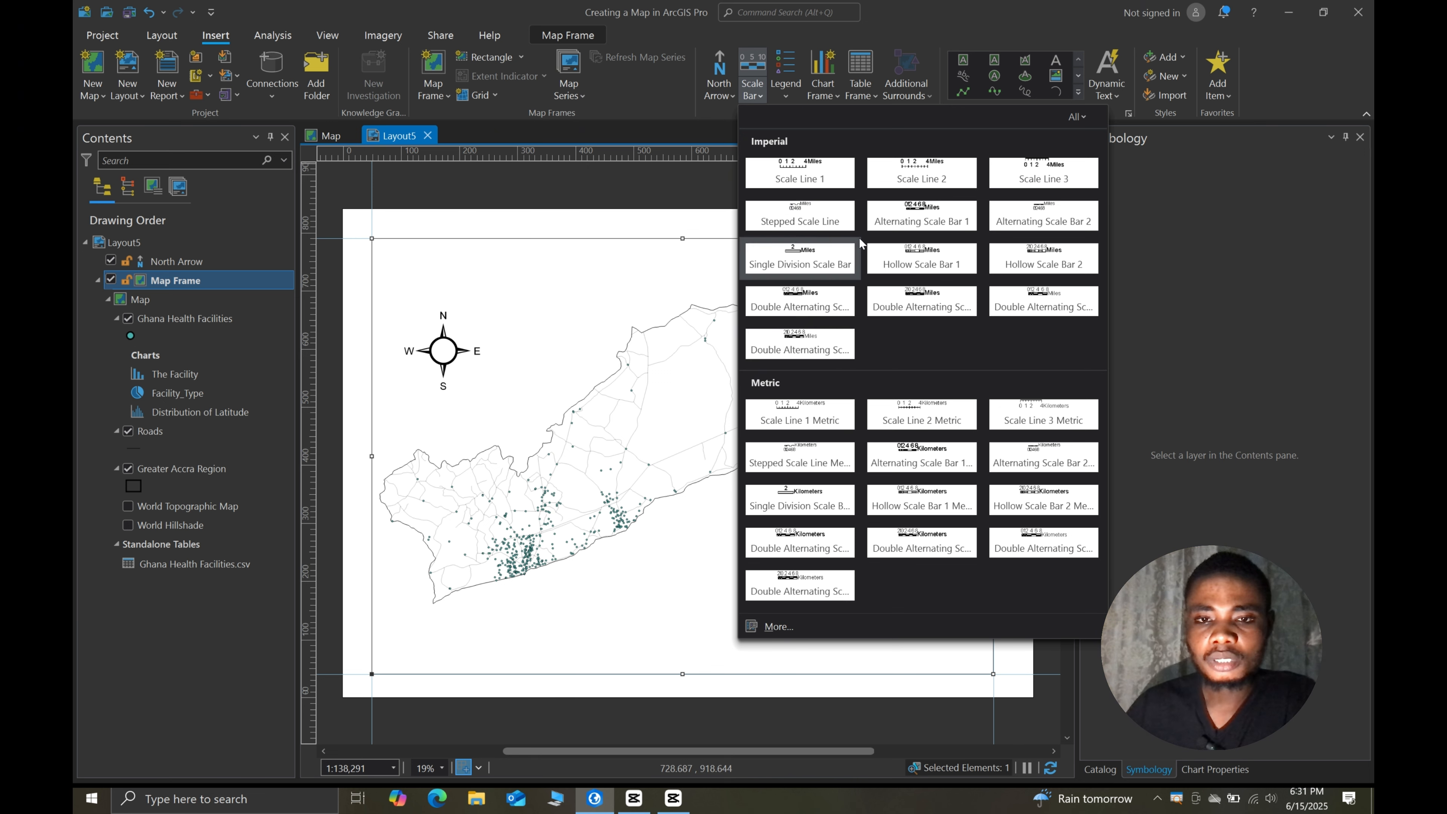
click(941, 465)
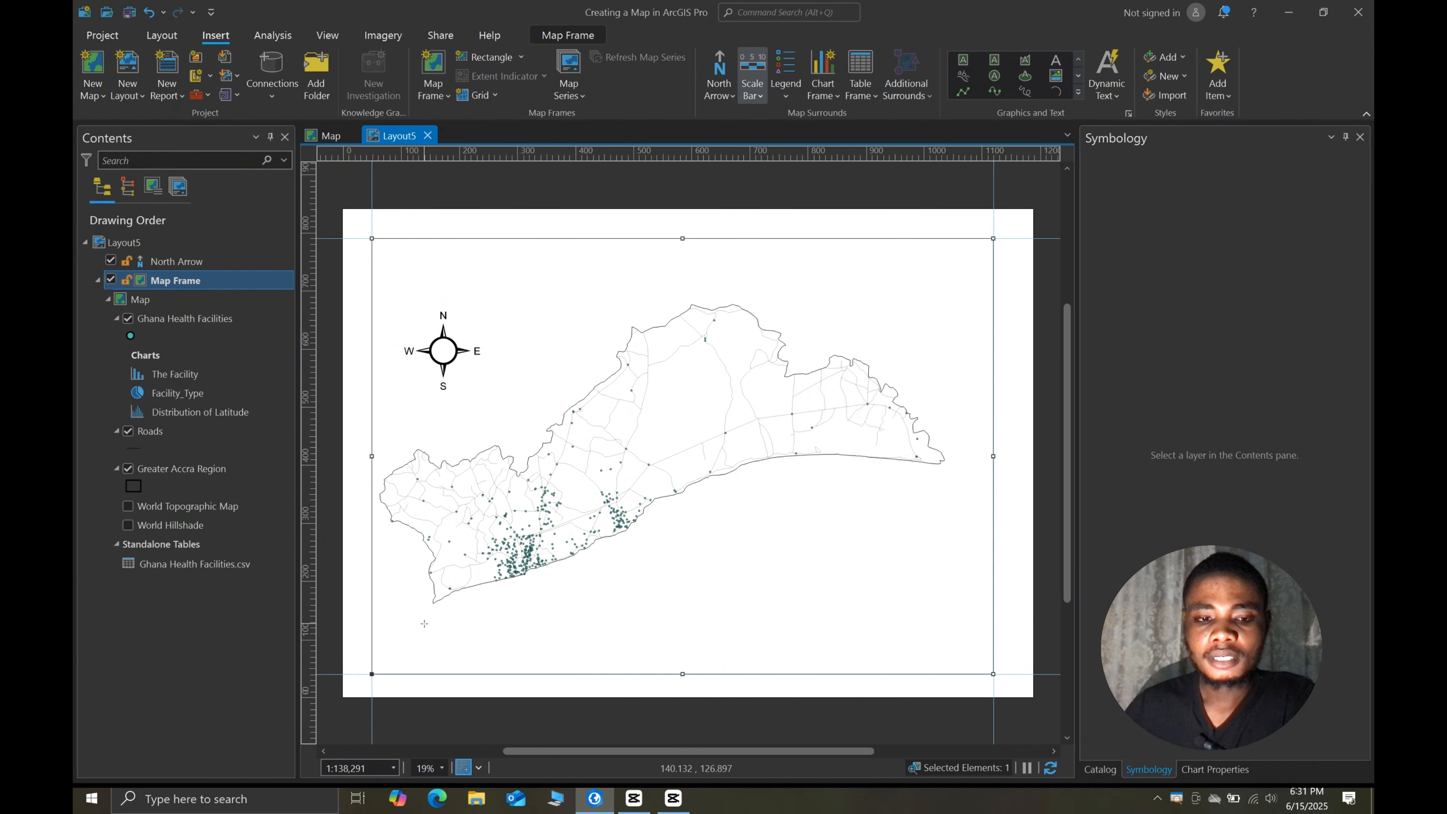
drag(424, 623, 712, 659)
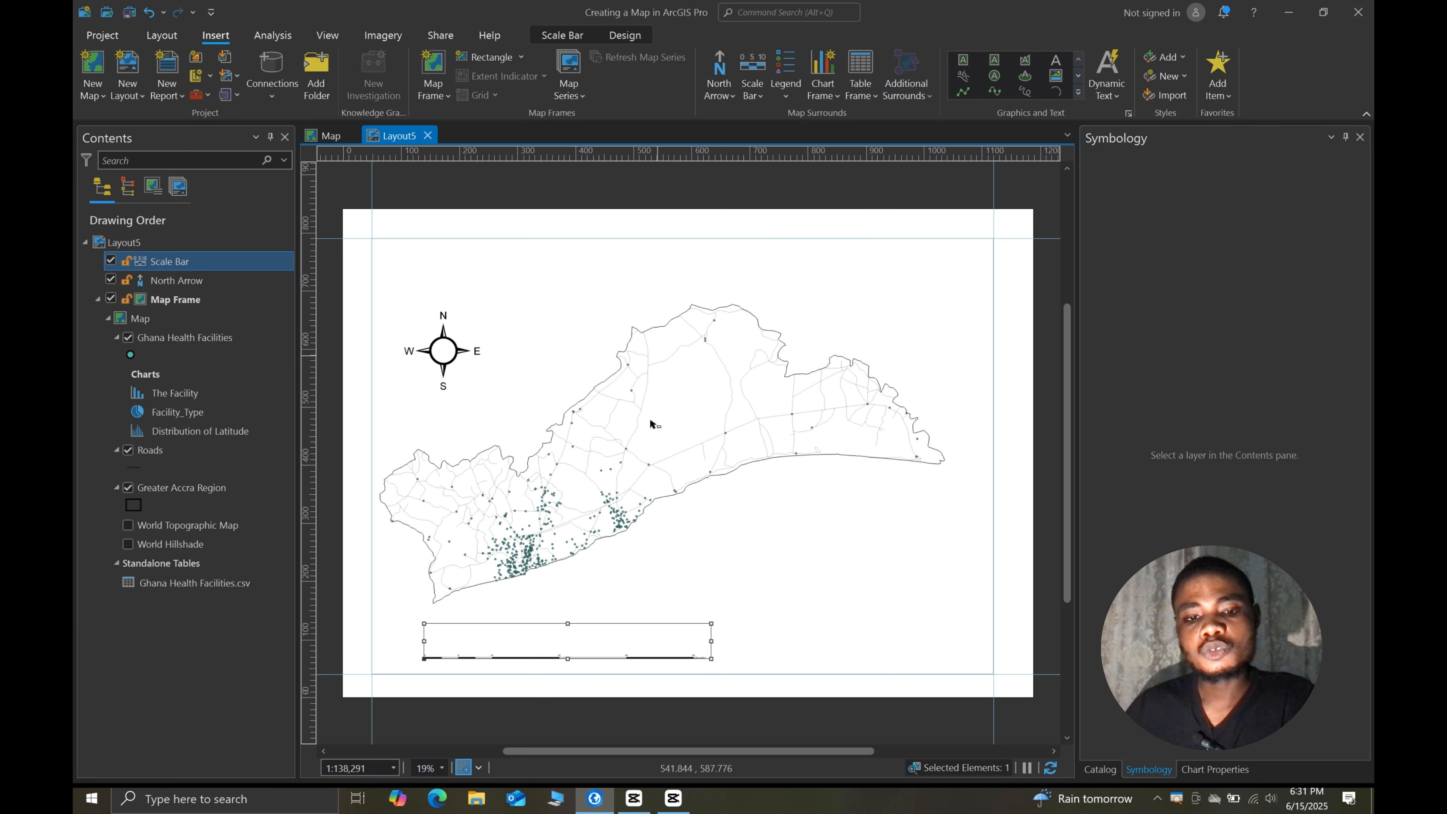
click(681, 589)
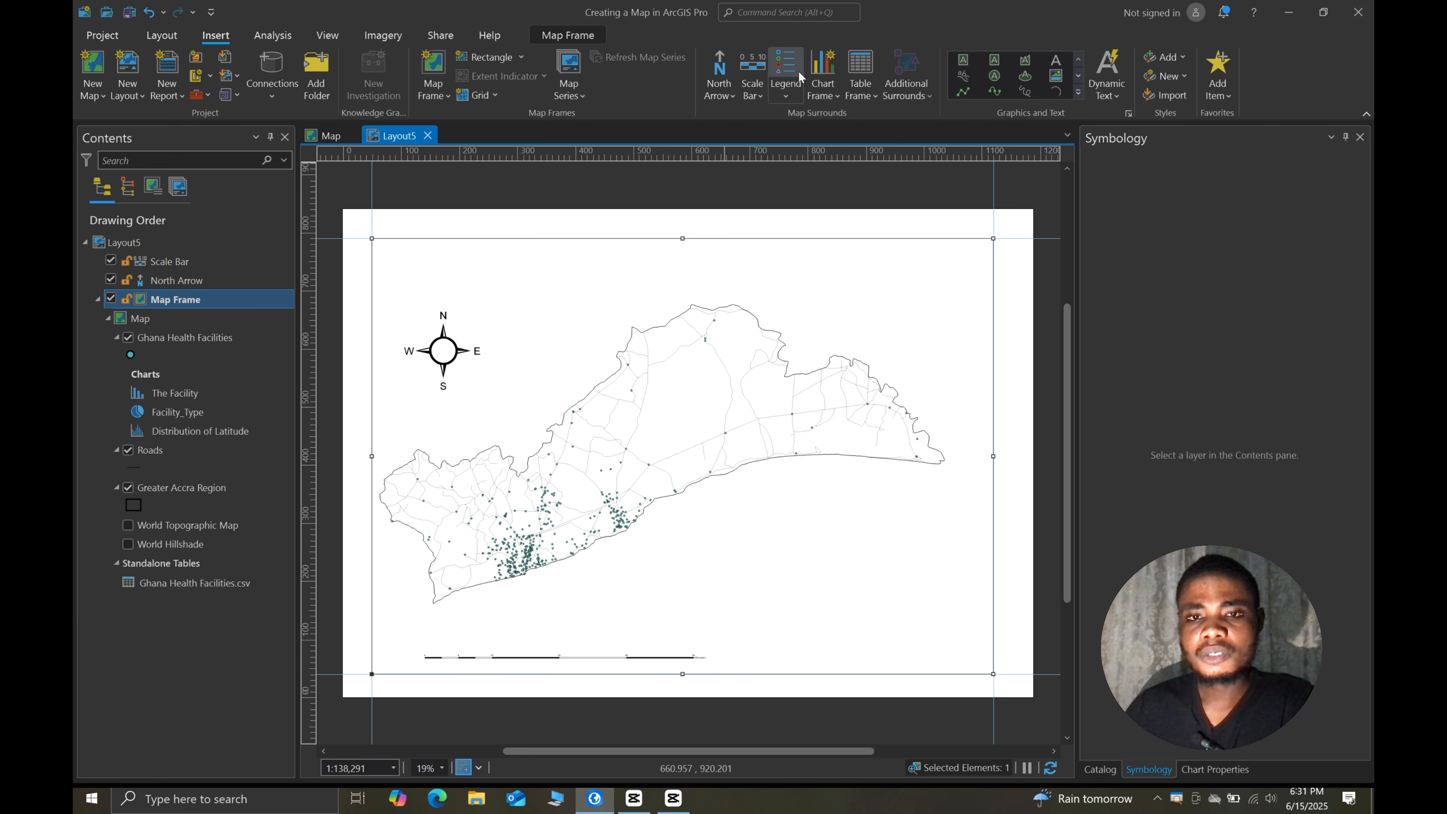
- Insert a Legend 6 legend in the empty area above the northeastern part of the region, inside the map frame
click(784, 95)
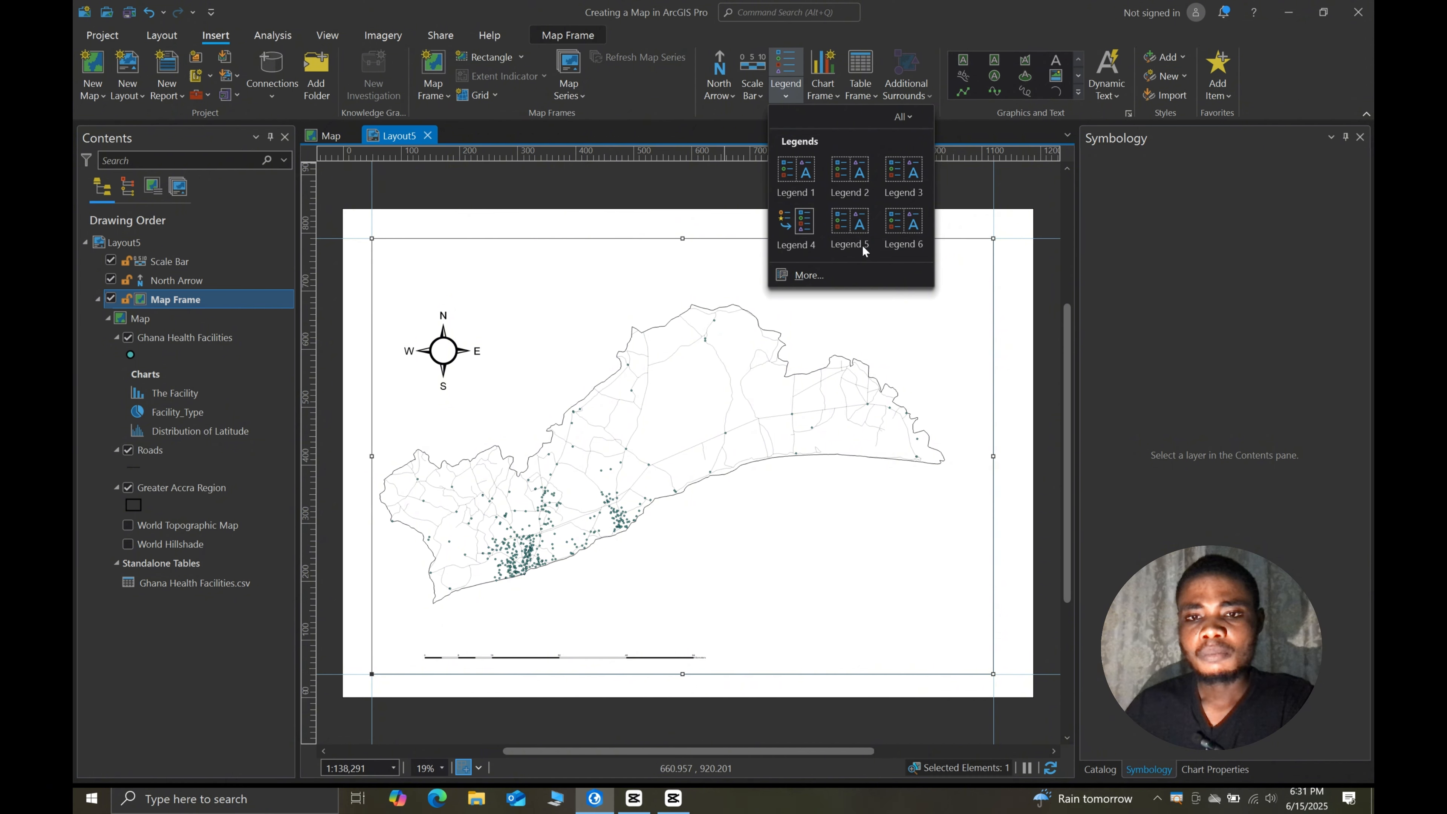
click(907, 228)
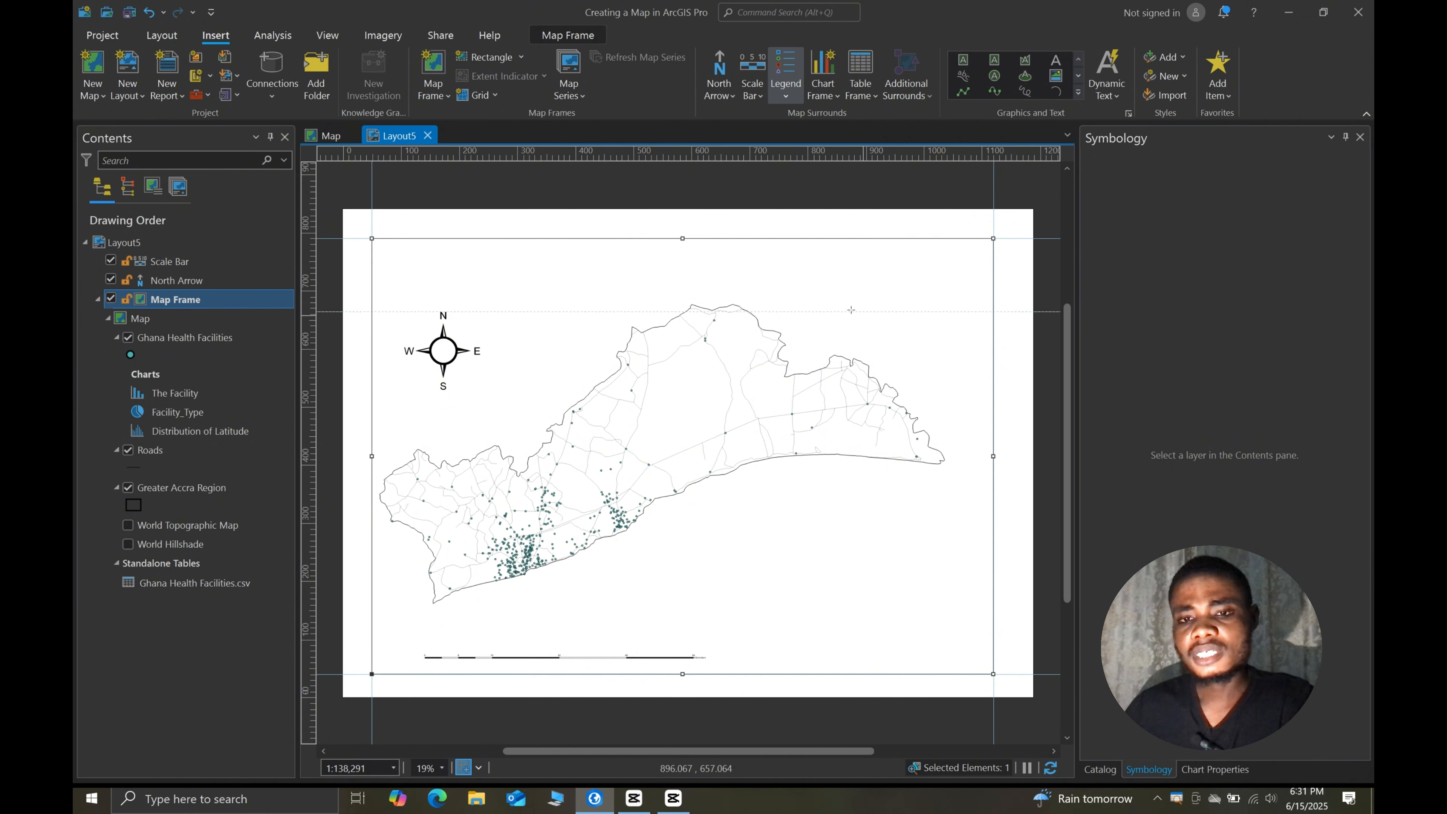
mouse_move(804, 251)
mouse_down()
mouse_move(936, 356)
mouse_move(980, 363)
mouse_up()
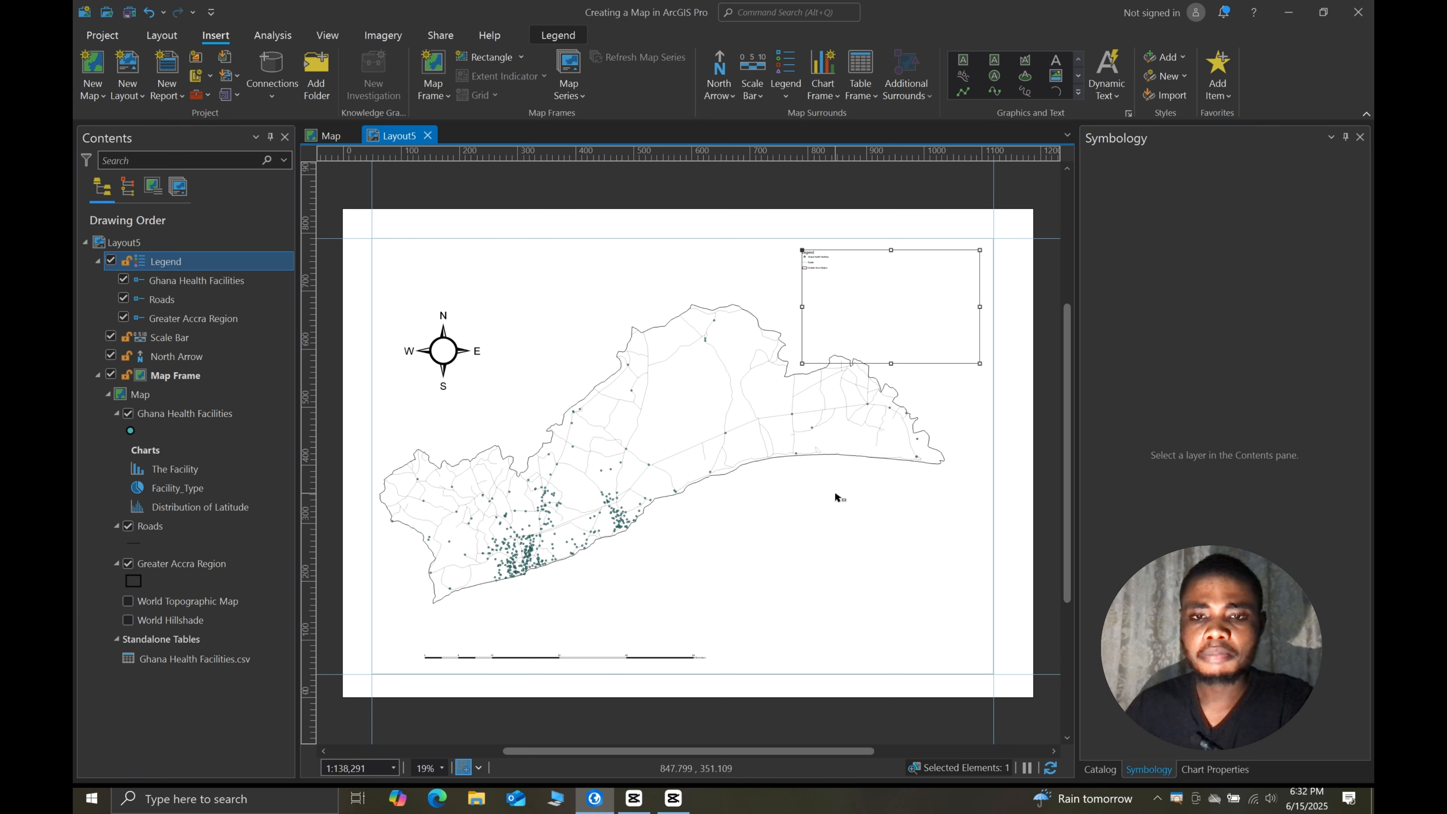
click(821, 515)
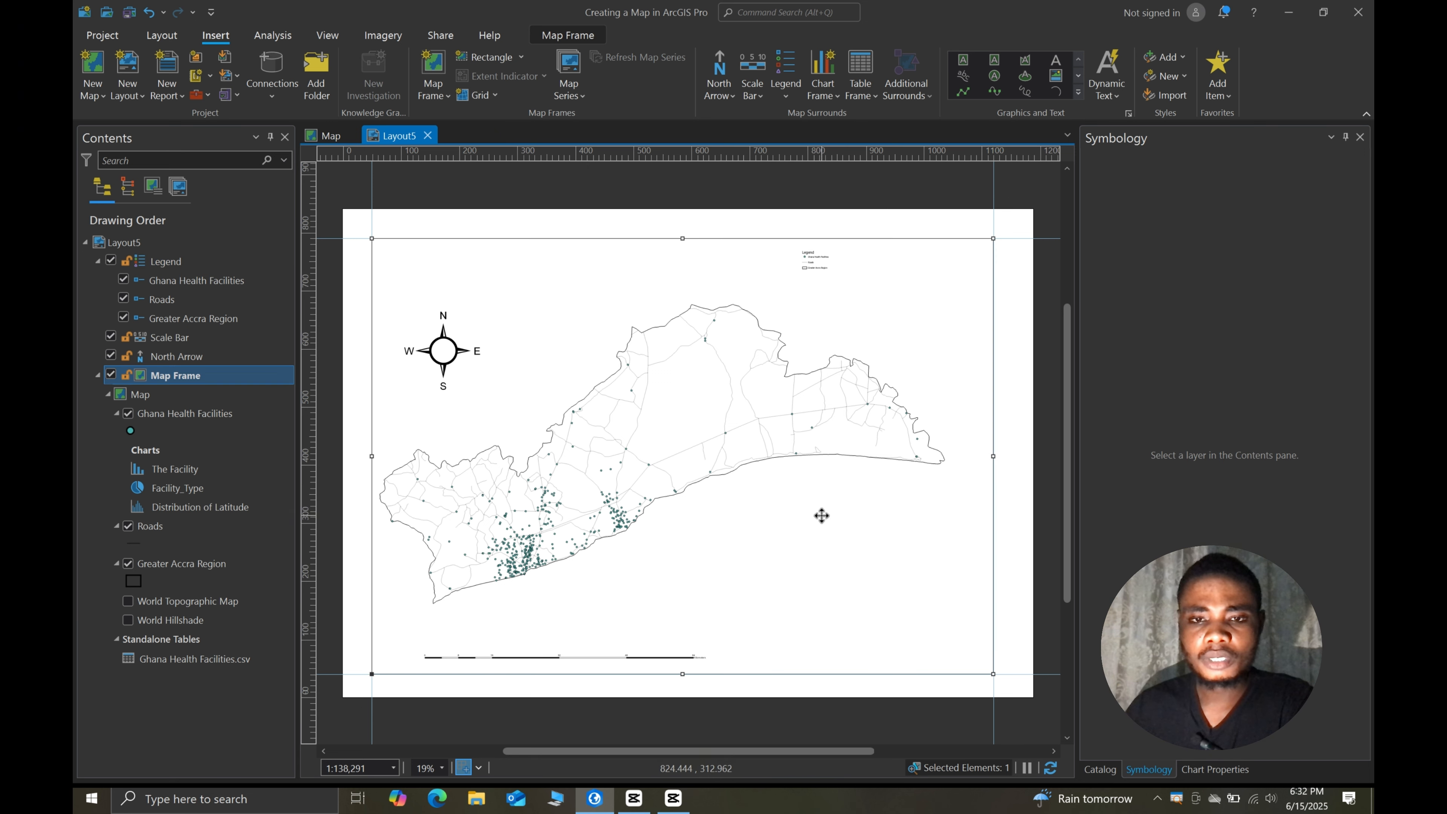
- Insert The Facility bar chart in the empty area southeast of the region, shift it slightly upward, and widen it to the map frame's eastern edge
click(831, 94)
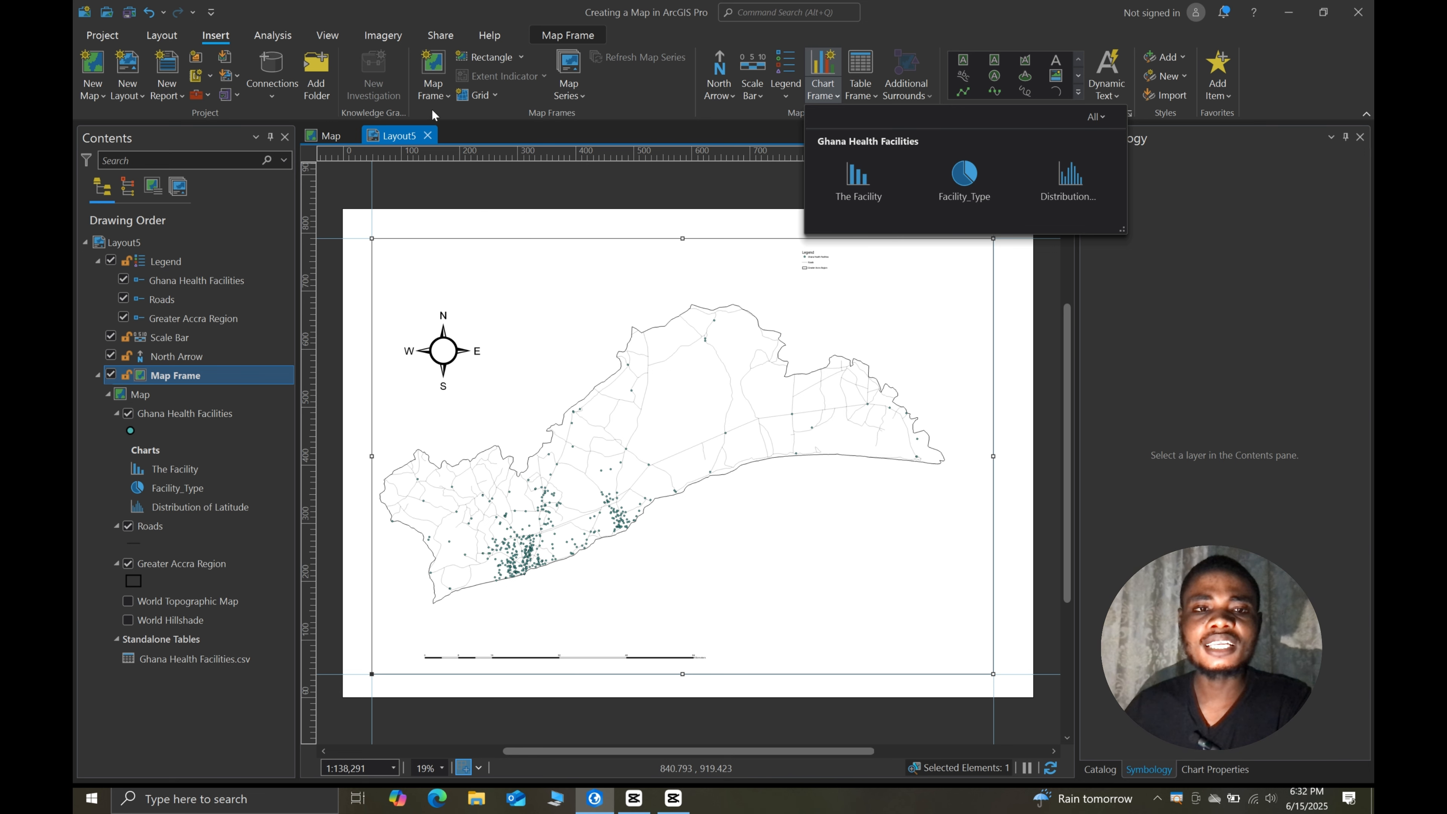
click(436, 95)
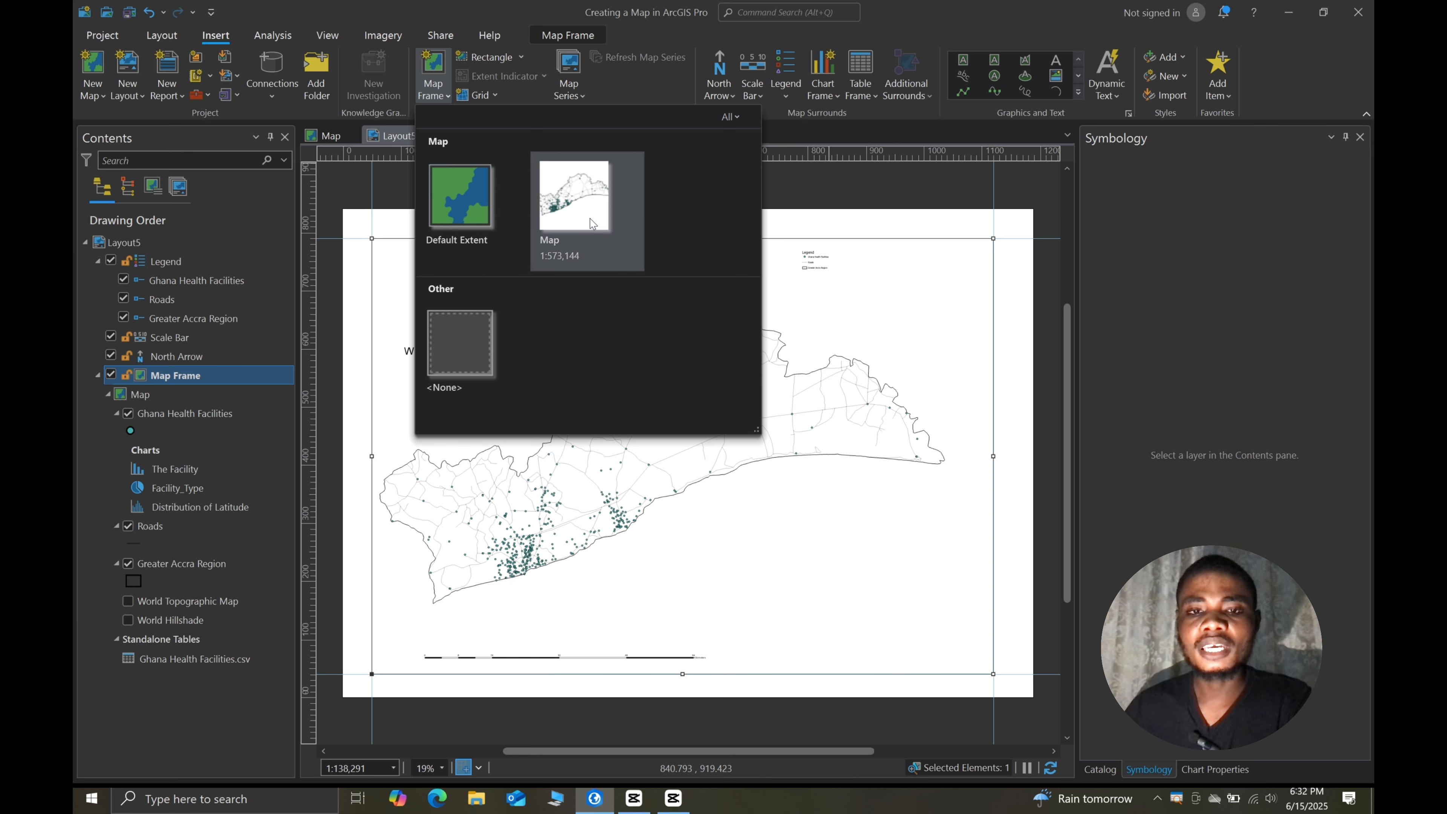
click(832, 95)
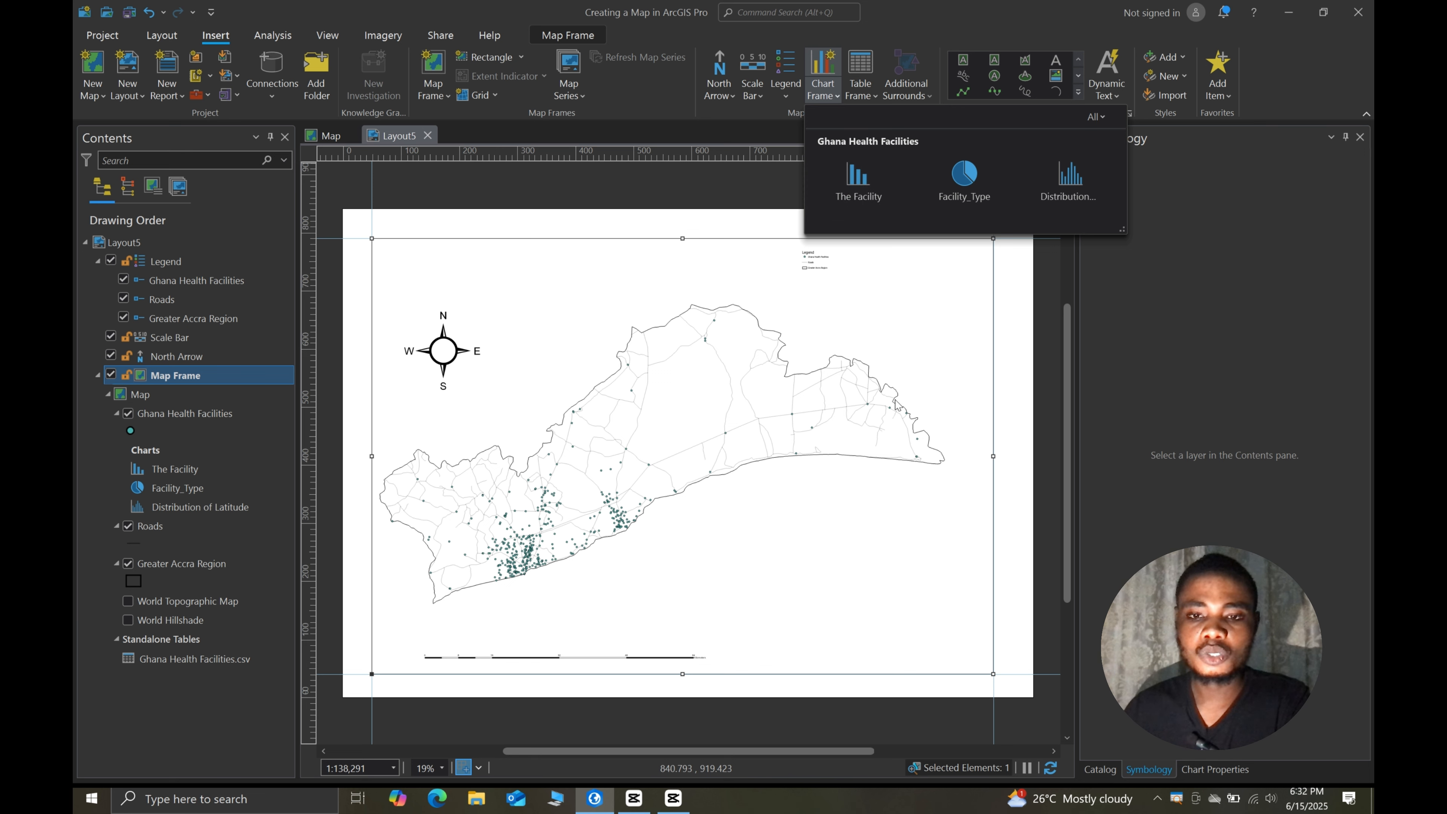
click(861, 183)
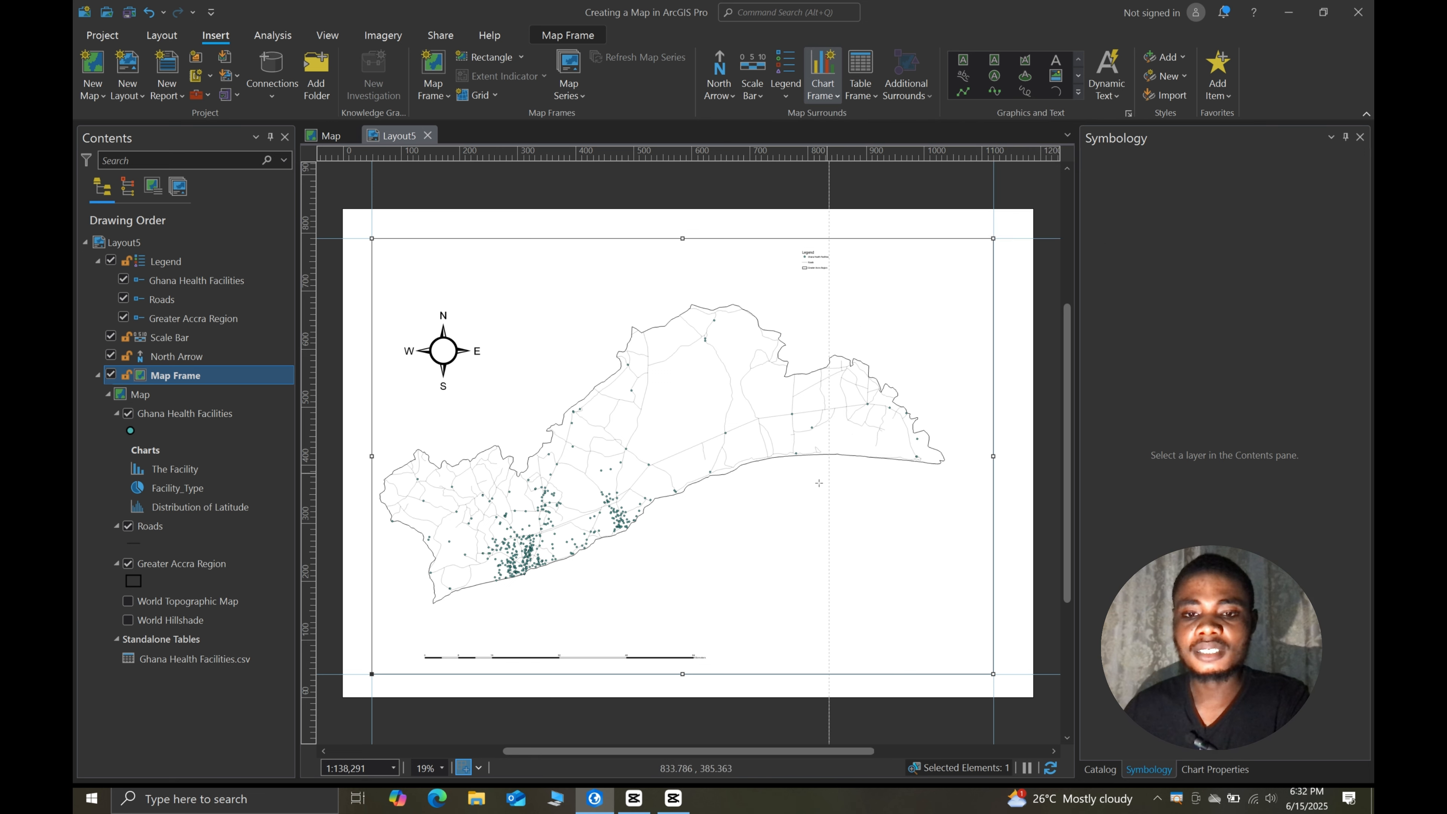
drag(706, 502, 983, 664)
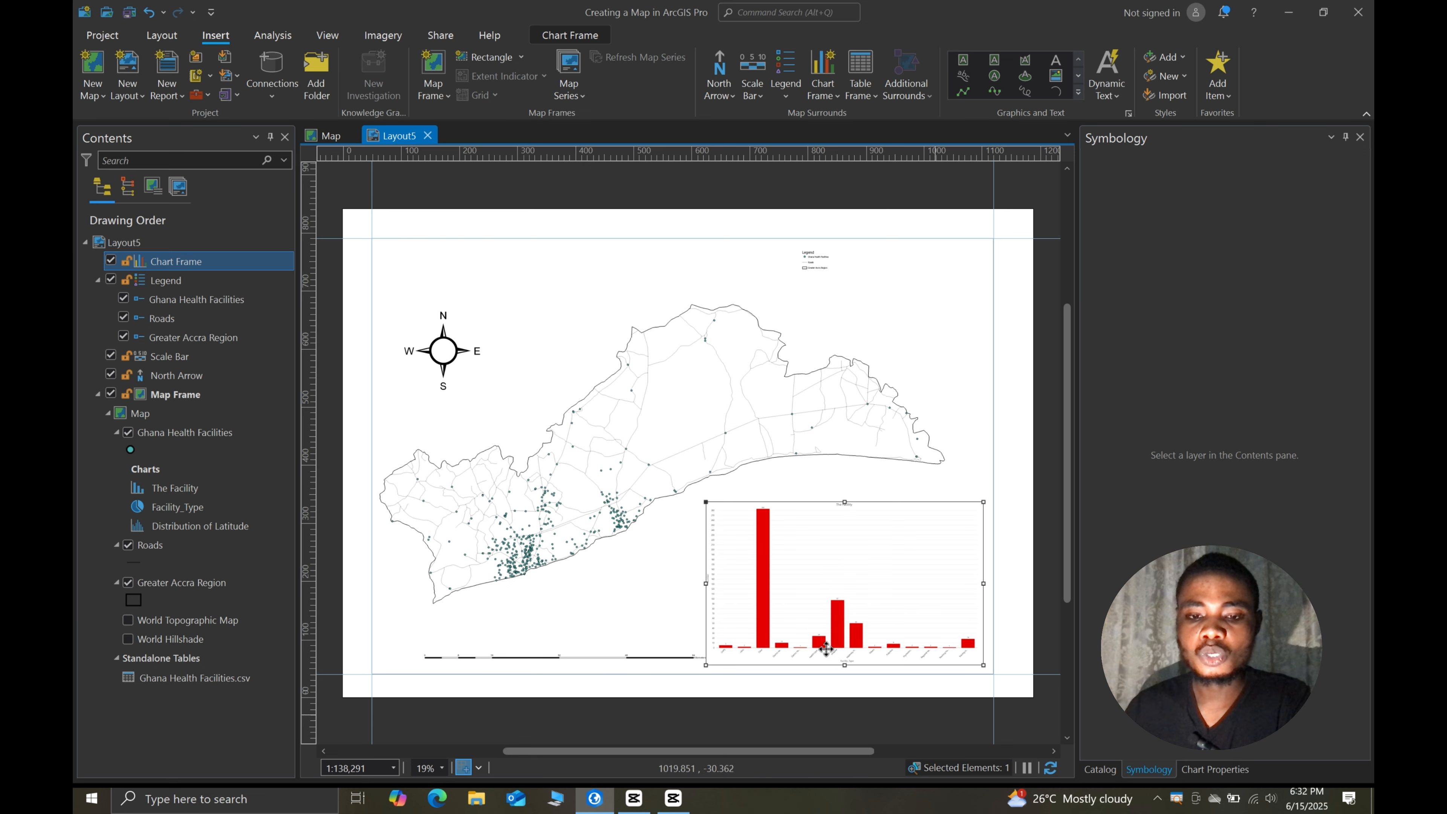
drag(847, 557, 840, 544)
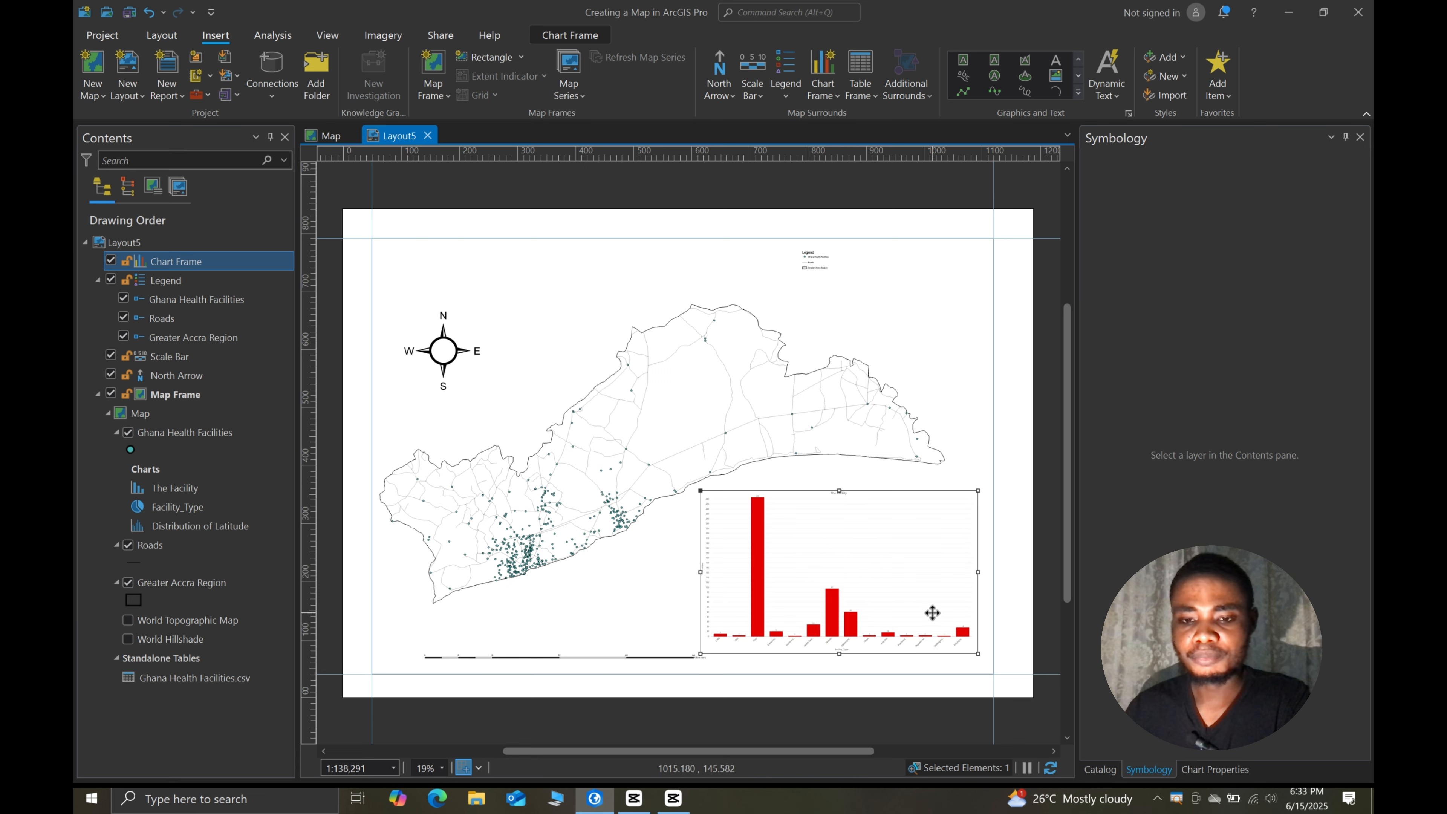
drag(977, 571, 993, 572)
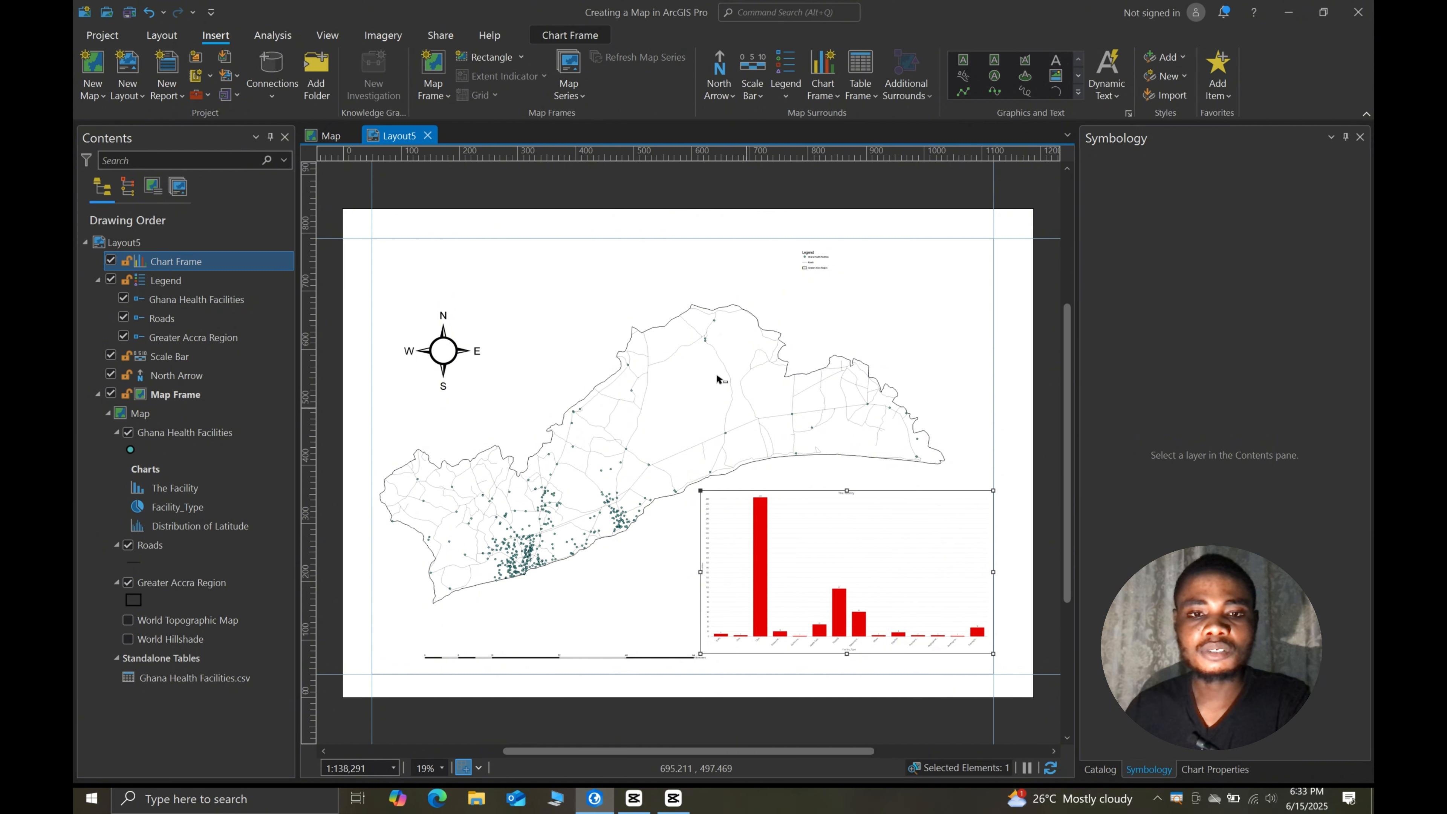
- Add a rectangular text box about 563 mm wide and 65 mm high below the upper guide, and clear its placeholder text
click(961, 60)
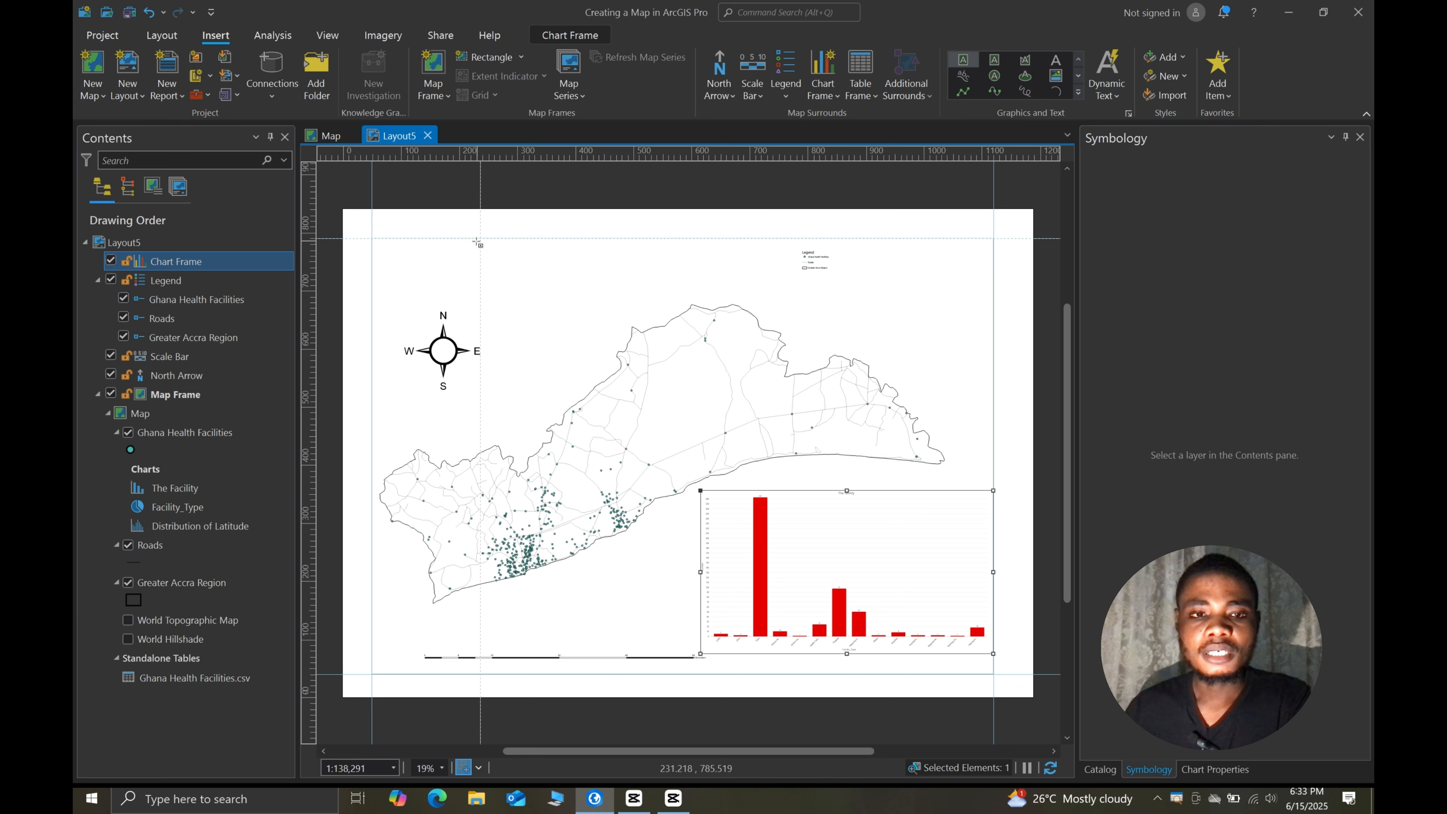
drag(446, 238, 773, 276)
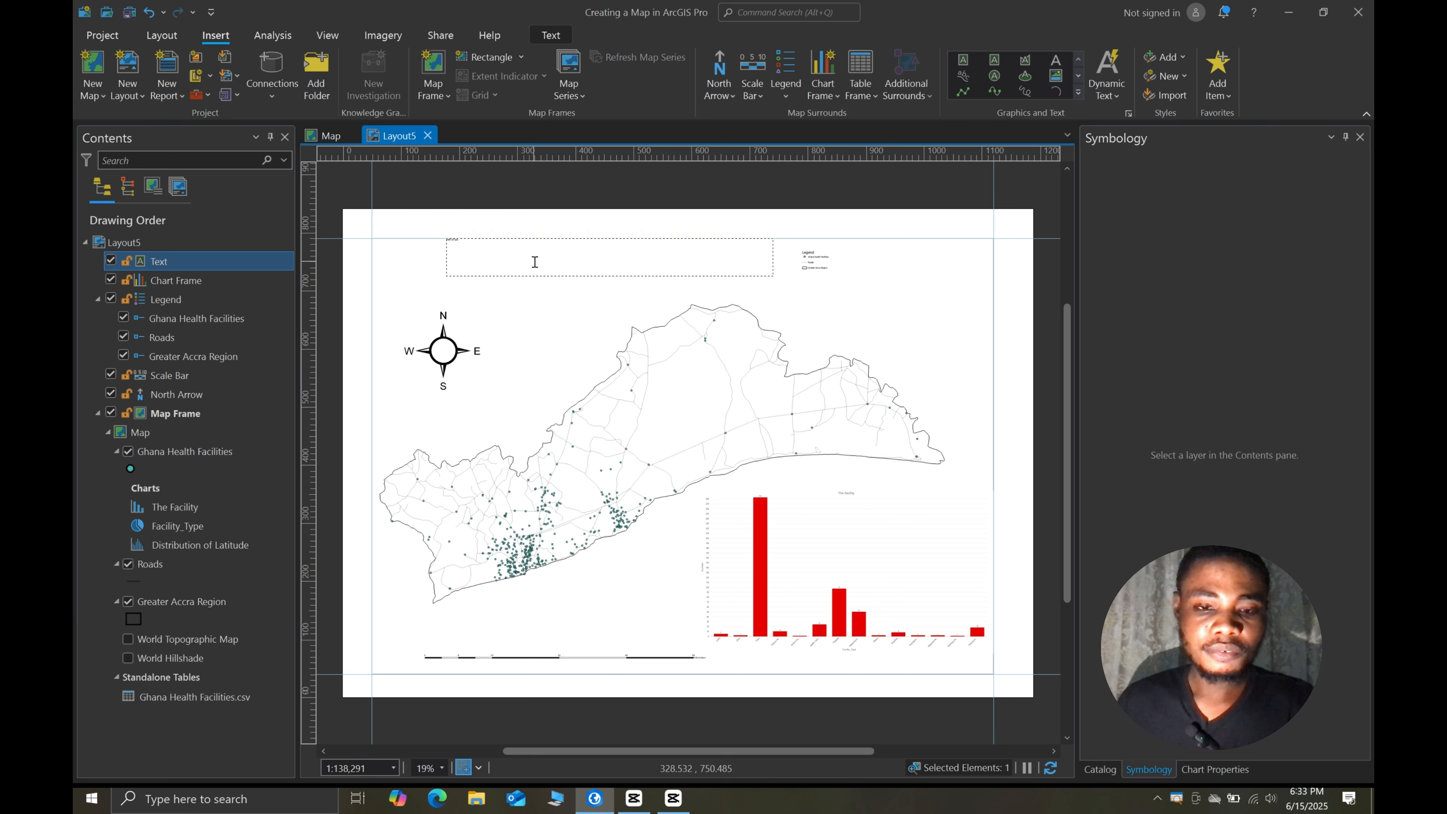
key(XF86AudioLowerVolume)
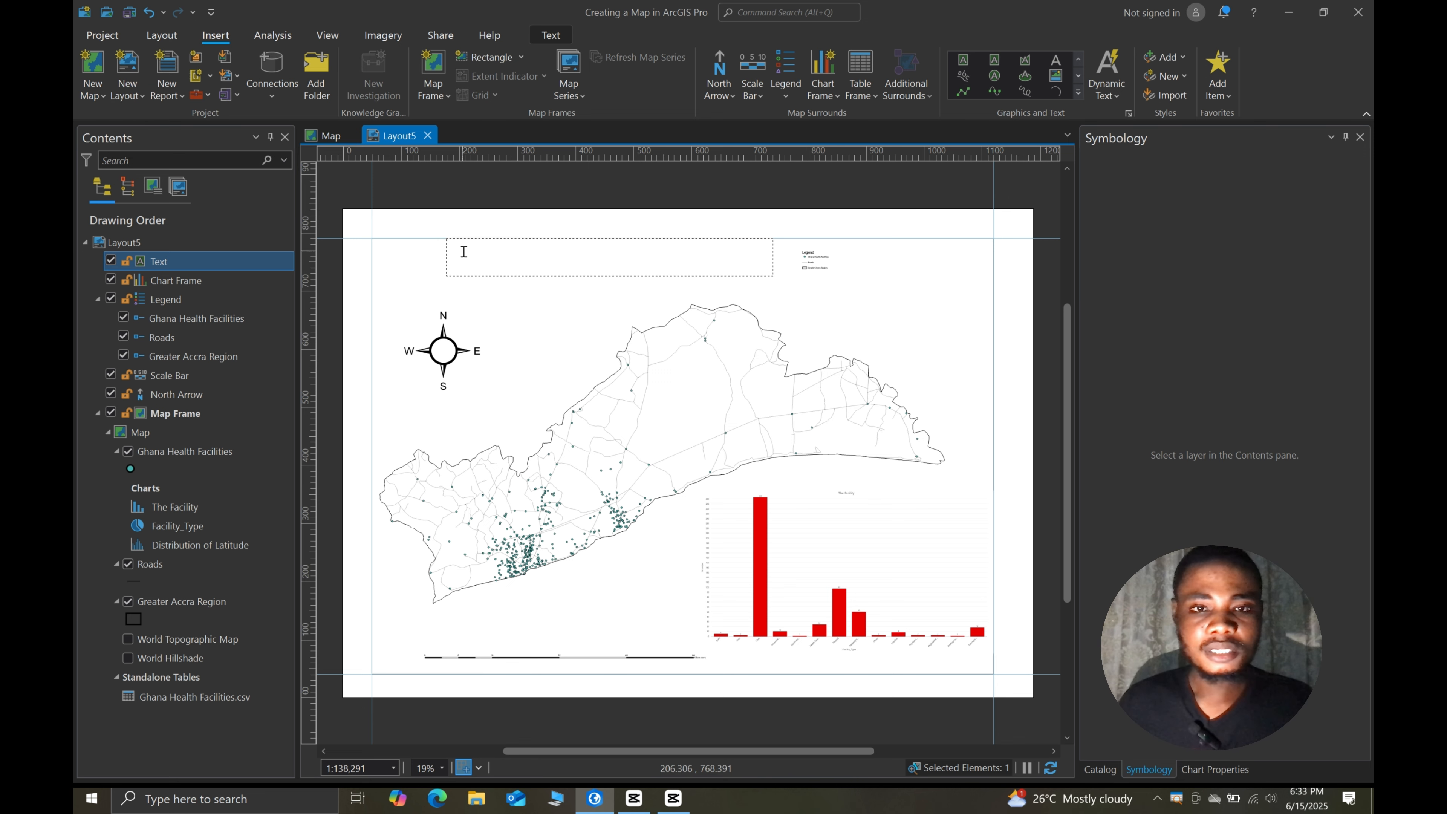
- Try to change the empty text box's font to Times New Roman
click(551, 33)
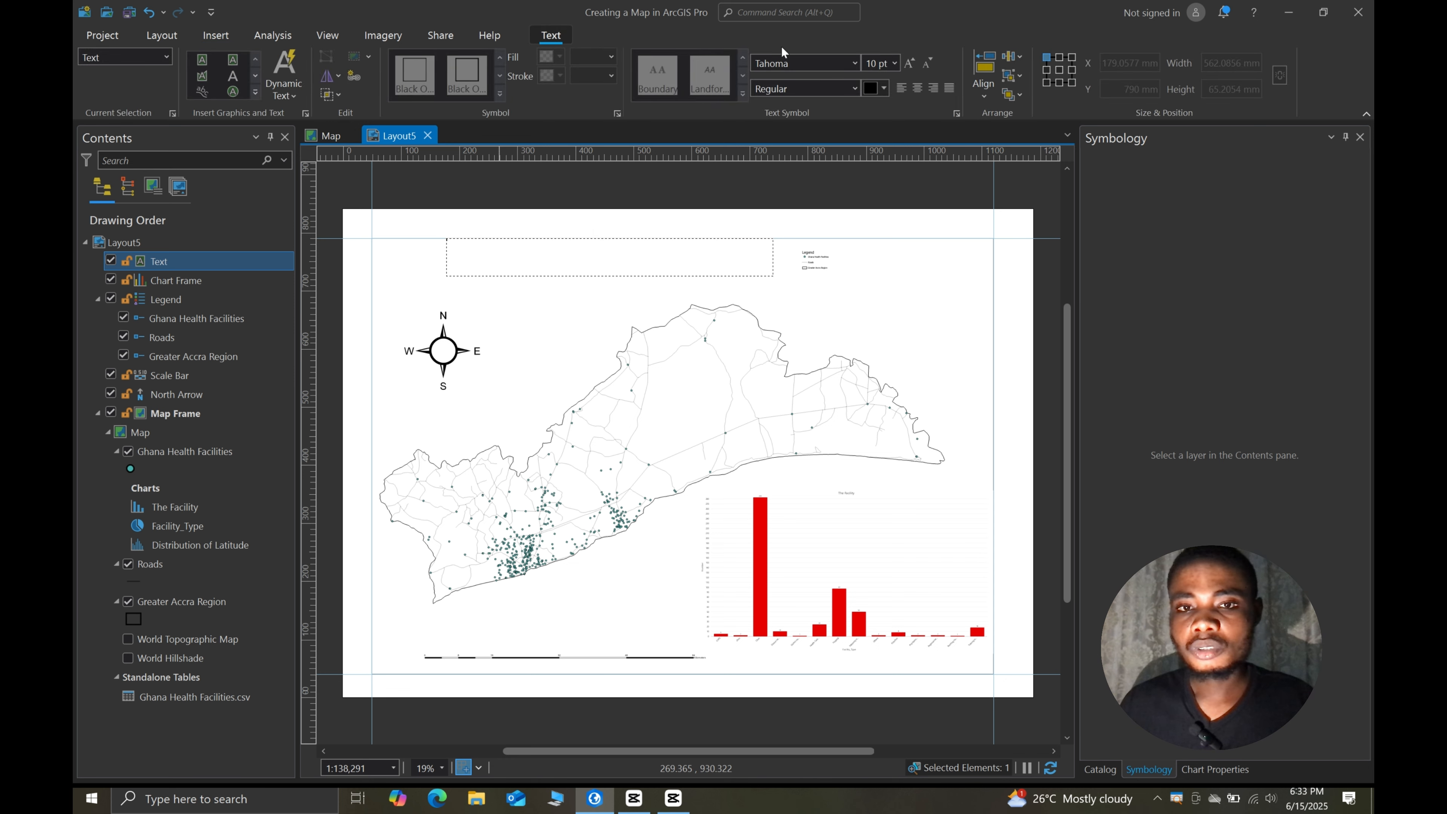
click(852, 63)
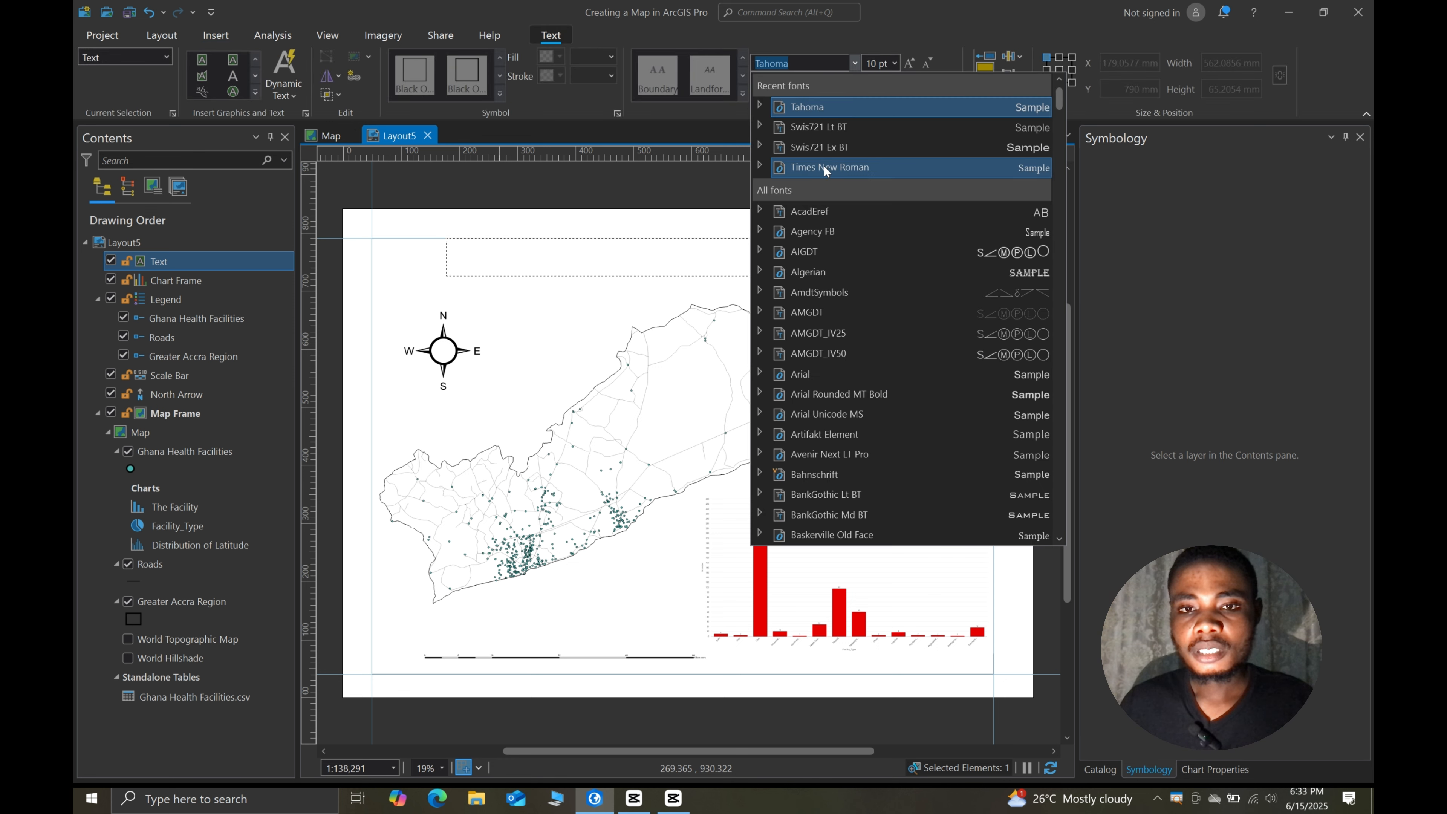
click(818, 94)
click(855, 65)
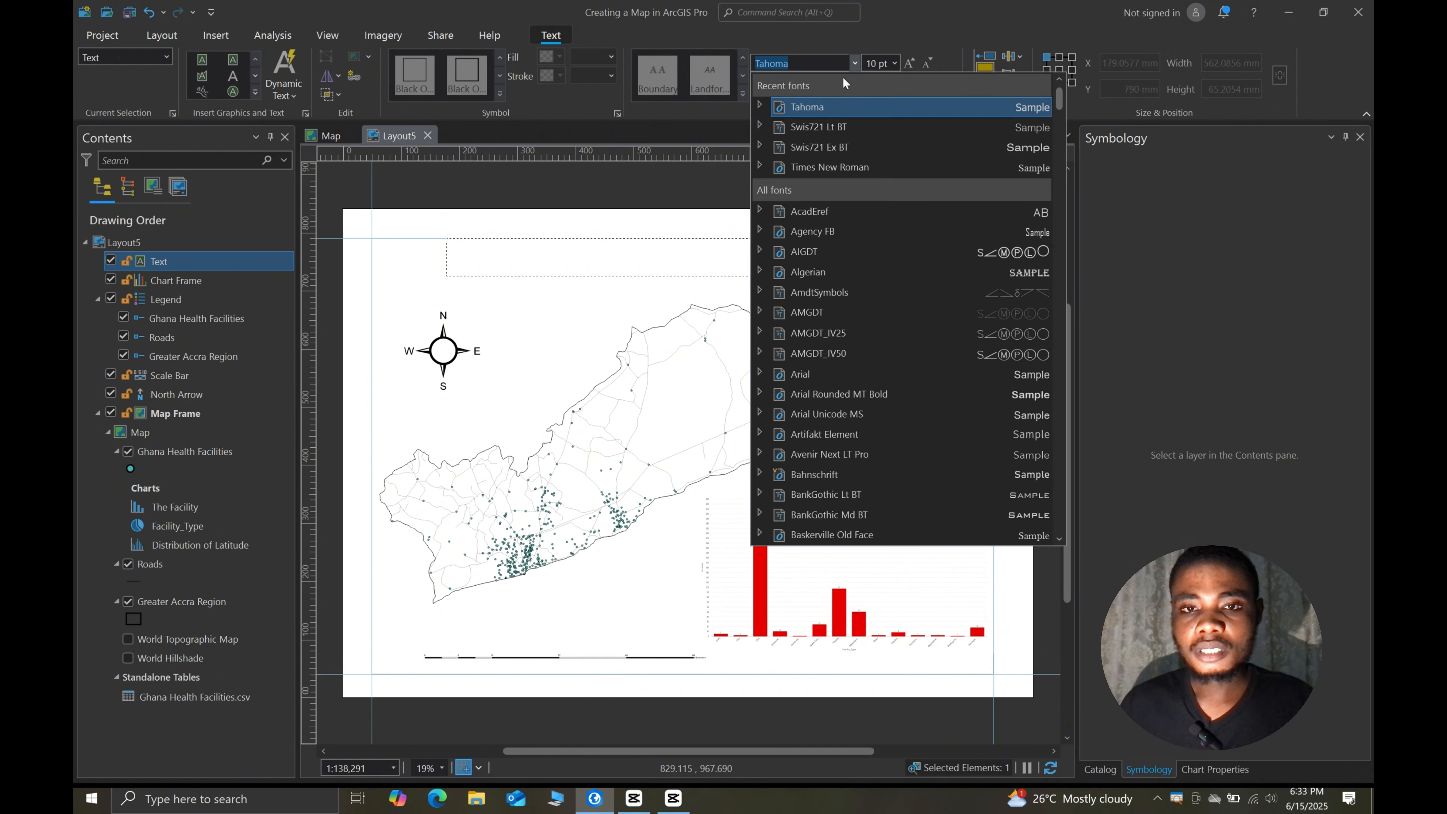
click(833, 162)
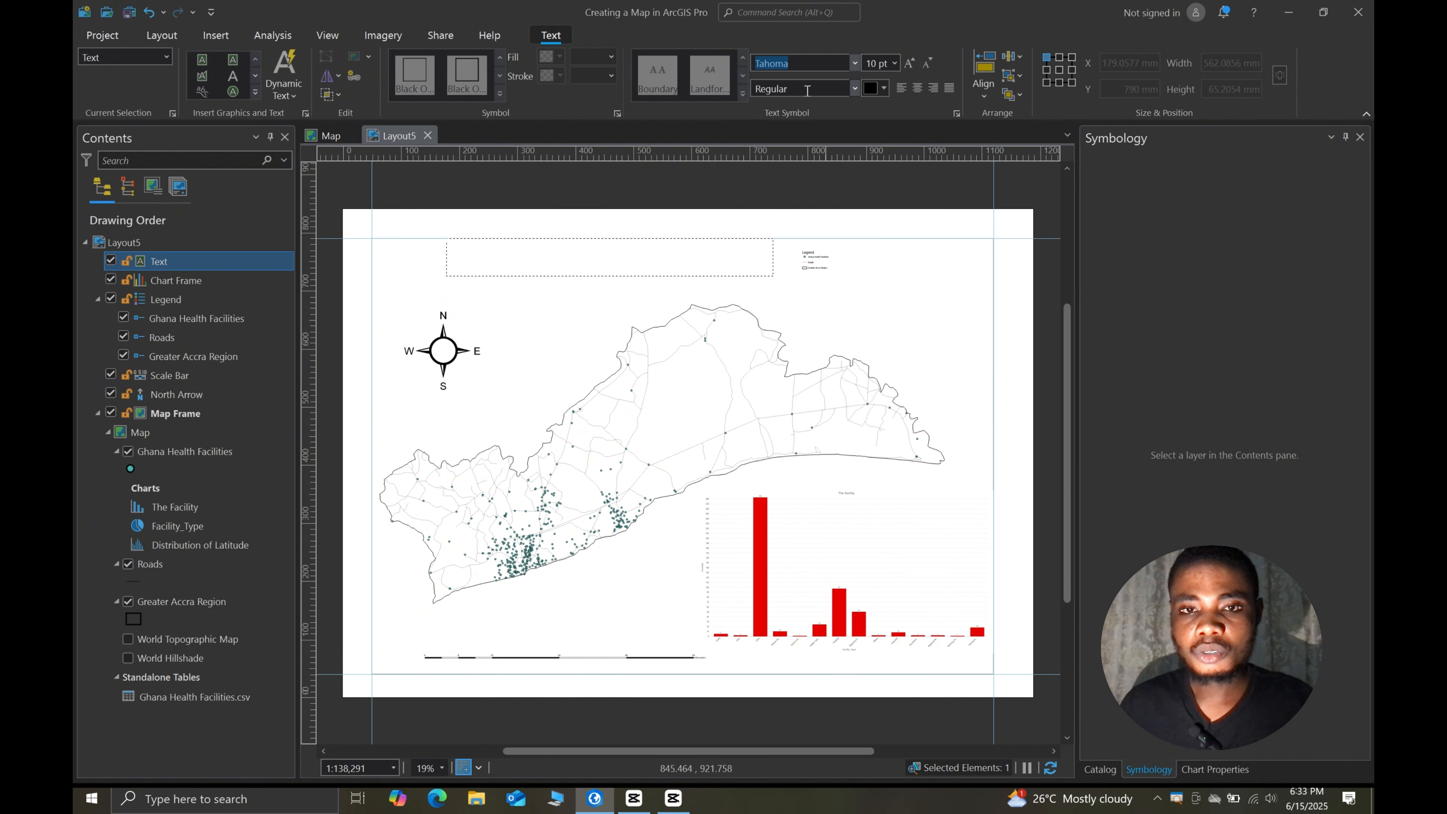
click(485, 253)
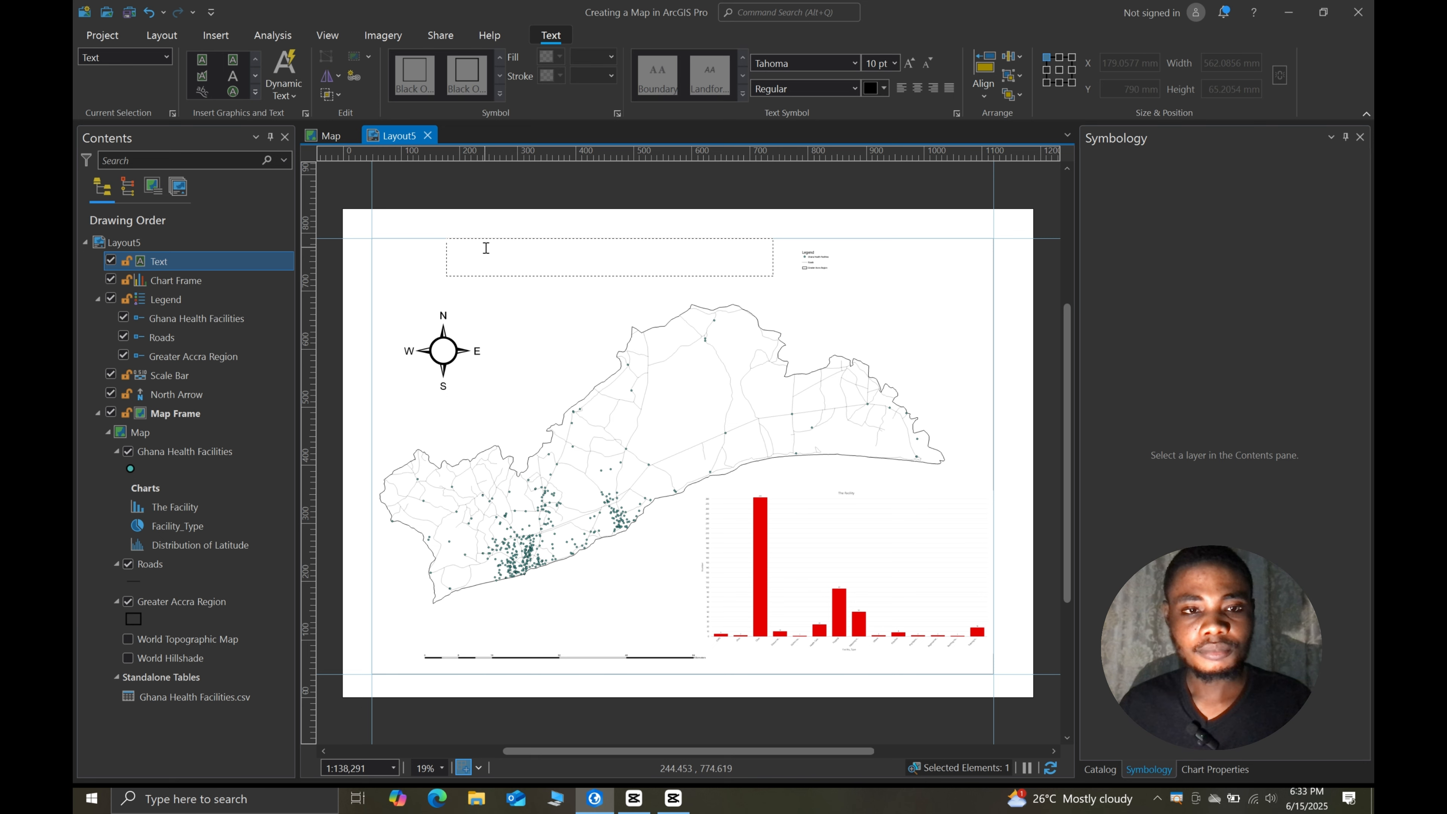
click(854, 60)
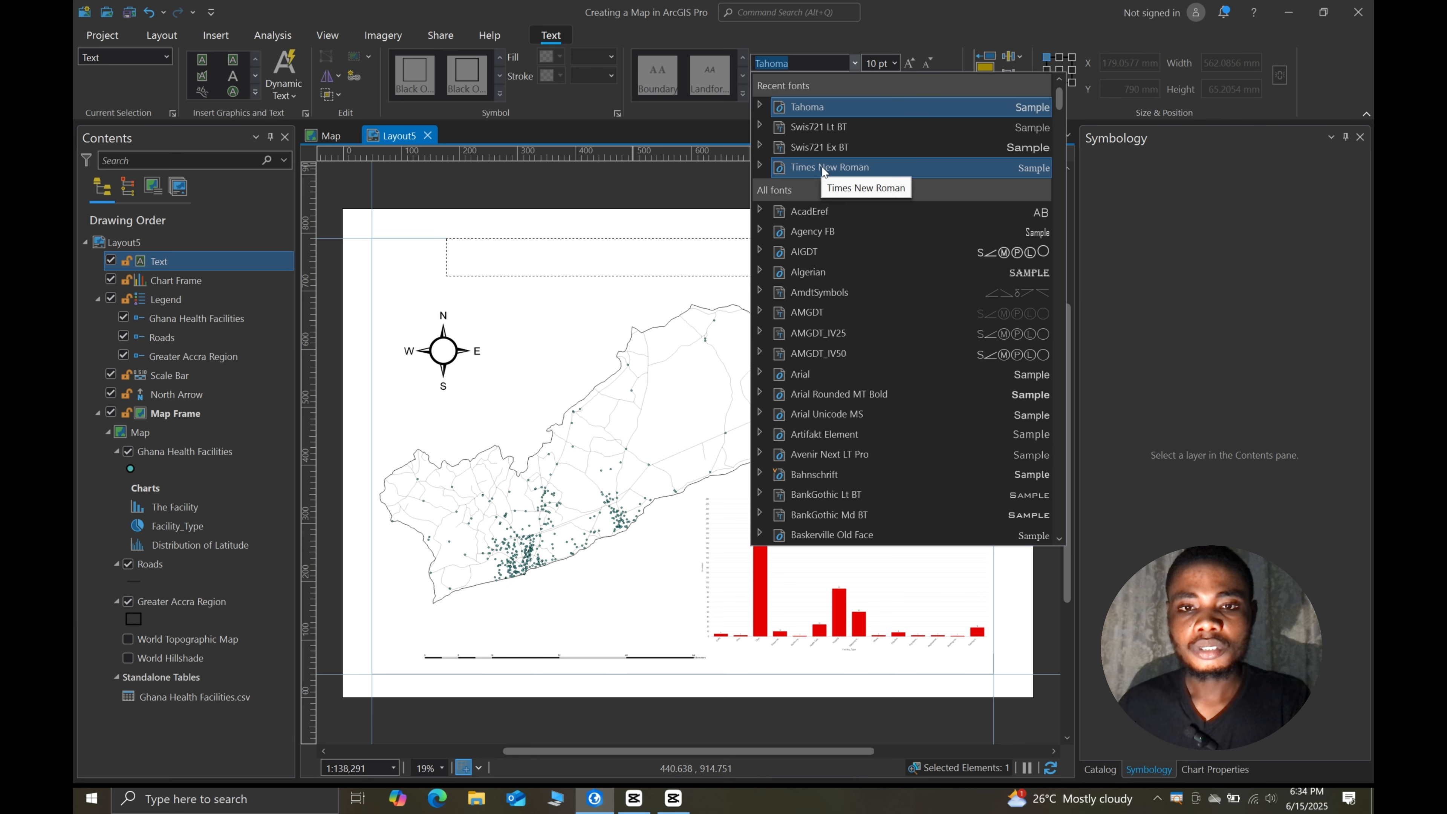
key(Escape)
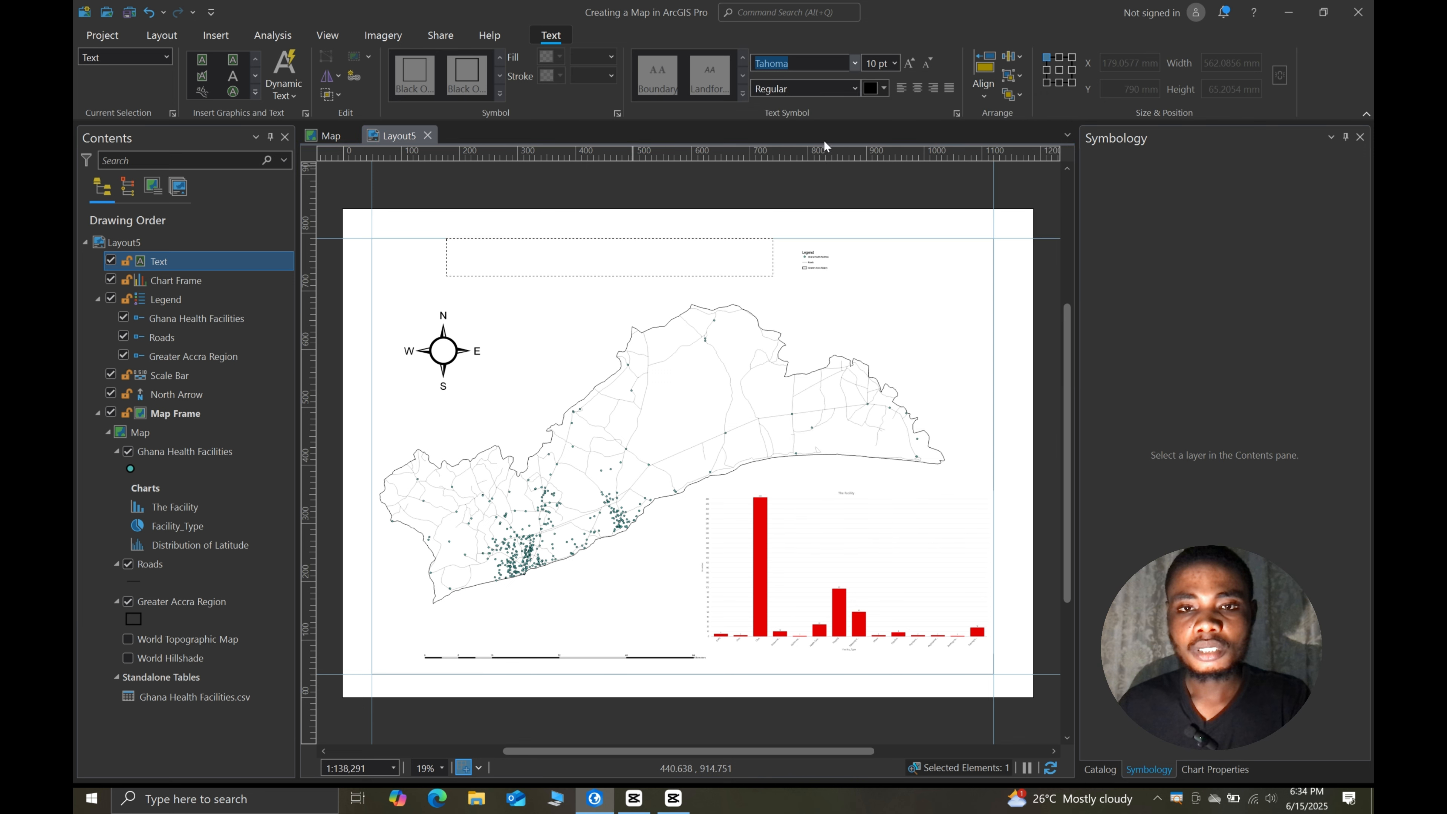
click(854, 63)
key(Escape)
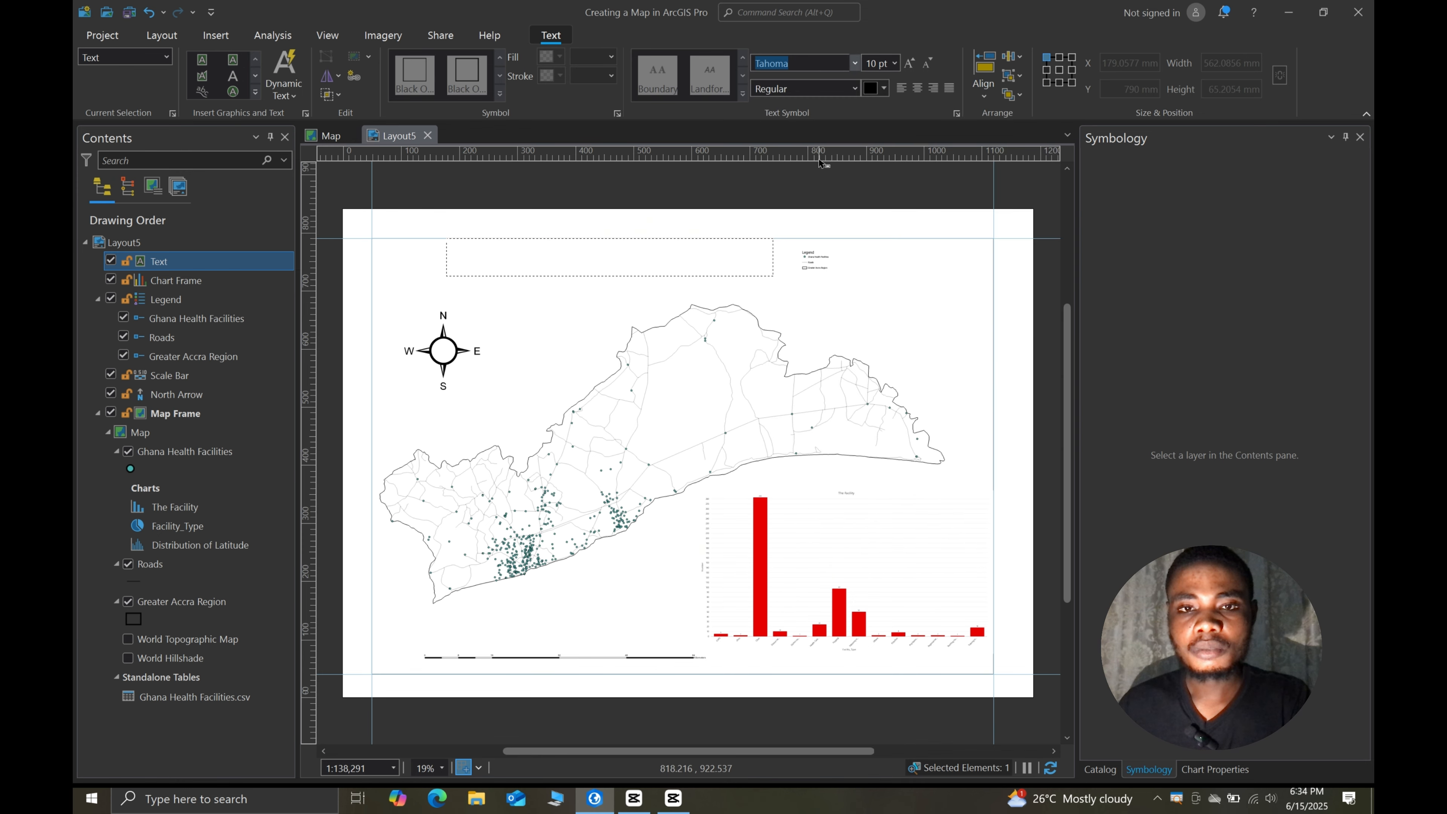
click(893, 64)
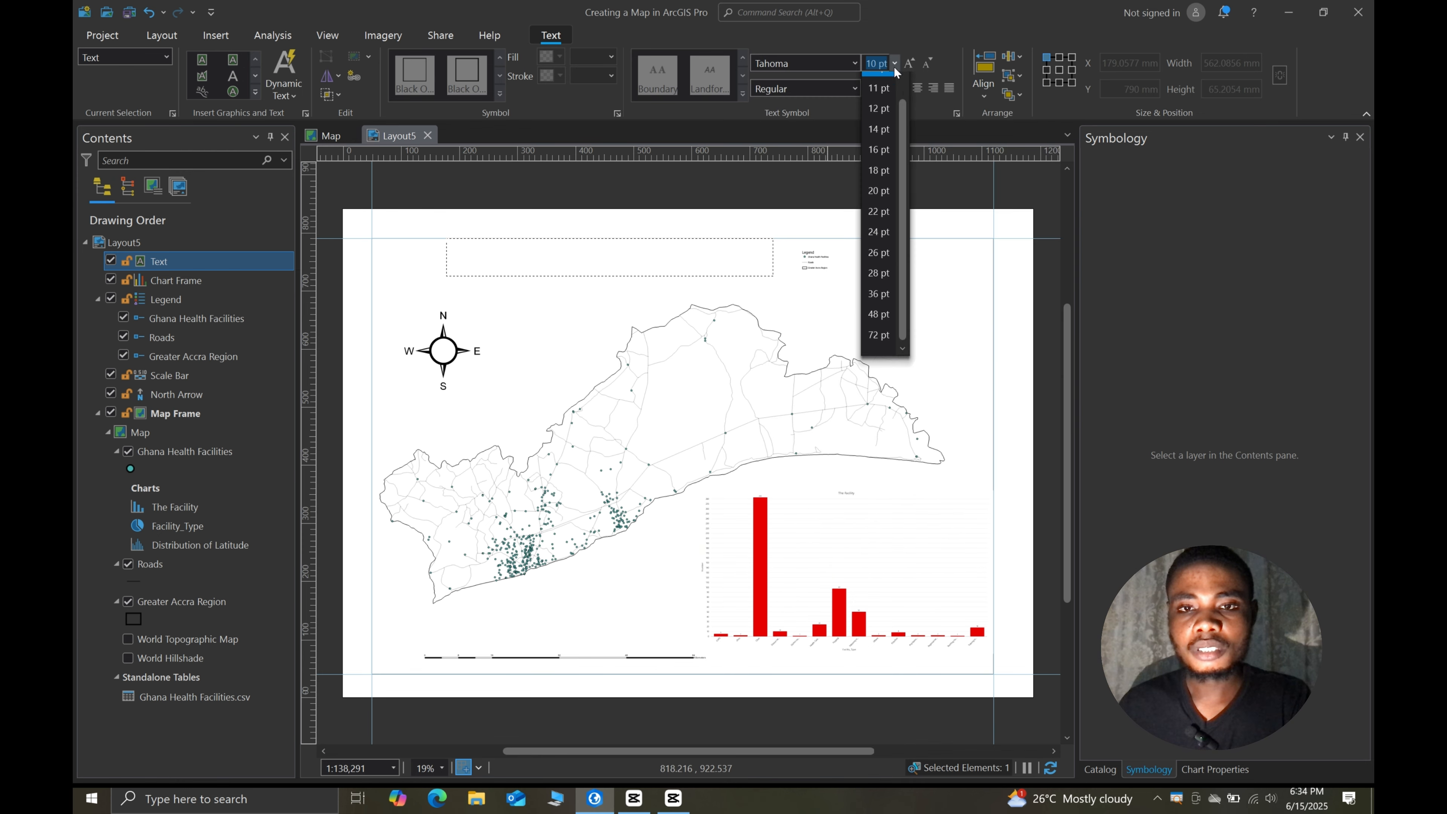
click(886, 153)
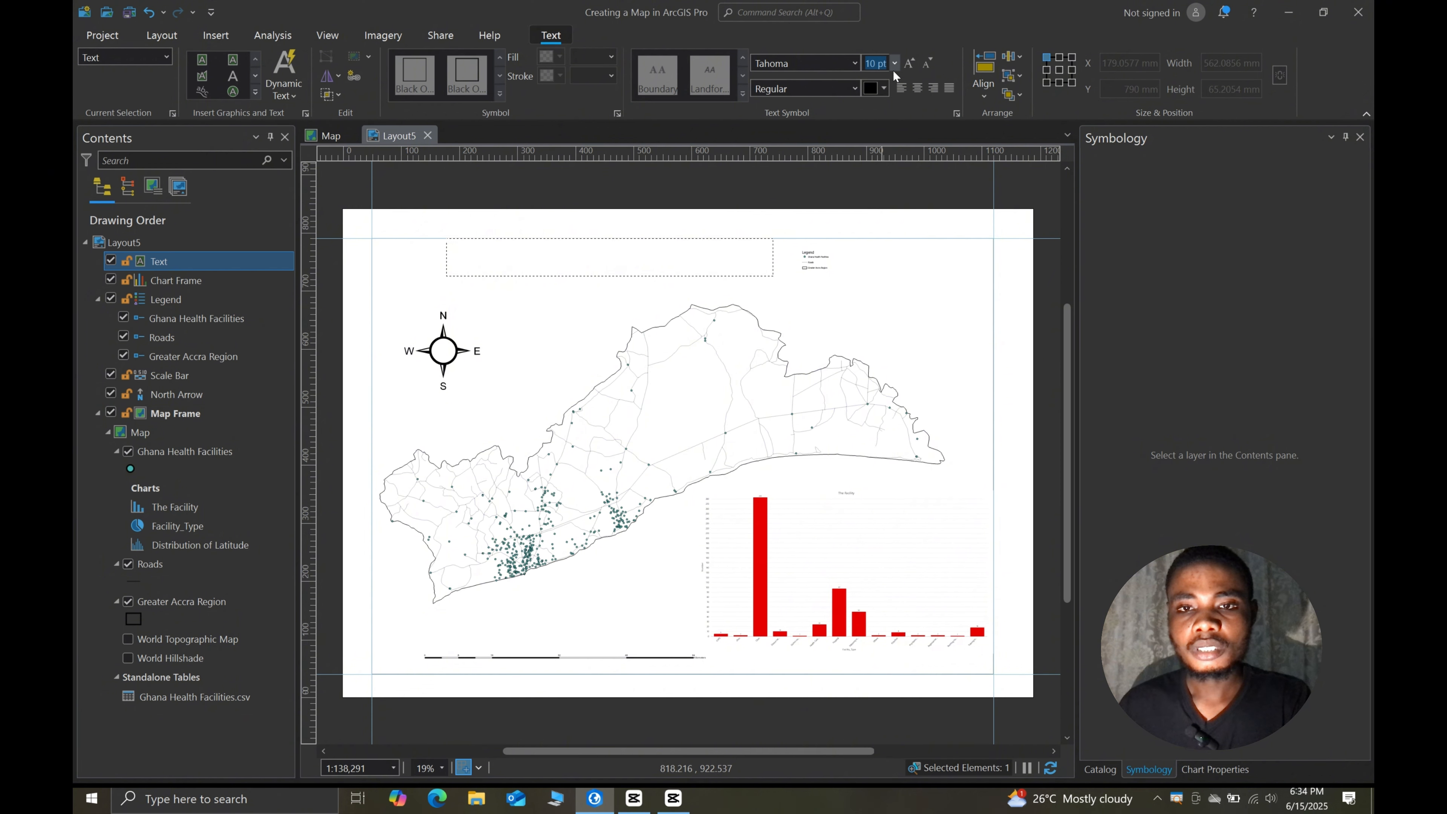
click(509, 257)
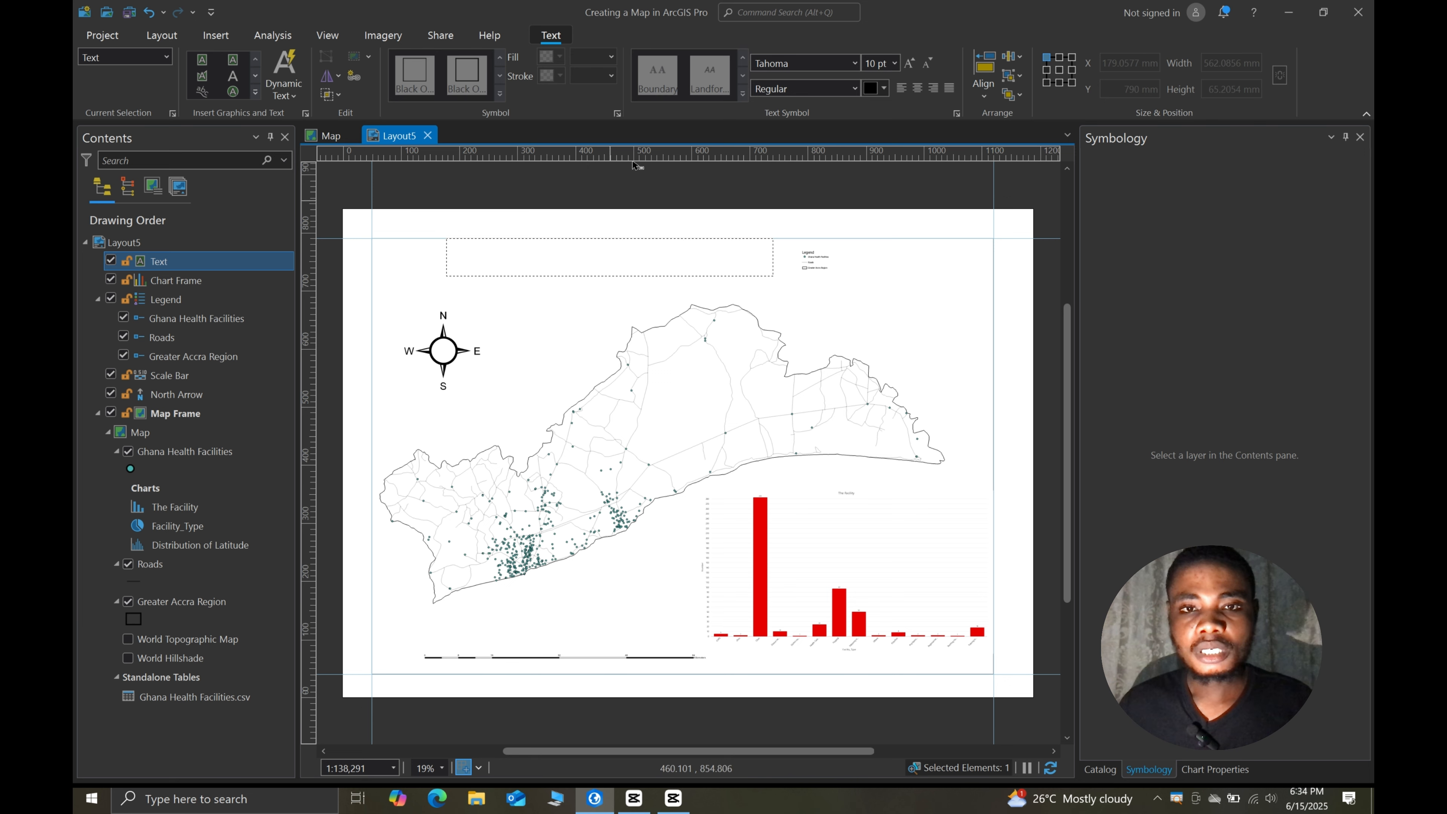
- Format the empty text box with Times New Roman, Bold style, at 22 pt
click(855, 62)
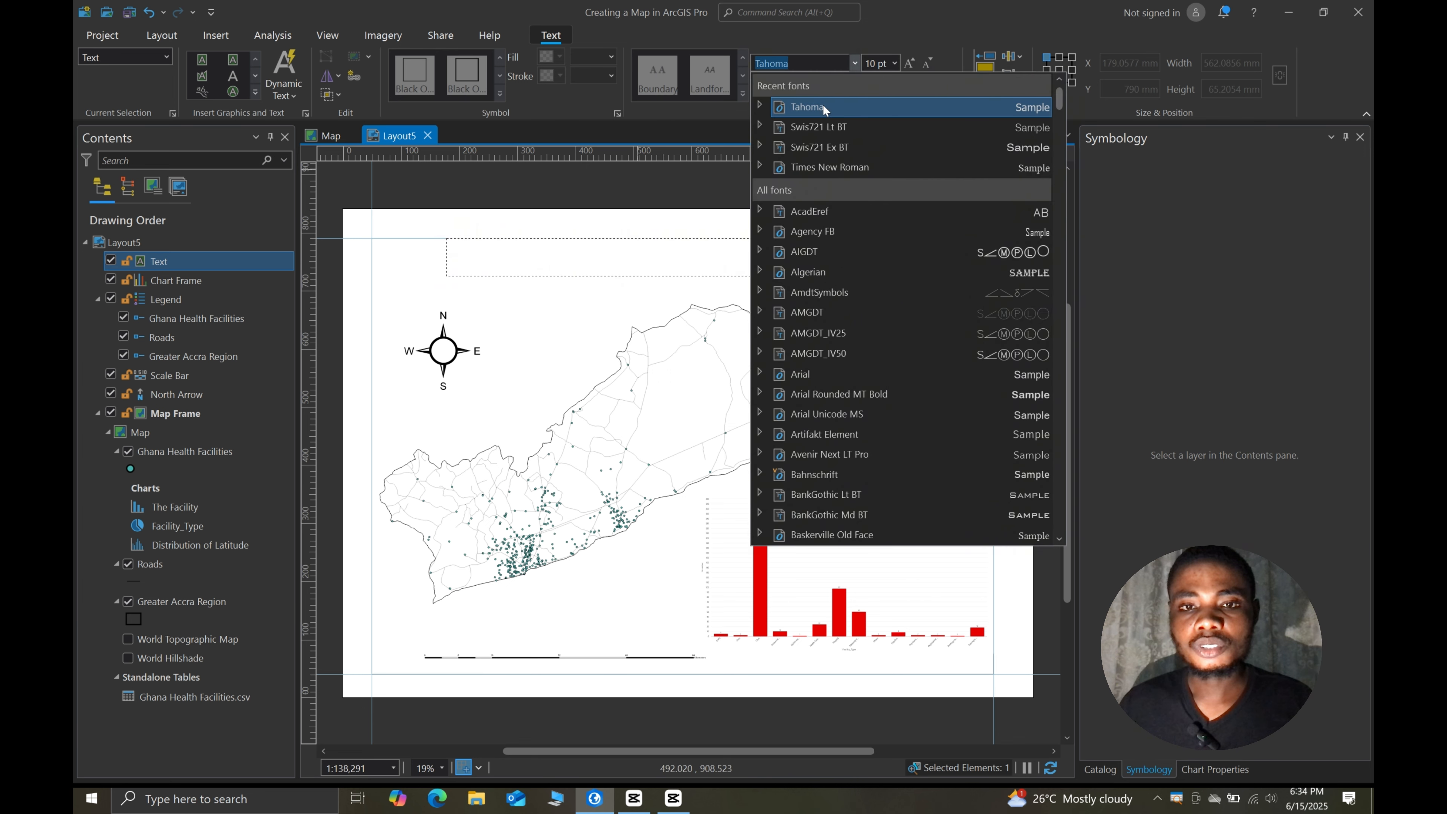
click(822, 167)
click(854, 88)
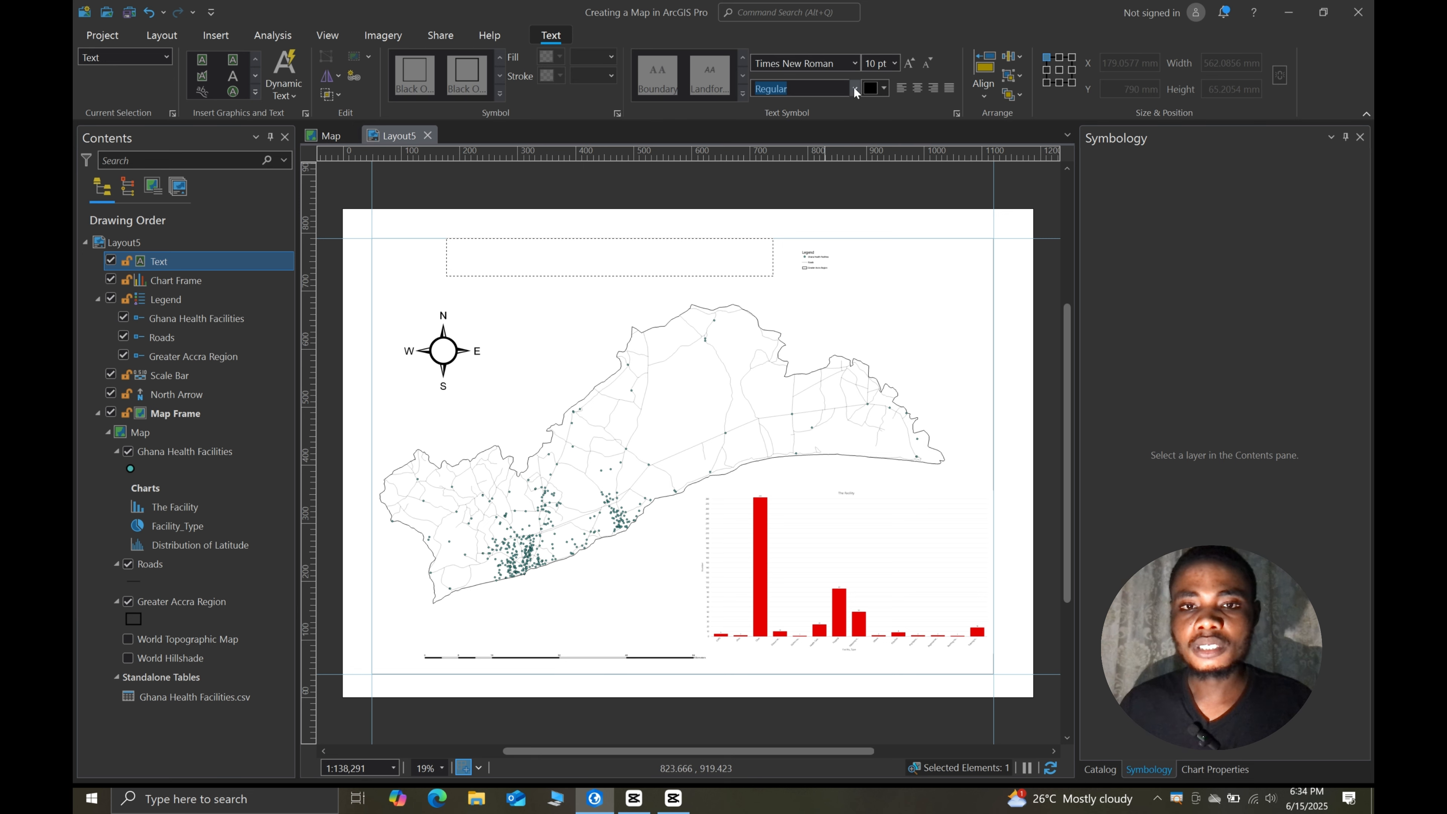
click(800, 130)
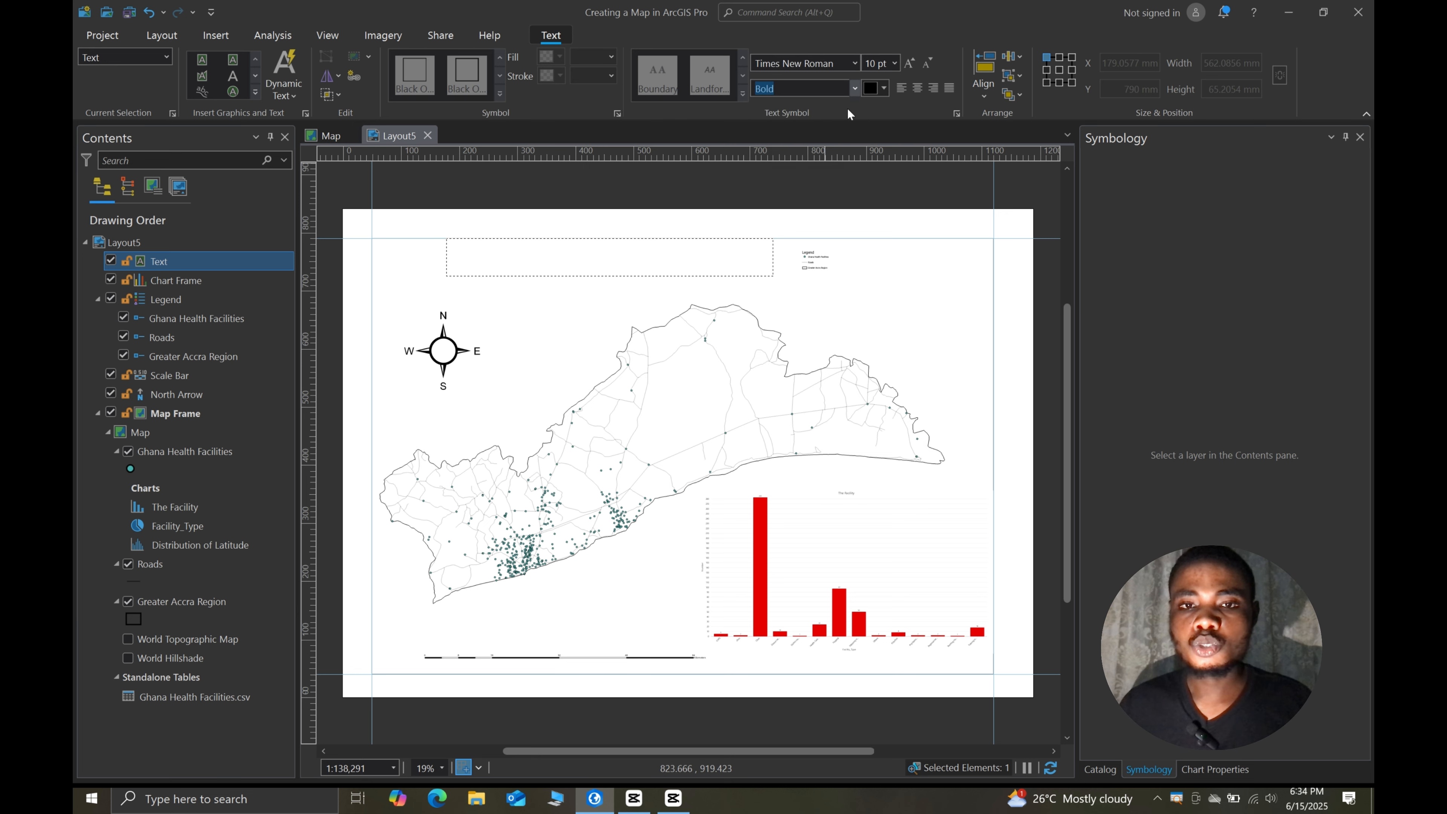
click(894, 64)
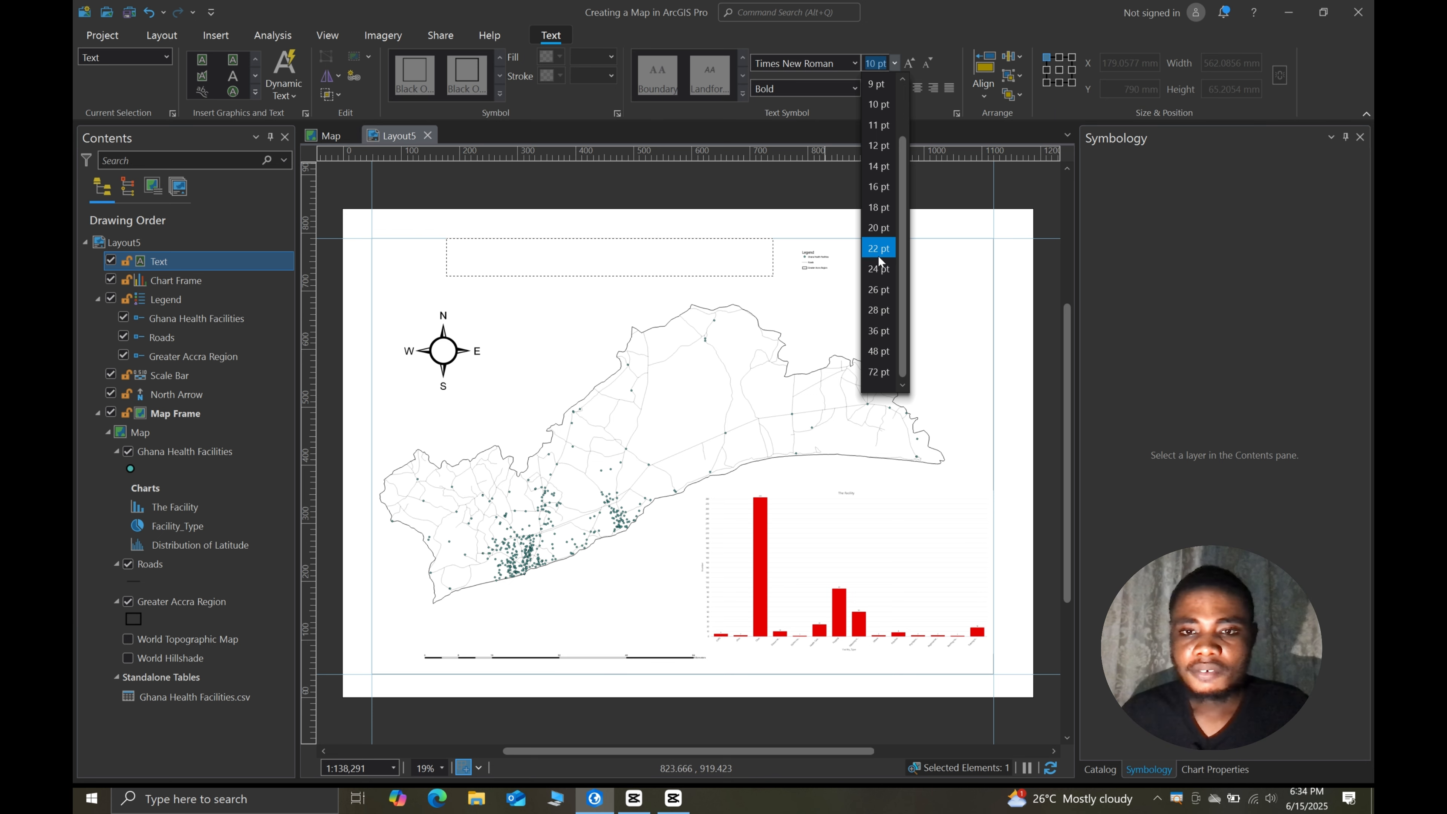
click(886, 248)
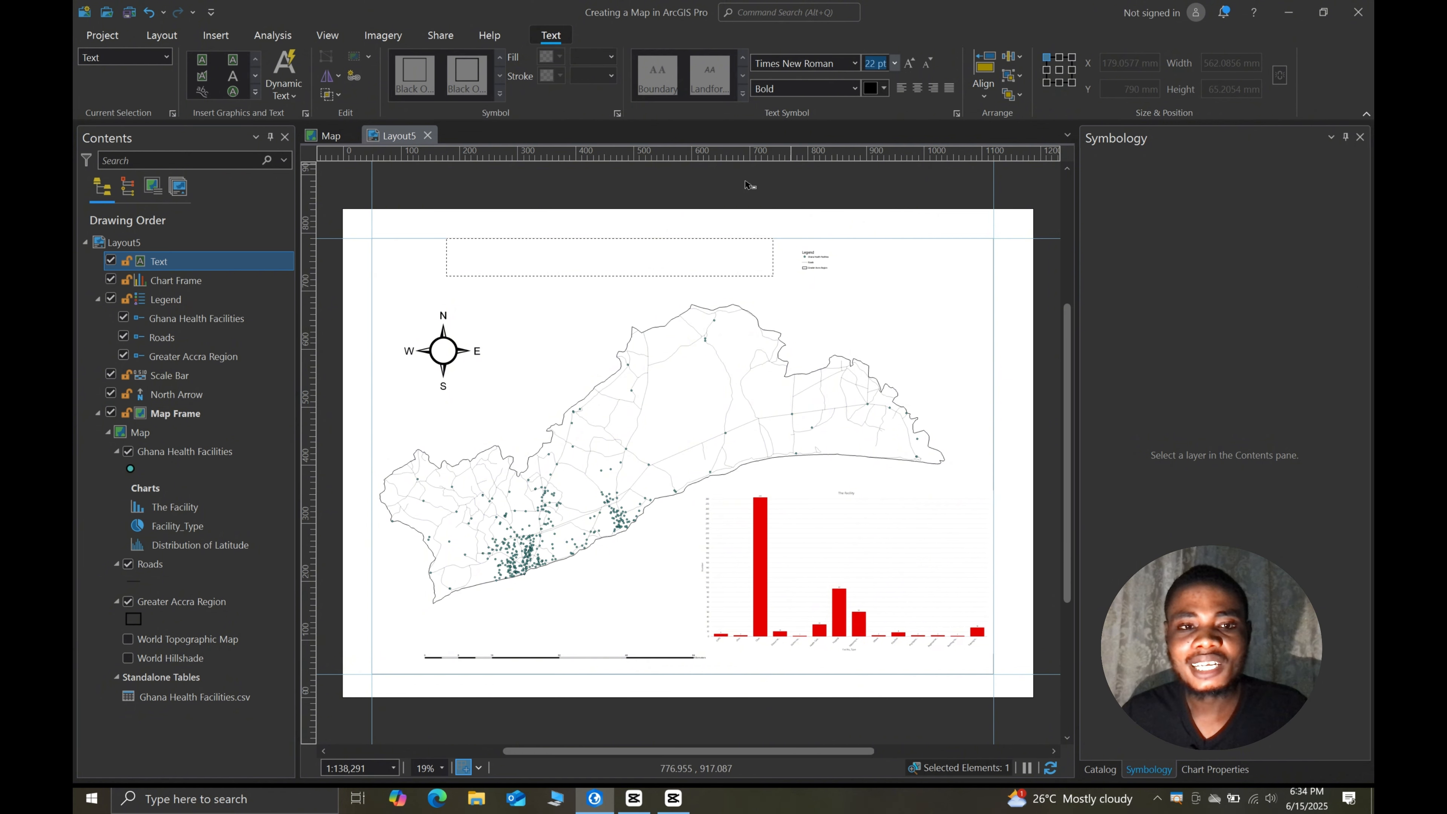
- Enter the map title "MAP OF GREATER ACCRA REGION SHOWING FACILITY TYPE" in the empty text box
click(482, 251)
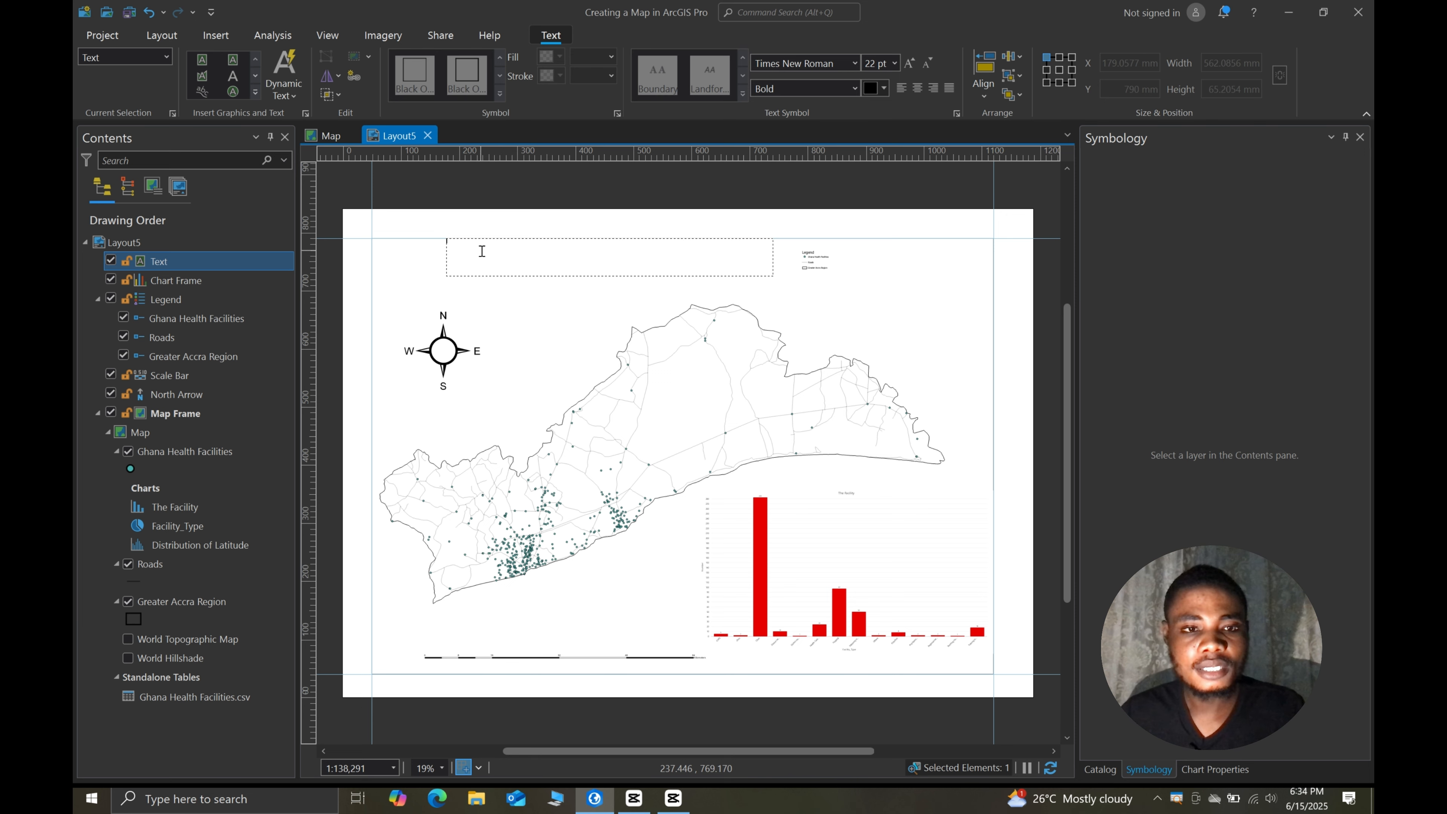
text(MA)
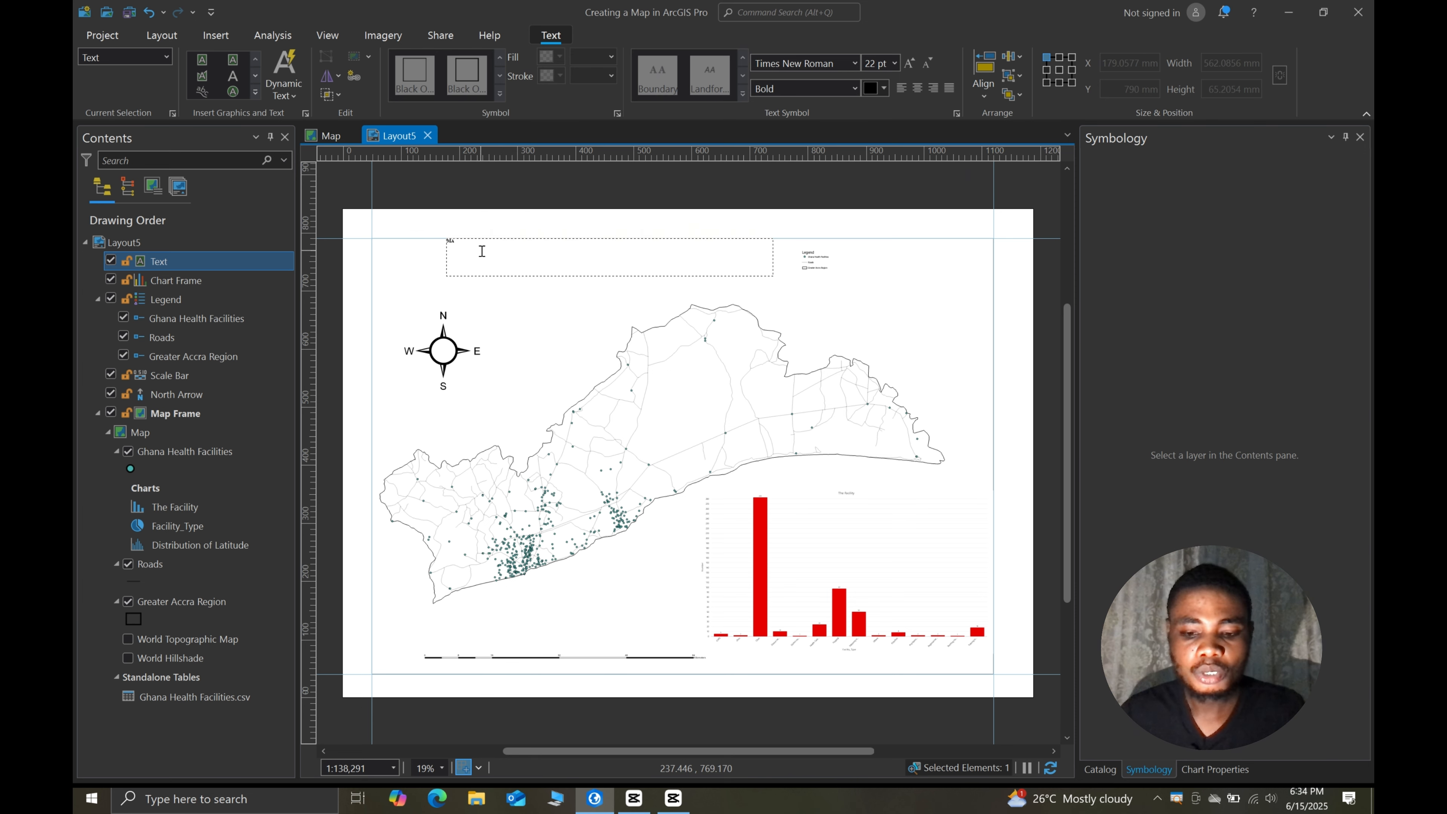
text(P OF)
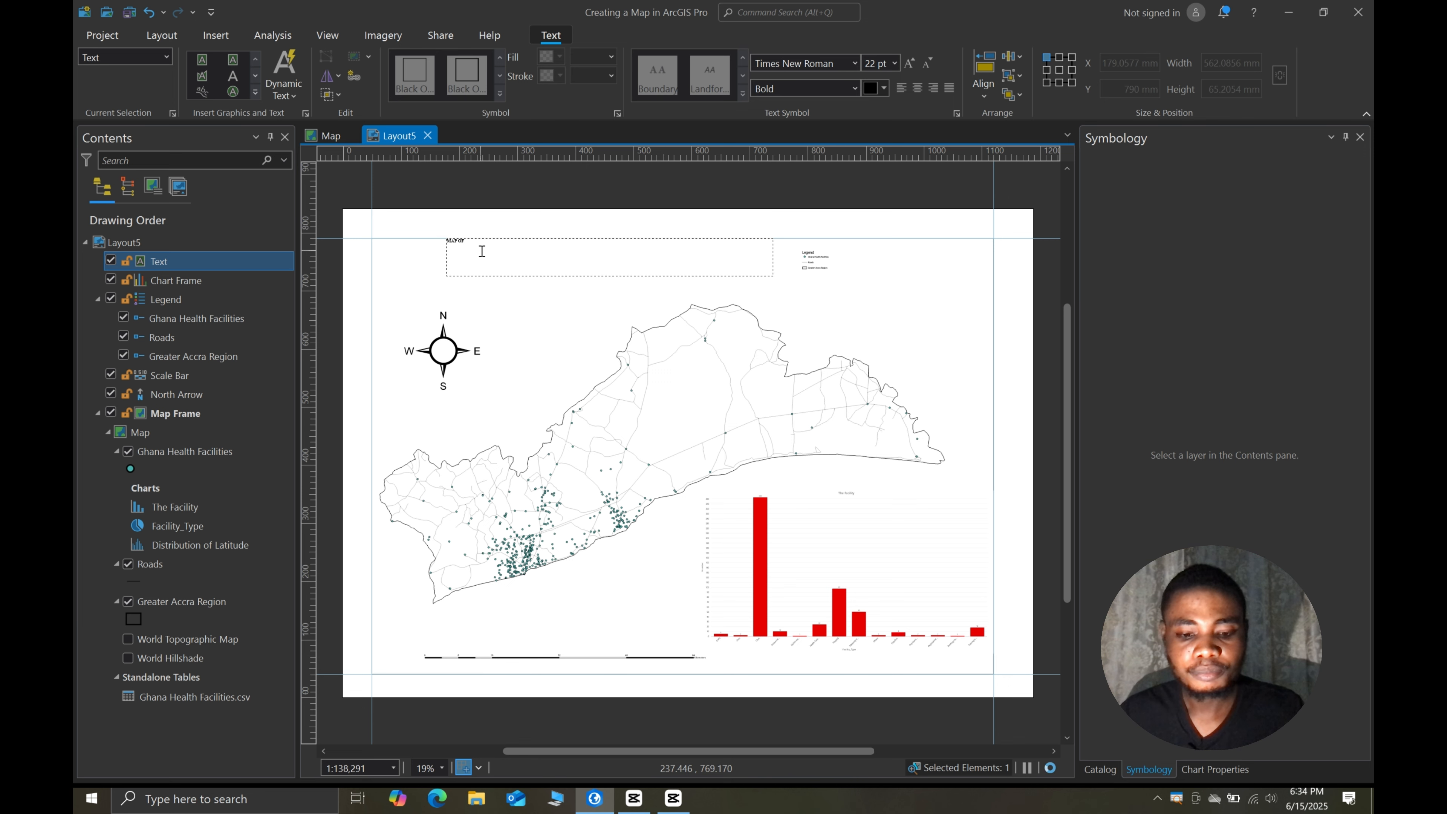
text( GREATER ACCRA)
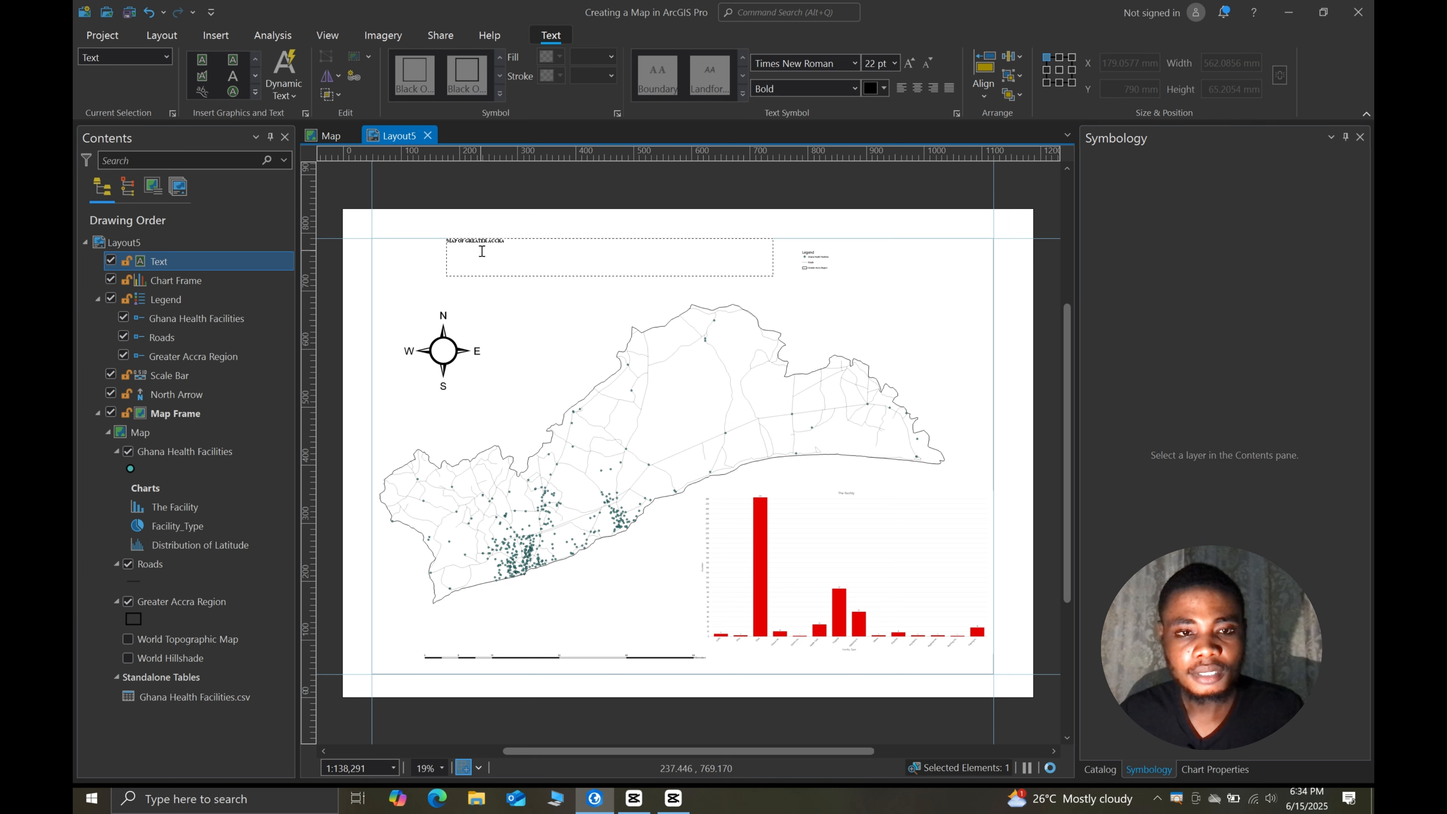
text( REGIO)
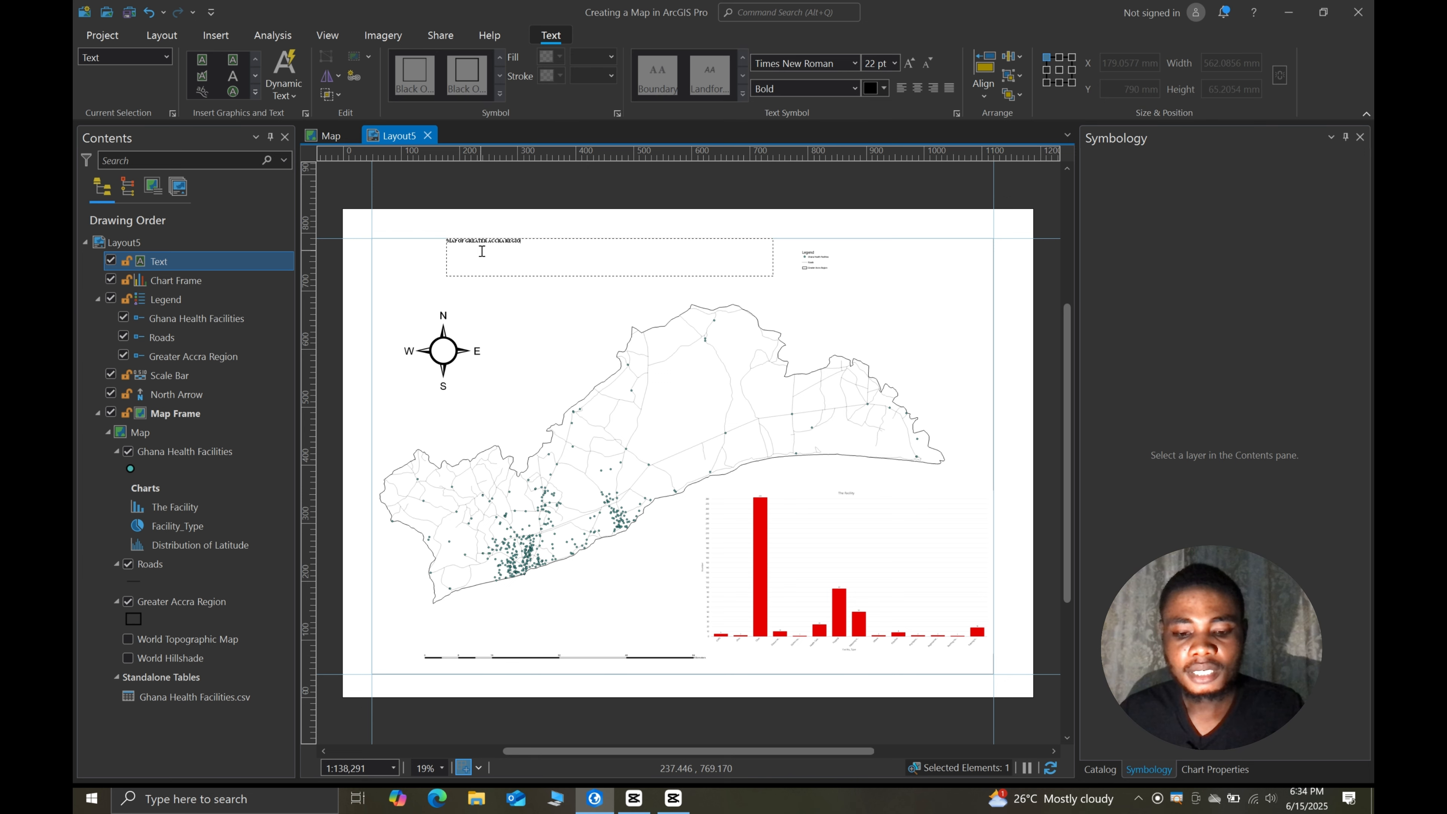
text(N SHOWING)
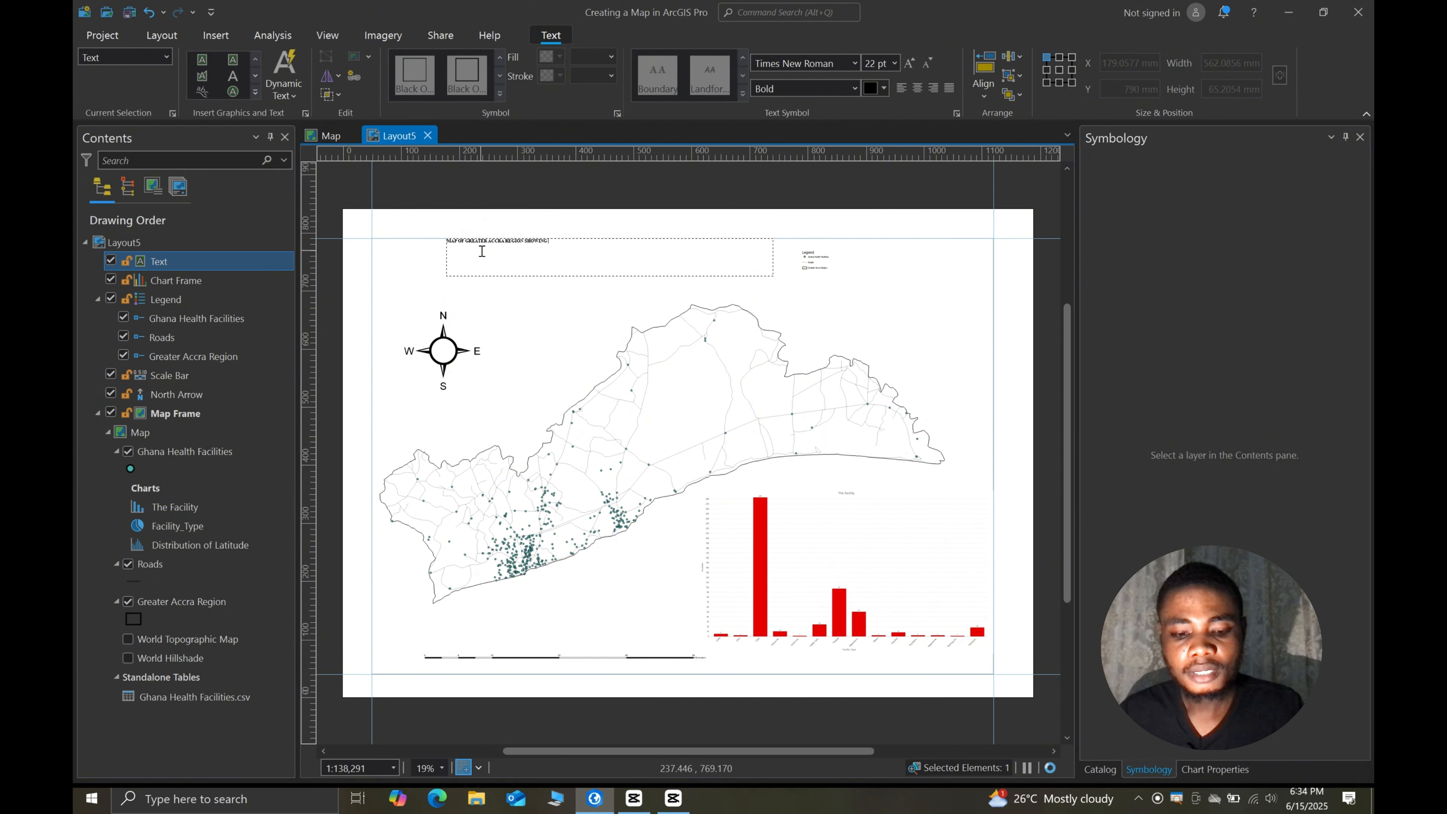
text( H)
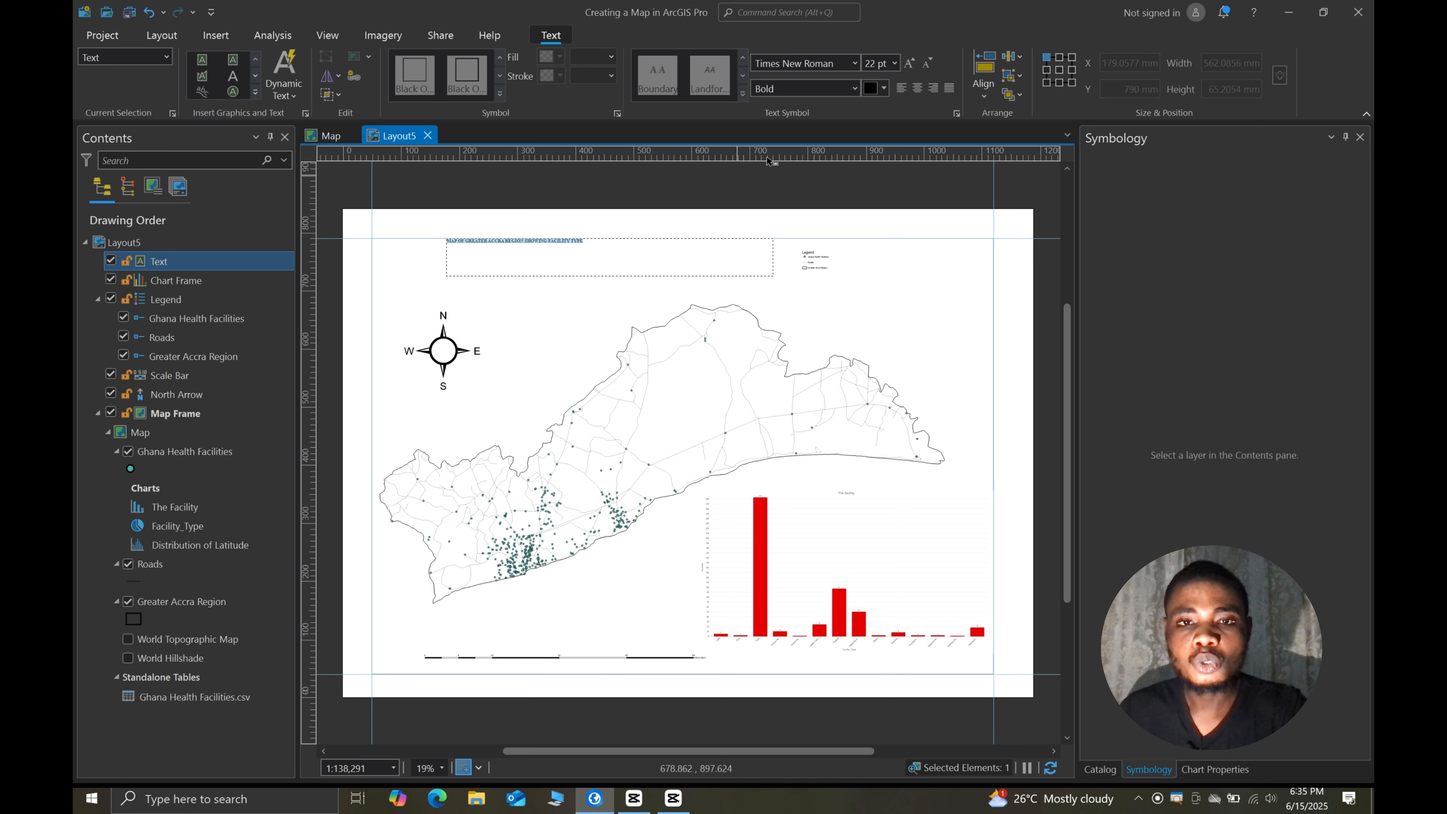
- Enlarge the whole title text to 72 pt, trying 48 pt first, and finish editing the text
click(895, 63)
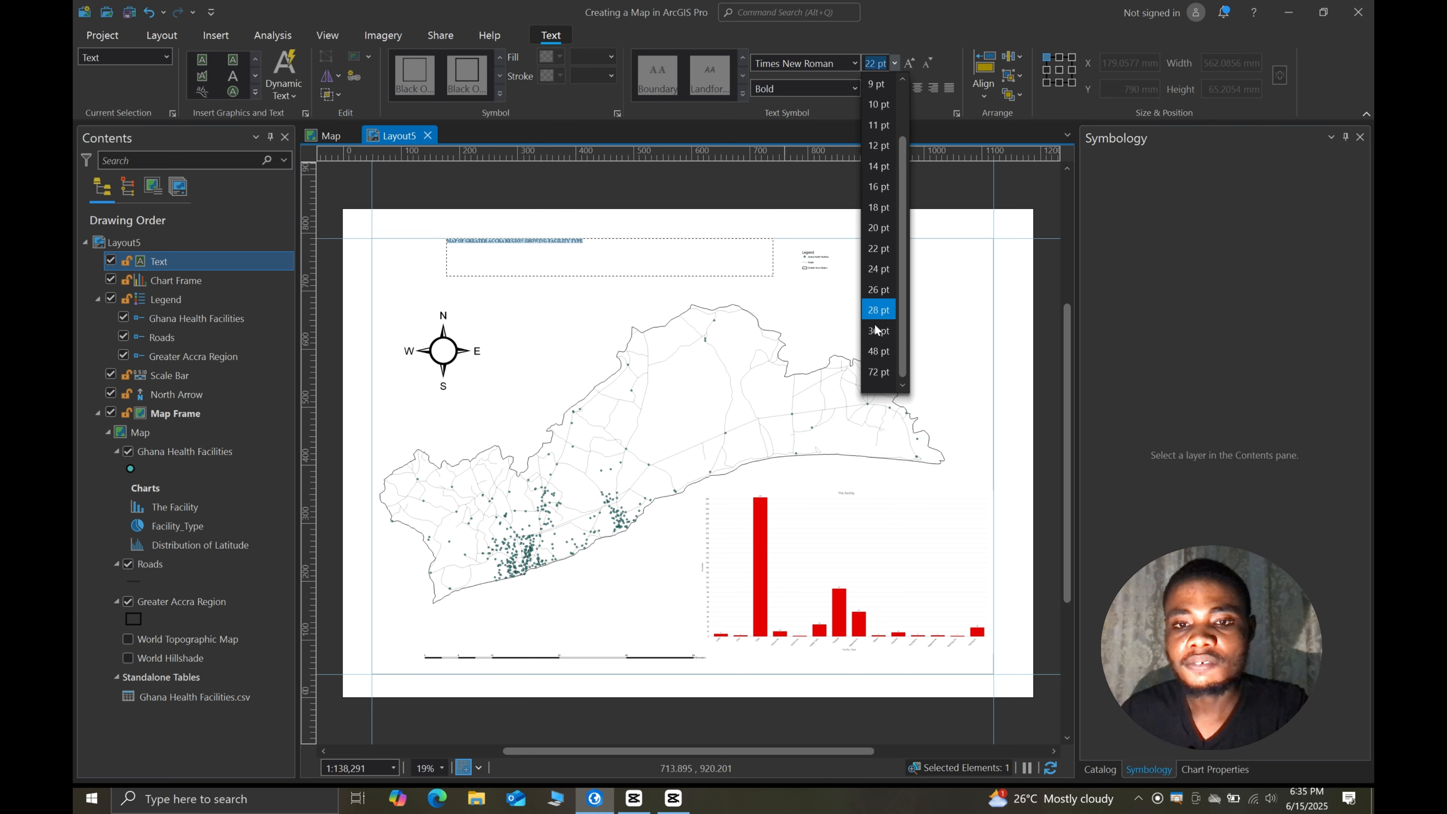
click(877, 351)
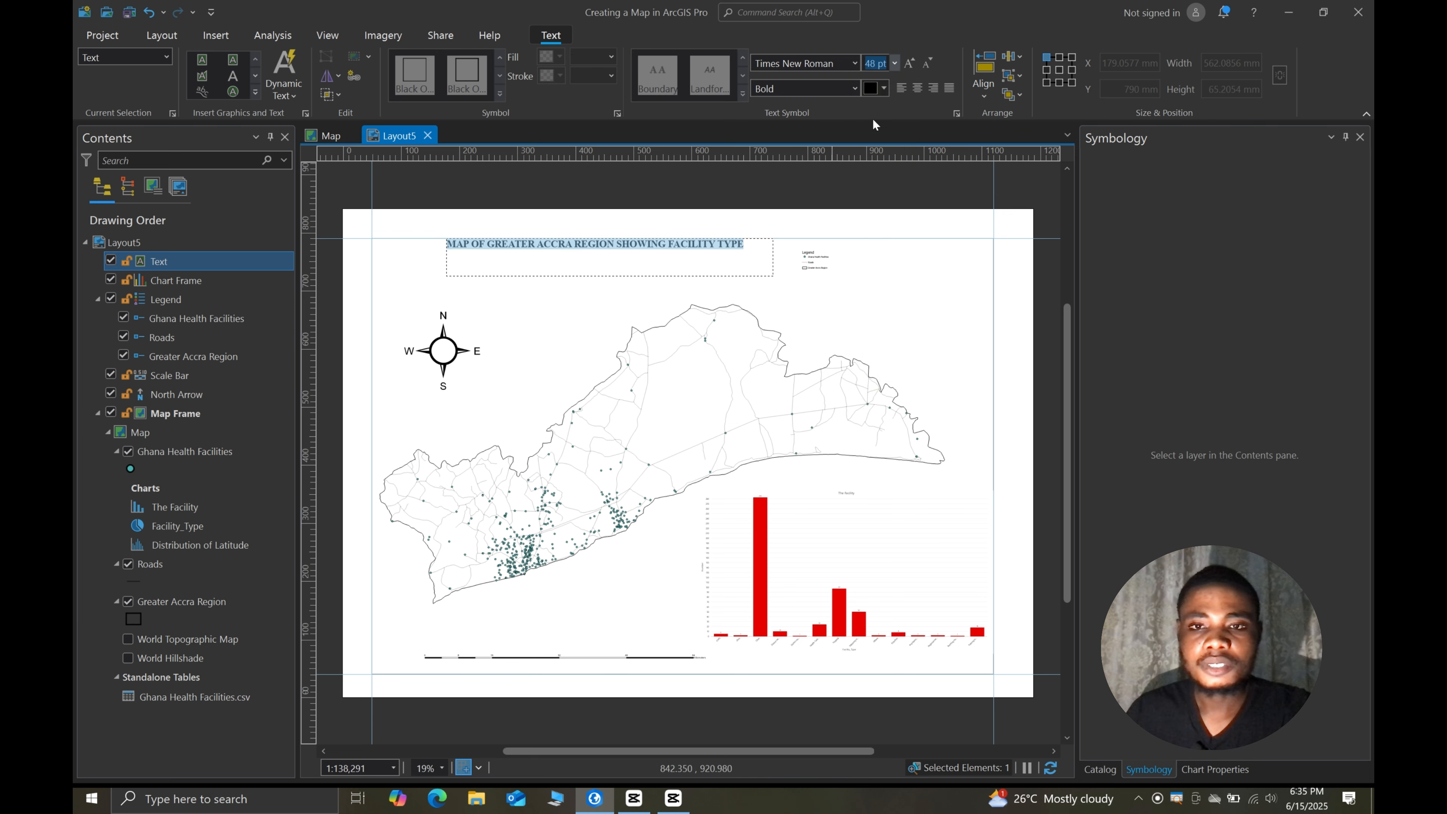
click(893, 68)
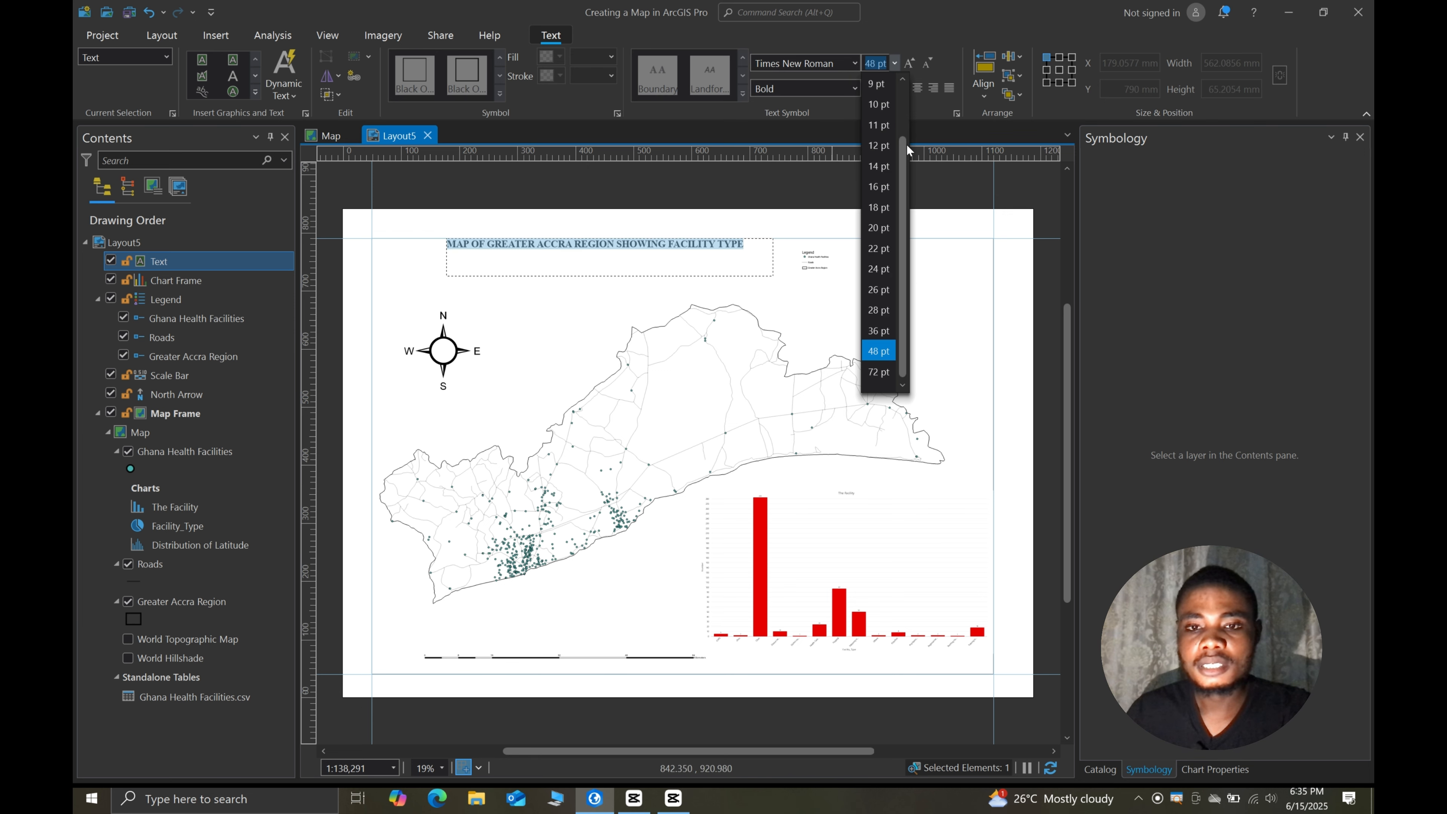
click(876, 373)
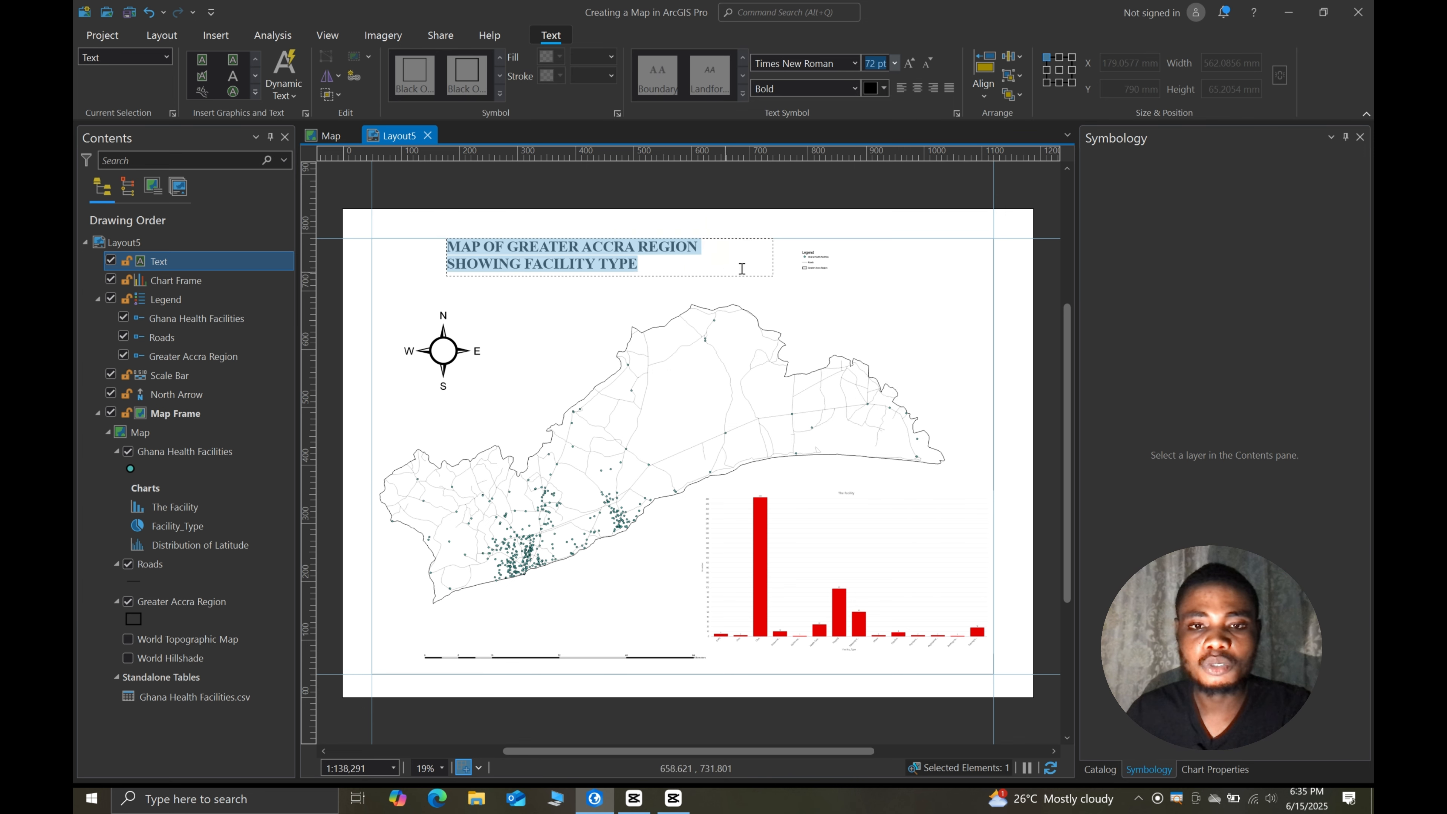
key(Escape)
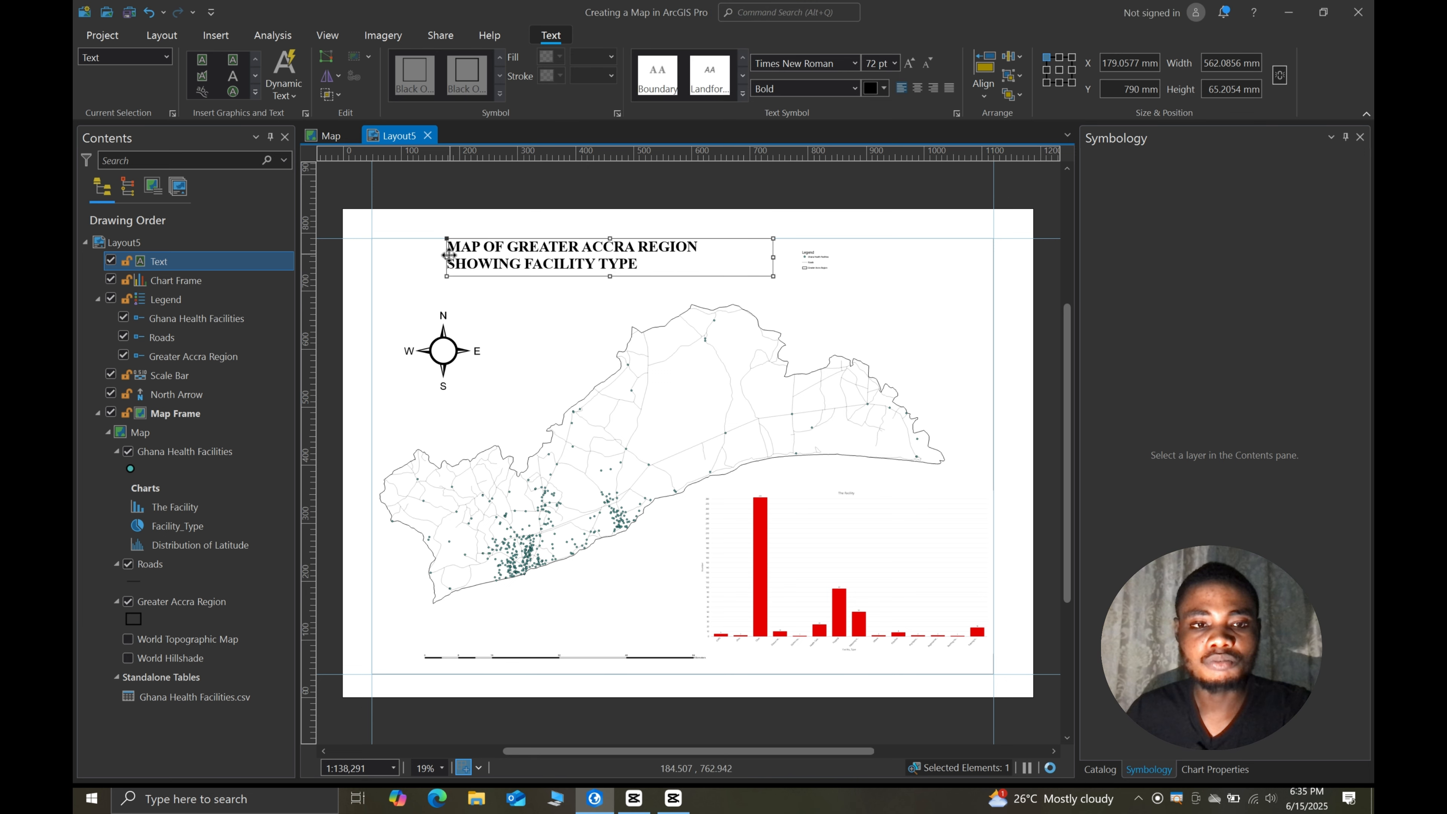
- Resize the title box to about 819 mm wide and 36 mm high so the title fits on one line
drag(447, 259, 383, 259)
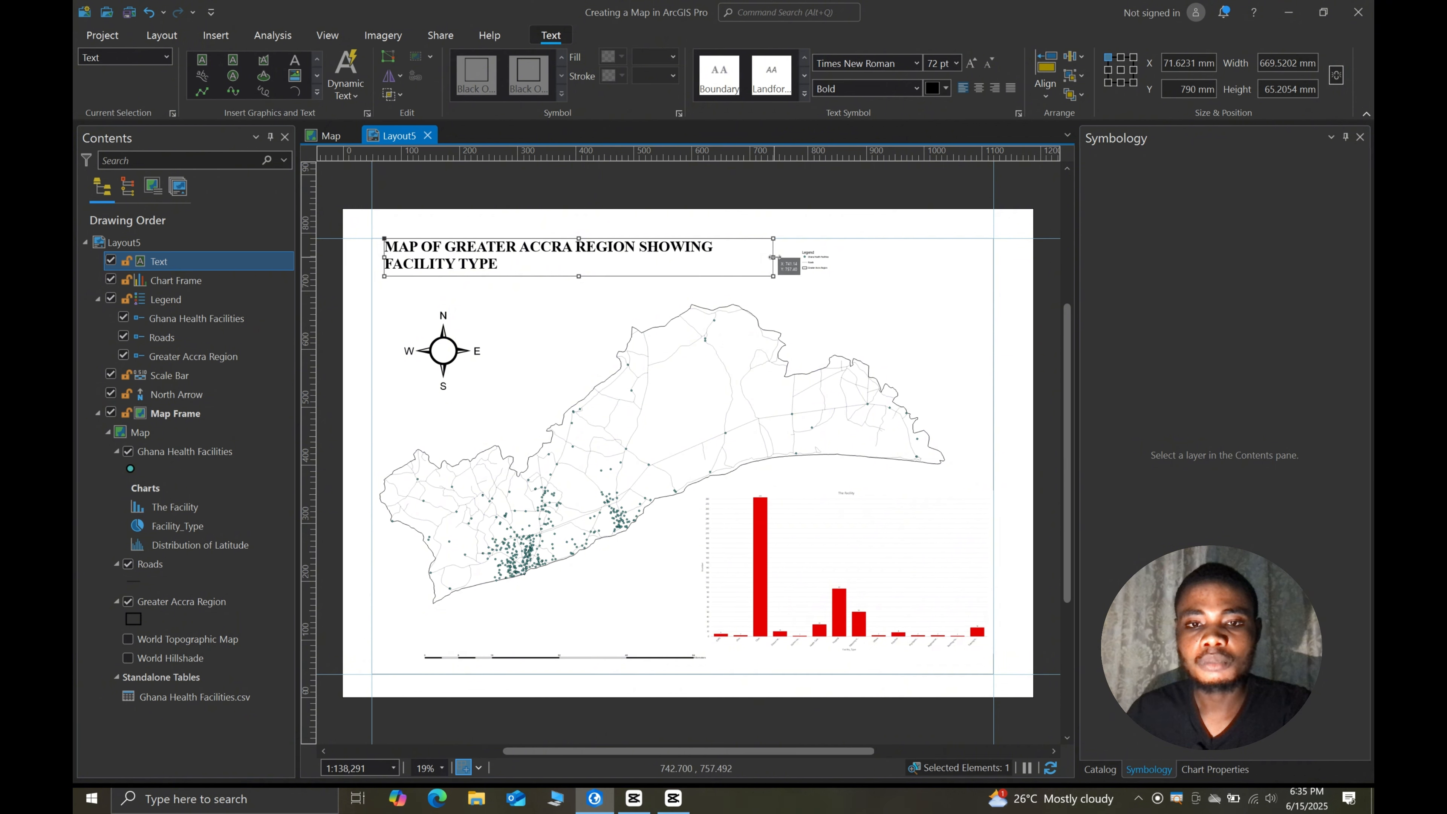
drag(774, 257, 822, 258)
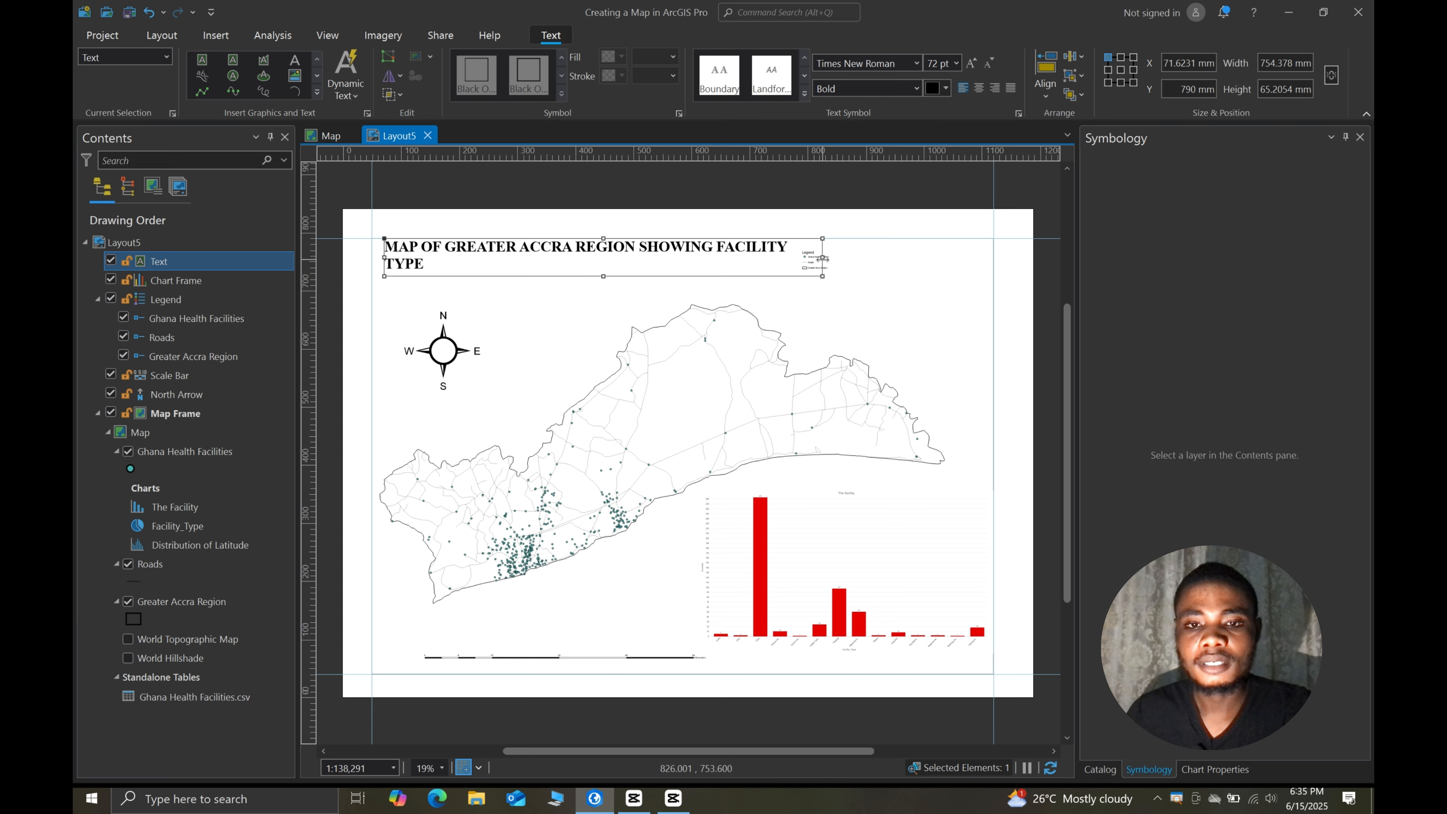
drag(853, 258, 854, 258)
drag(819, 259, 859, 261)
click(819, 263)
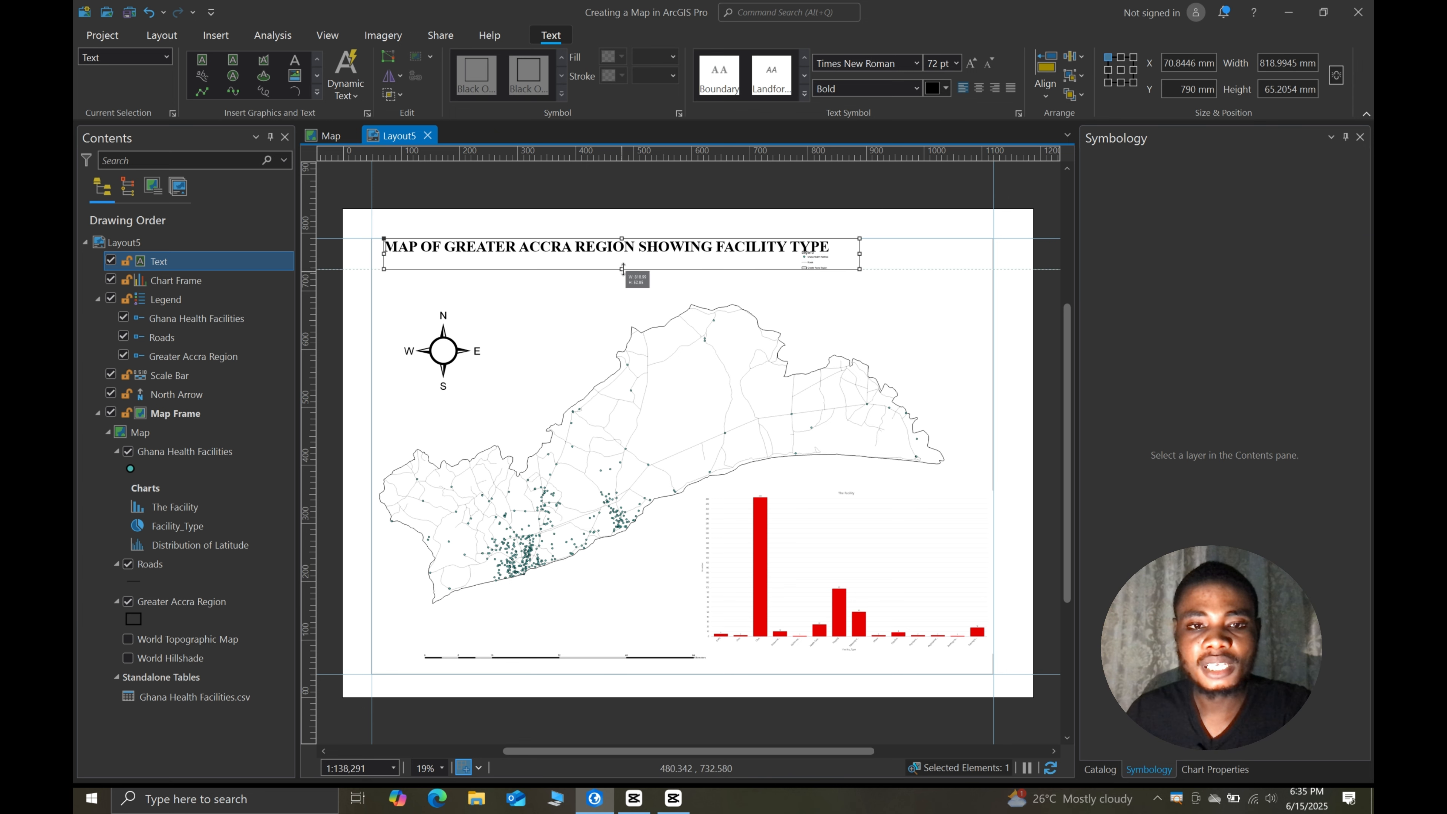
drag(621, 277, 624, 260)
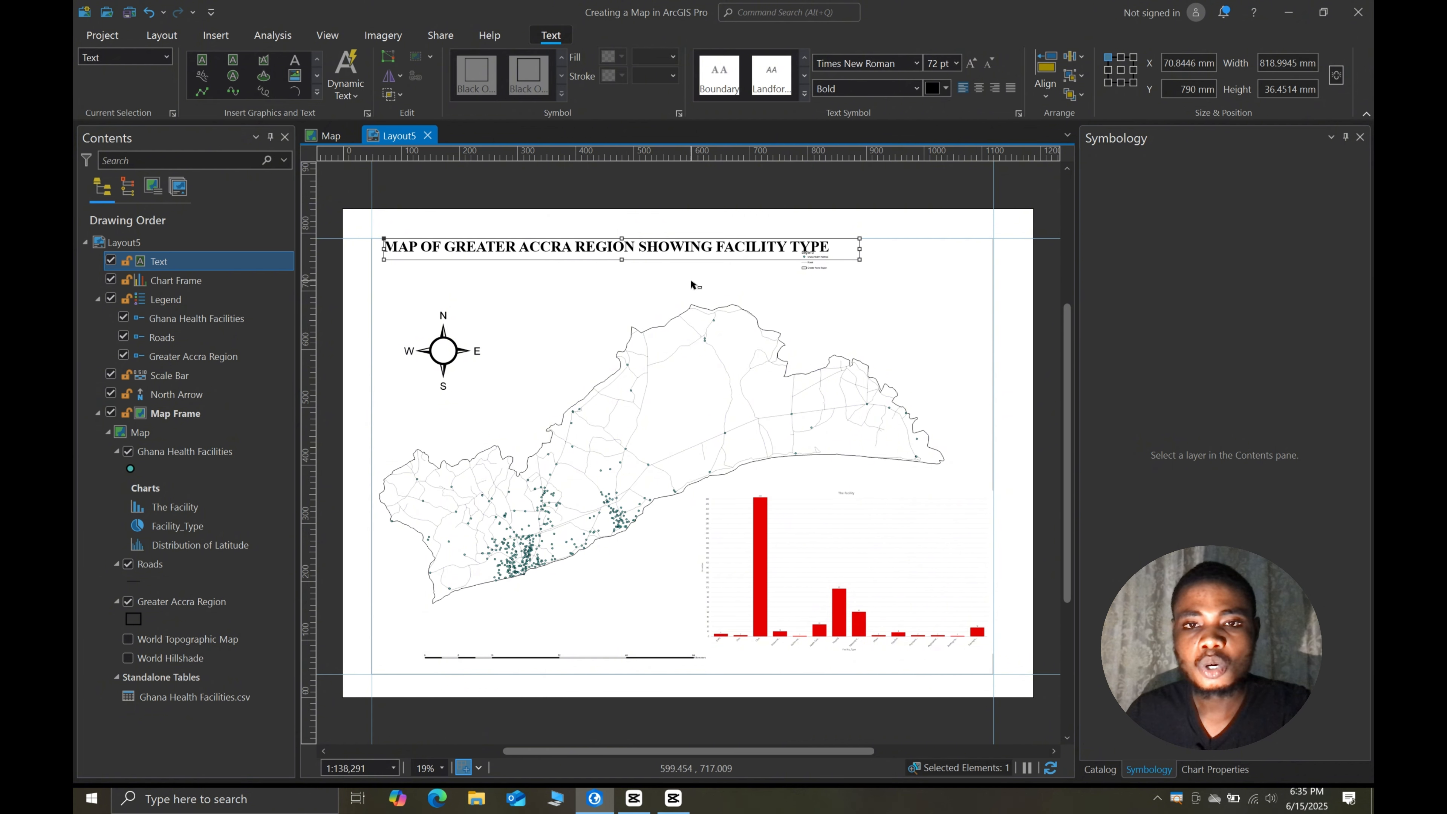
- Move the legend down, clear of the title, to about X 782 mm and Y 740 mm
click(835, 292)
drag(876, 294, 873, 304)
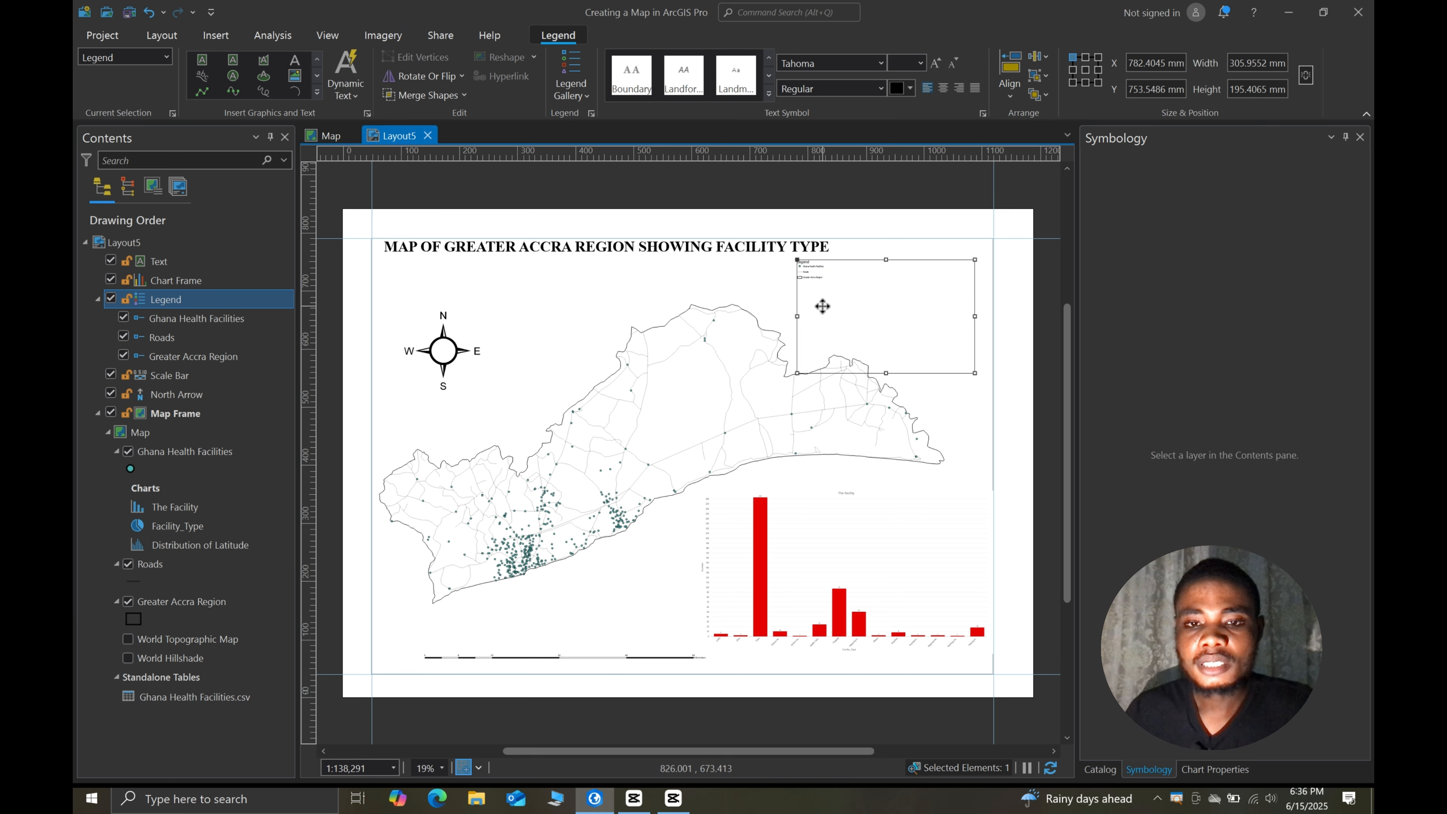
drag(829, 304, 829, 312)
- Open the legend's properties and set its text symbol to Times New Roman with the Bold font style
right_click(831, 301)
key(Up)
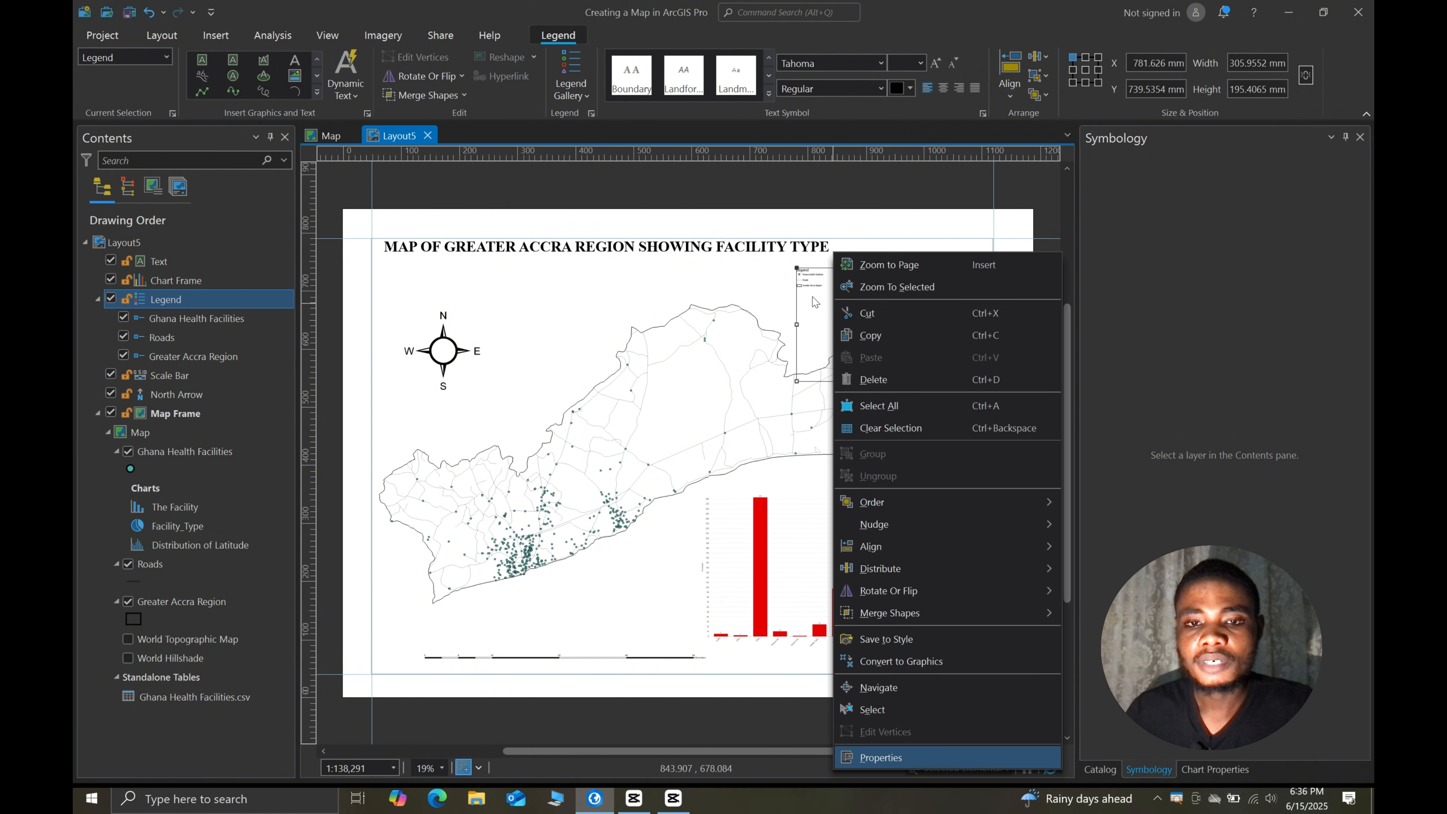
click(884, 757)
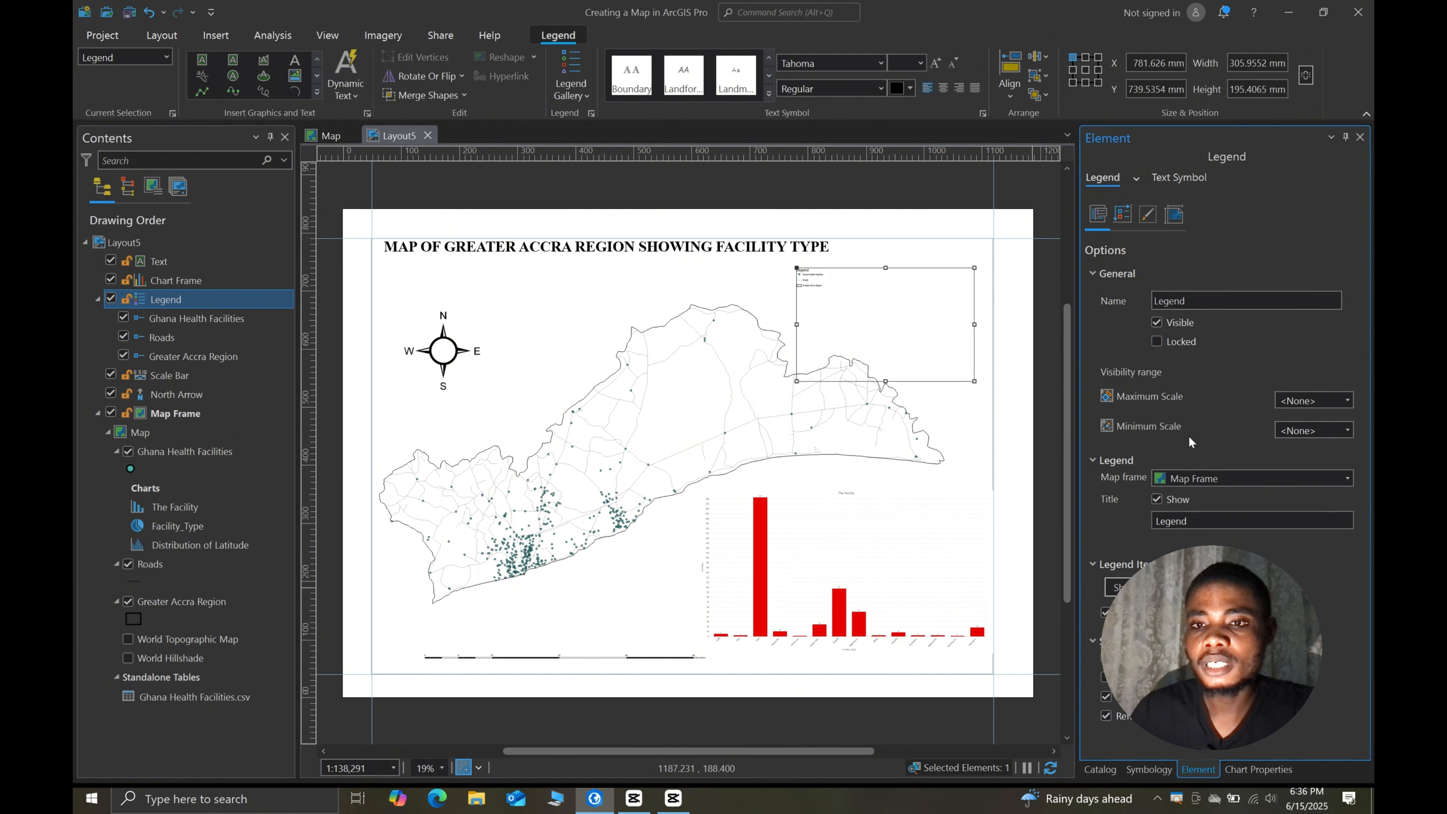
click(1191, 174)
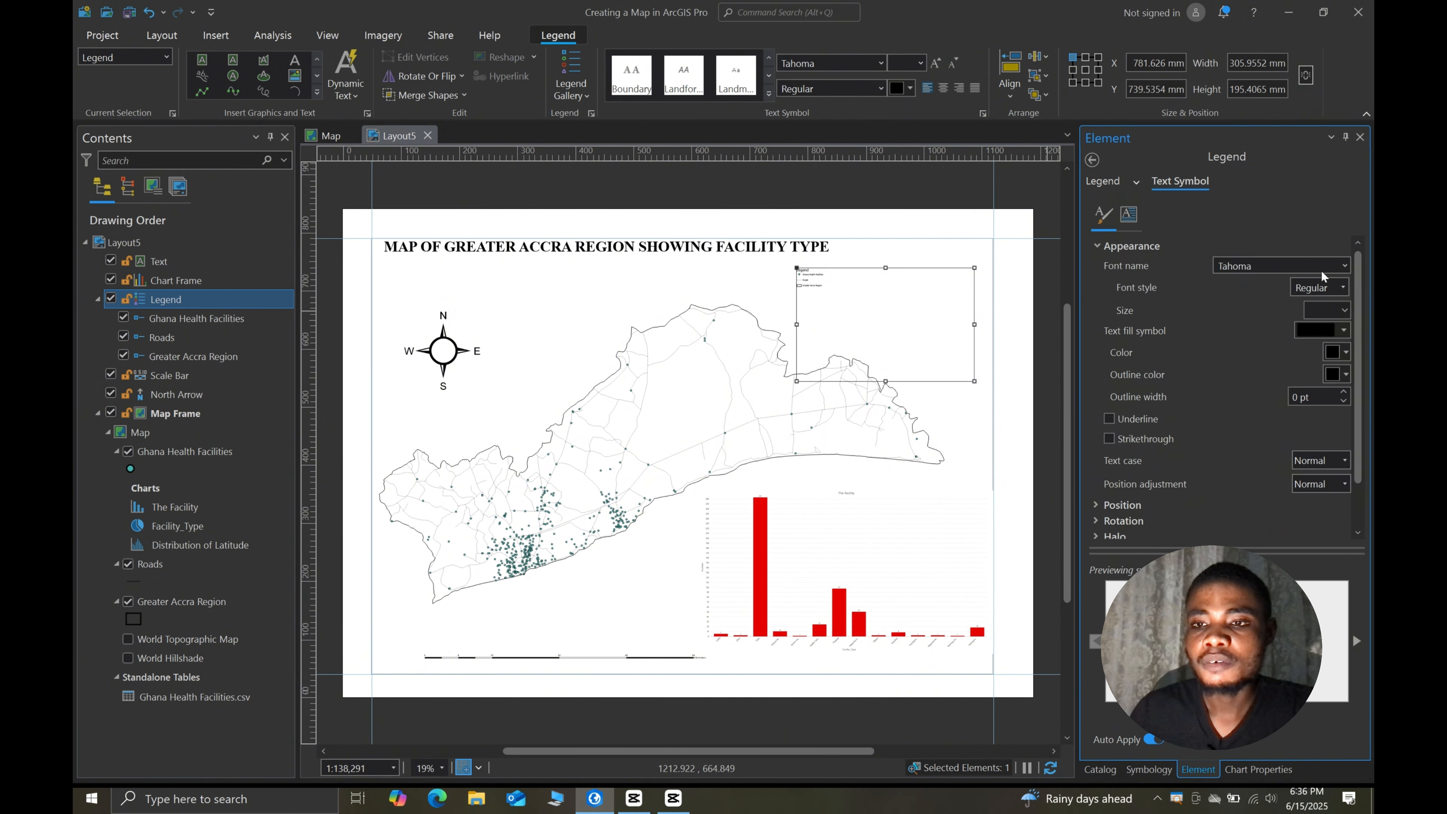
click(1343, 265)
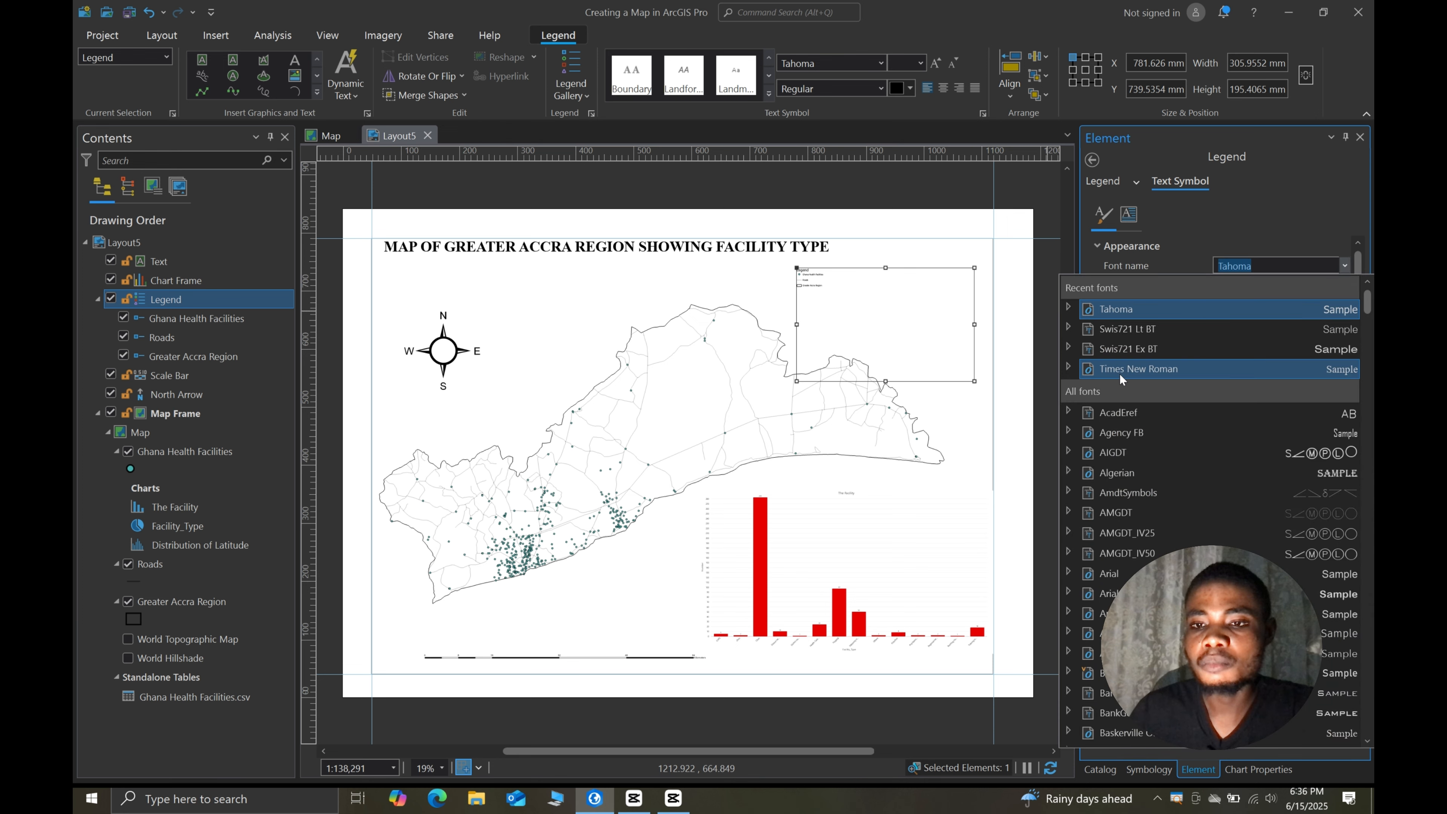
click(1120, 371)
click(1342, 287)
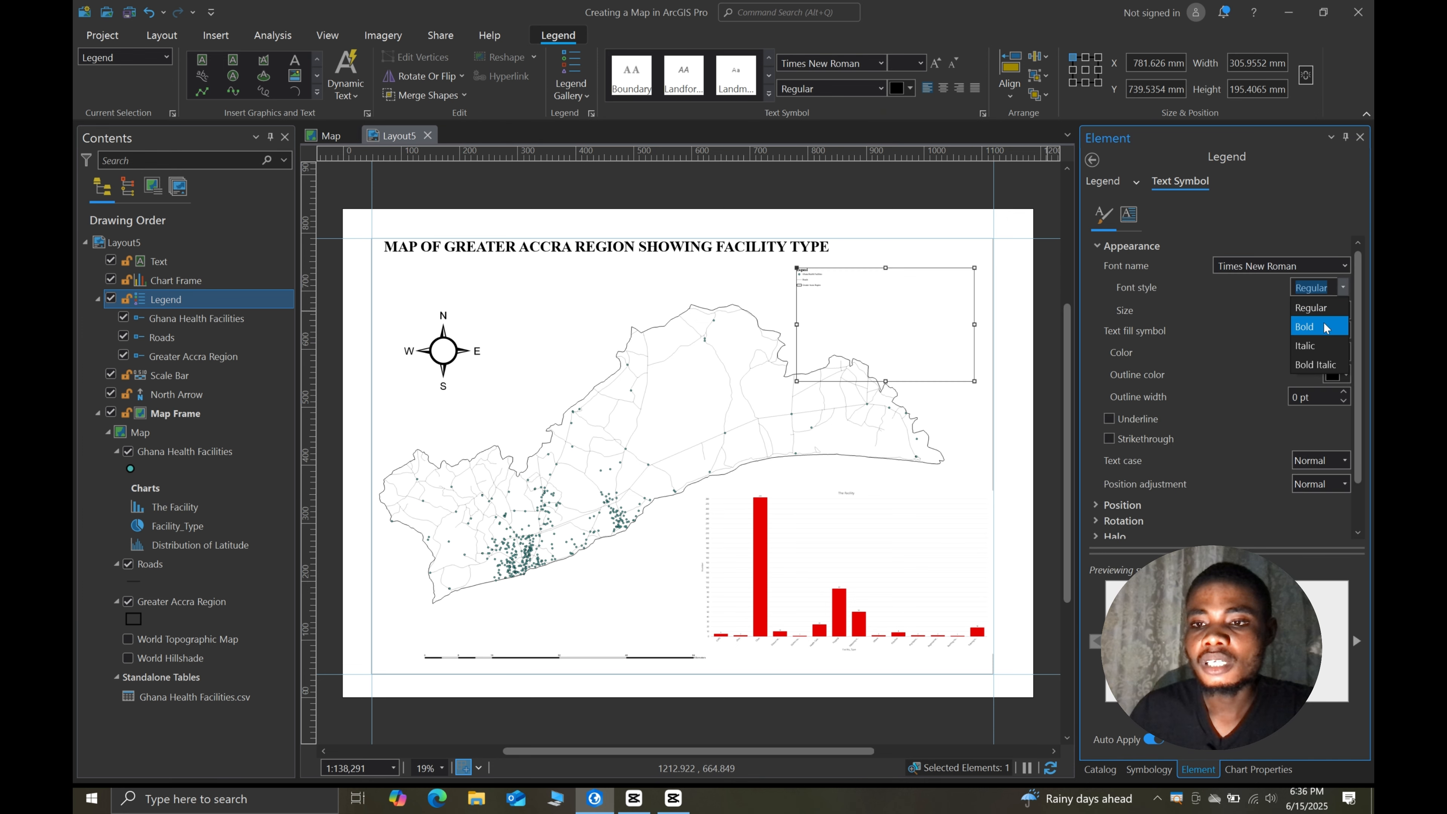
click(1319, 327)
- Set the legend's text size to 36 pt after trying 72 pt
click(1343, 310)
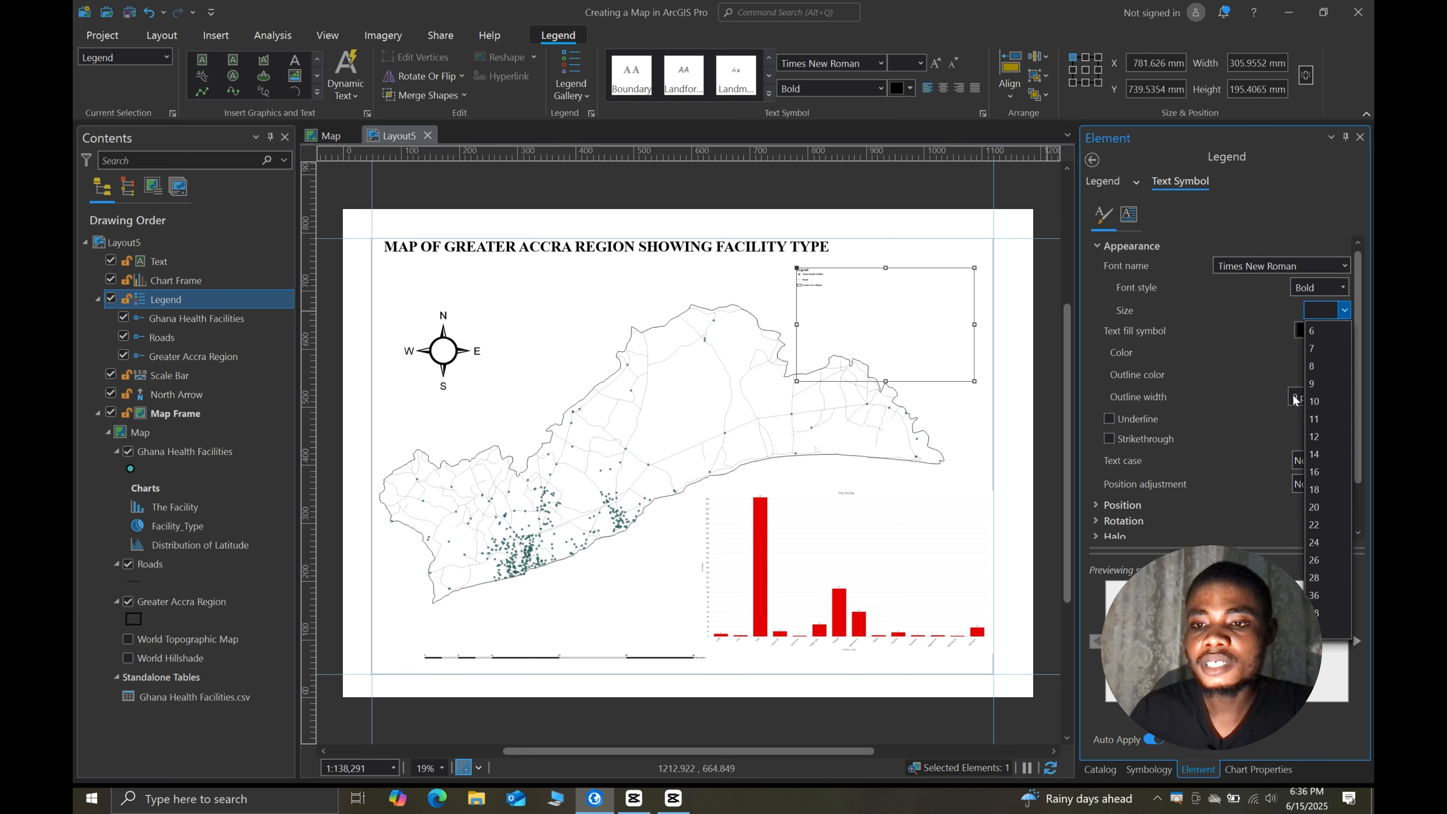
click(1320, 629)
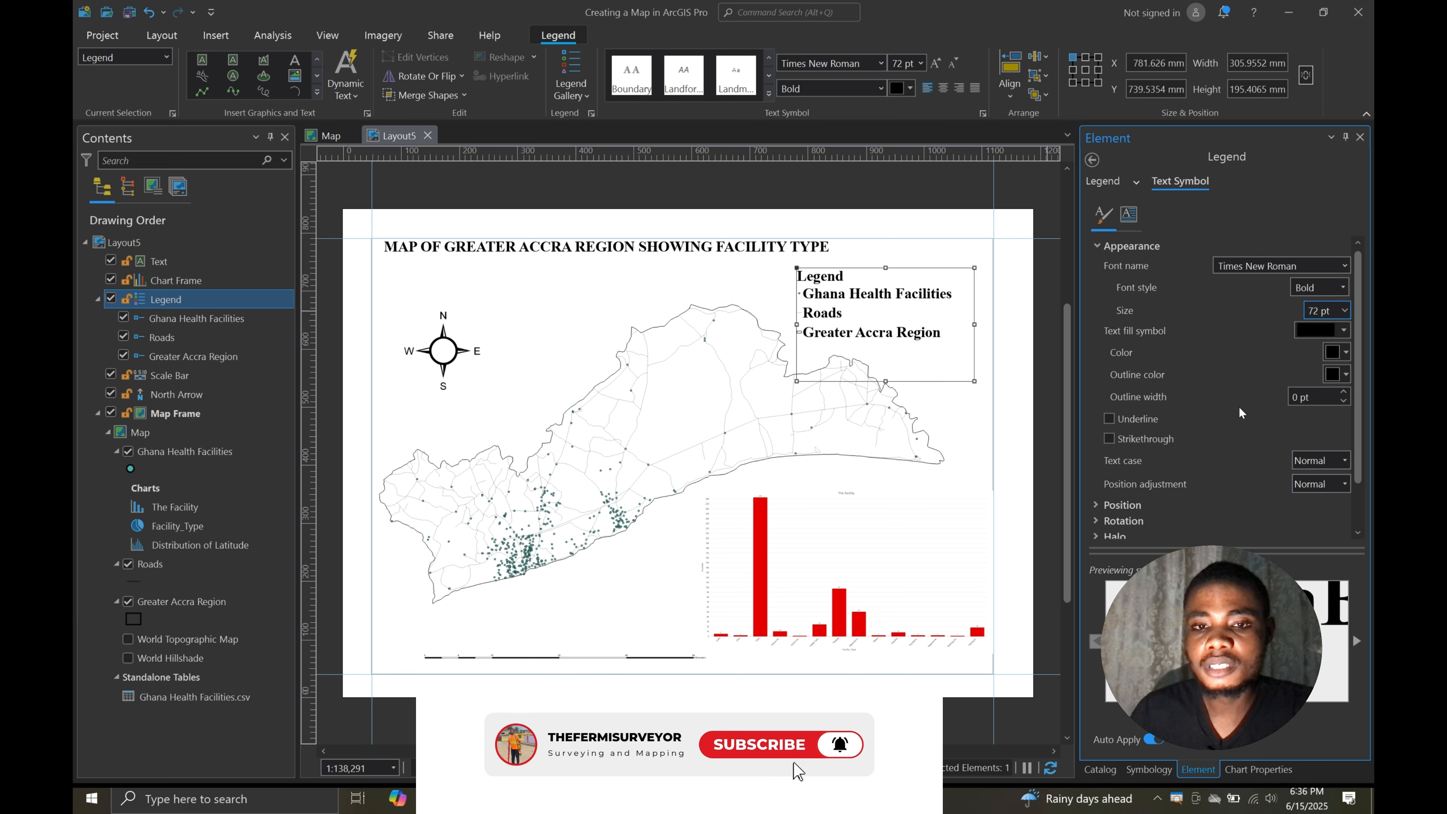
click(1345, 309)
click(1320, 595)
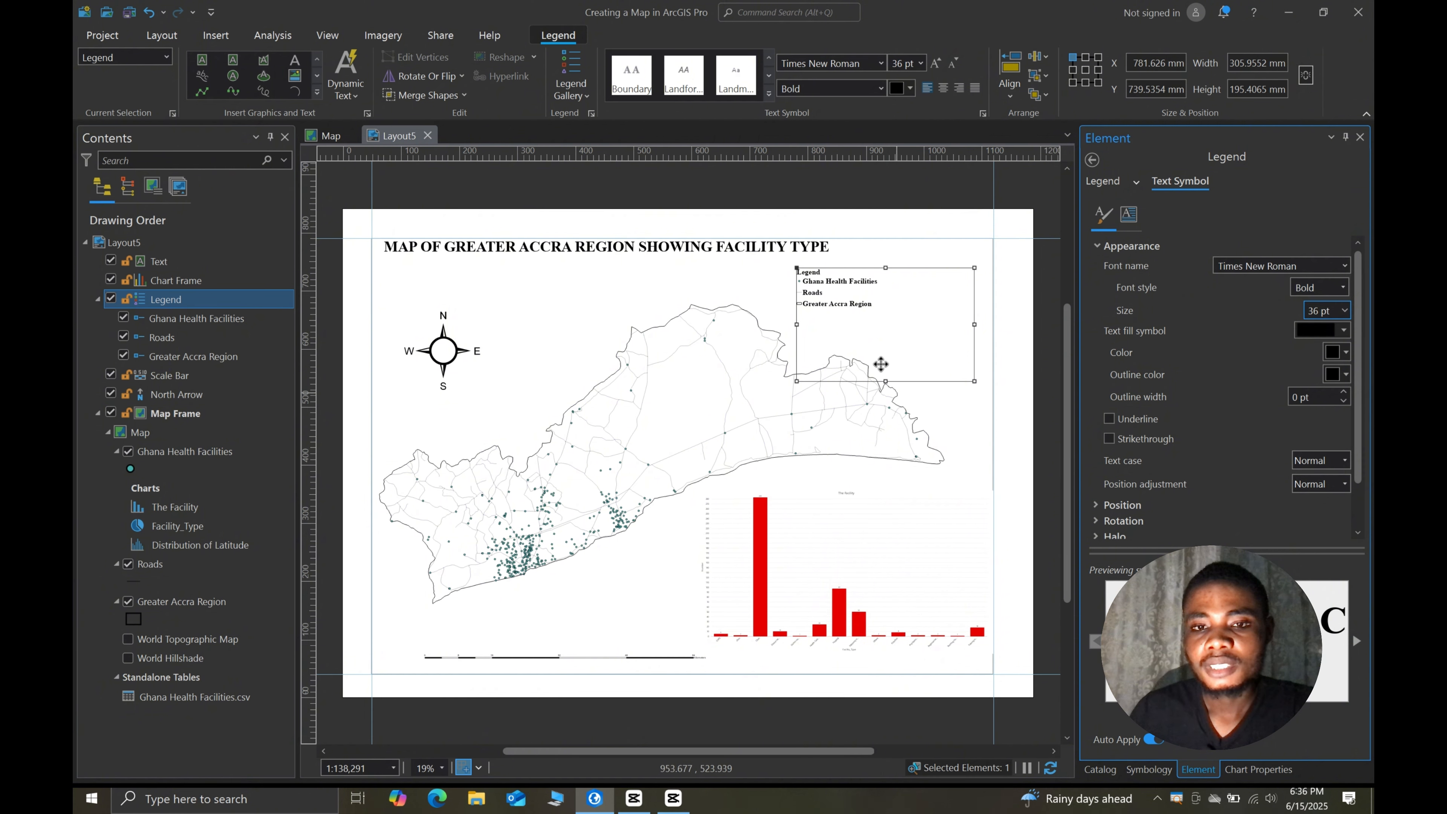
- Shrink the legend to about 213 mm wide and 110 mm high and move it to about X 877 mm and Y 711 mm
drag(885, 381, 885, 331)
drag(831, 282, 847, 285)
drag(992, 304, 863, 294)
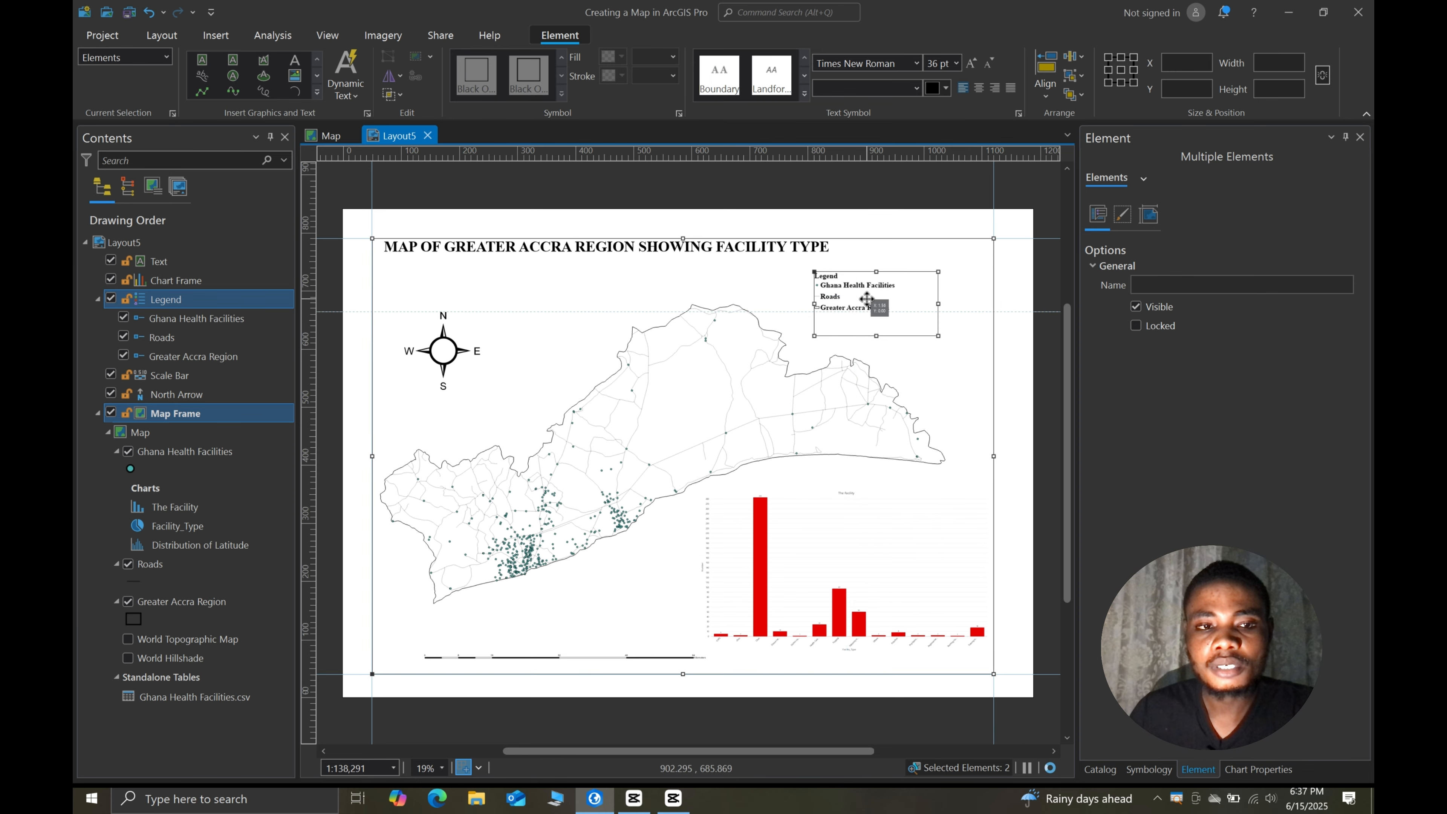
click(849, 291)
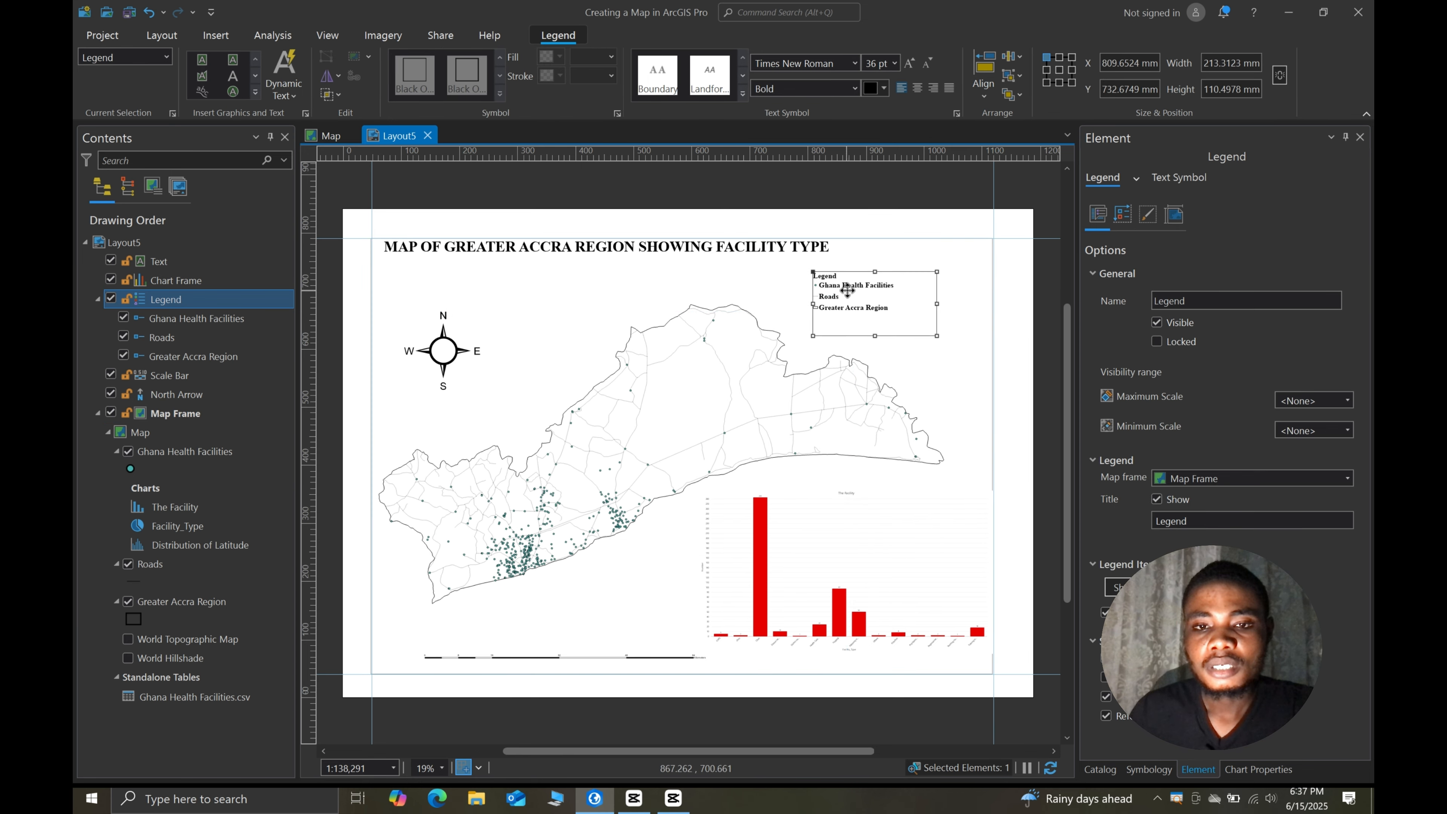
drag(849, 291, 885, 303)
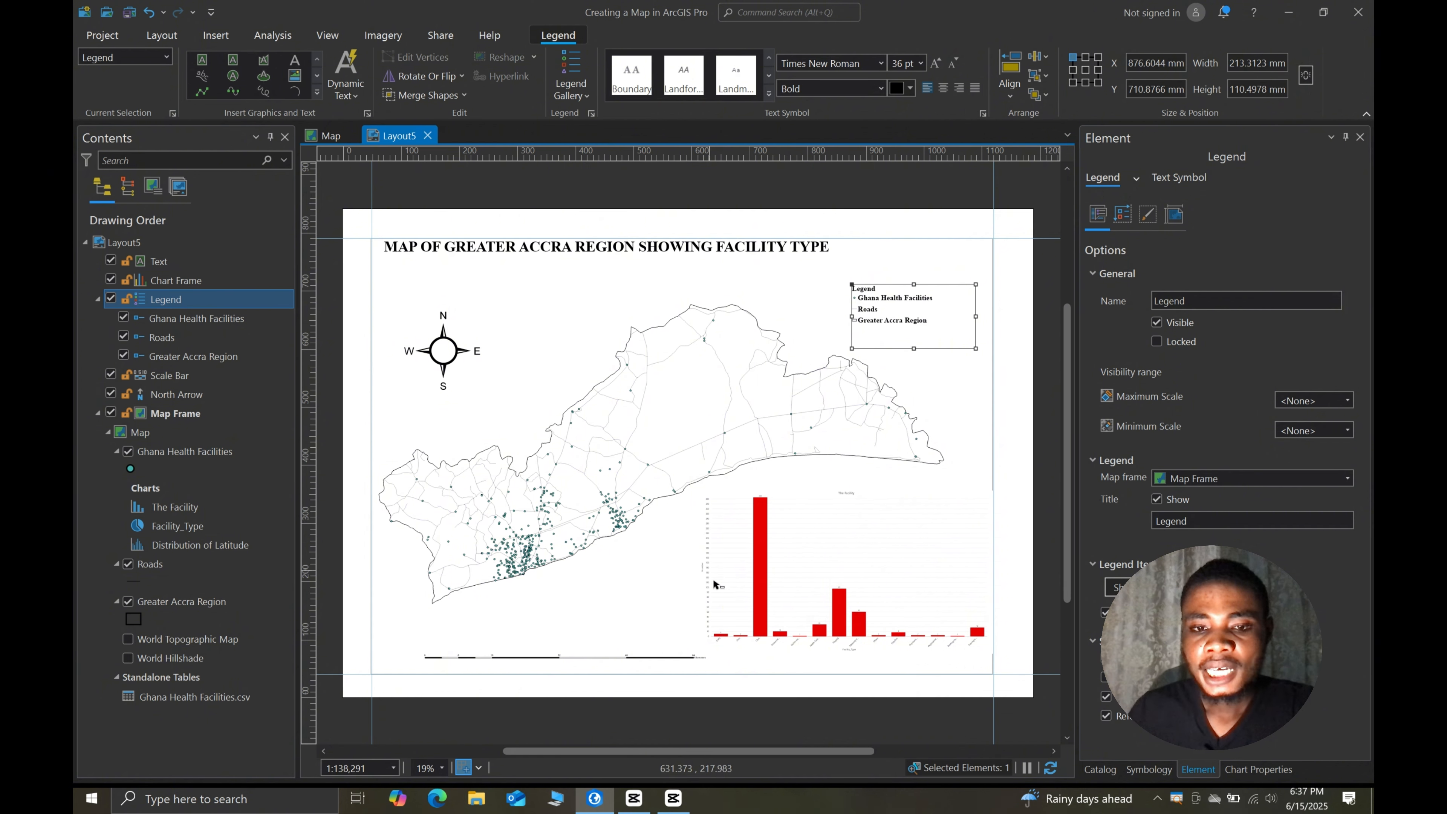
- Open the scale bar's properties and undock them so they float over the layout page
click(557, 659)
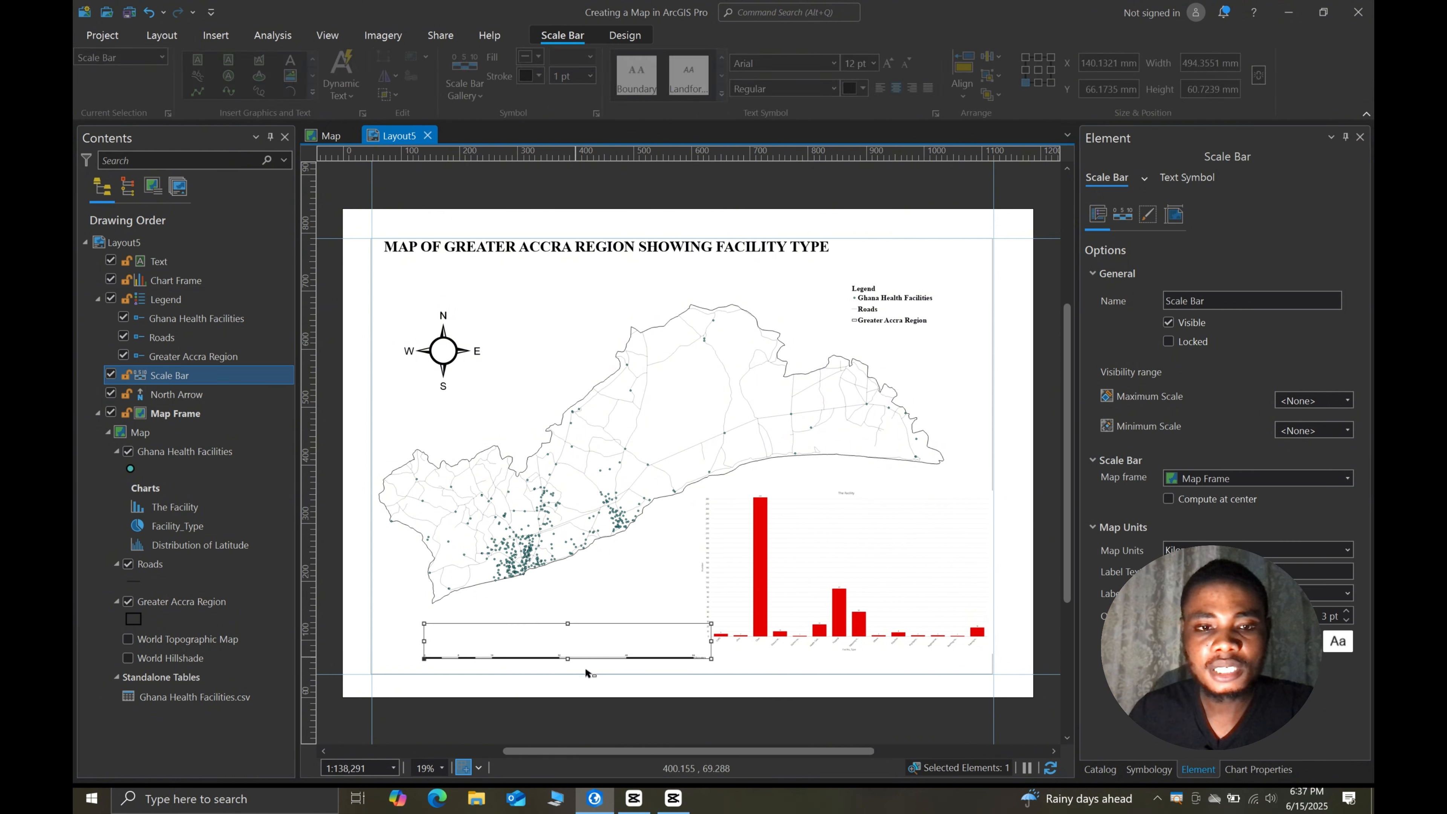
scroll(540, 643, up, 1)
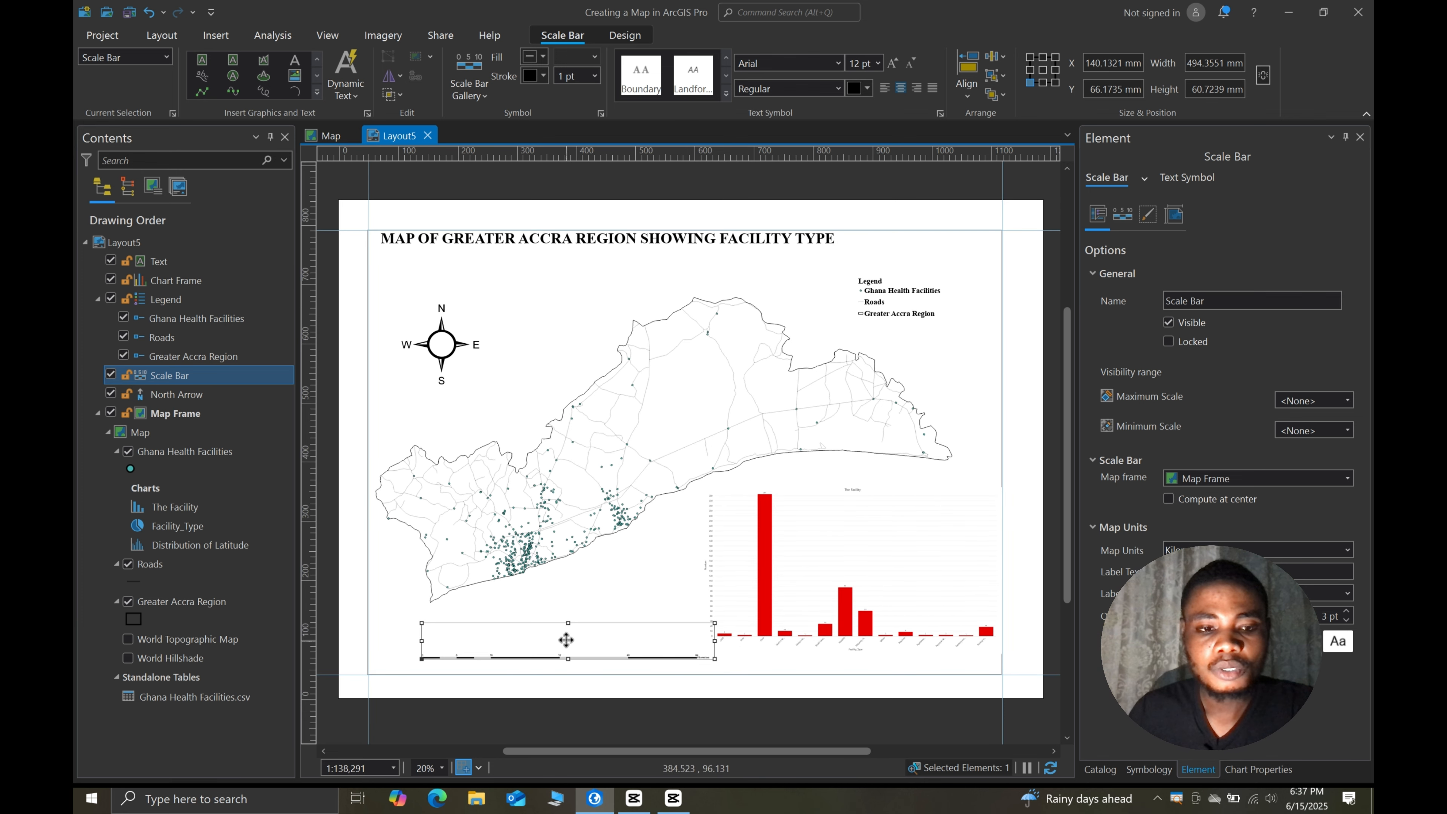
right_click(565, 640)
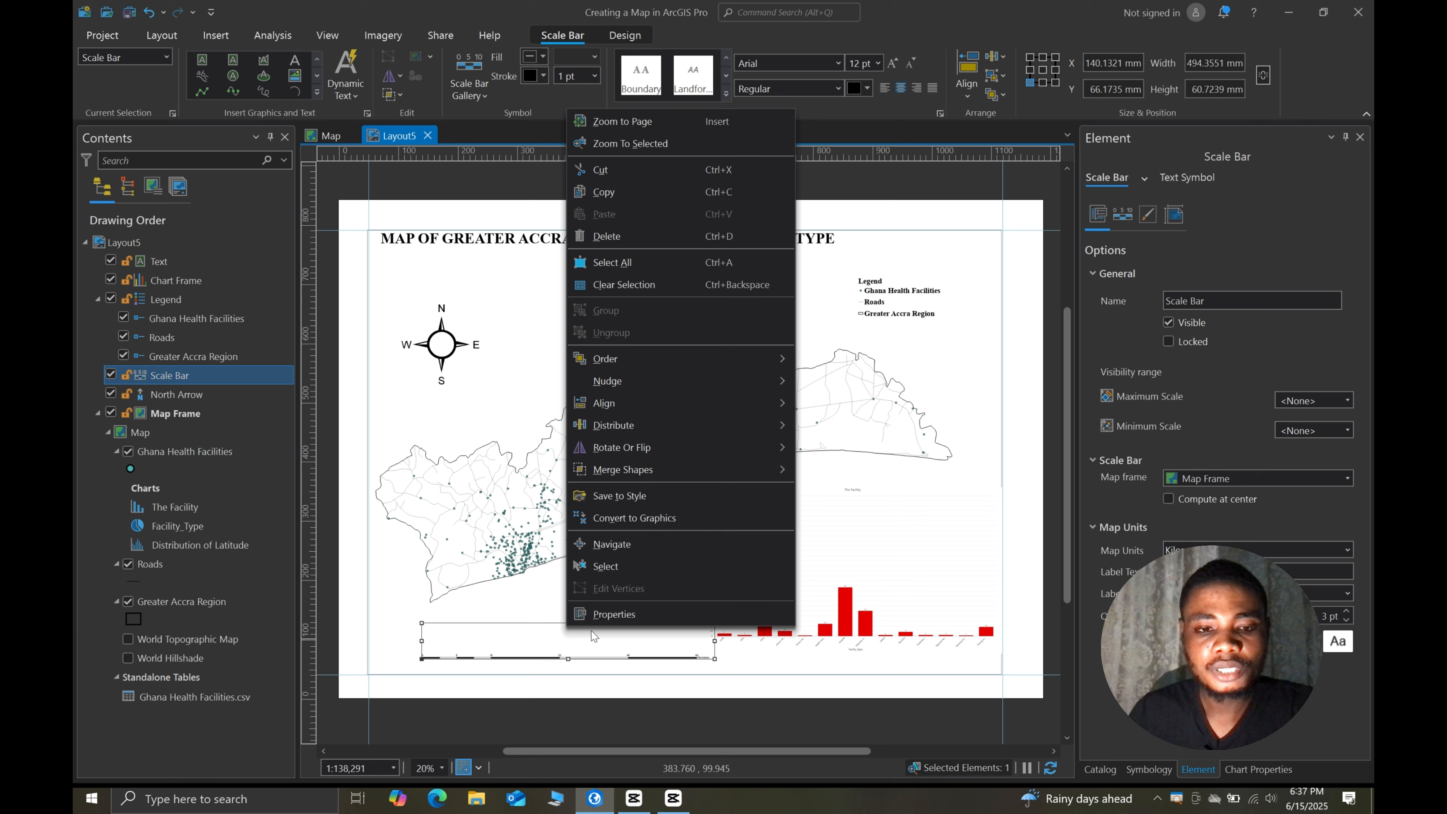
click(611, 616)
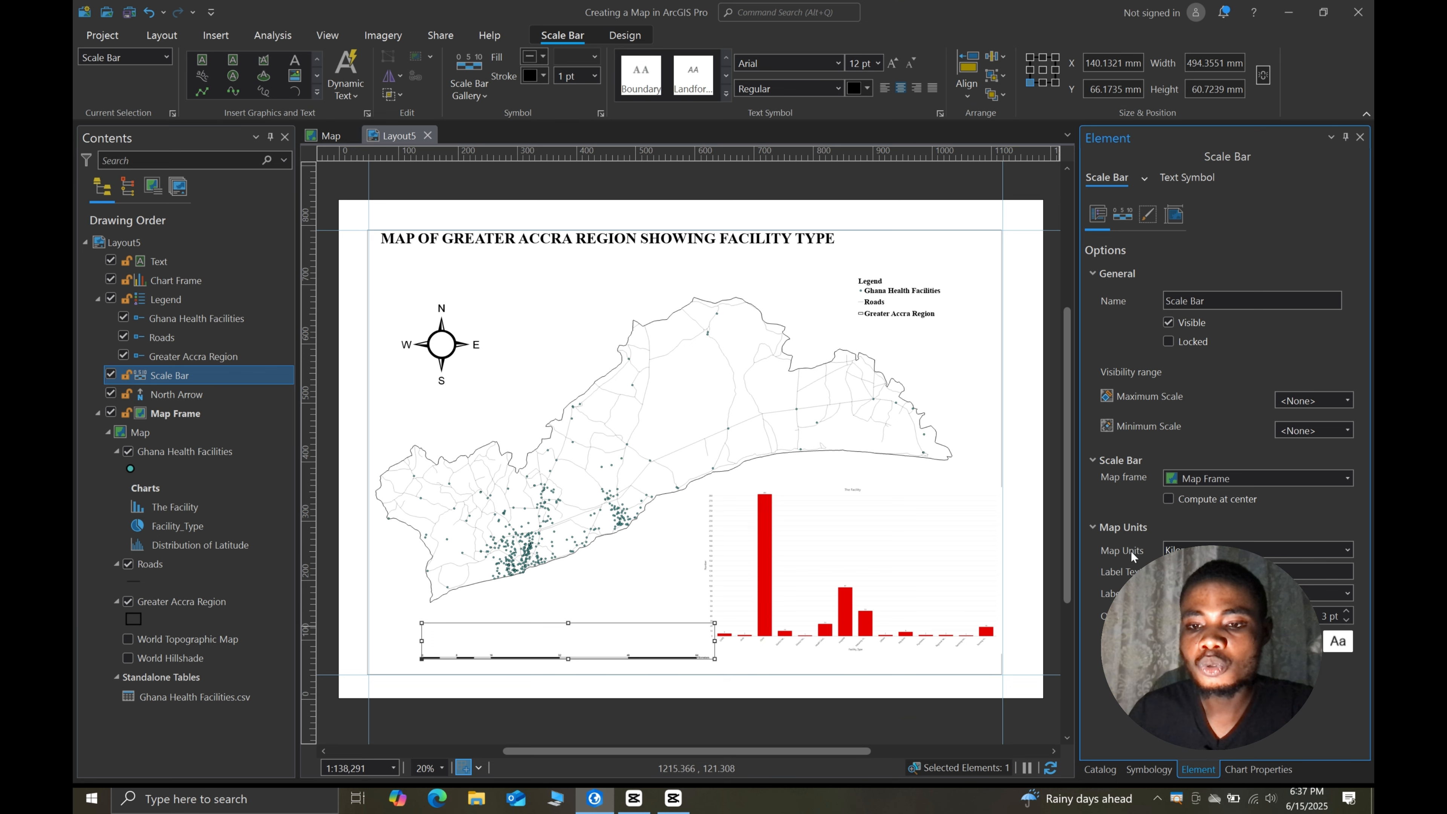
click(1344, 550)
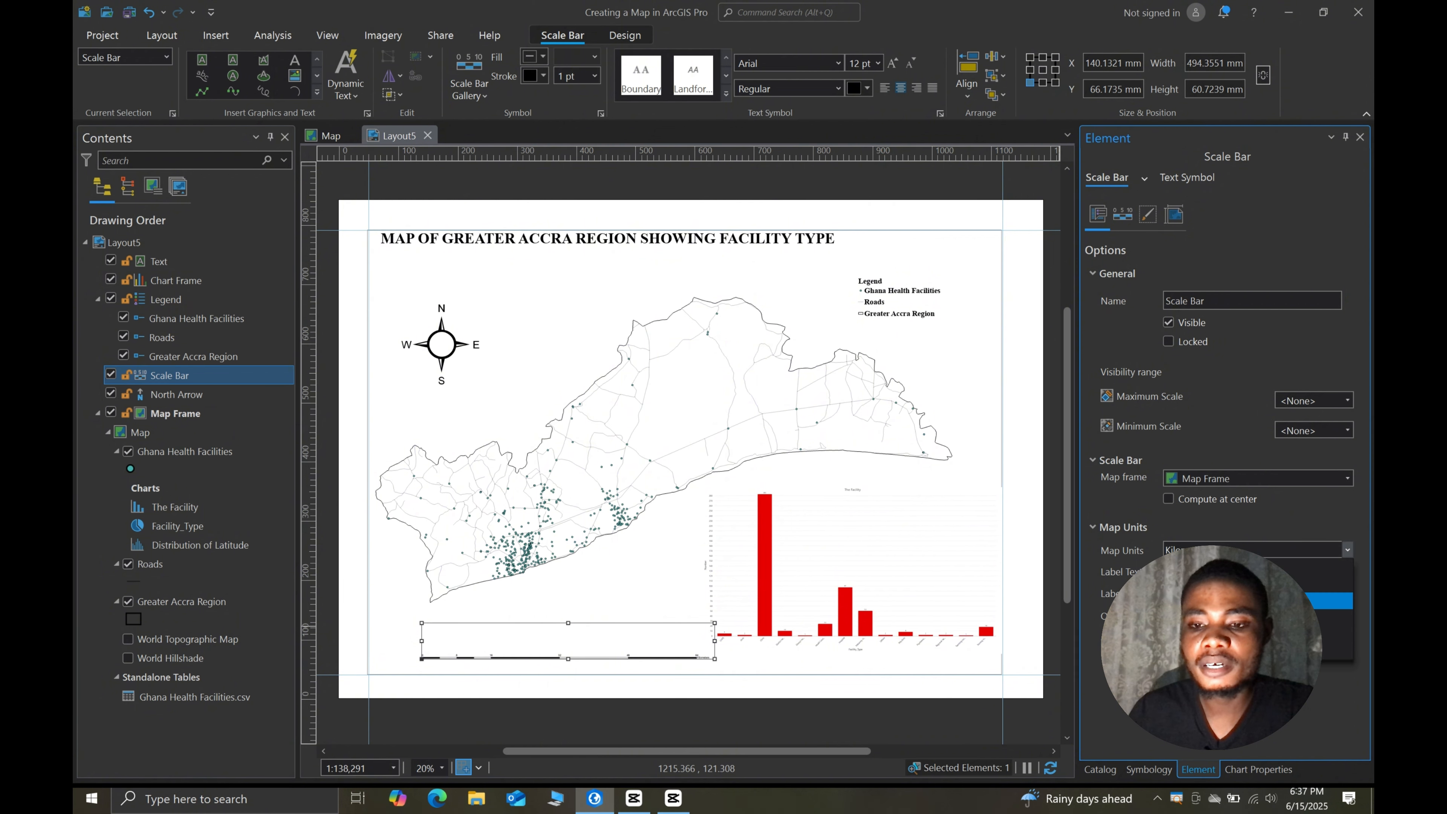
click(1220, 526)
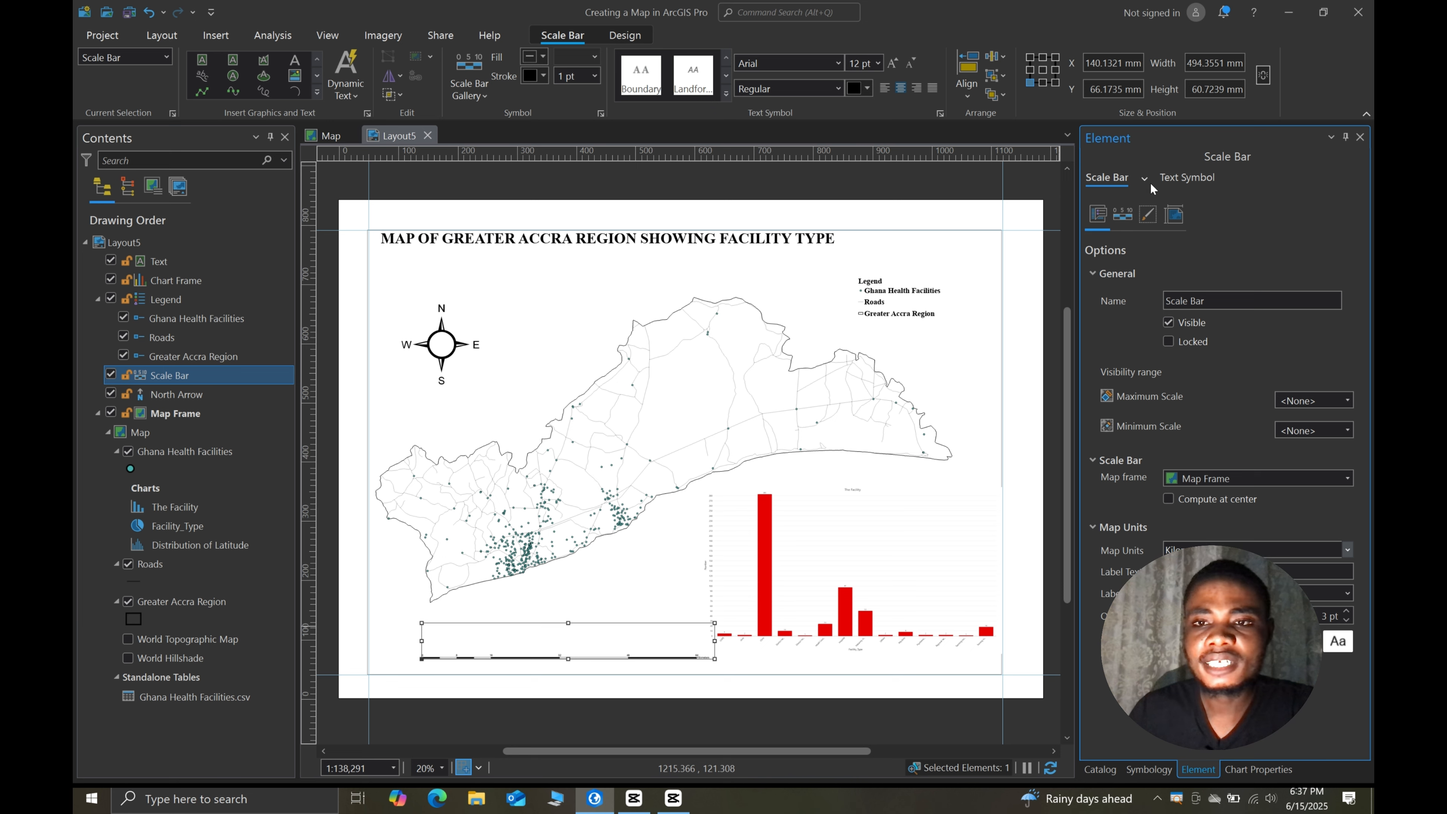
drag(1181, 136, 1064, 148)
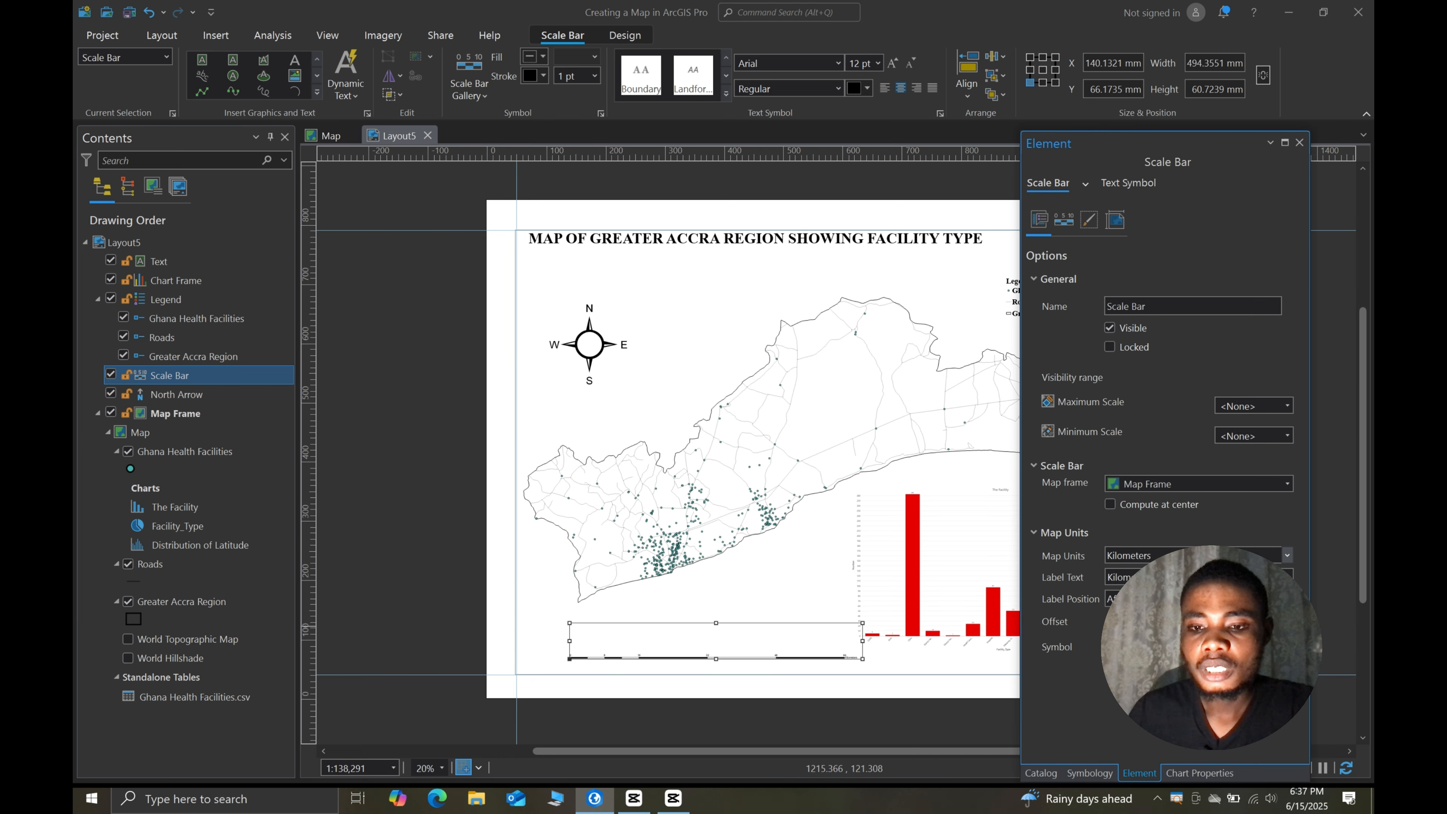
drag(1169, 144, 1034, 136)
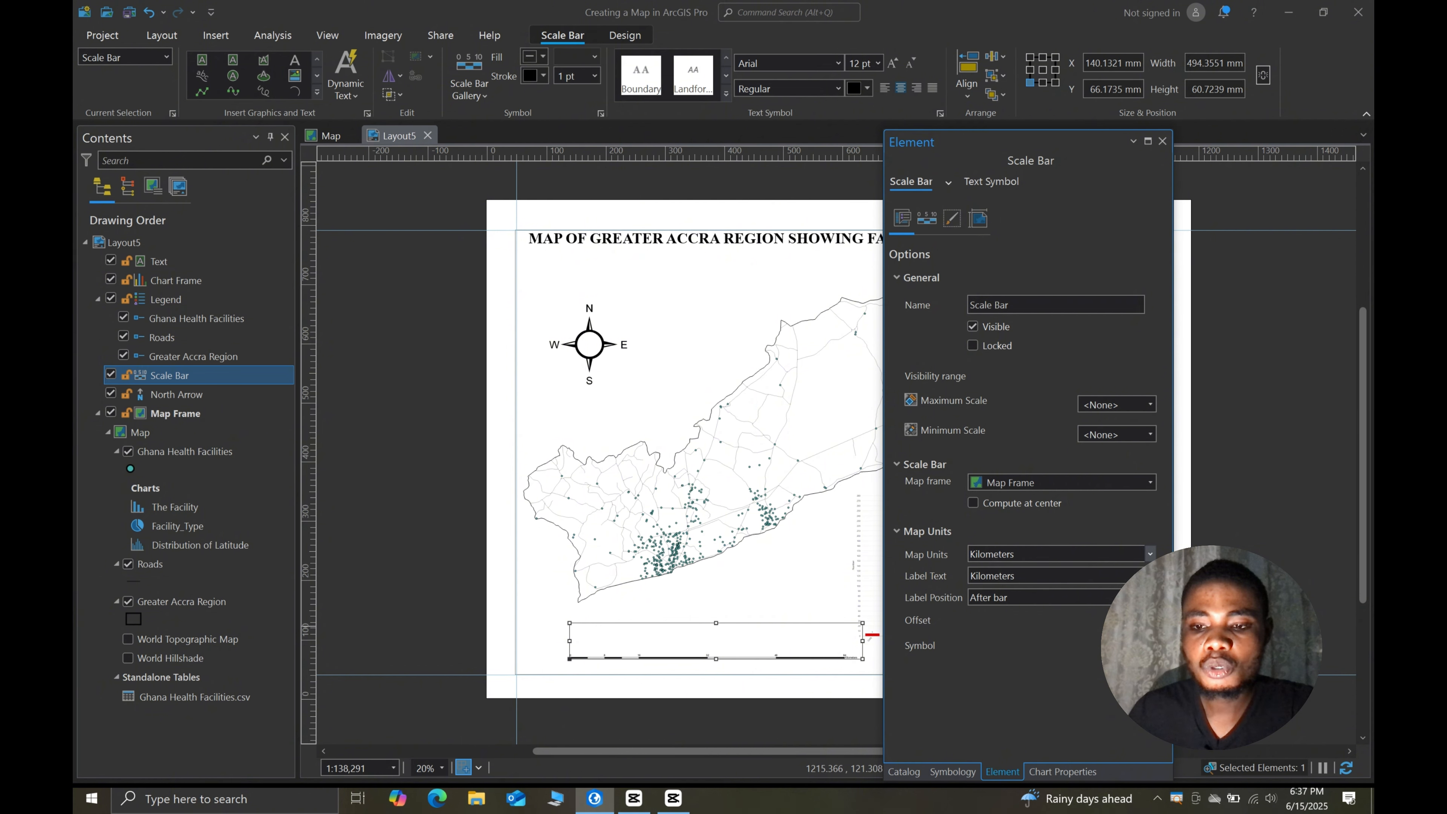
- Set the scale bar's units text symbol to Times New Roman with the Bold font style
click(1134, 645)
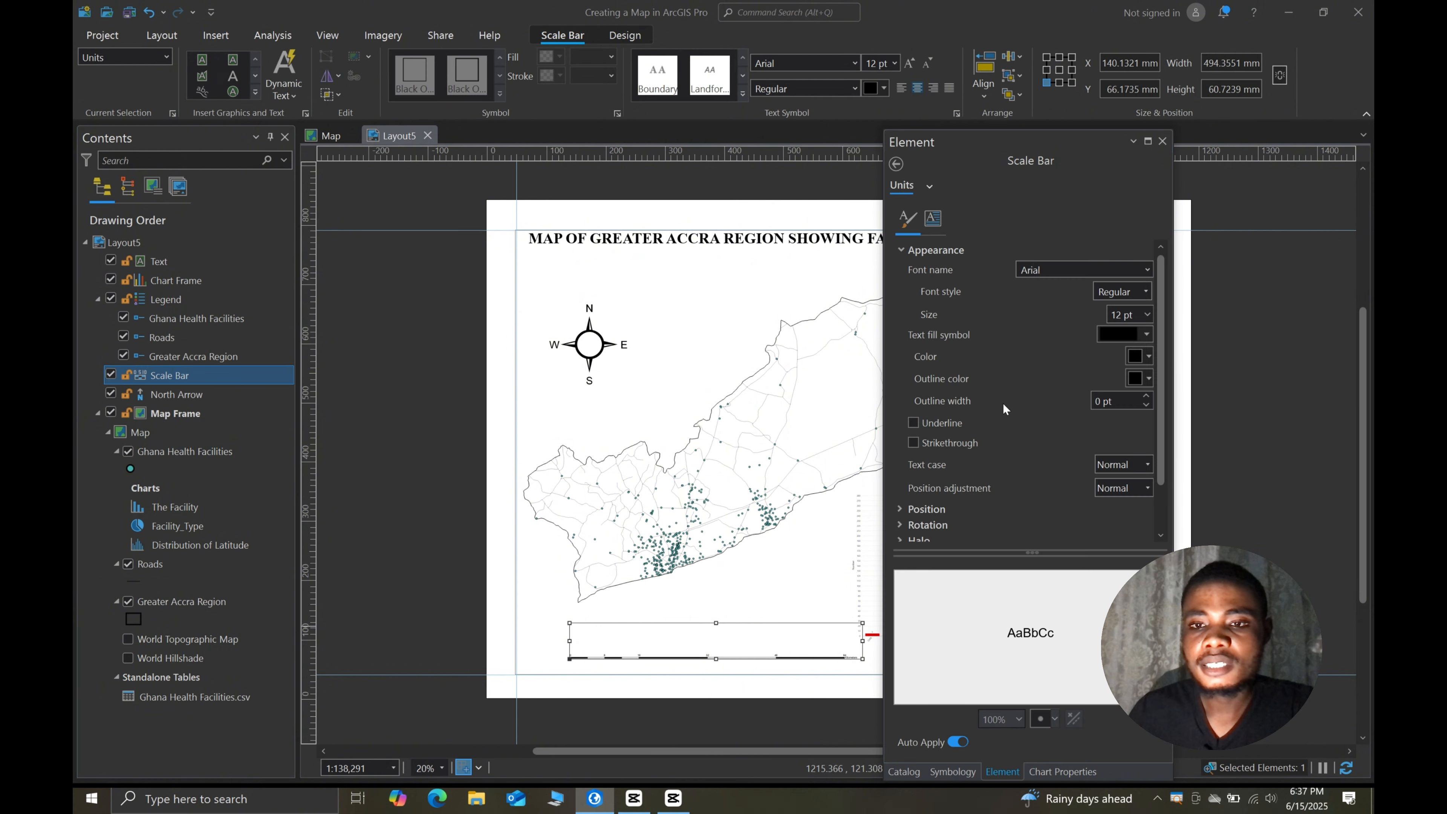
click(1145, 270)
click(1089, 372)
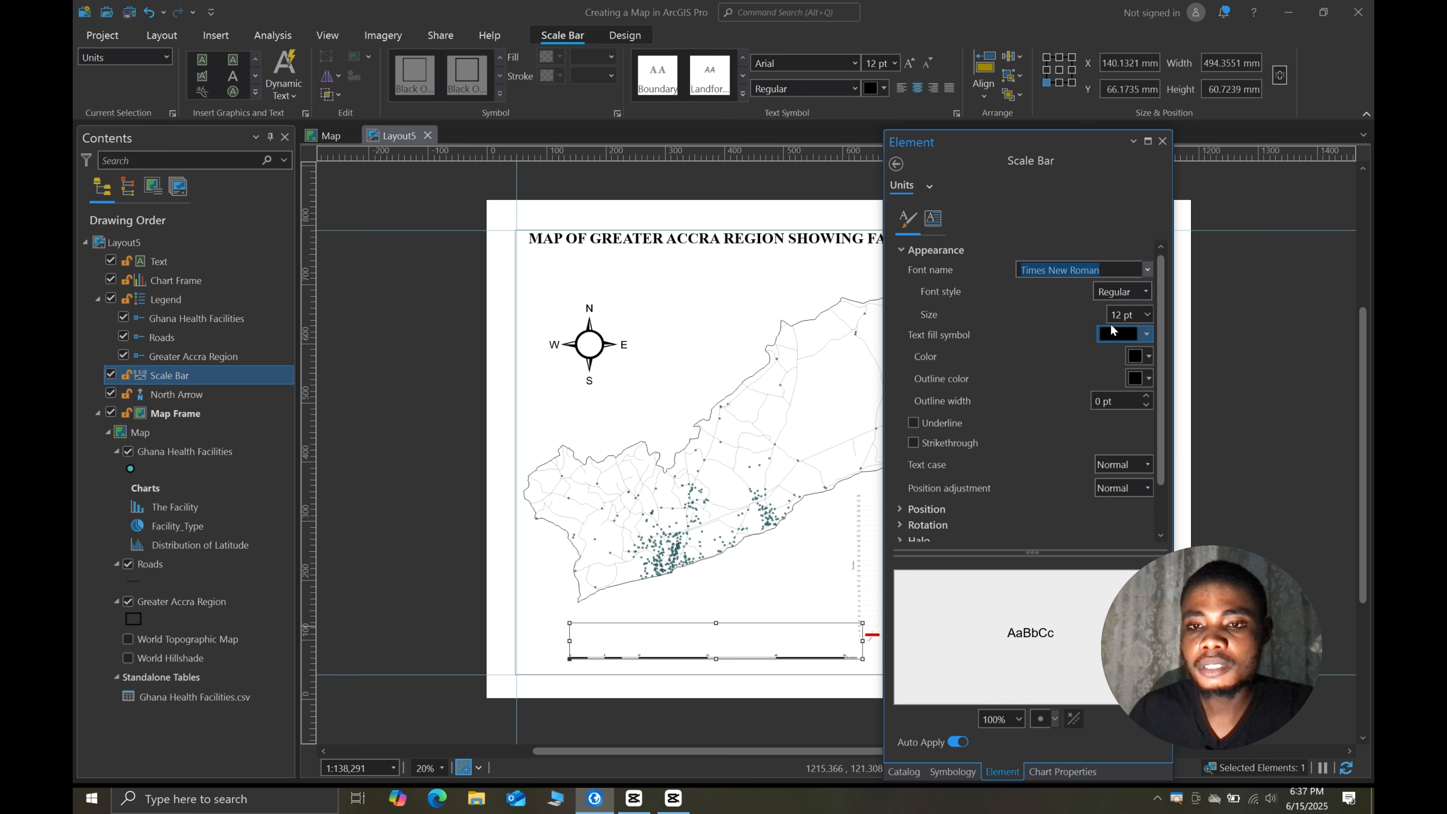
click(1145, 293)
click(1117, 335)
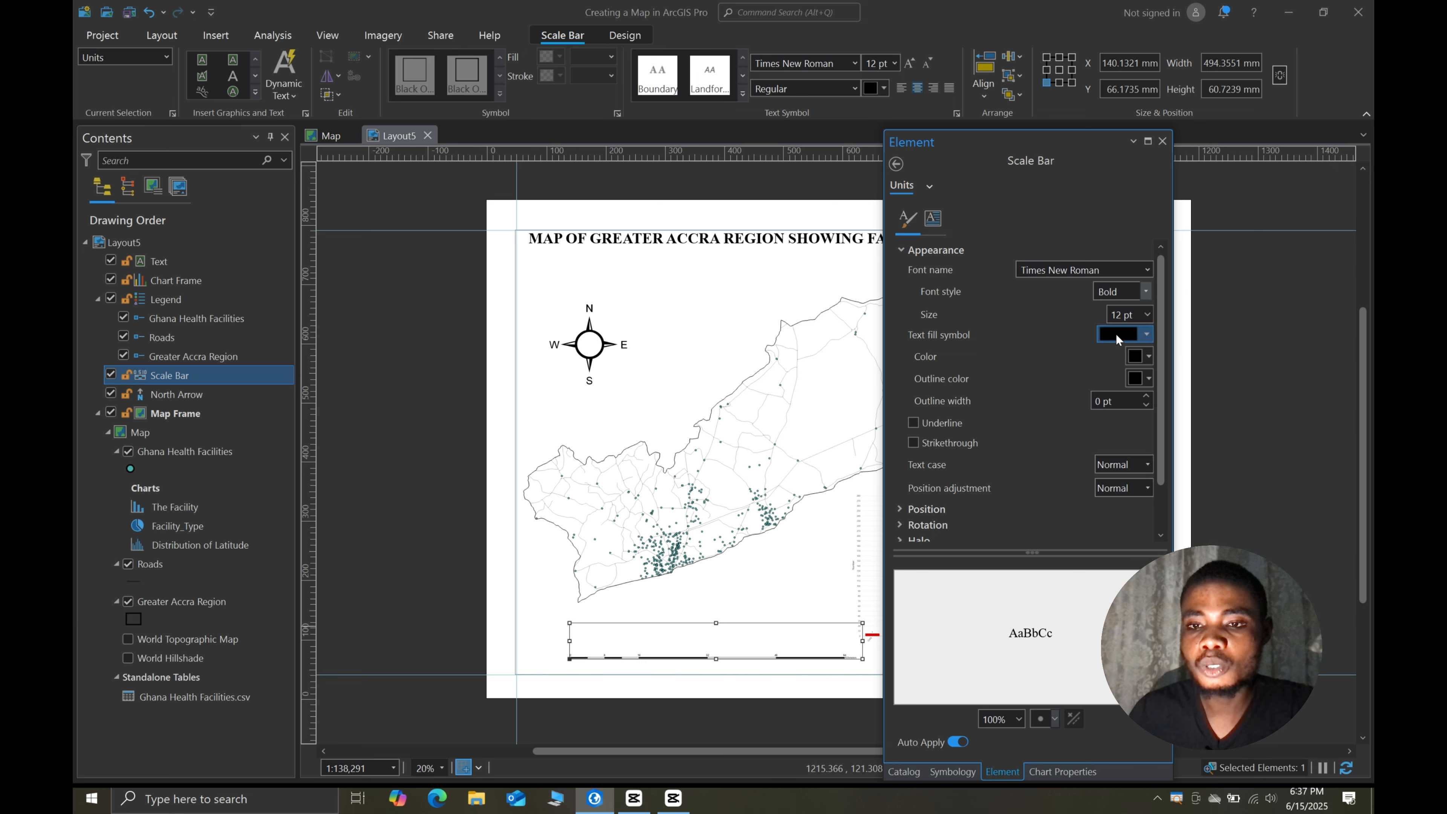
- Set the units text to 48 pt after trying 24 and 36 pt, and move the scale bar to about X 71 mm and Y 56 mm
click(1148, 318)
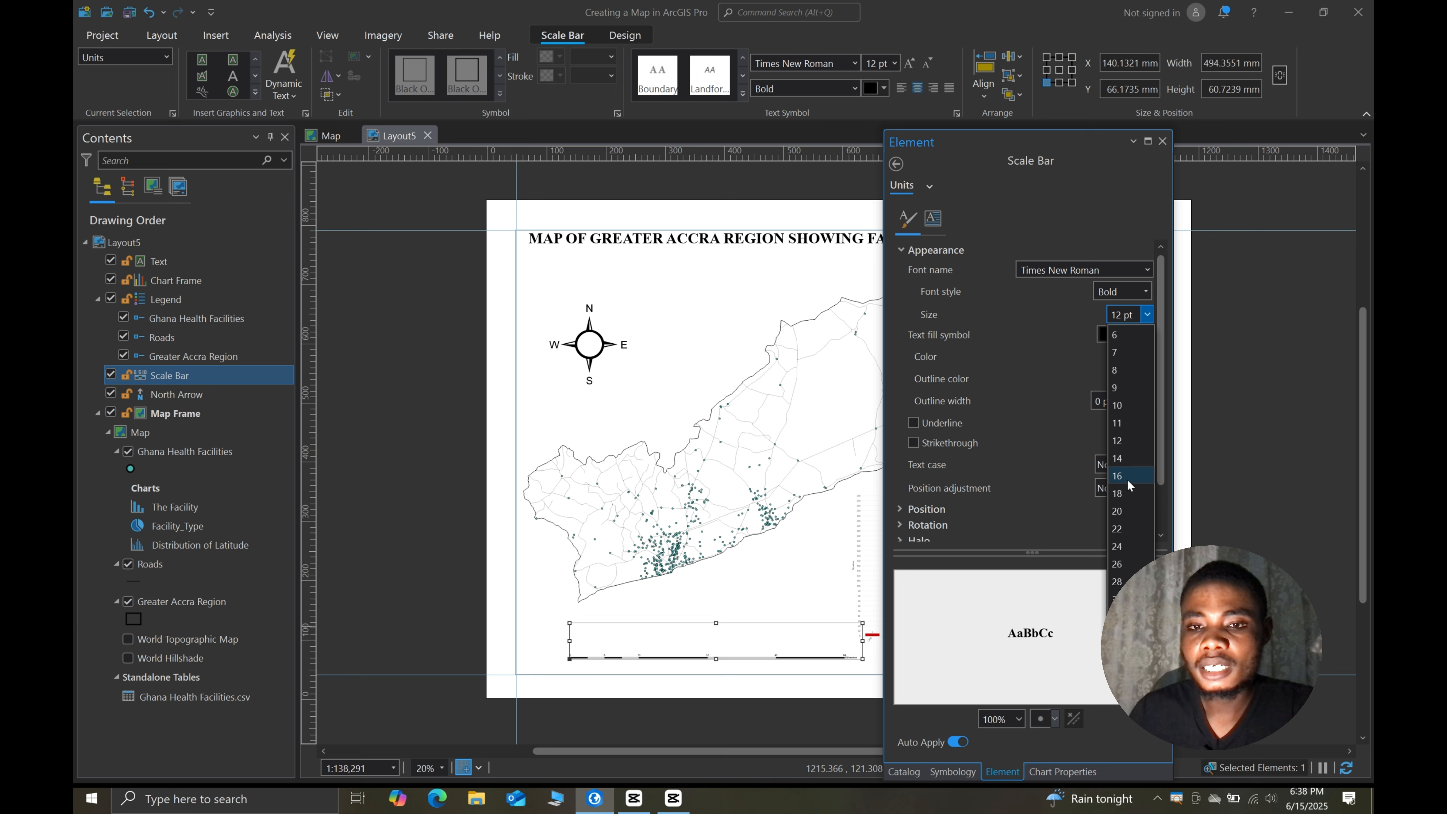
click(1117, 547)
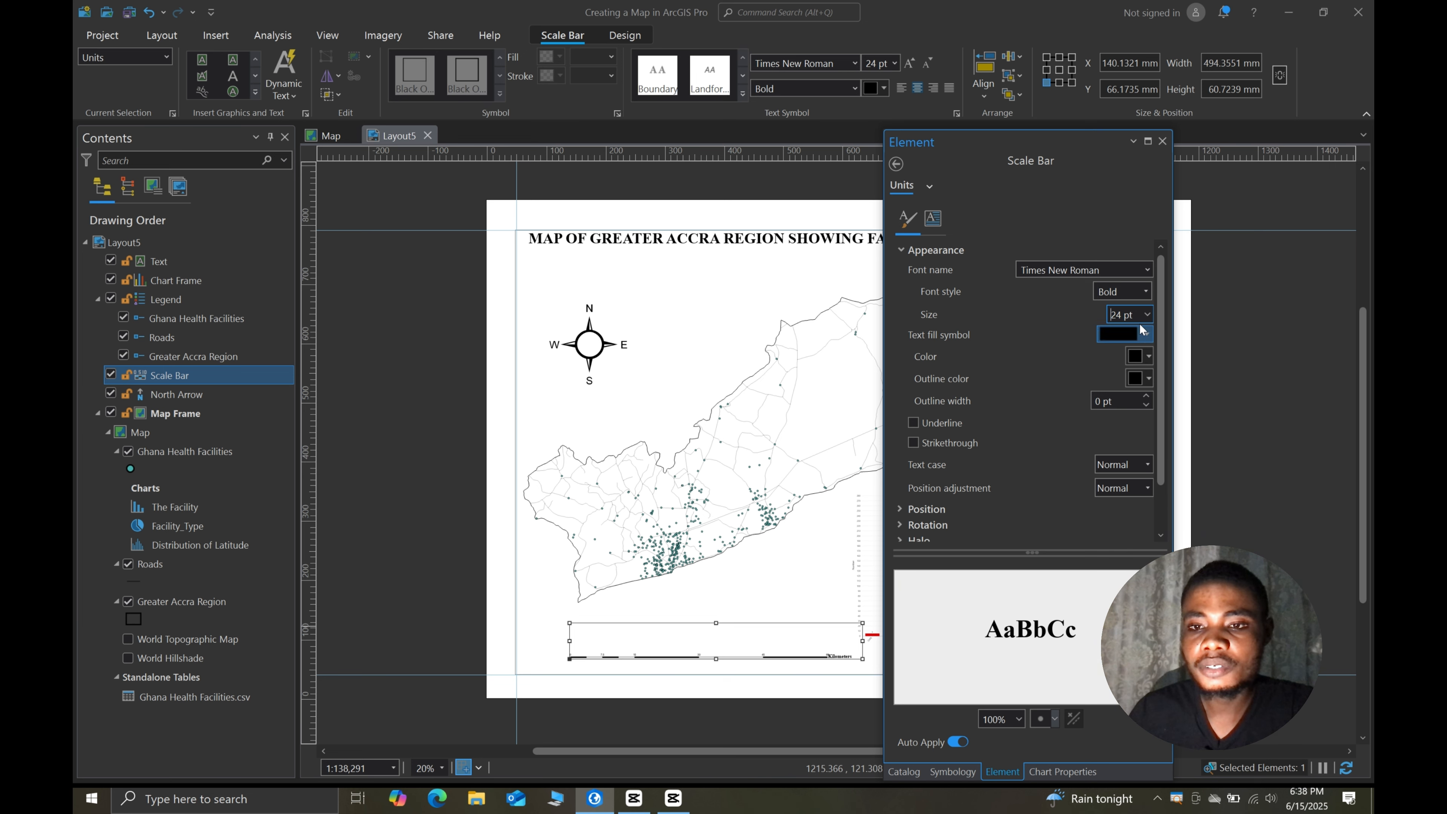
click(1146, 314)
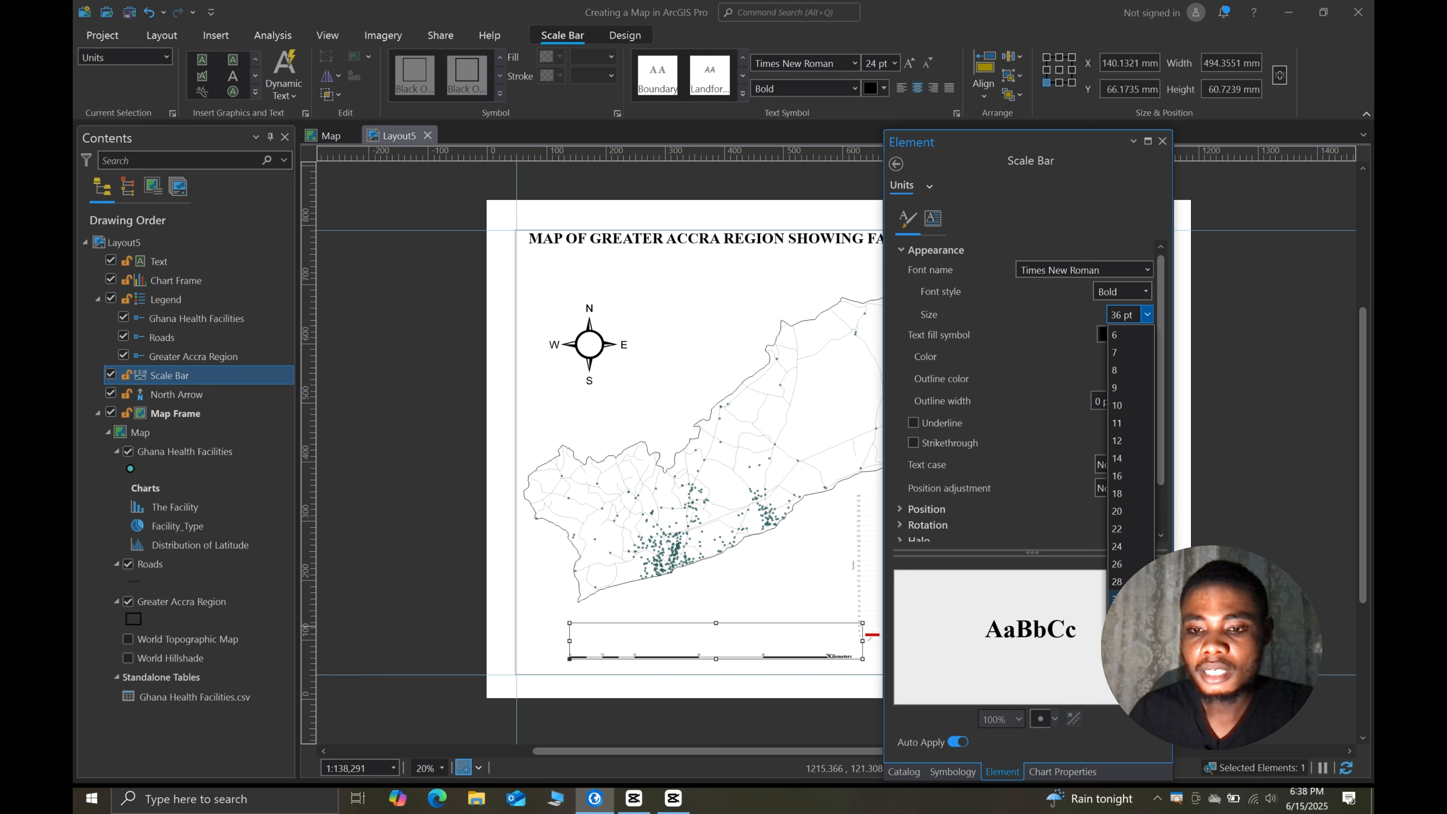
click(1116, 599)
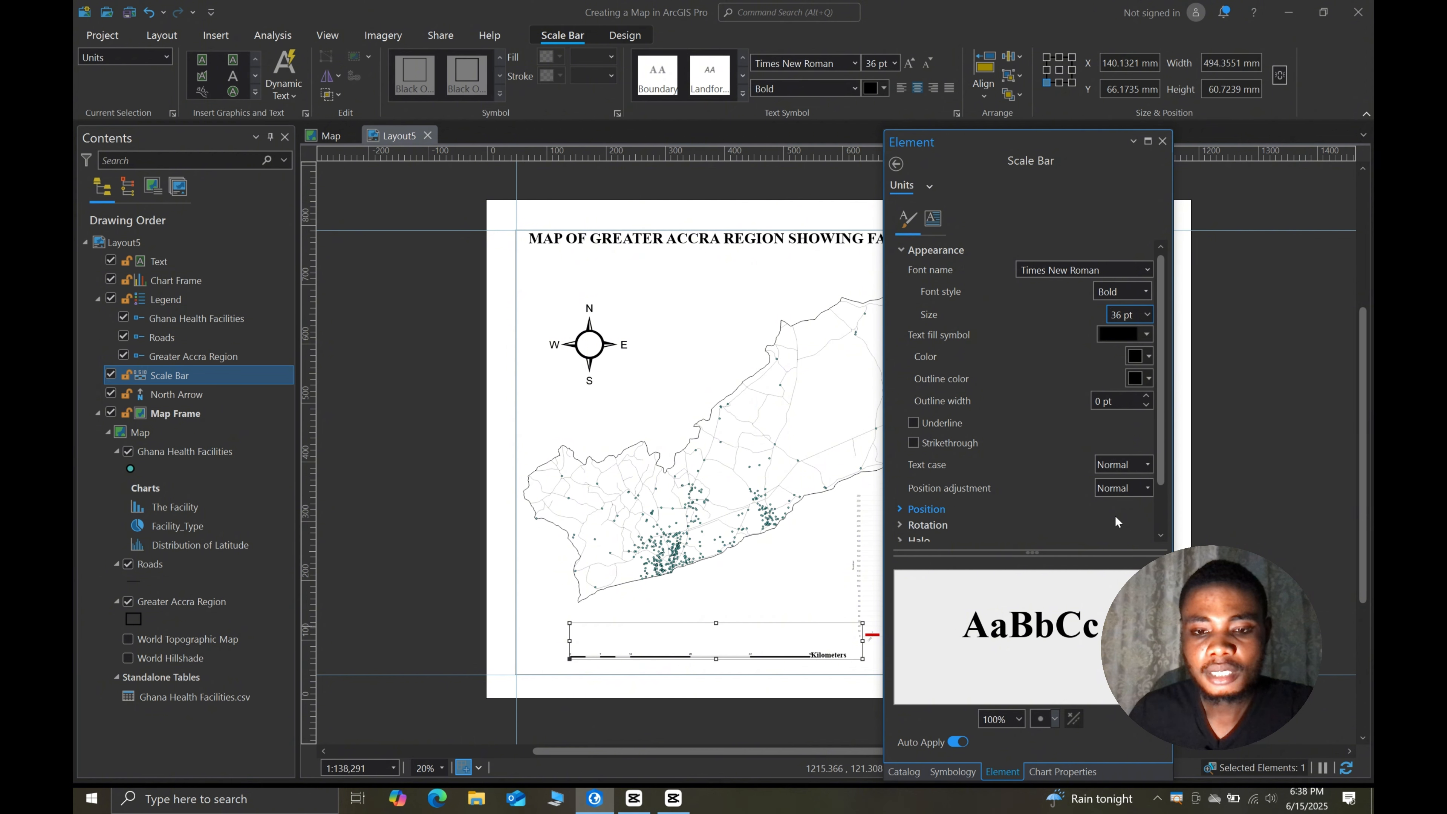
click(1146, 313)
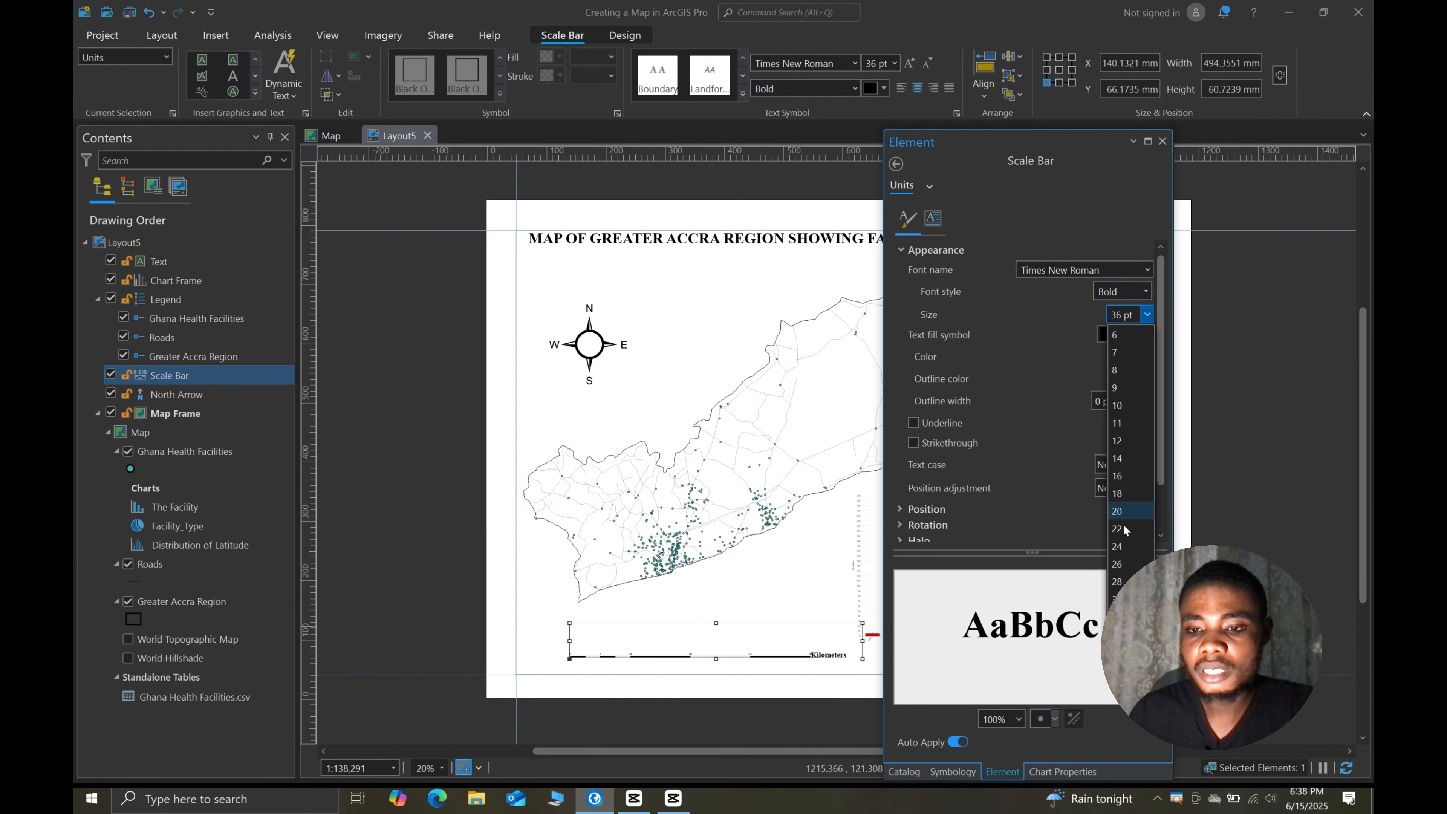
click(1116, 616)
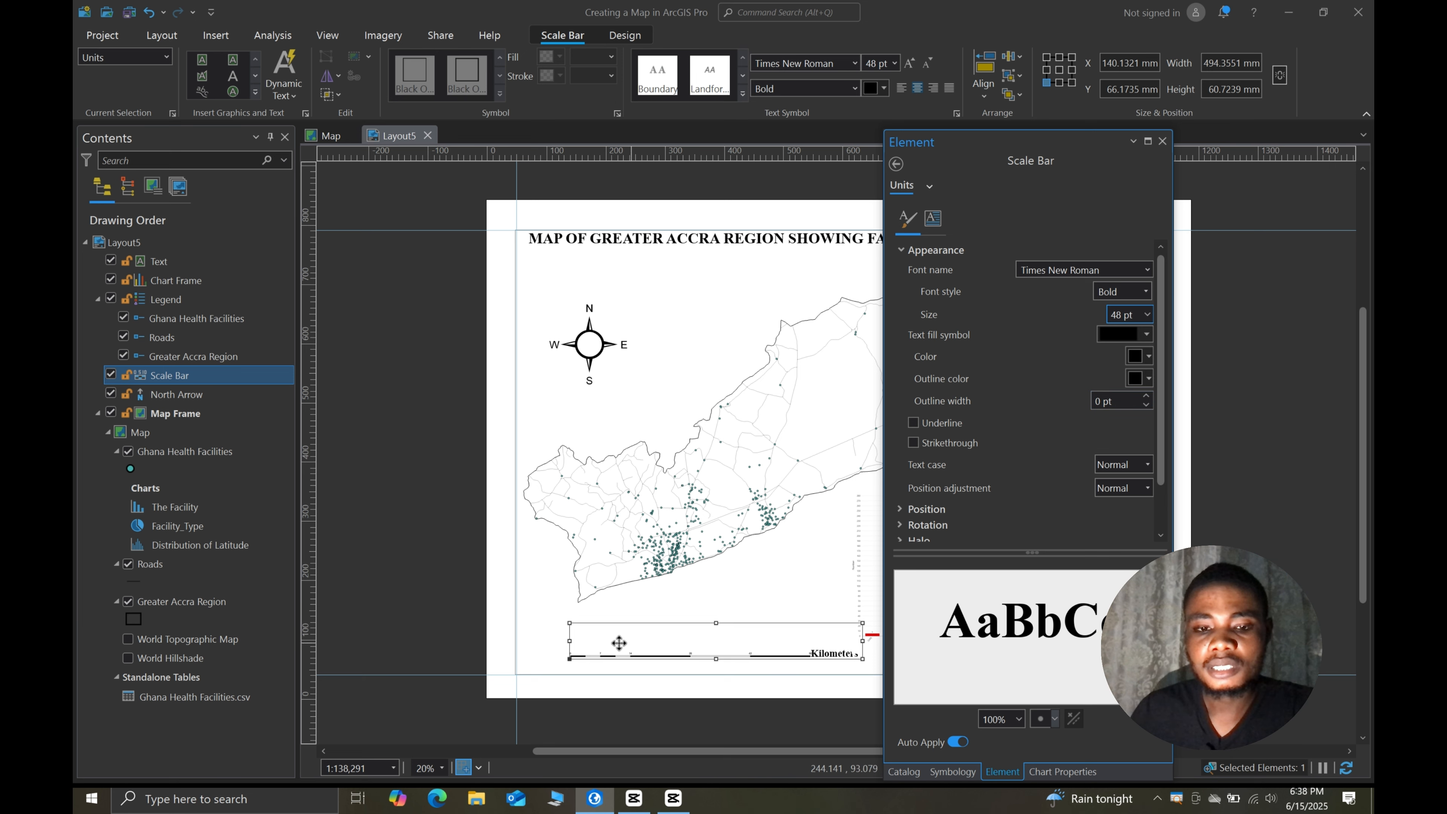
click(668, 642)
drag(668, 642, 630, 647)
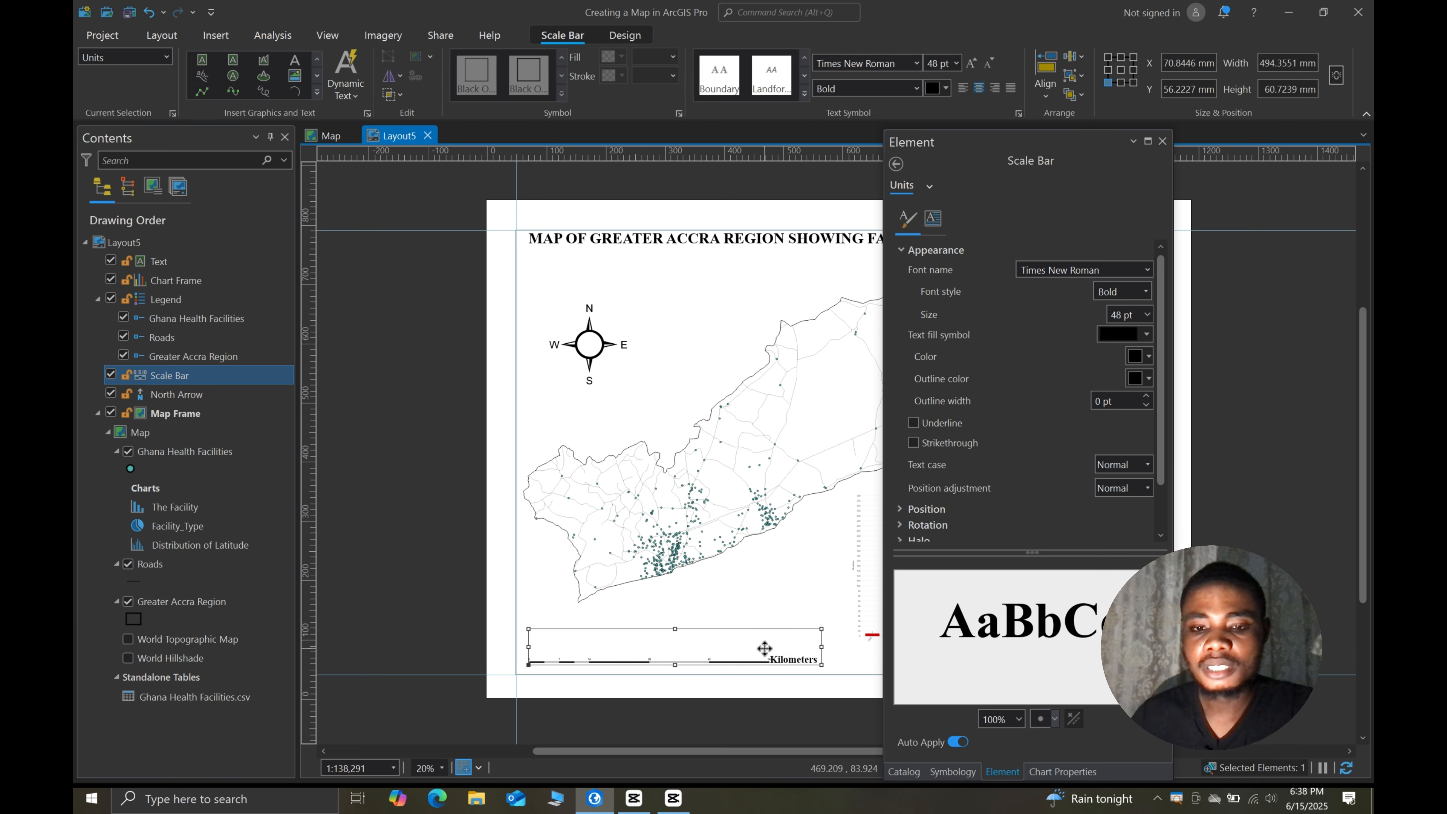
- Set the text symbol of the scale bar's numbers to Times New Roman with the Bold font style
click(897, 165)
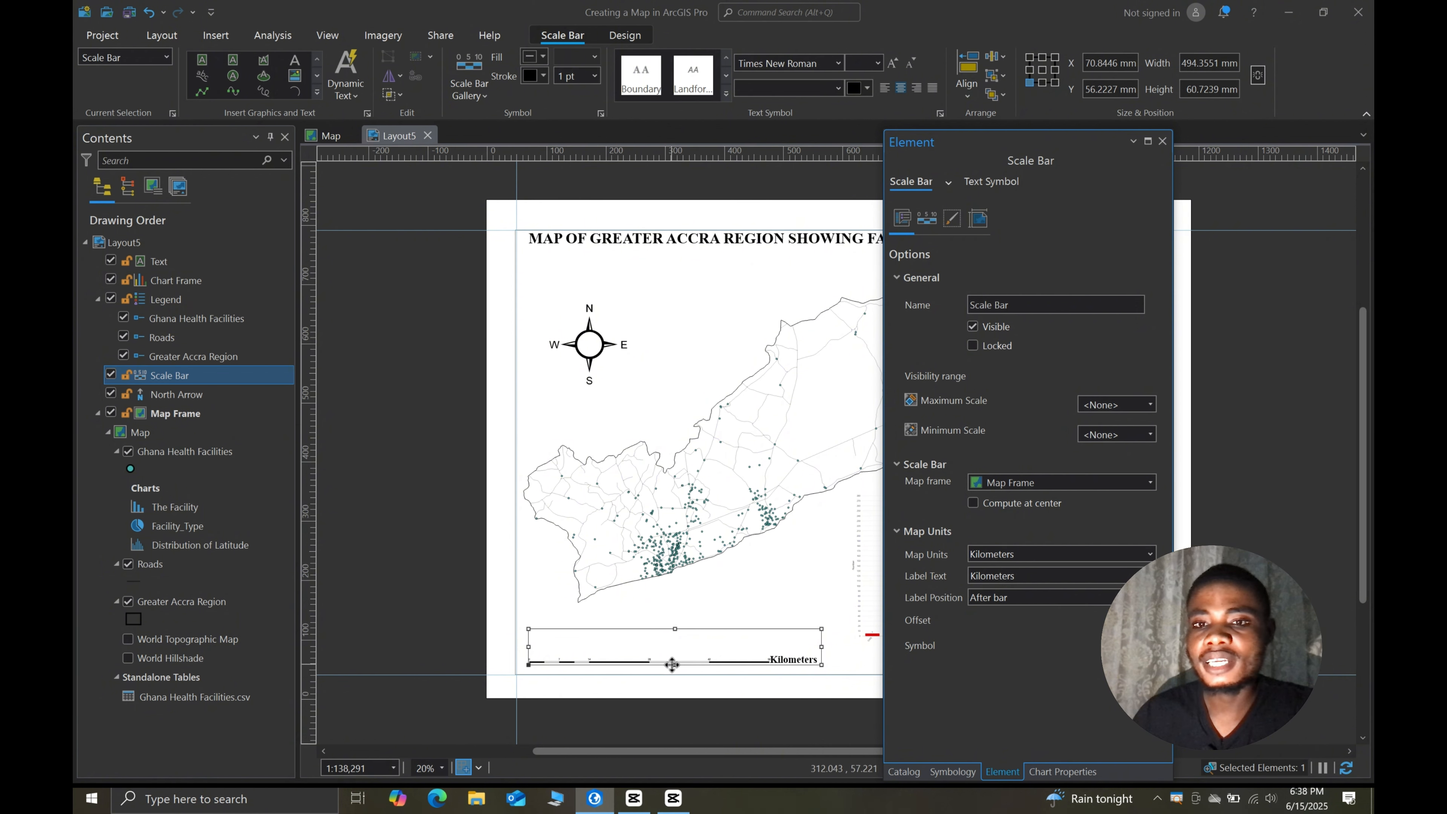
click(926, 222)
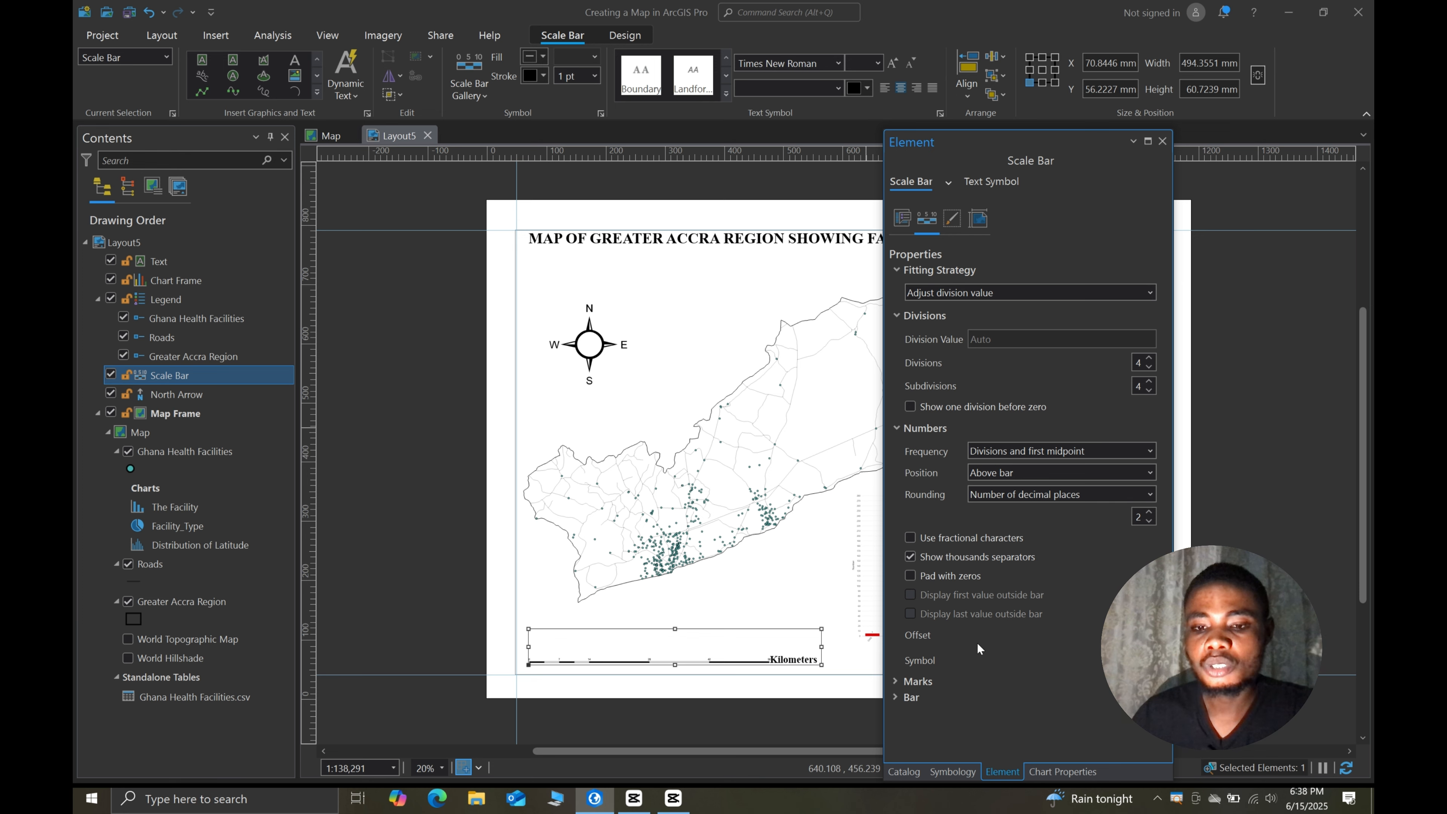
click(979, 660)
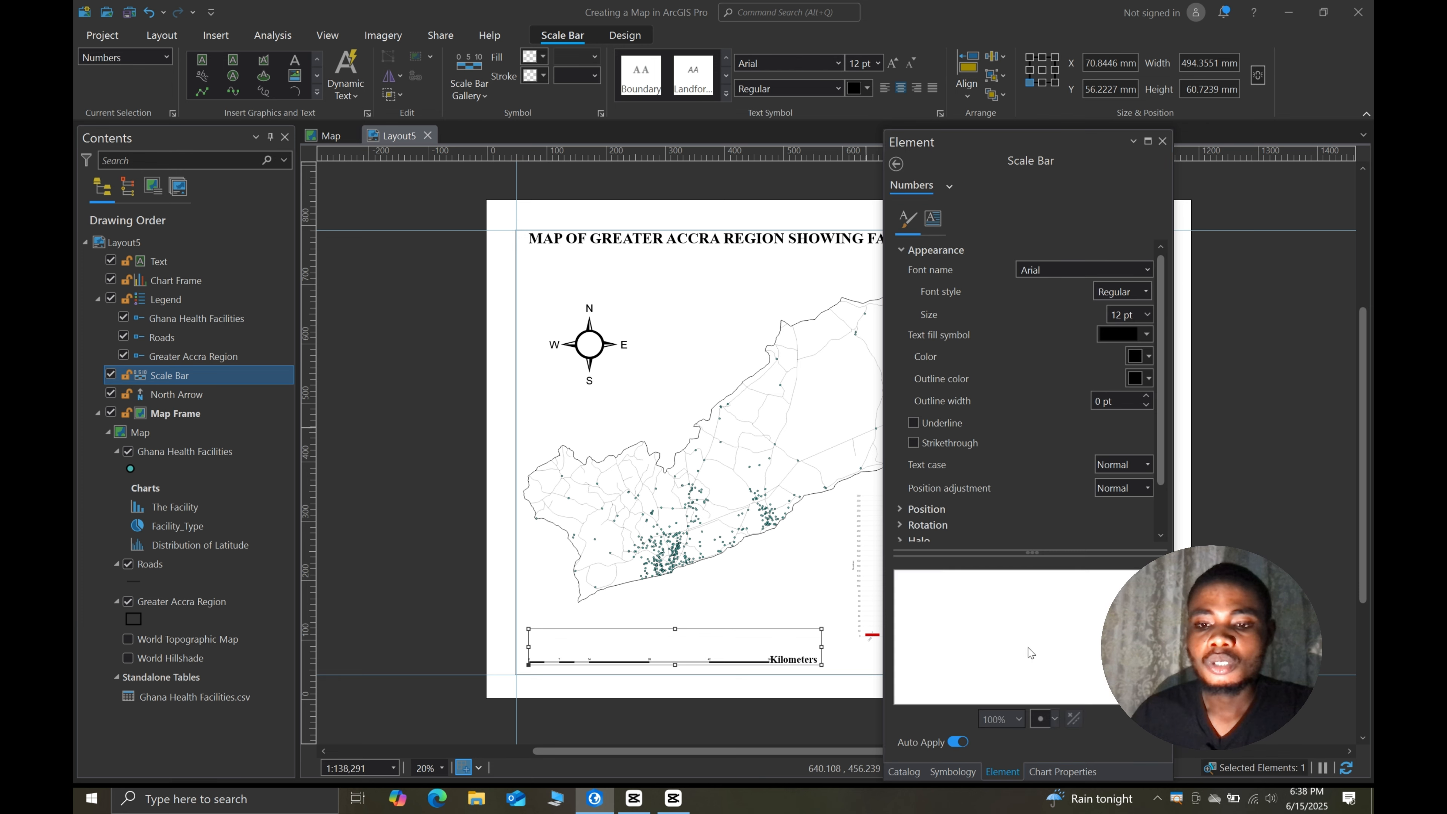
click(1148, 270)
click(1088, 379)
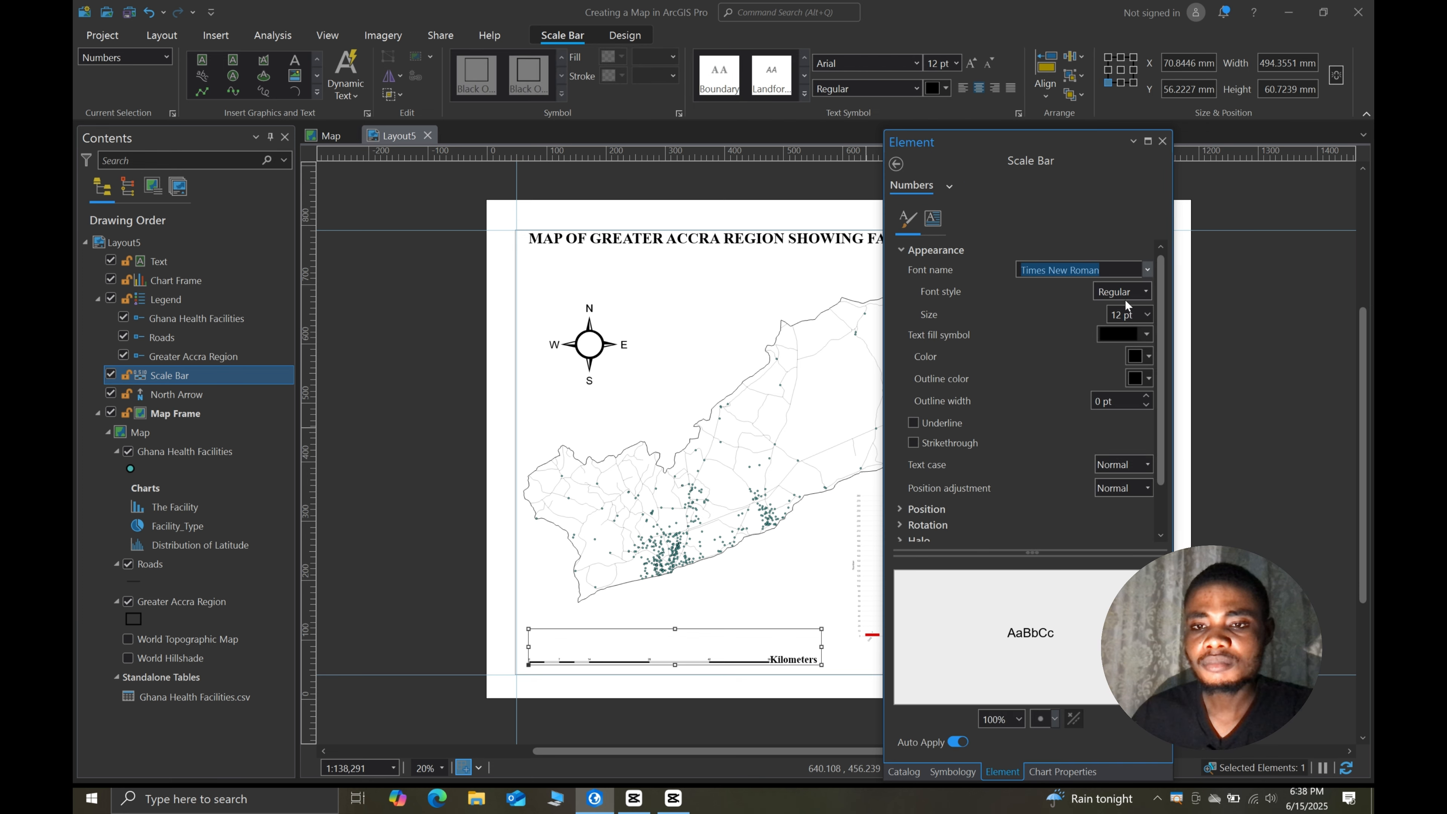
click(1144, 290)
click(1132, 315)
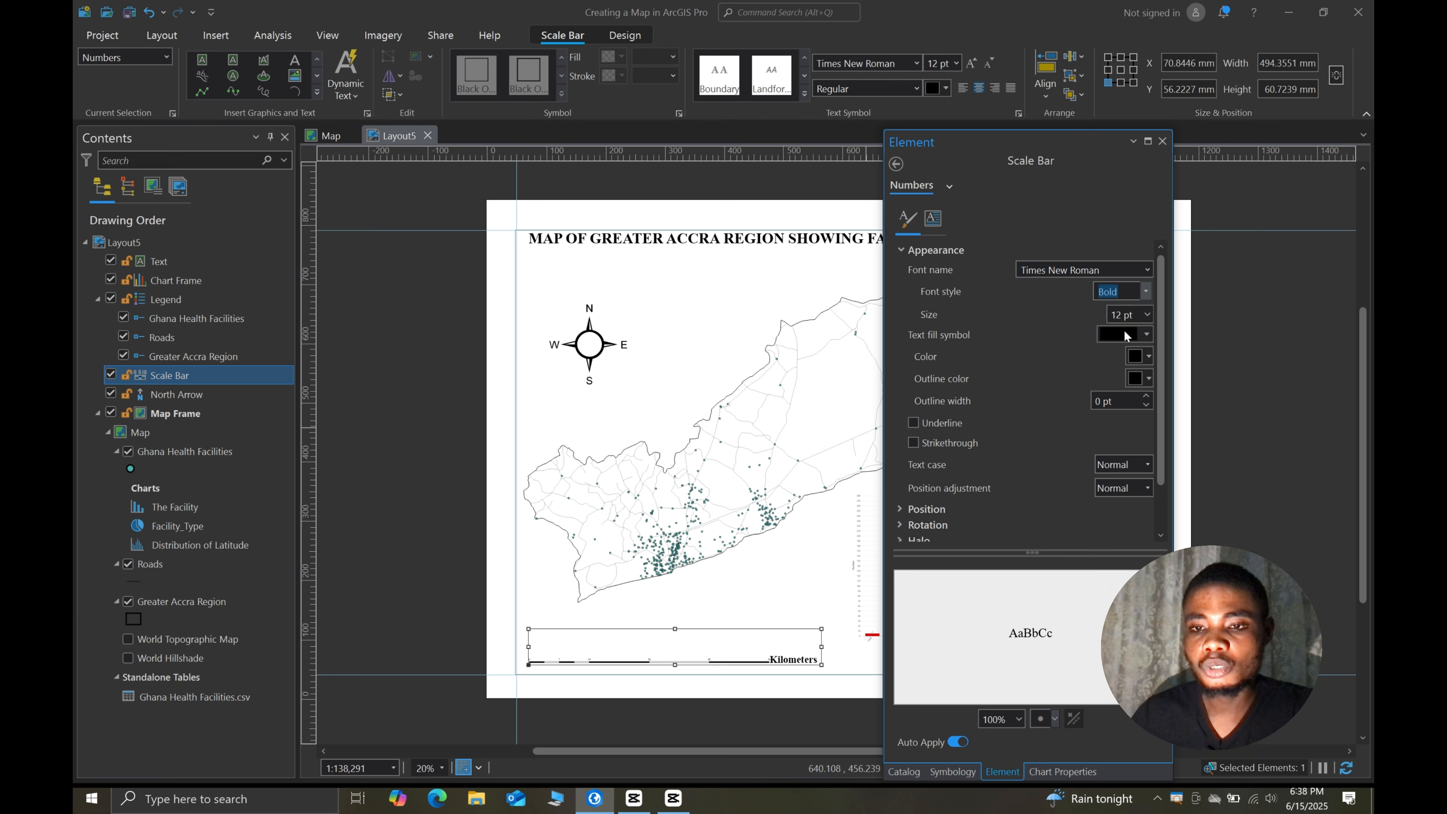
- Set the text size of the scale bar's numbers to 36 pt after trying 48 pt
click(1147, 315)
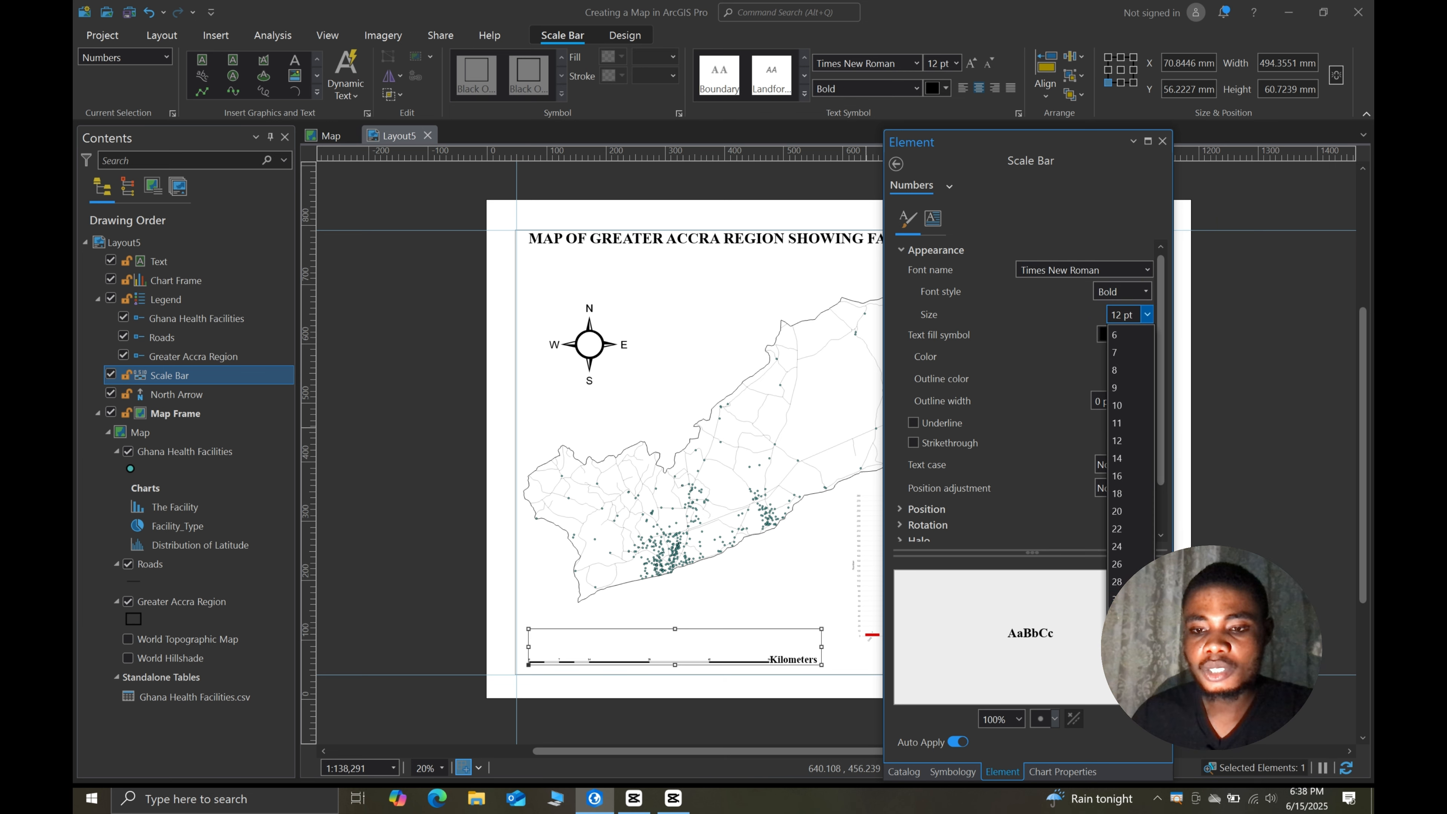
click(1117, 617)
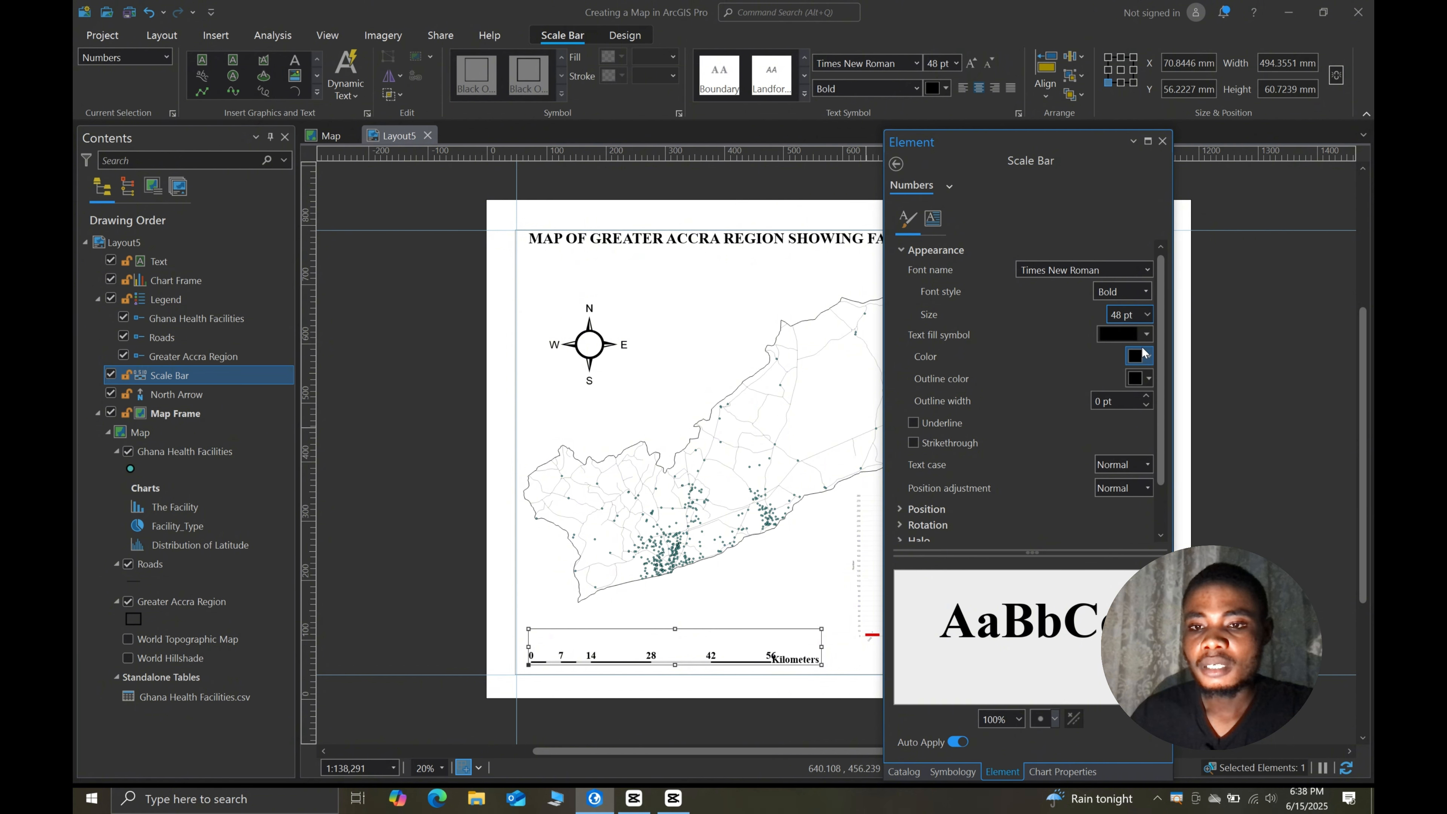
click(1146, 315)
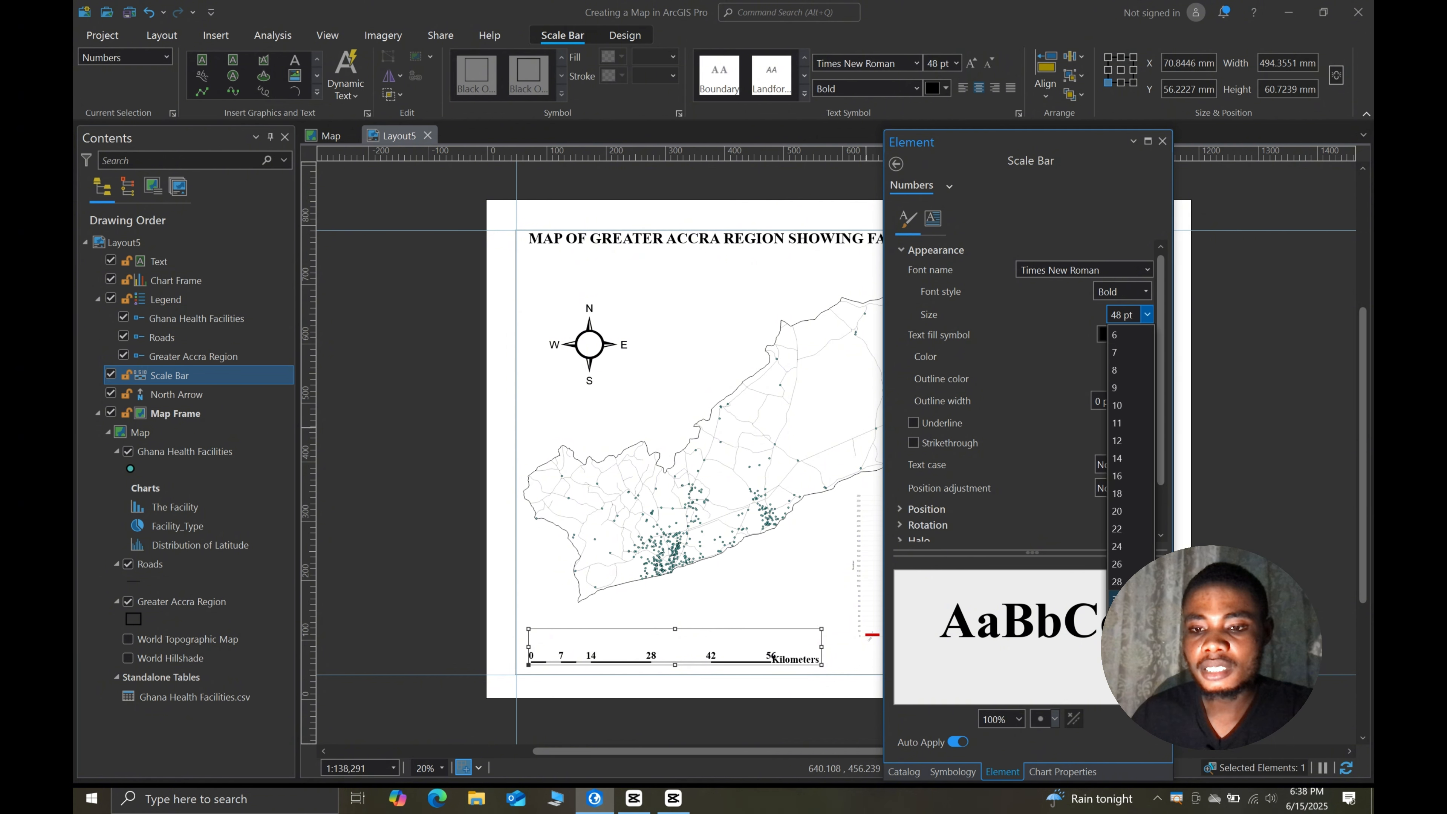
click(1116, 599)
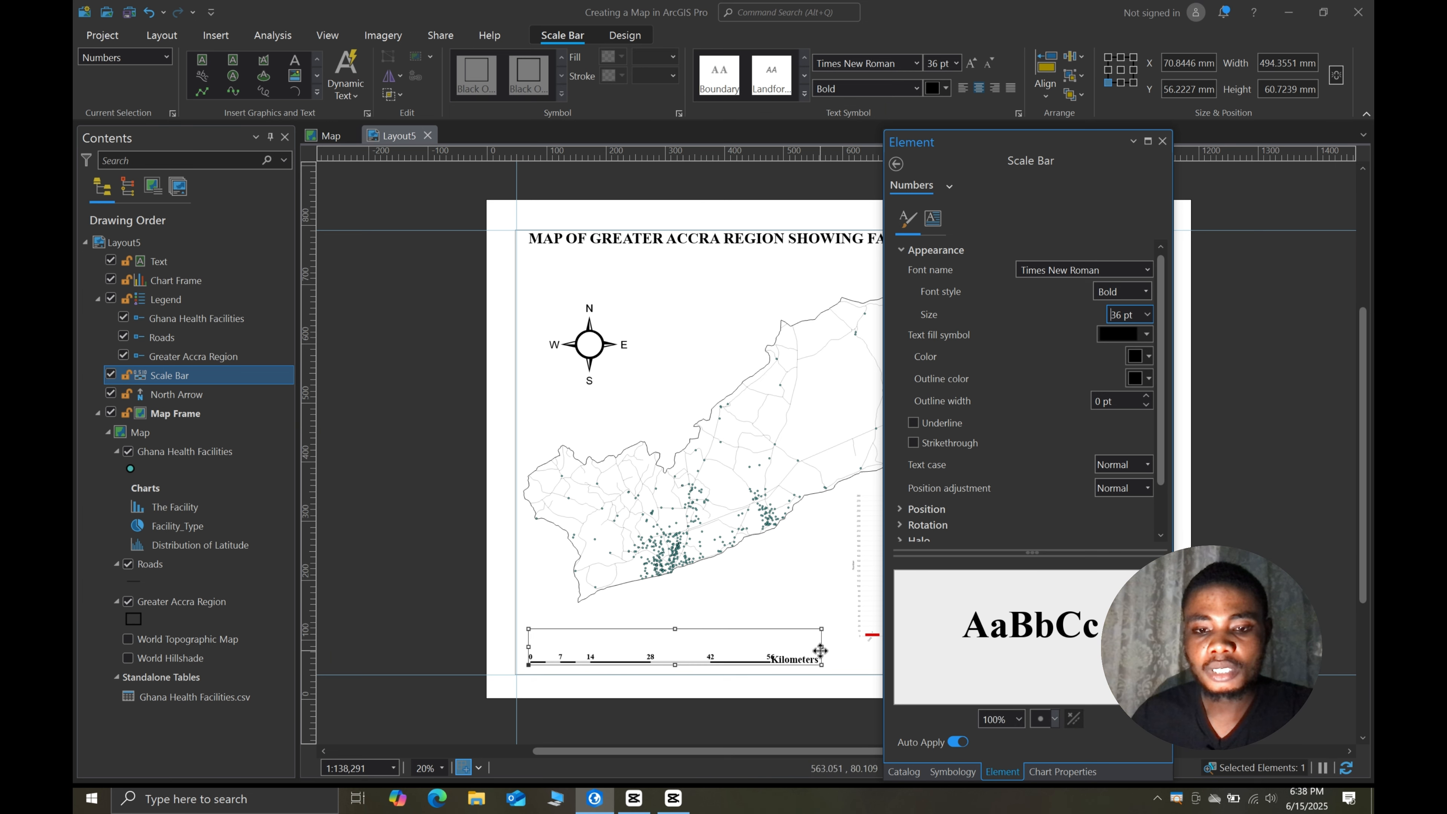
- Widen the scale bar to about 554 mm
drag(820, 647, 840, 648)
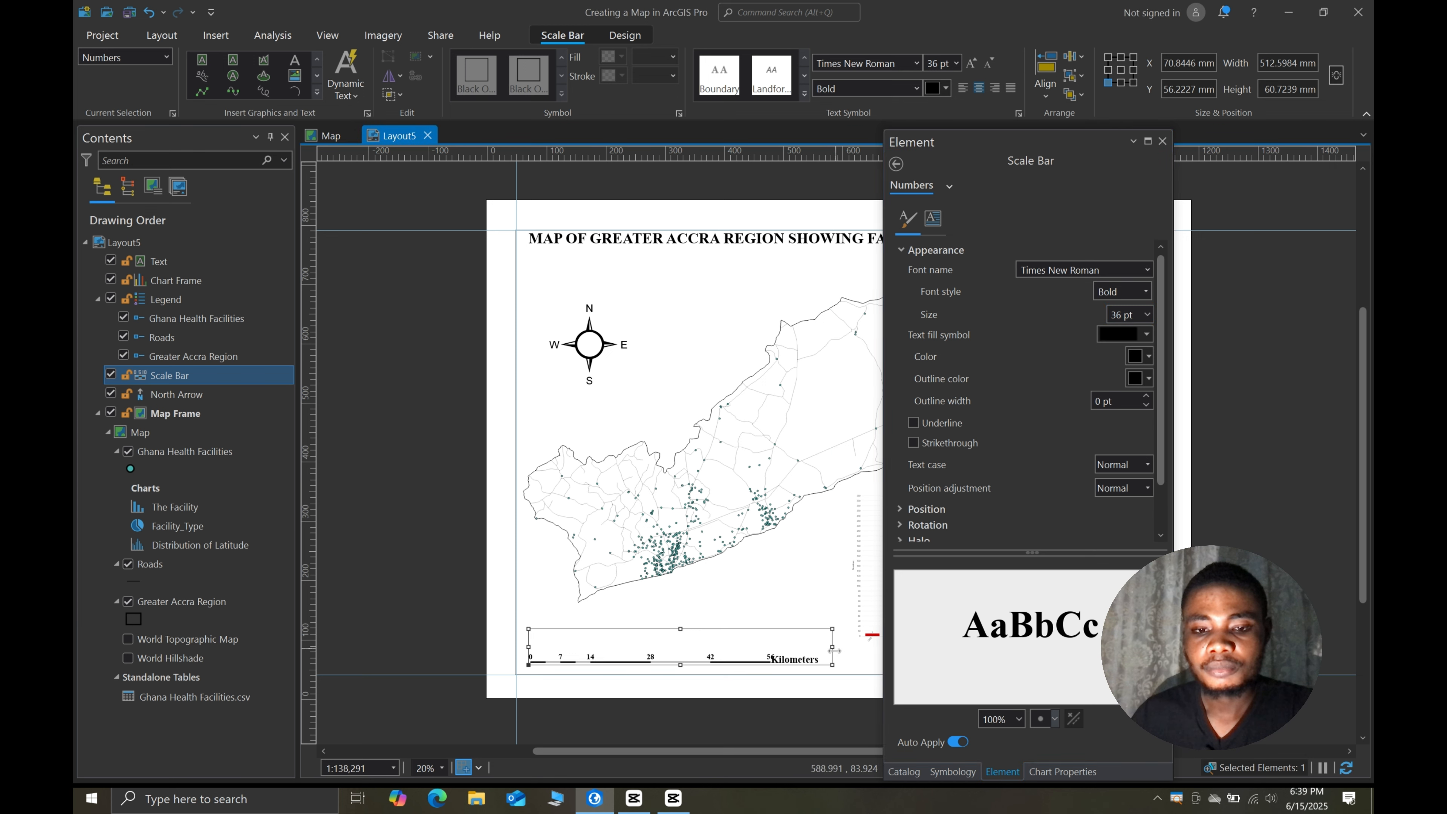
drag(832, 648, 857, 648)
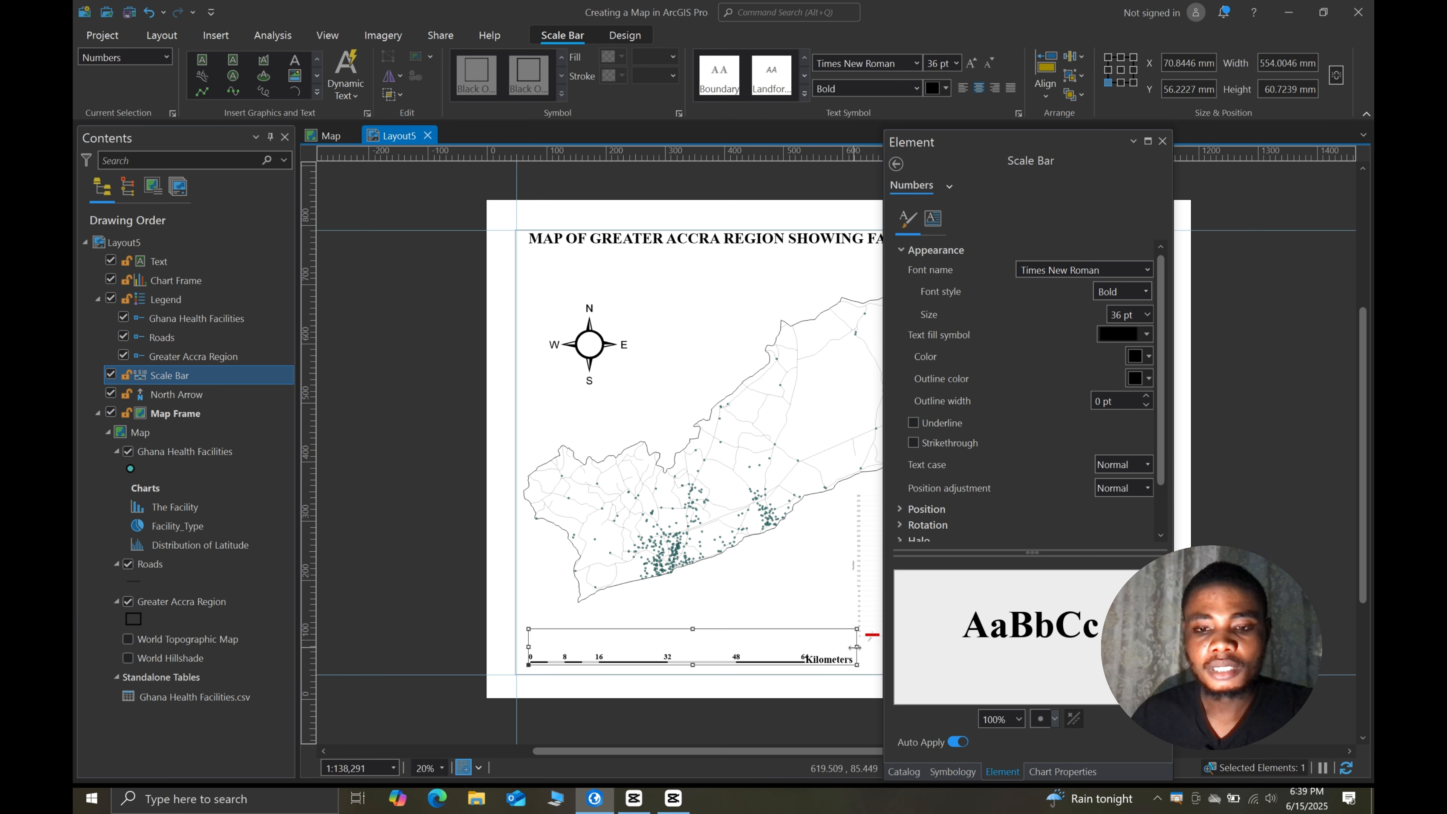
scroll(981, 282, down, 2)
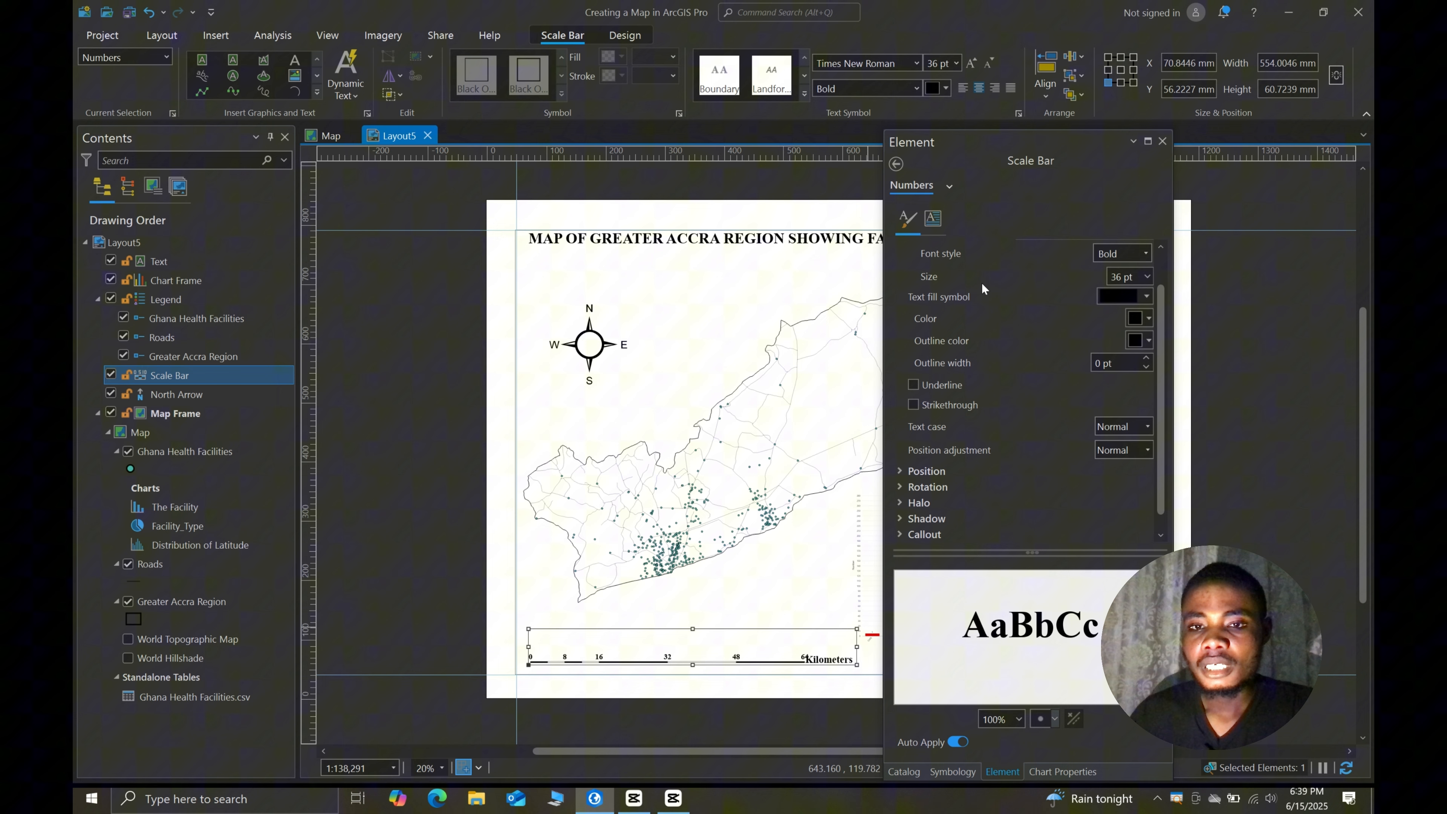
- Increase the bar height of the scale bar to make its alternating segments thicker
click(896, 164)
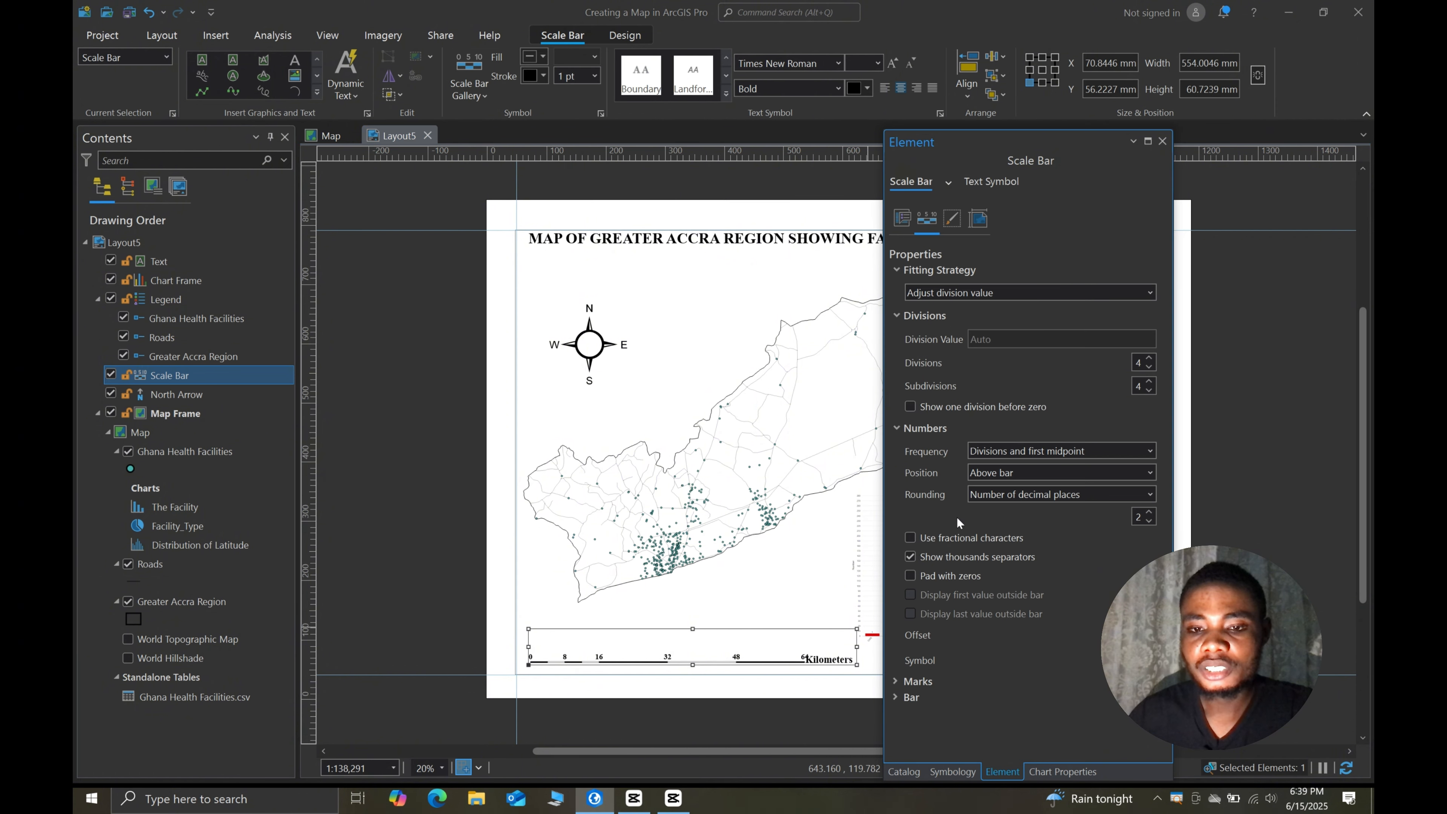
click(895, 697)
scroll(946, 708, down, 3)
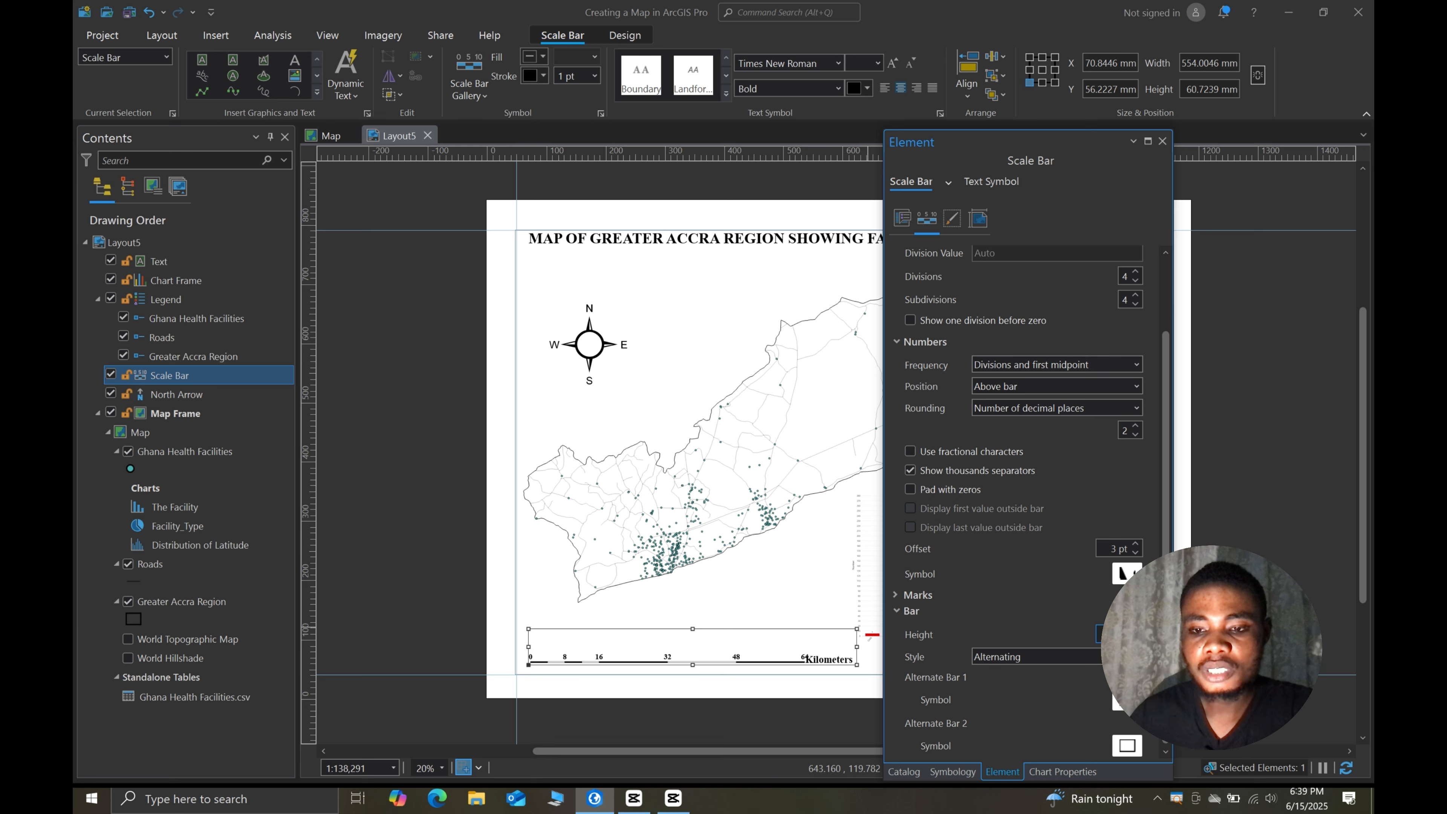
click(1135, 629)
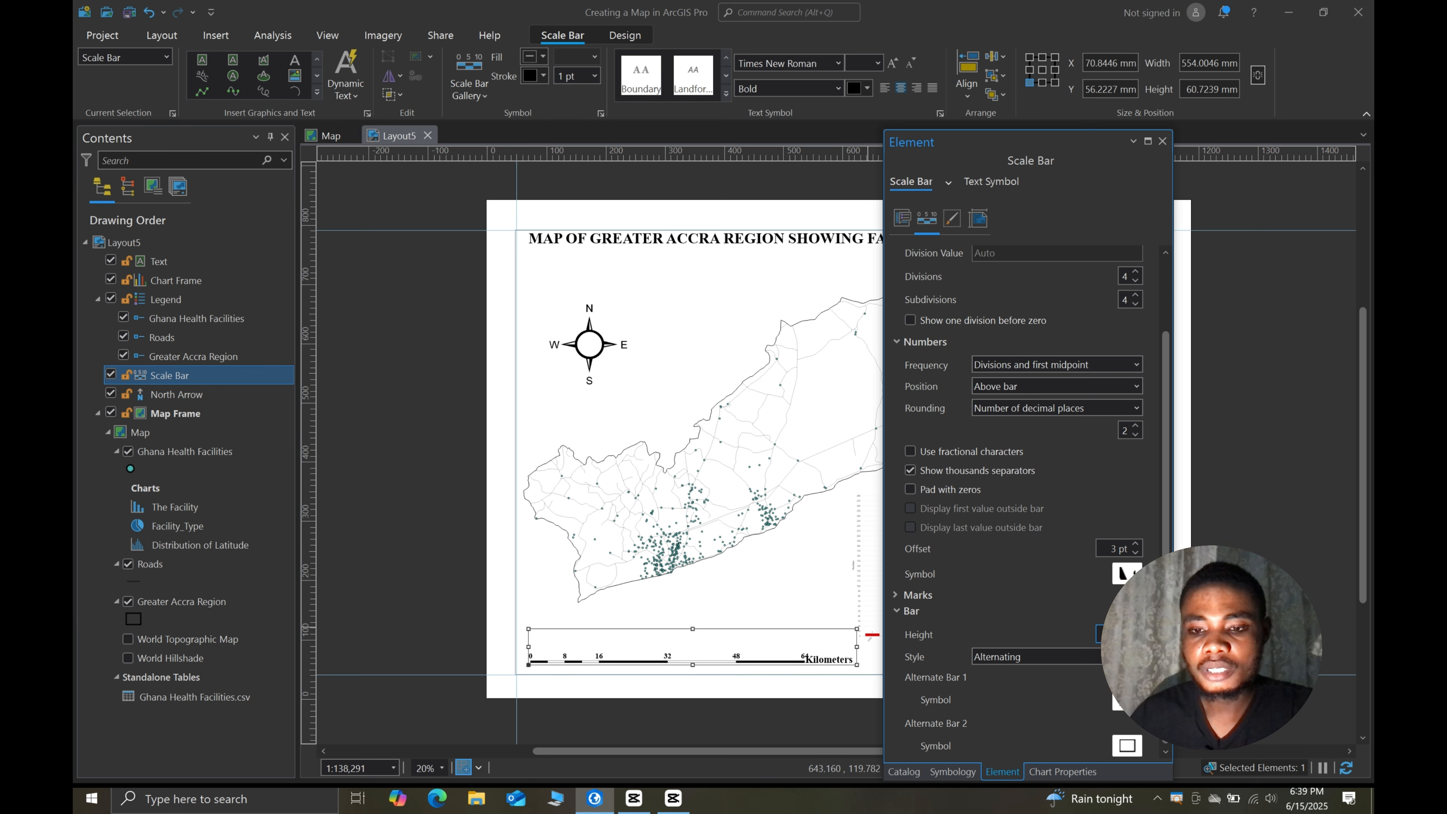
click(1135, 629)
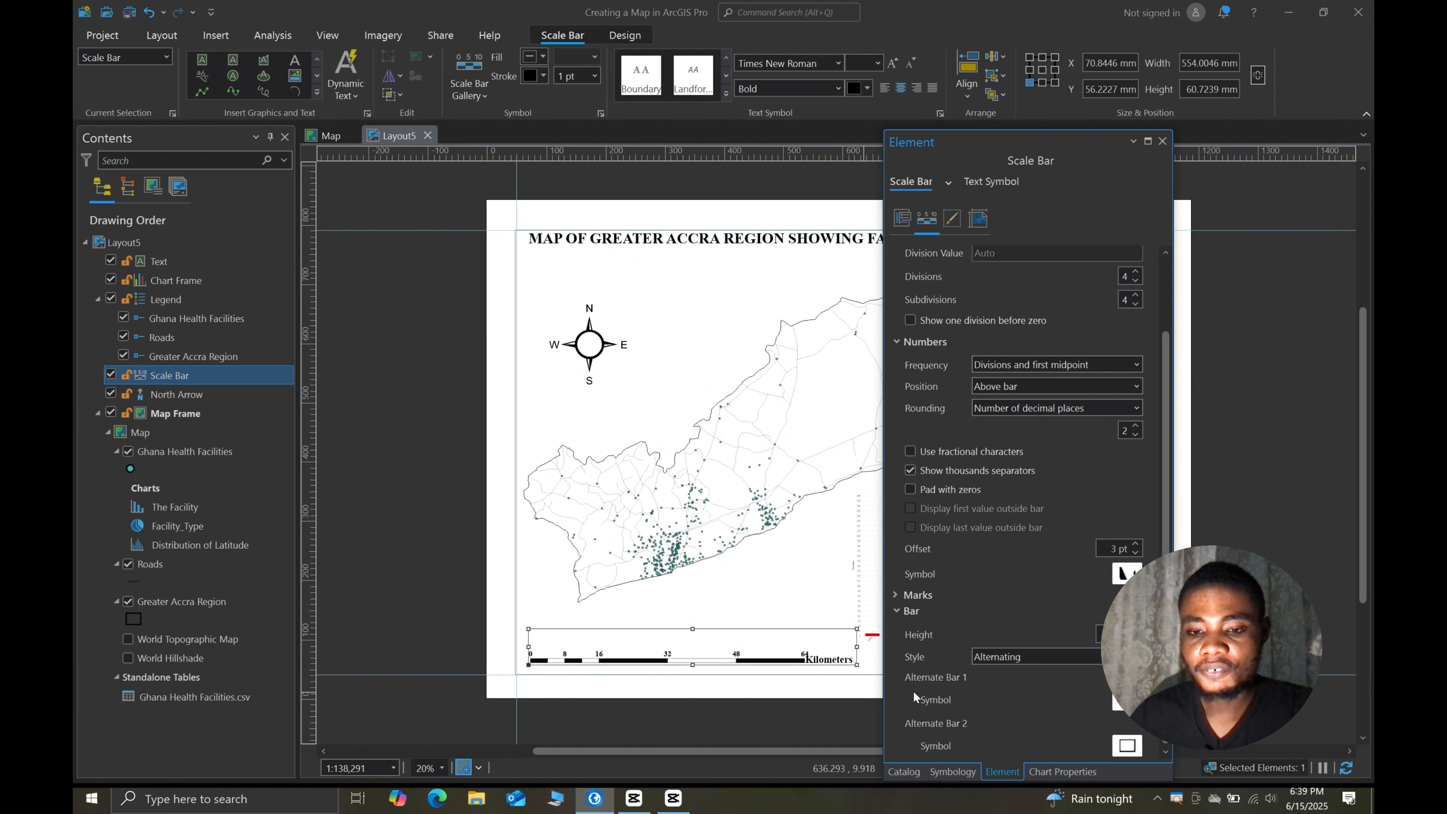
click(896, 594)
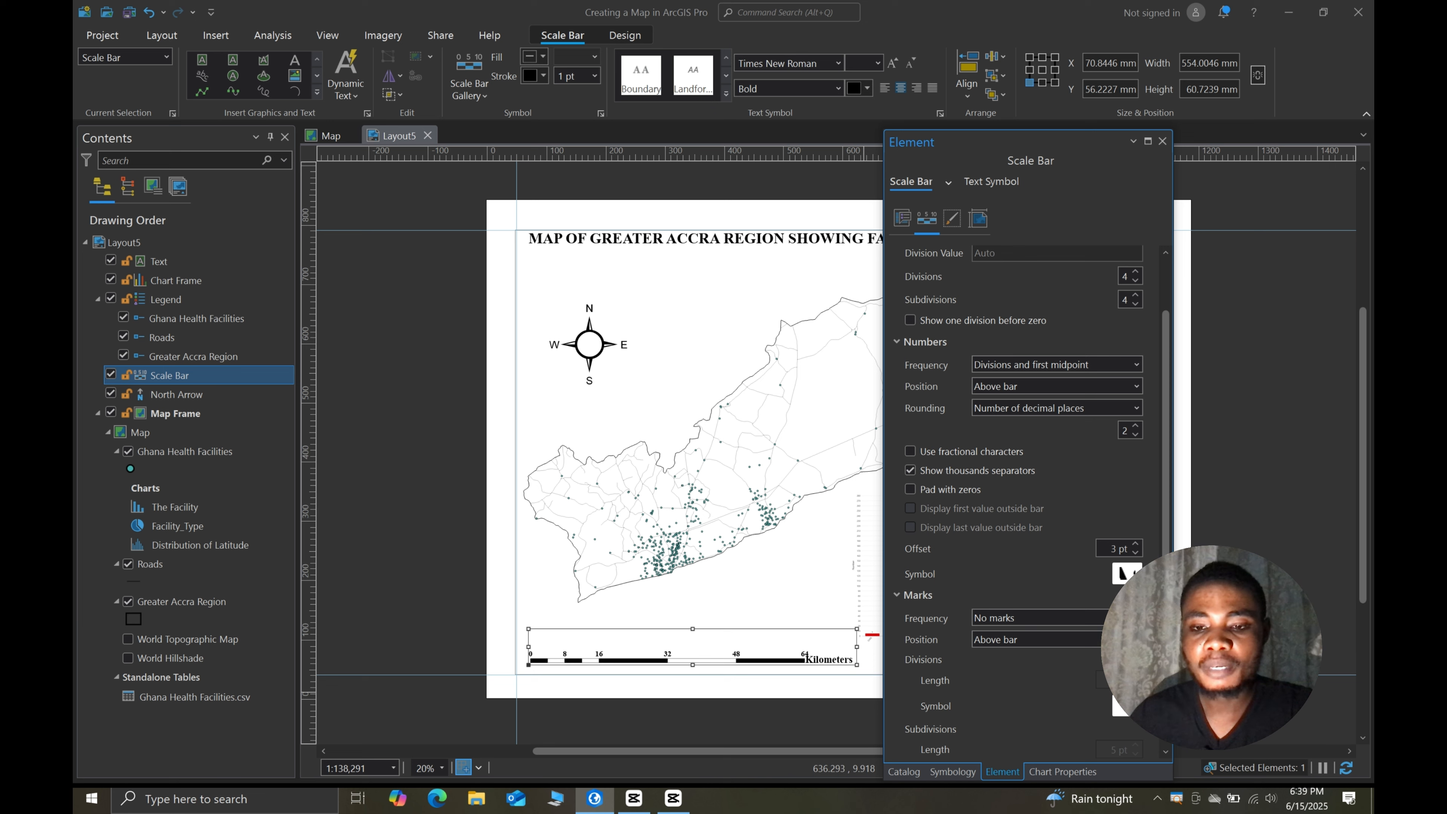
click(1043, 618)
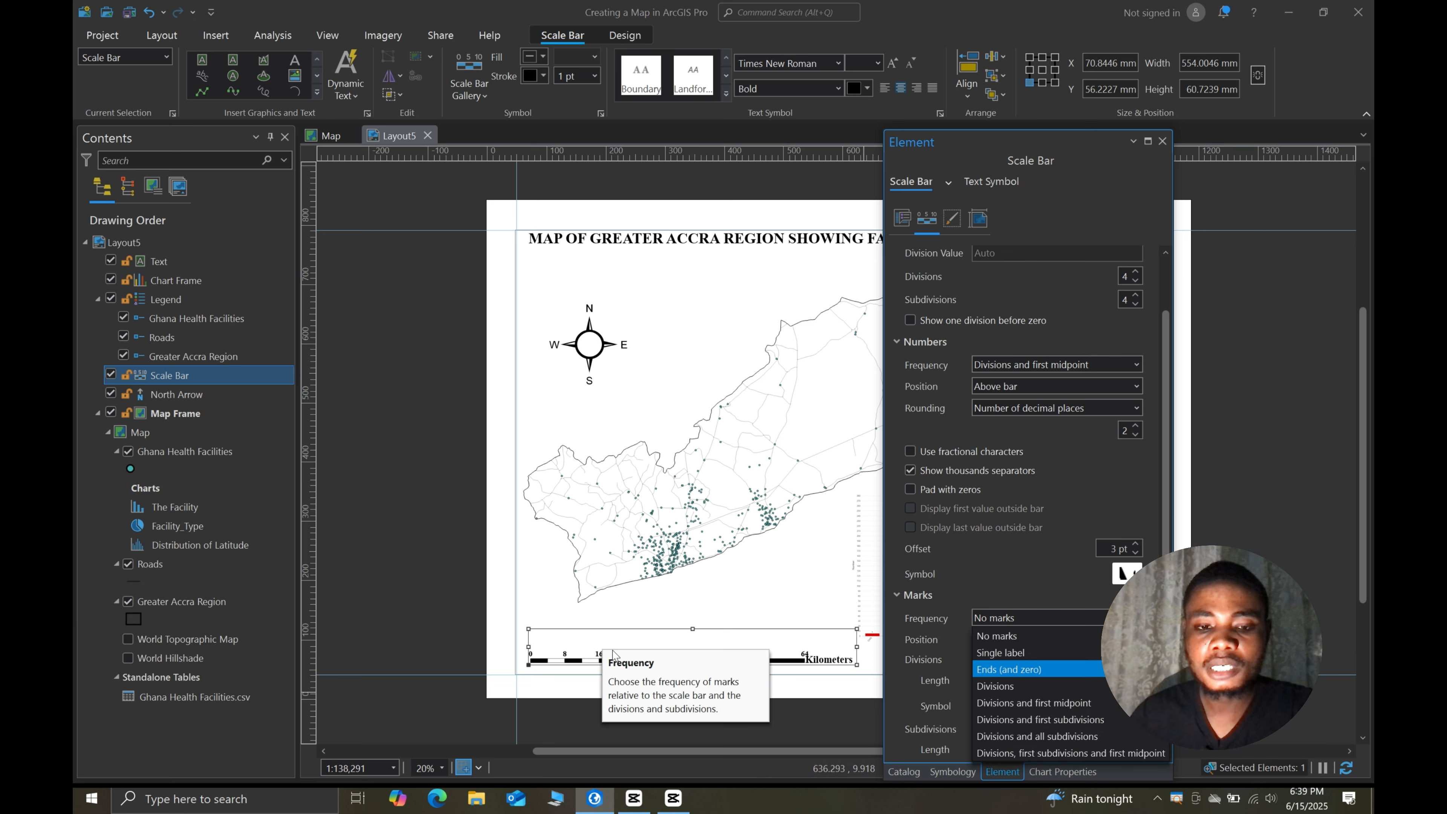
click(979, 591)
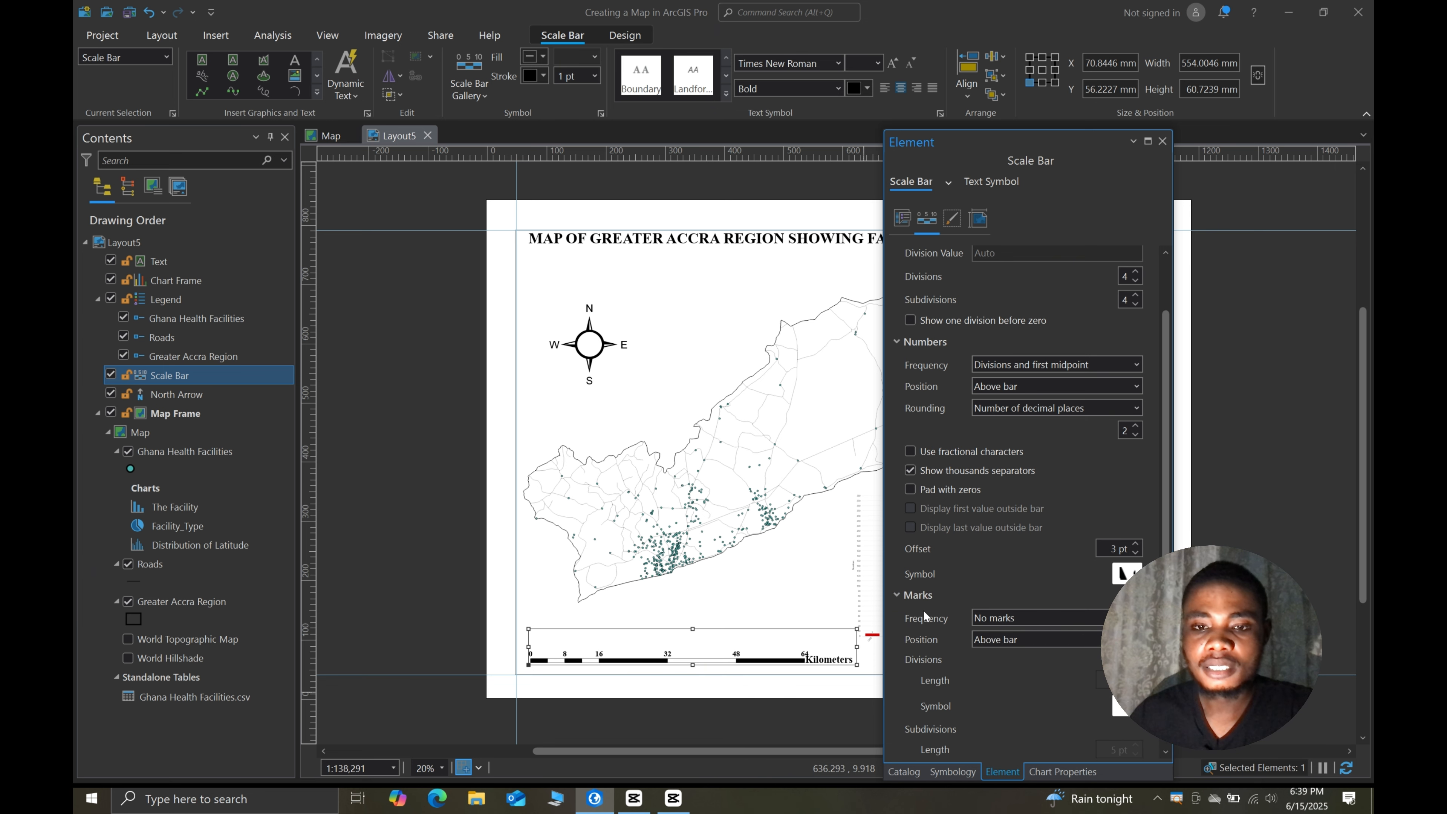
- Close the Element, Symbology and Chart Properties panes and dock the Catalog pane beside the layout
click(1161, 141)
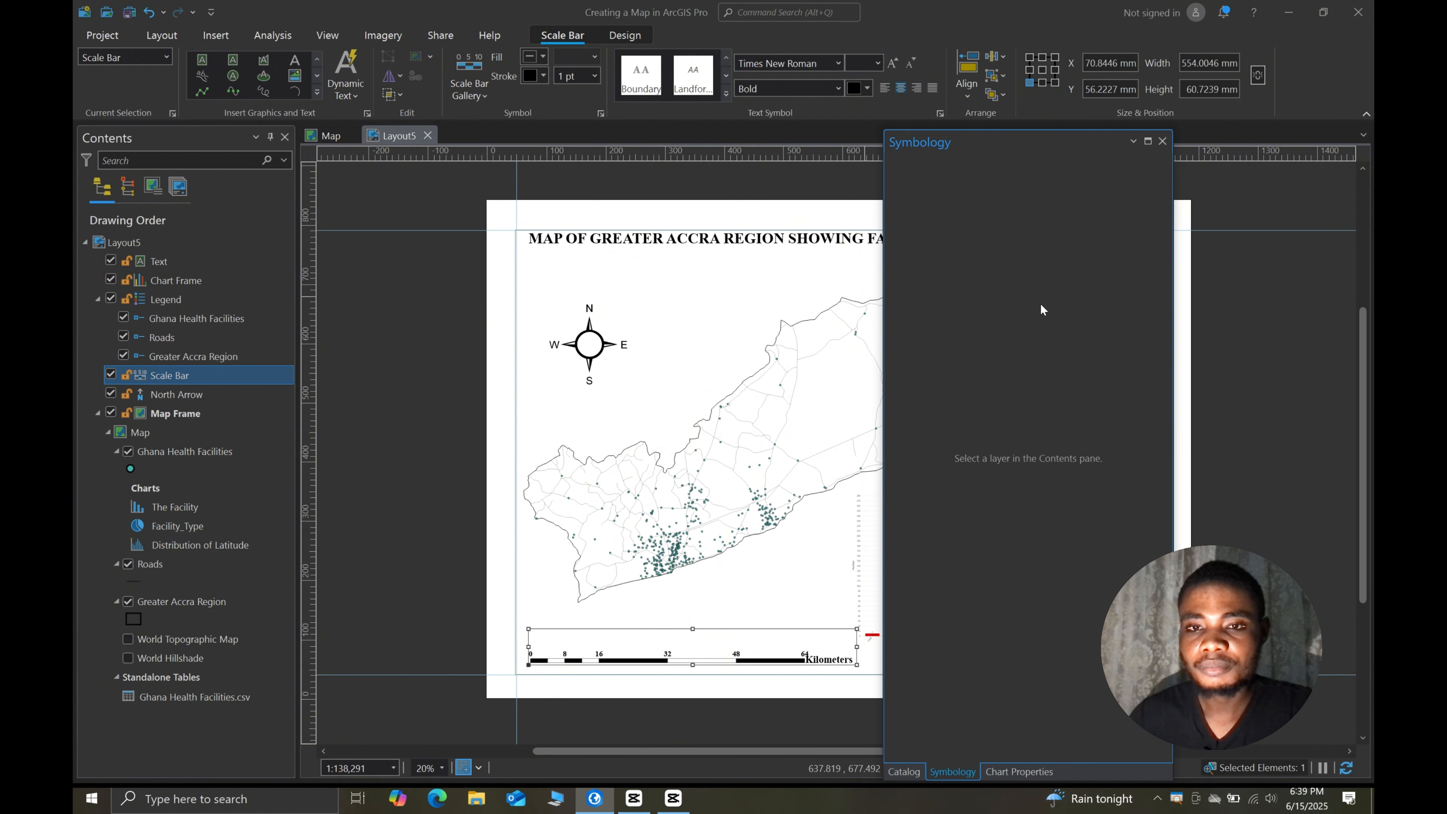
click(1162, 141)
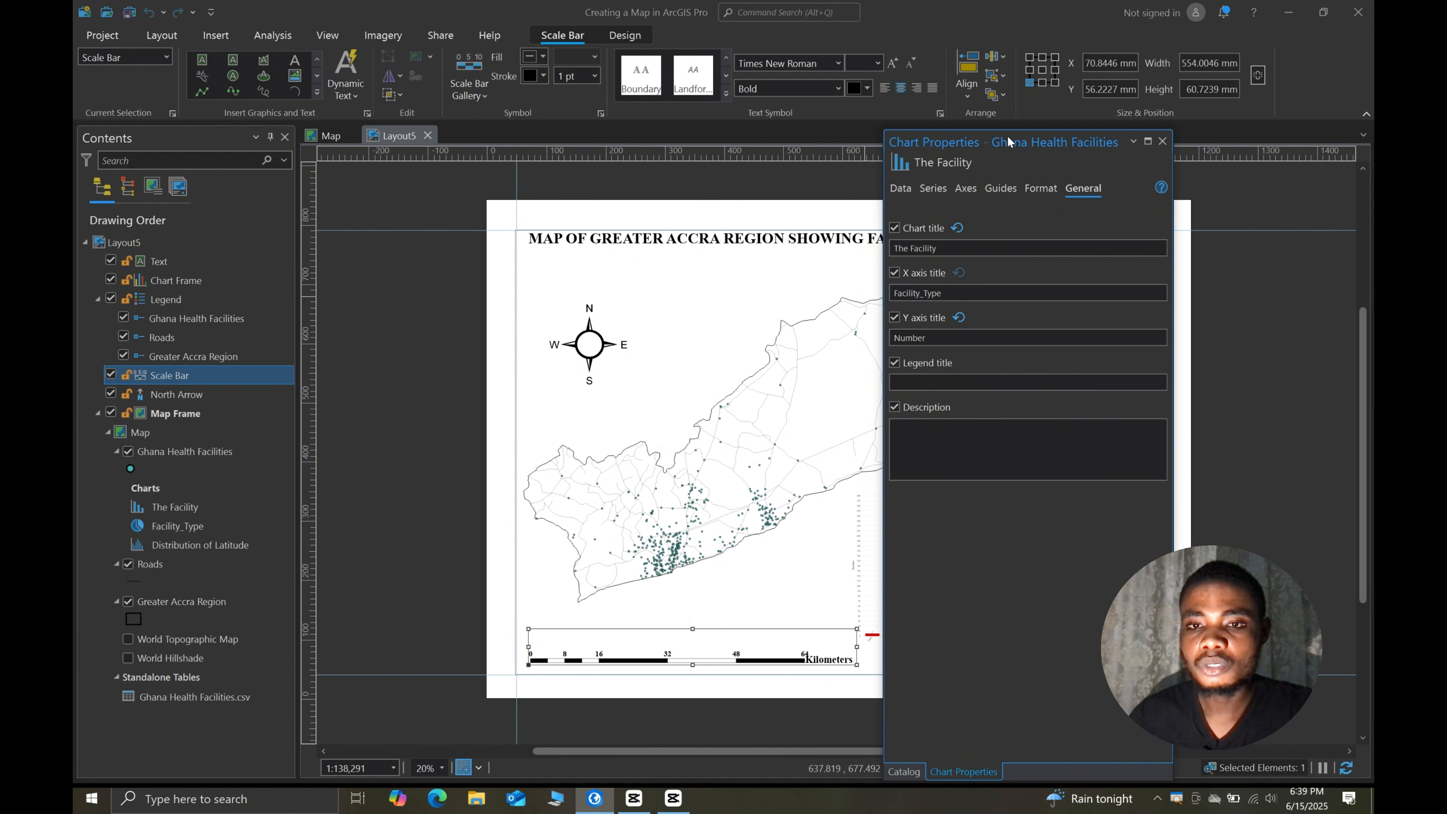
click(1161, 142)
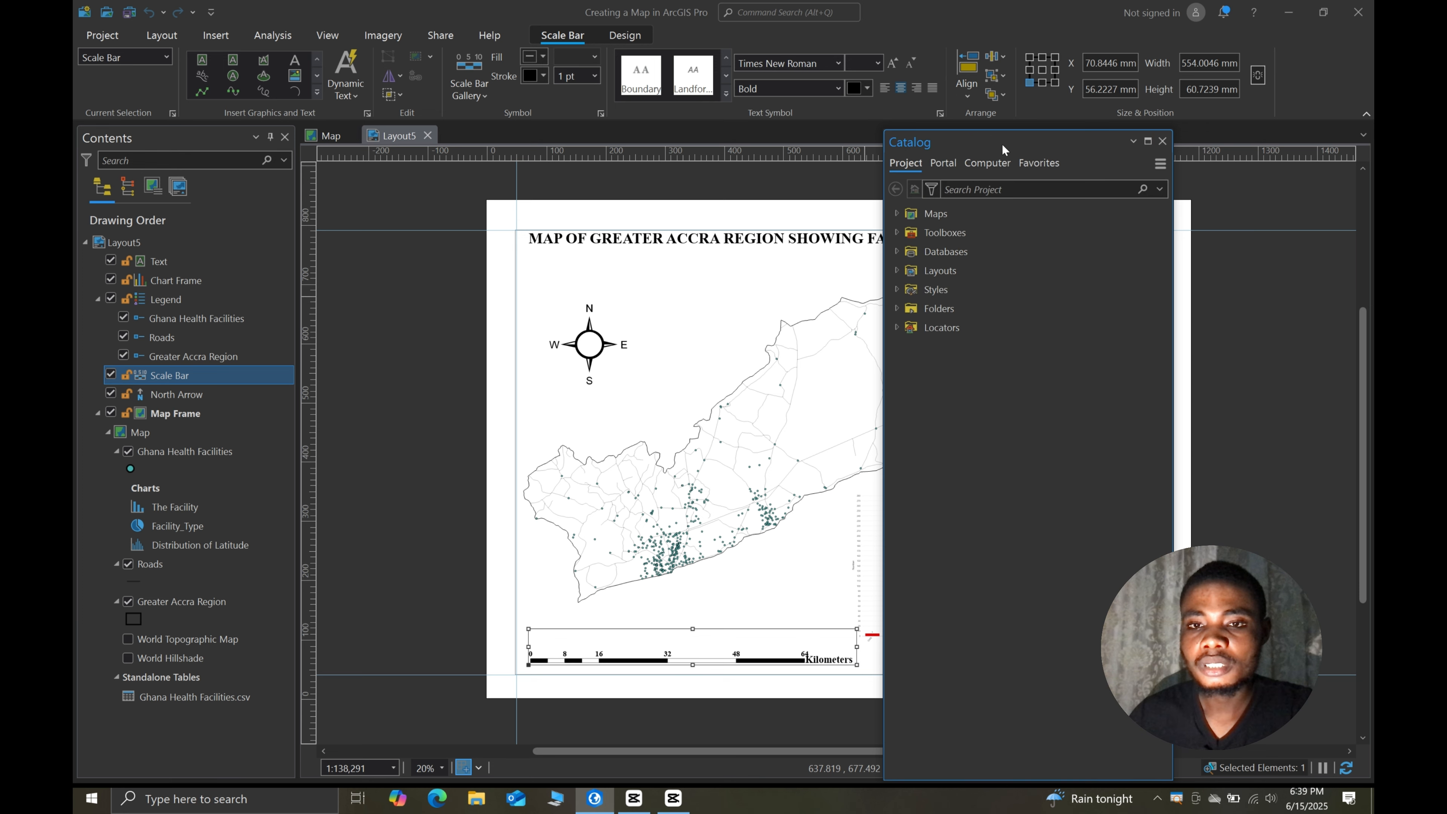
drag(994, 141, 1347, 451)
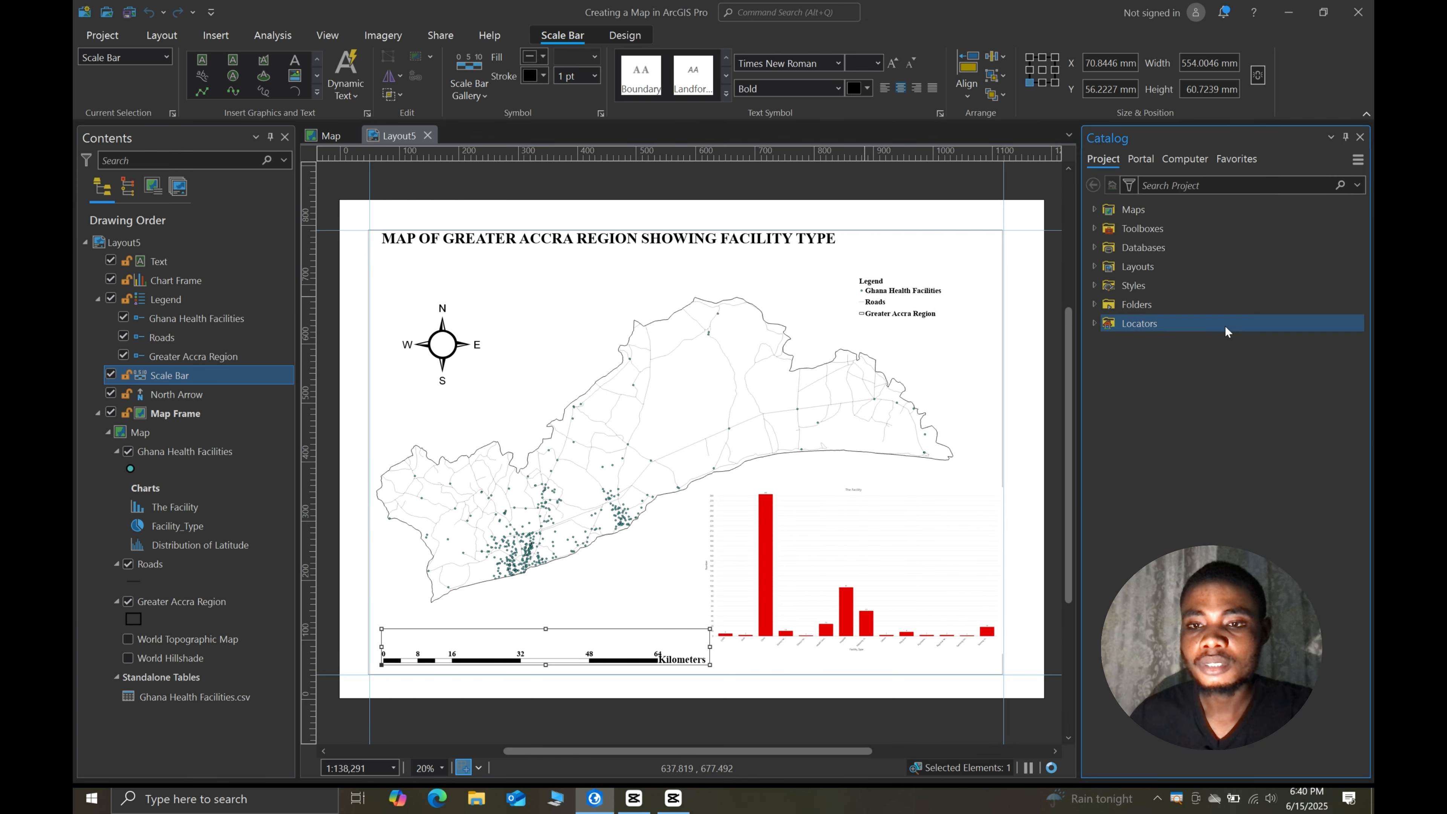
- Activate the map frame, shift the map slightly upward within it, and close the activation
click(795, 560)
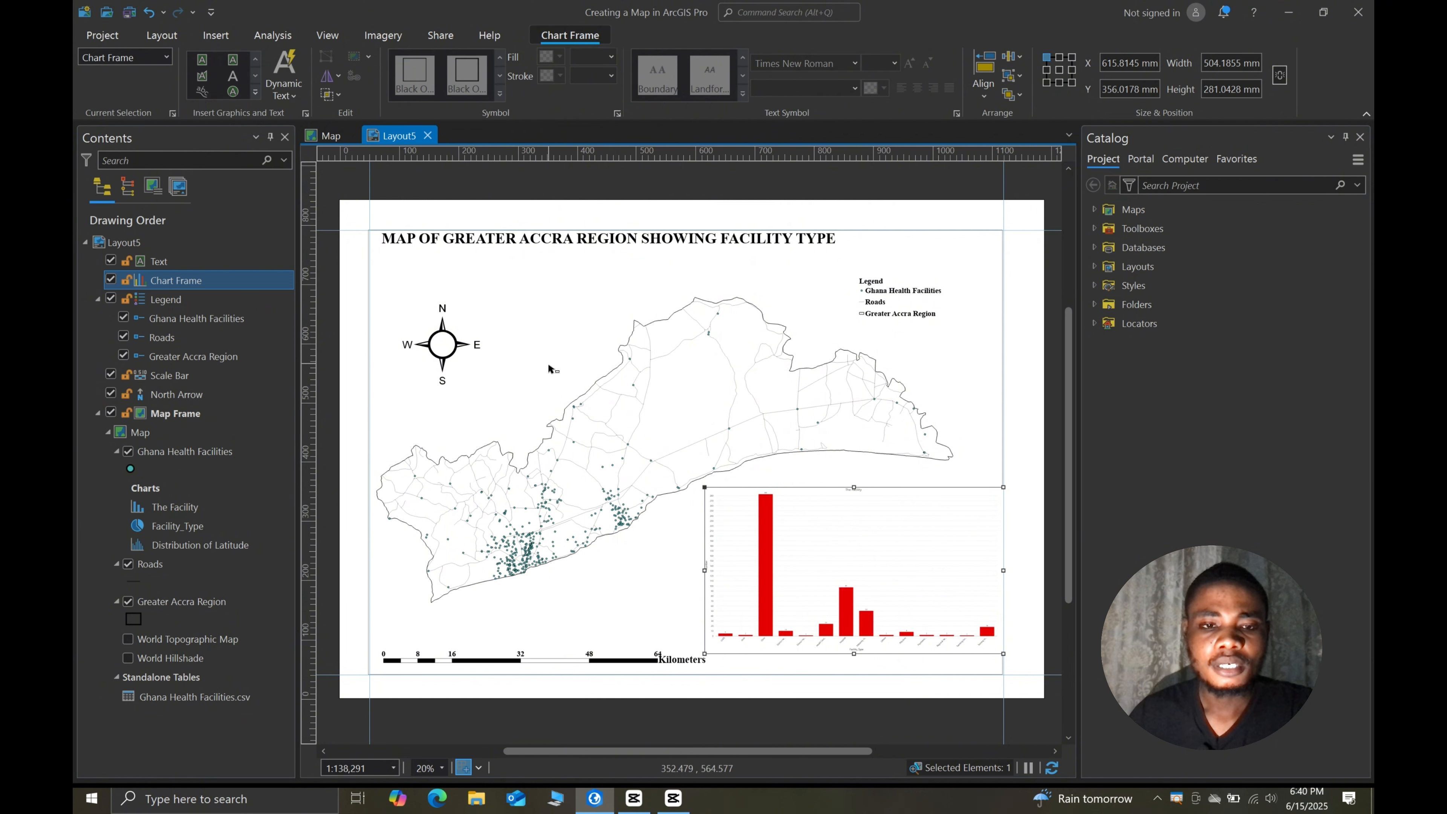
click(587, 464)
right_click(564, 413)
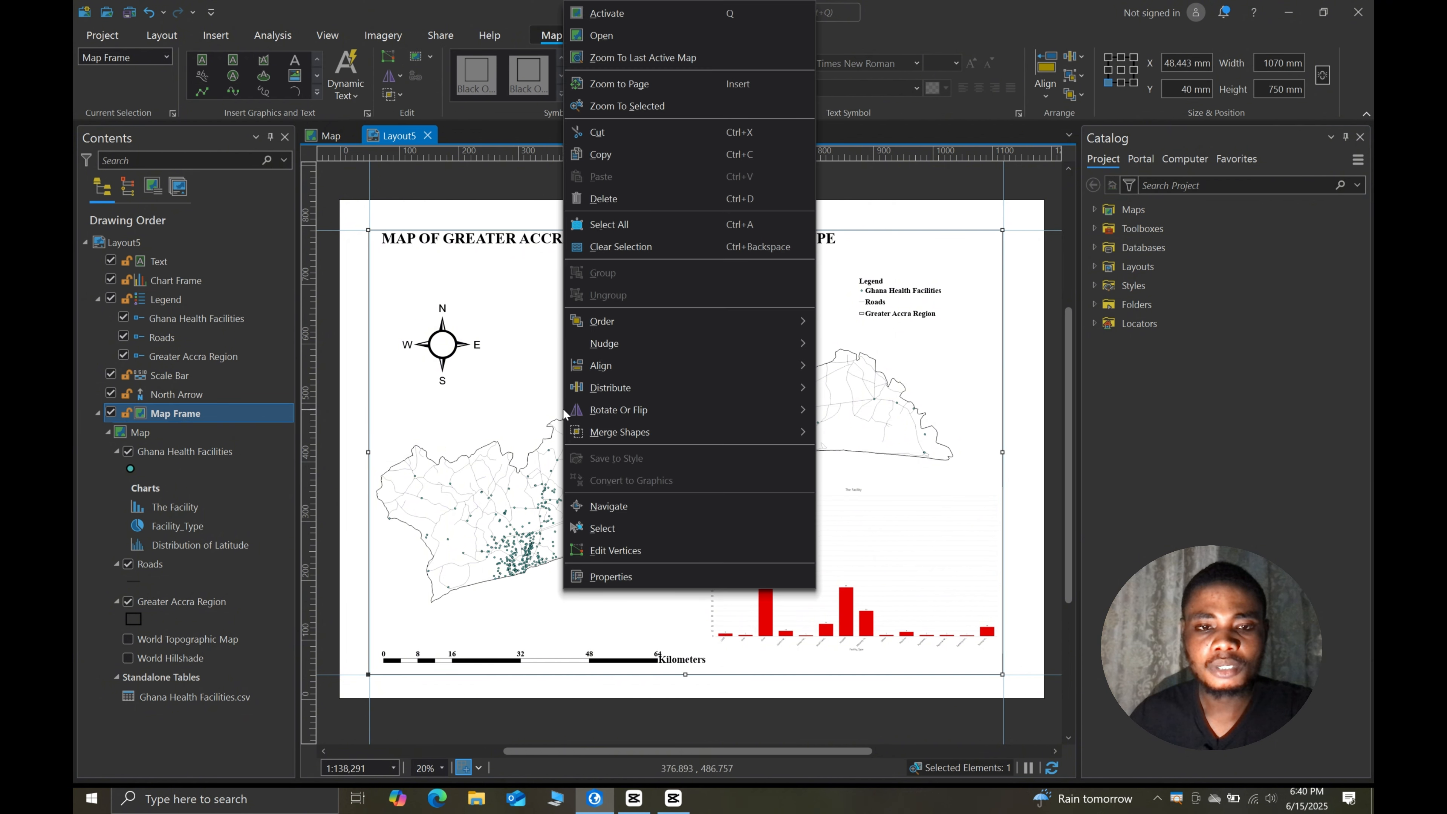
click(605, 13)
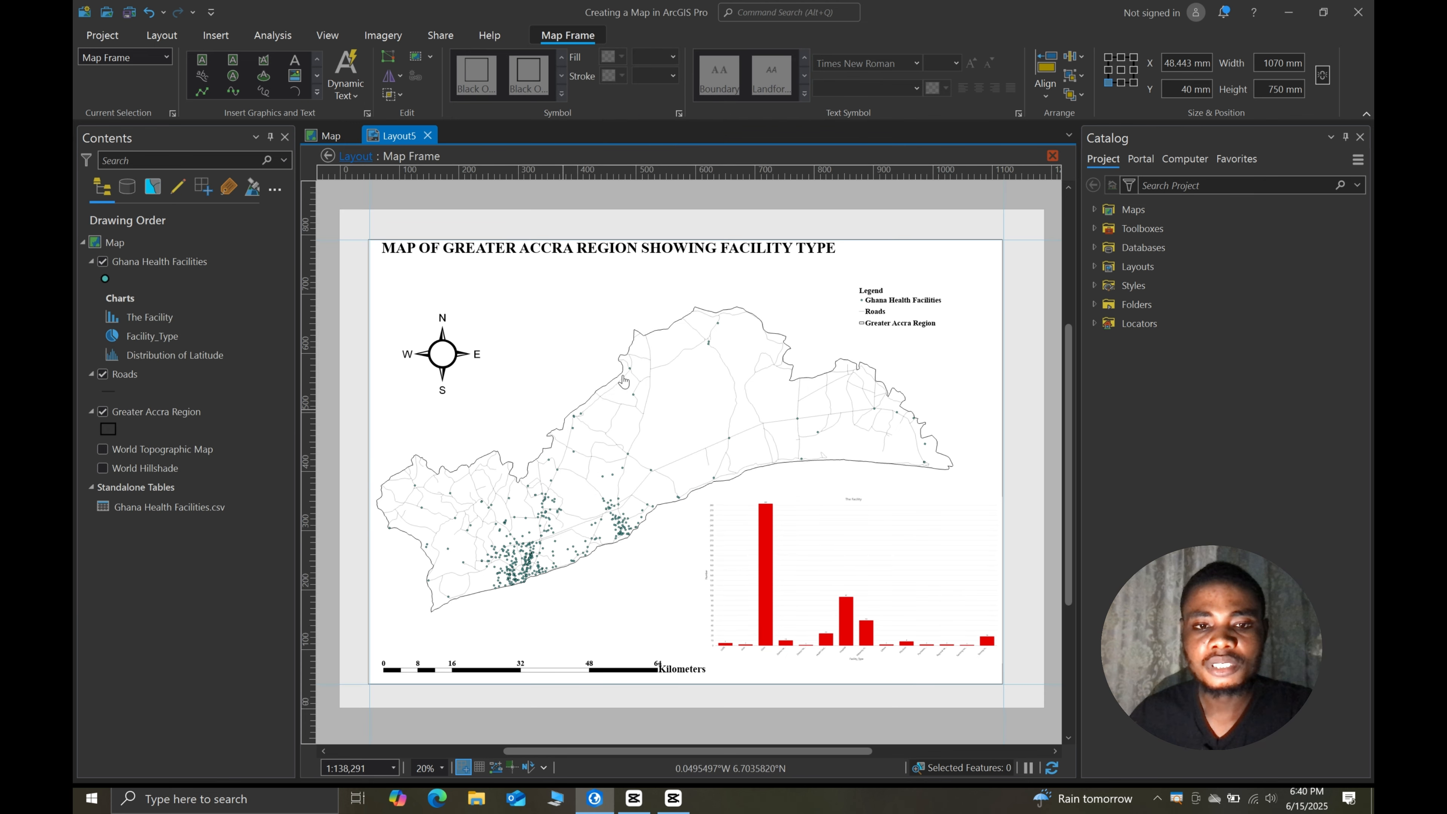
drag(630, 430, 627, 404)
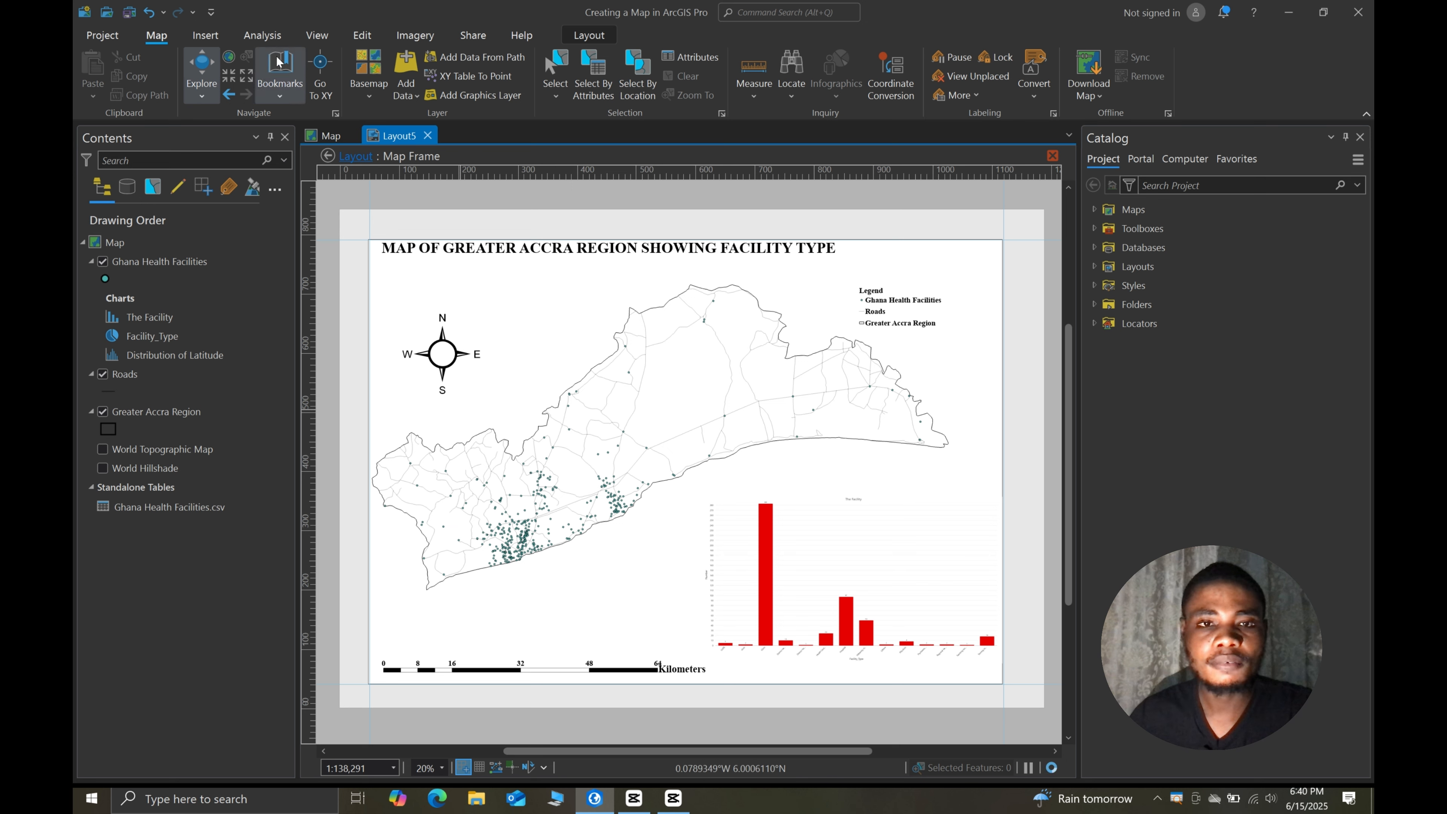
click(589, 34)
click(190, 74)
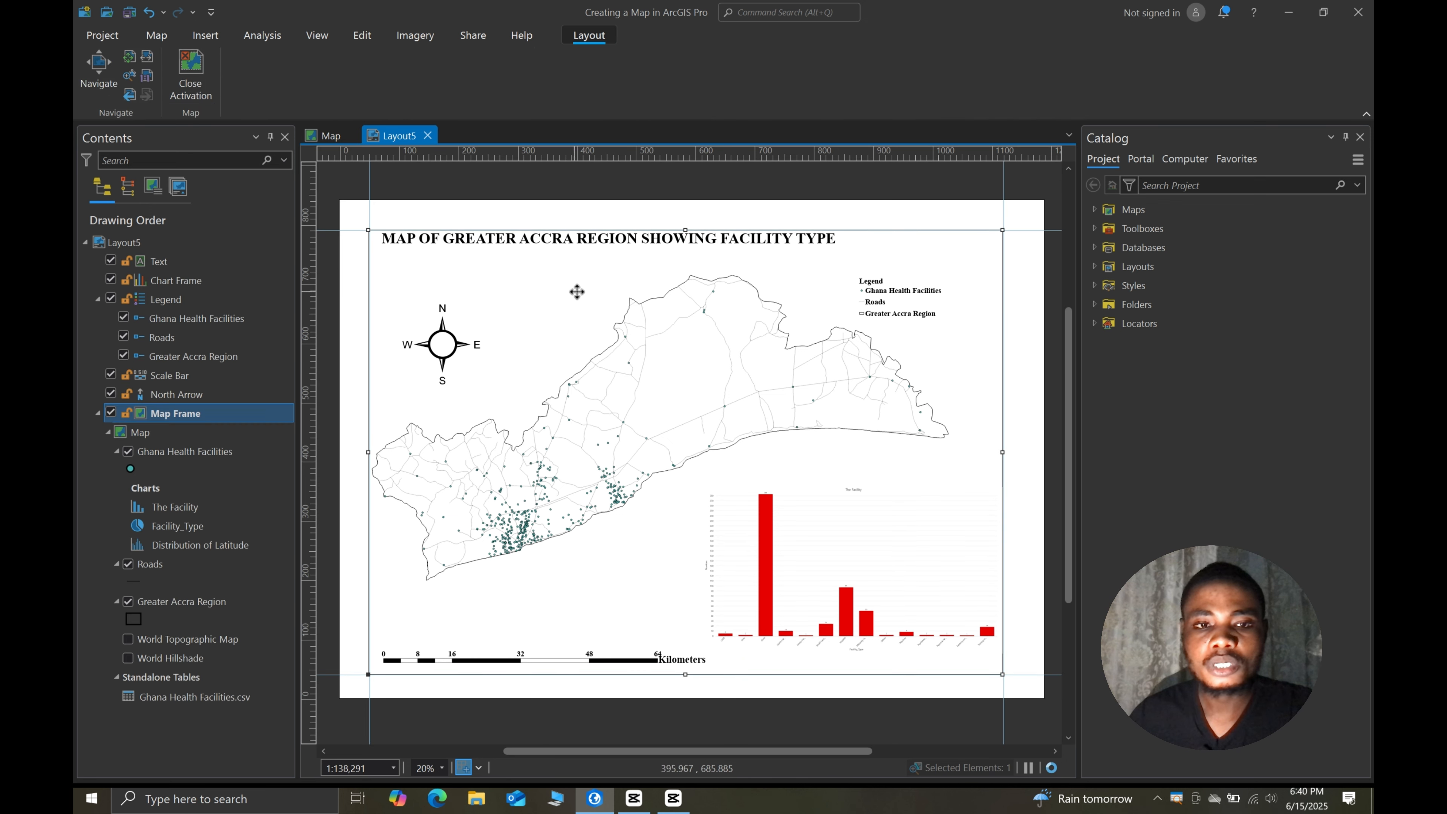
- Center the title near the top of the map frame and move the legend toward the frame's right edge, narrowing its box to fit
click(555, 236)
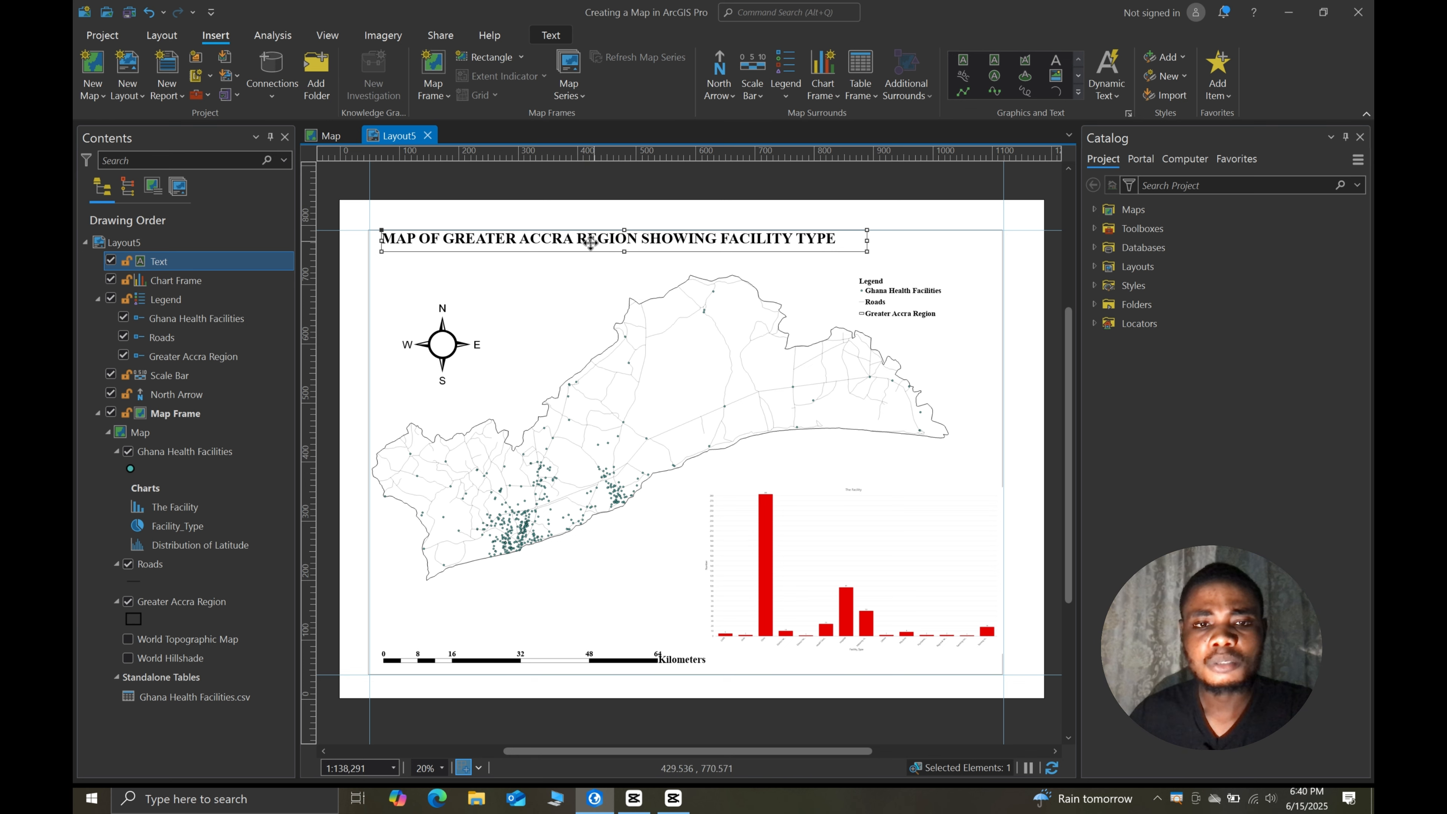
drag(590, 242, 654, 256)
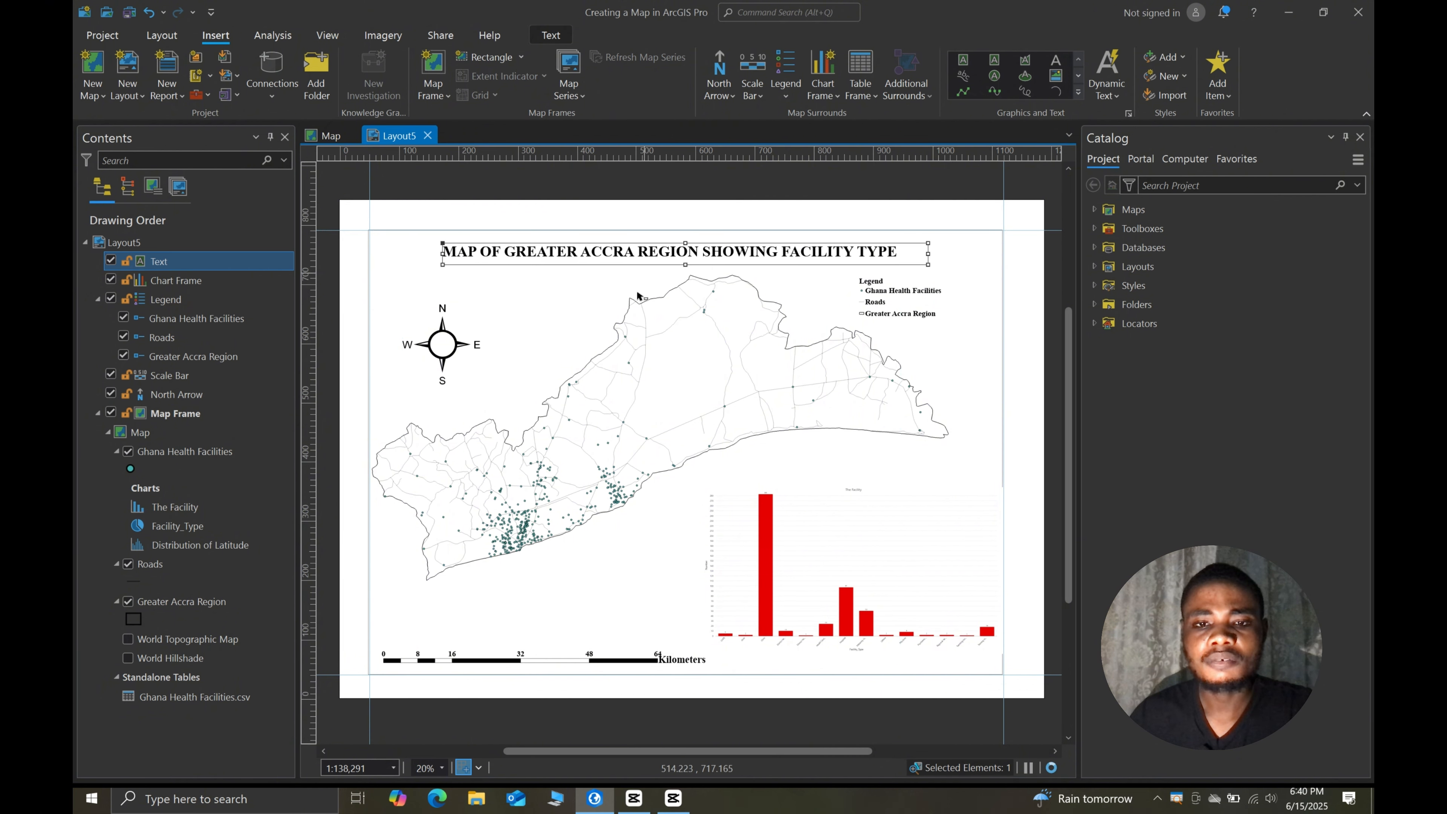
click(895, 298)
drag(881, 296, 917, 319)
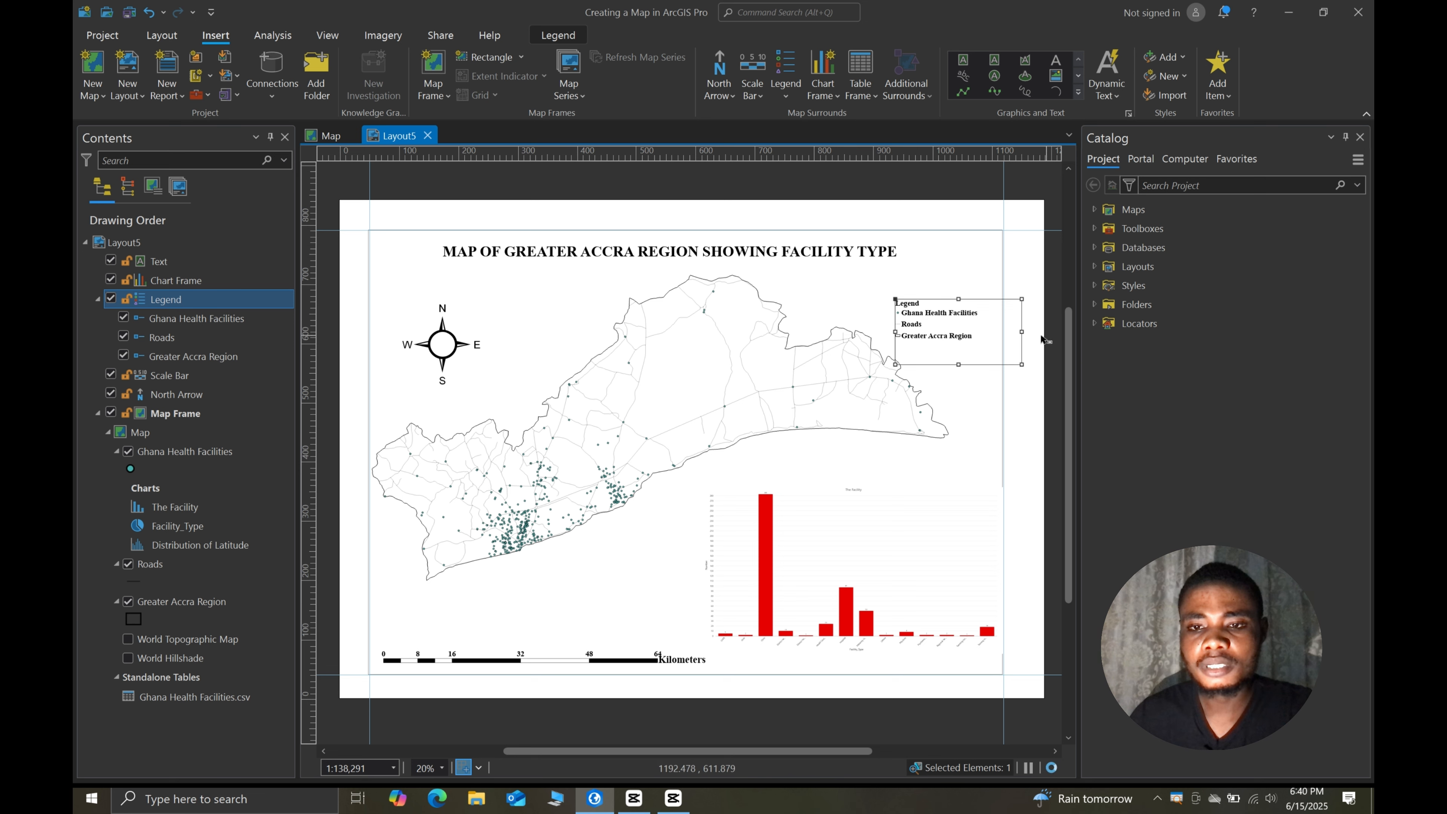
drag(1022, 331, 942, 326)
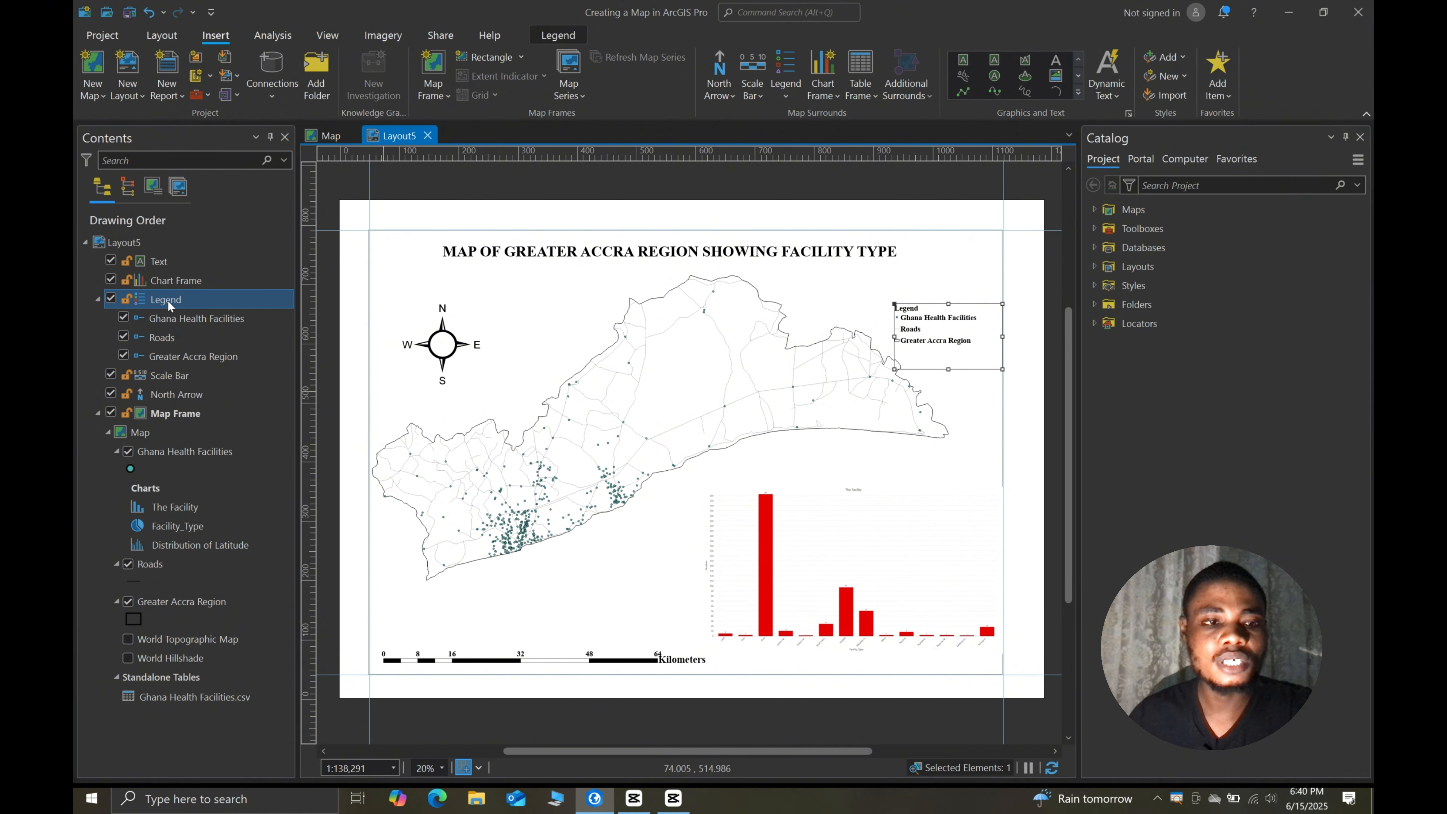
- Try hiding the Ghana Health Facilities item in the legend, and show it again
click(123, 317)
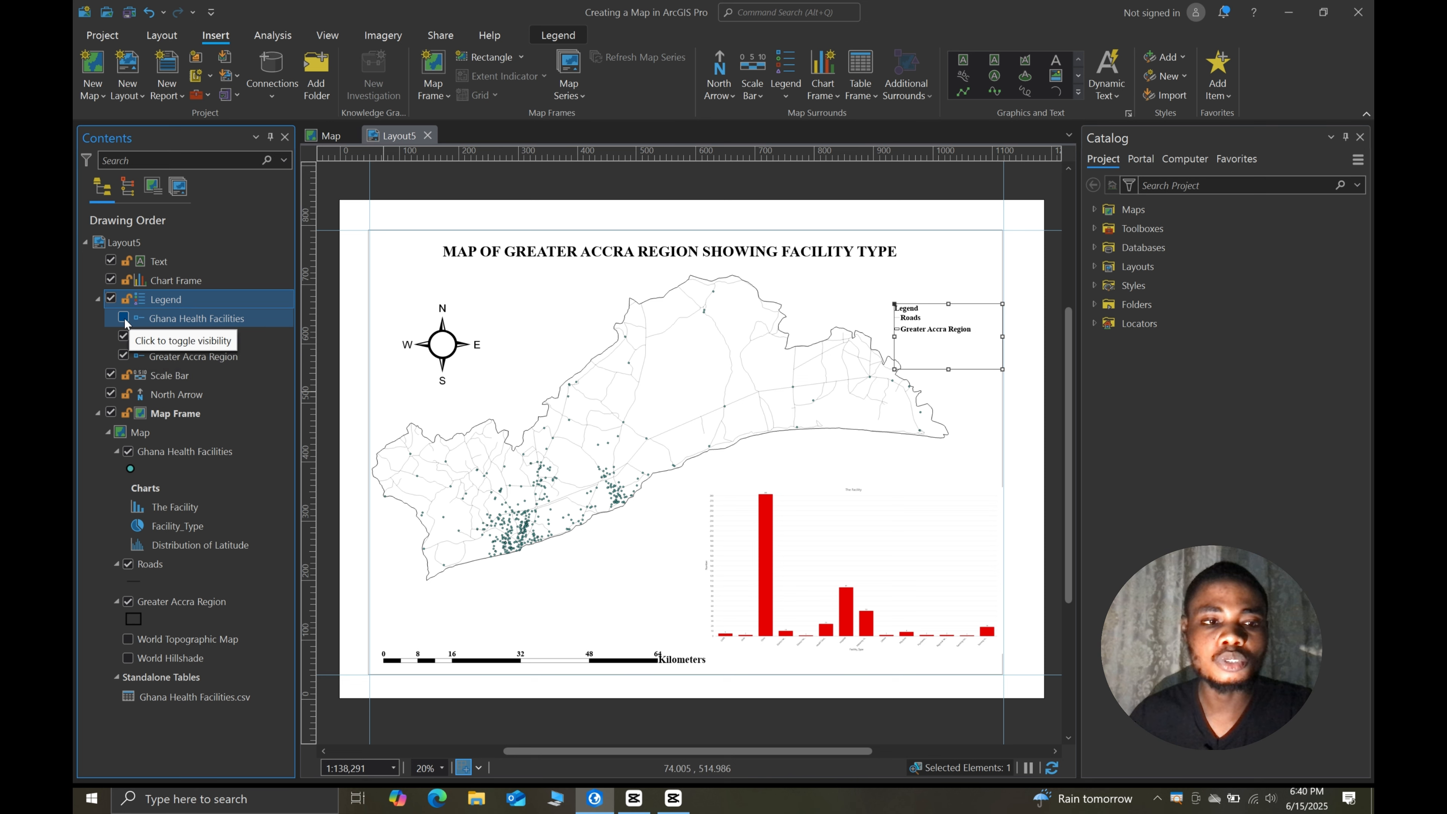
click(125, 318)
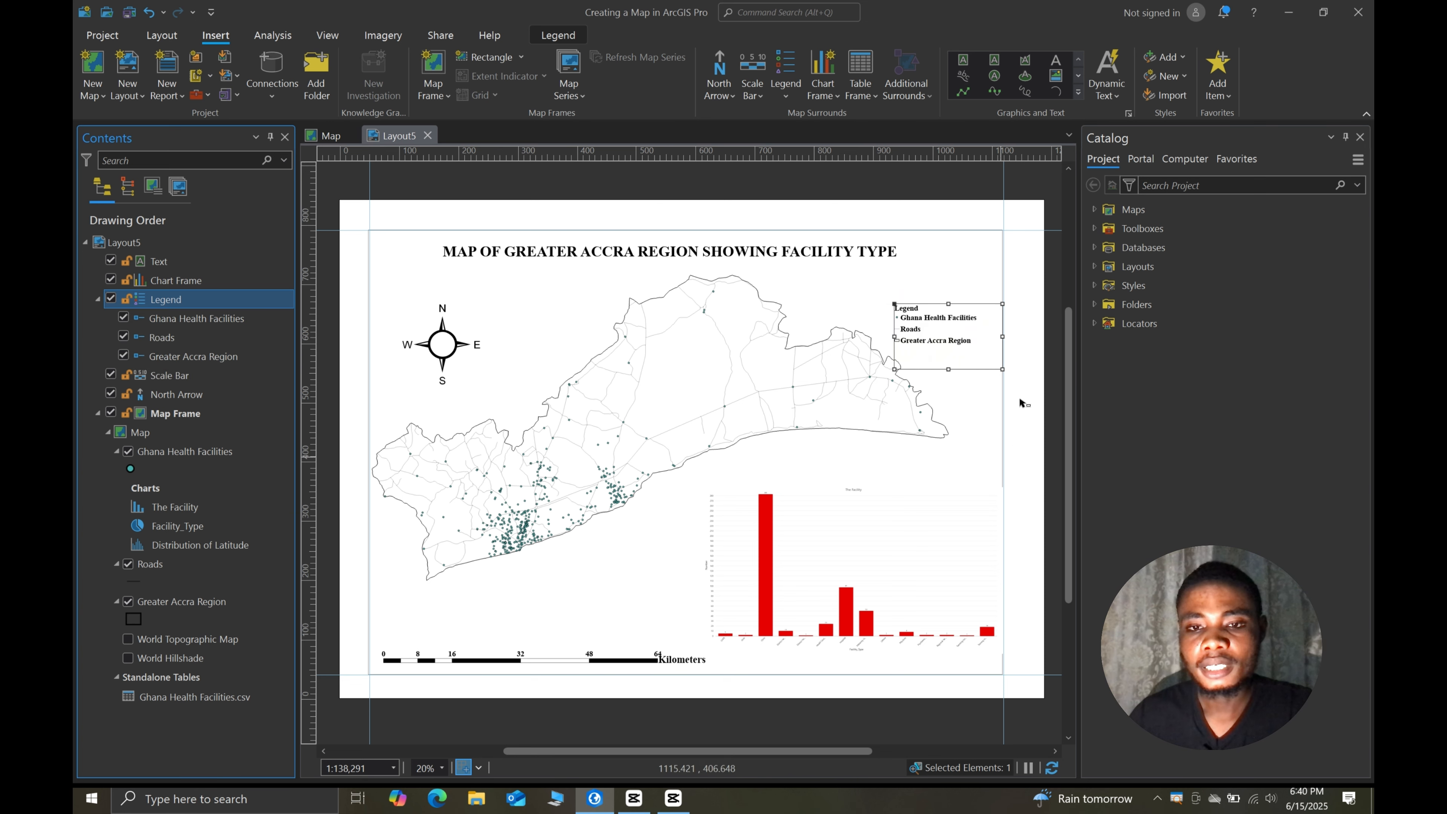
- Add the Black Horizontal Label Grid measured grid to the map frame
click(581, 613)
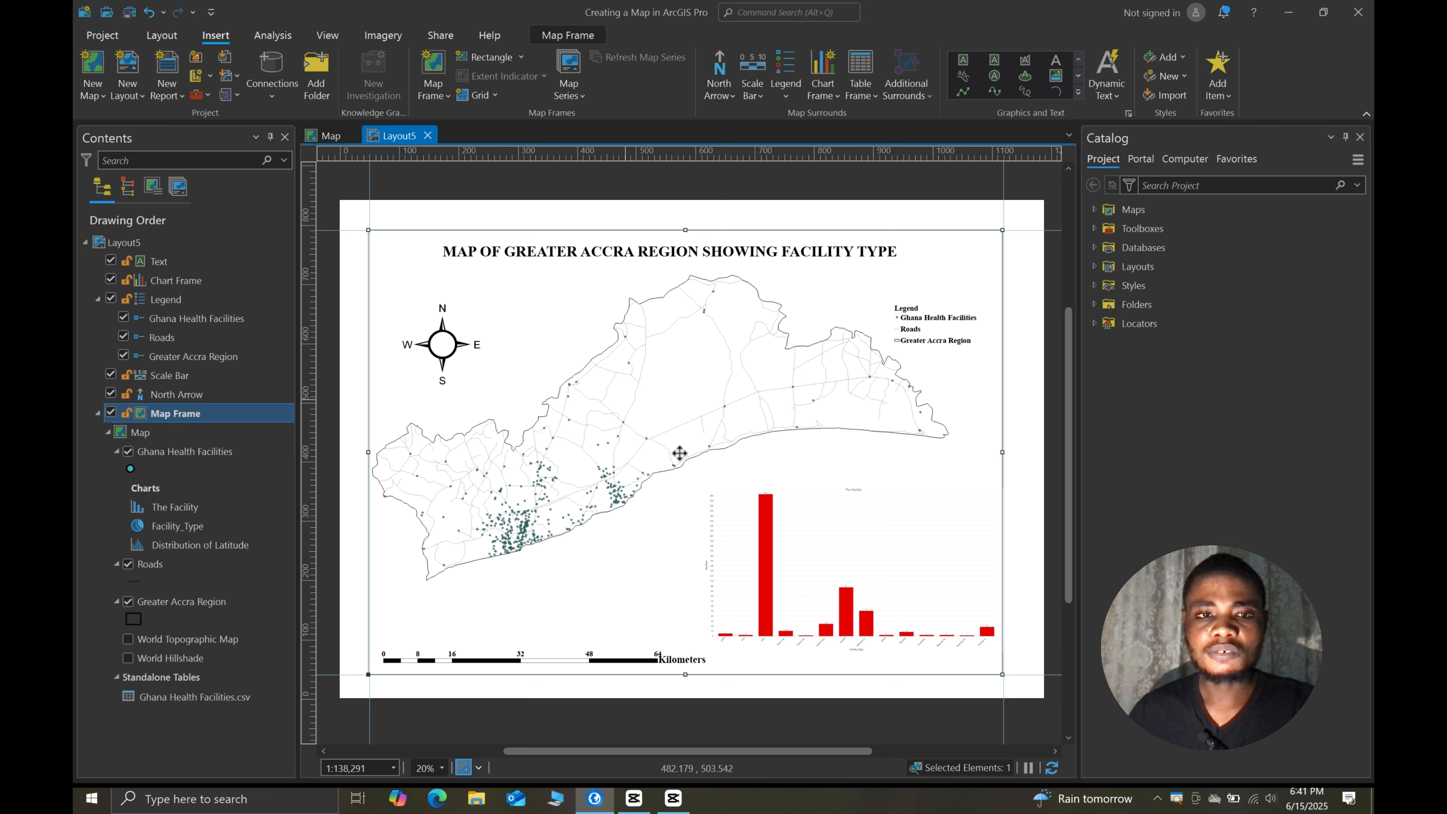
click(493, 95)
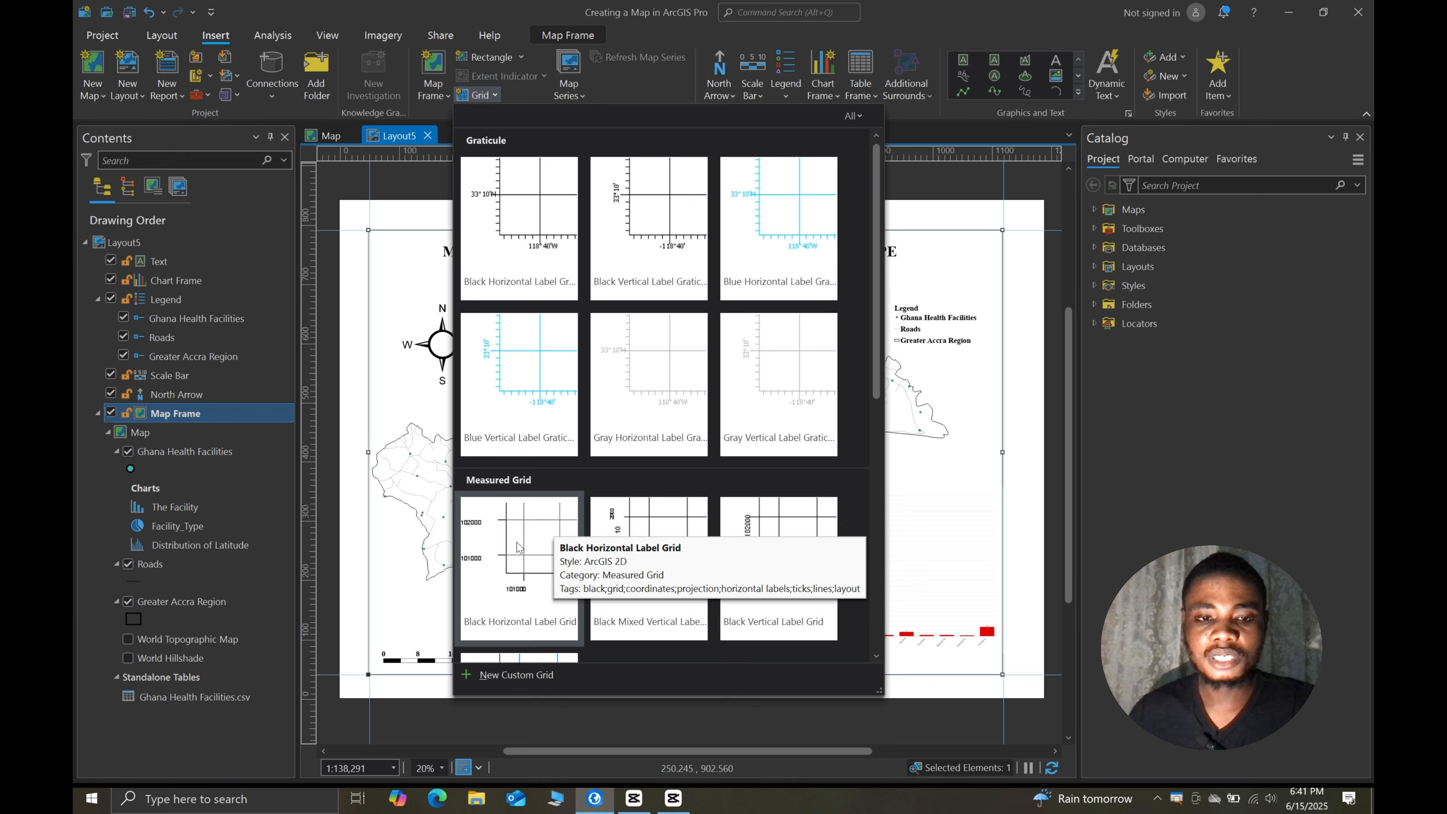
click(524, 564)
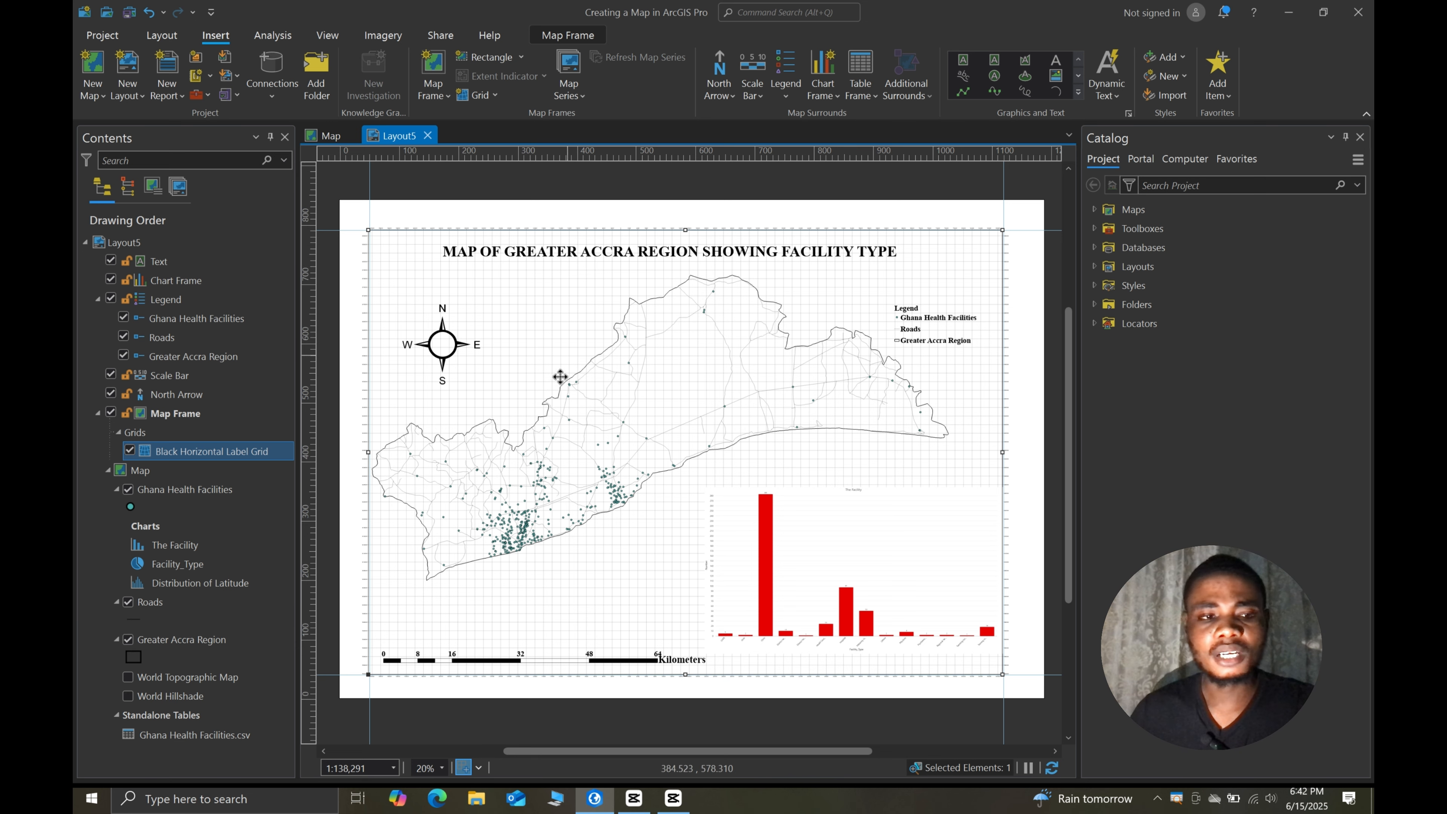
- Open the new grid's properties and turn off automatic adjustment of its intervals
right_click(173, 450)
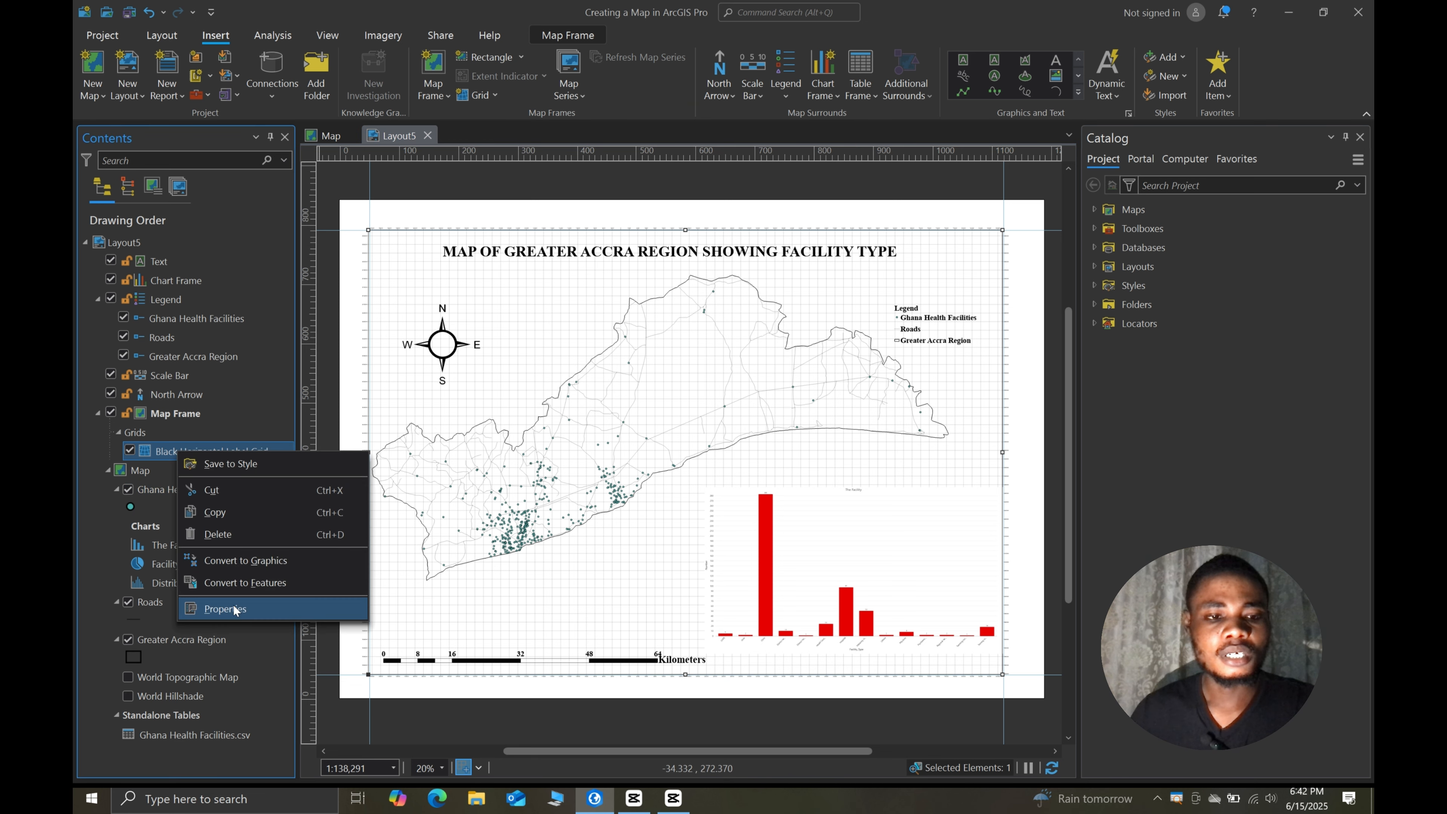
click(232, 608)
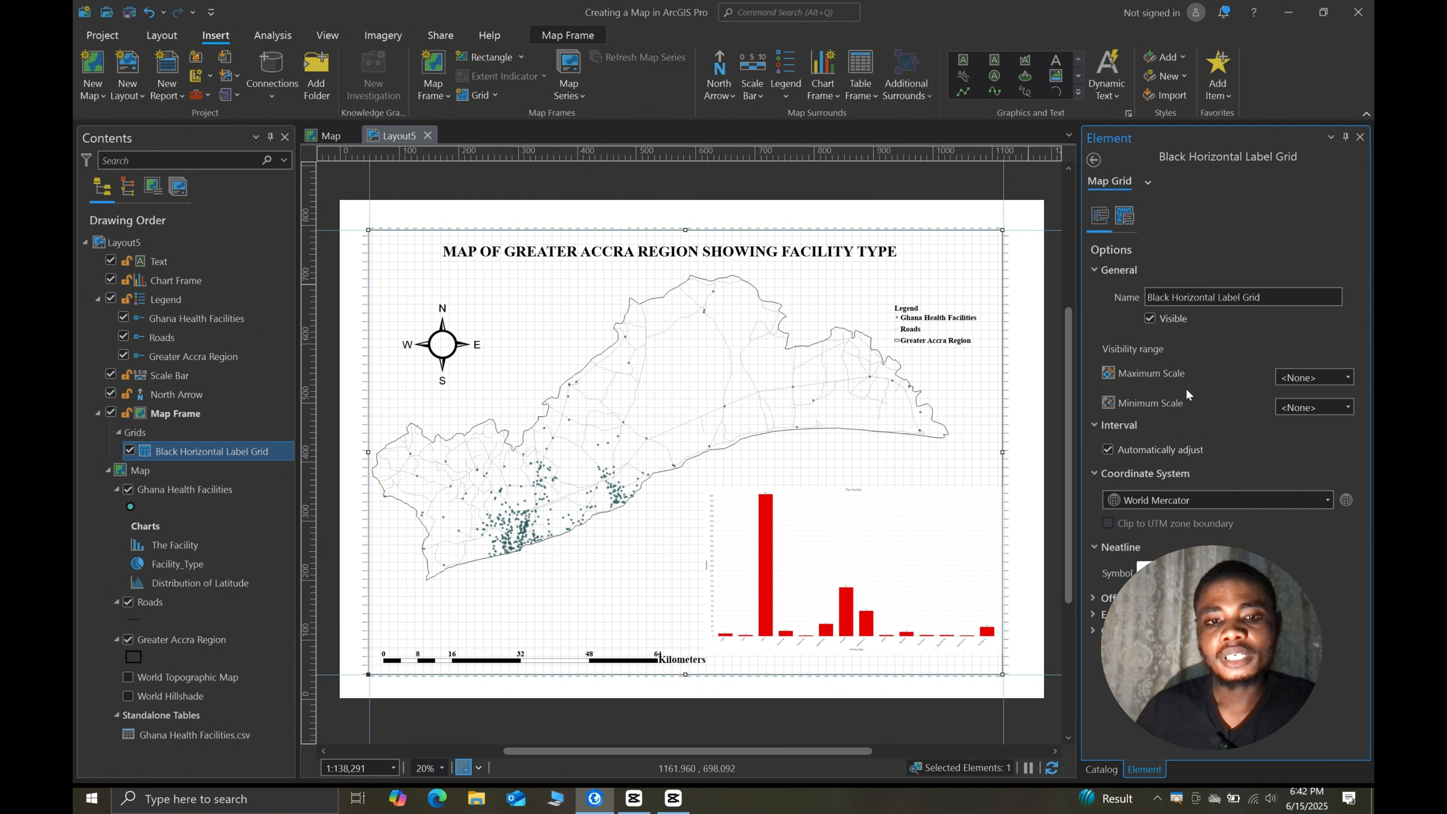
click(1148, 182)
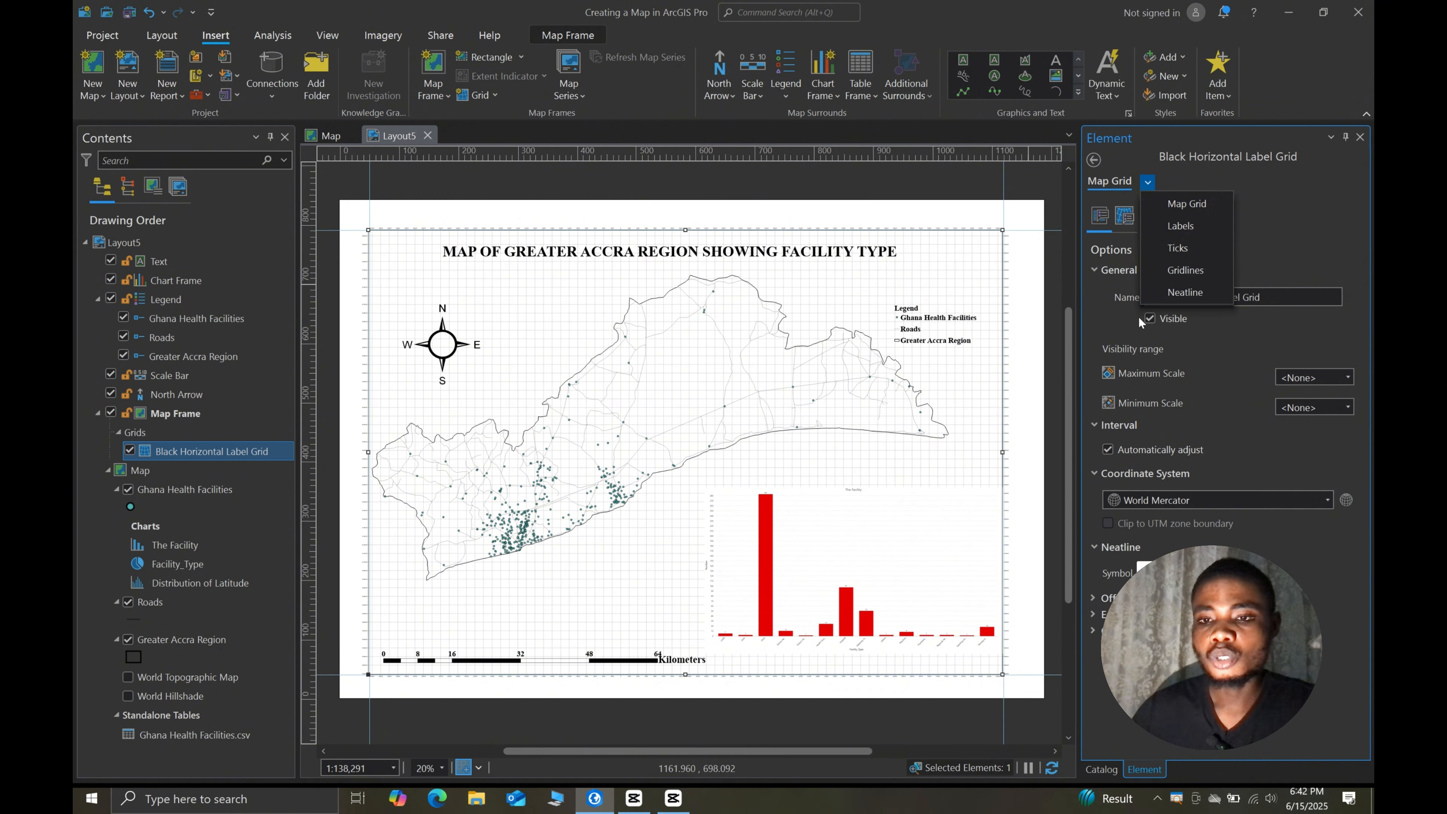
click(1115, 322)
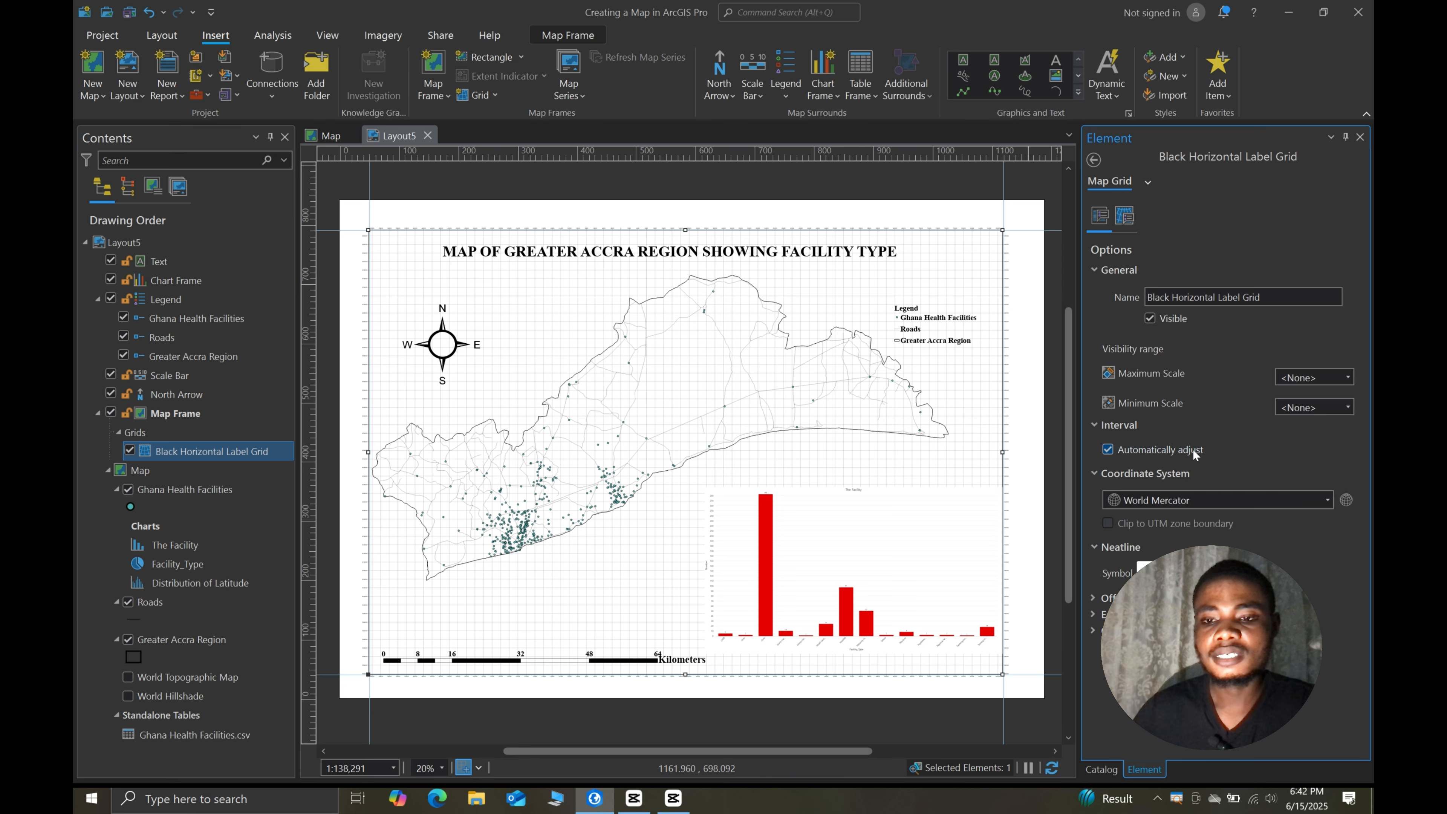
click(1107, 450)
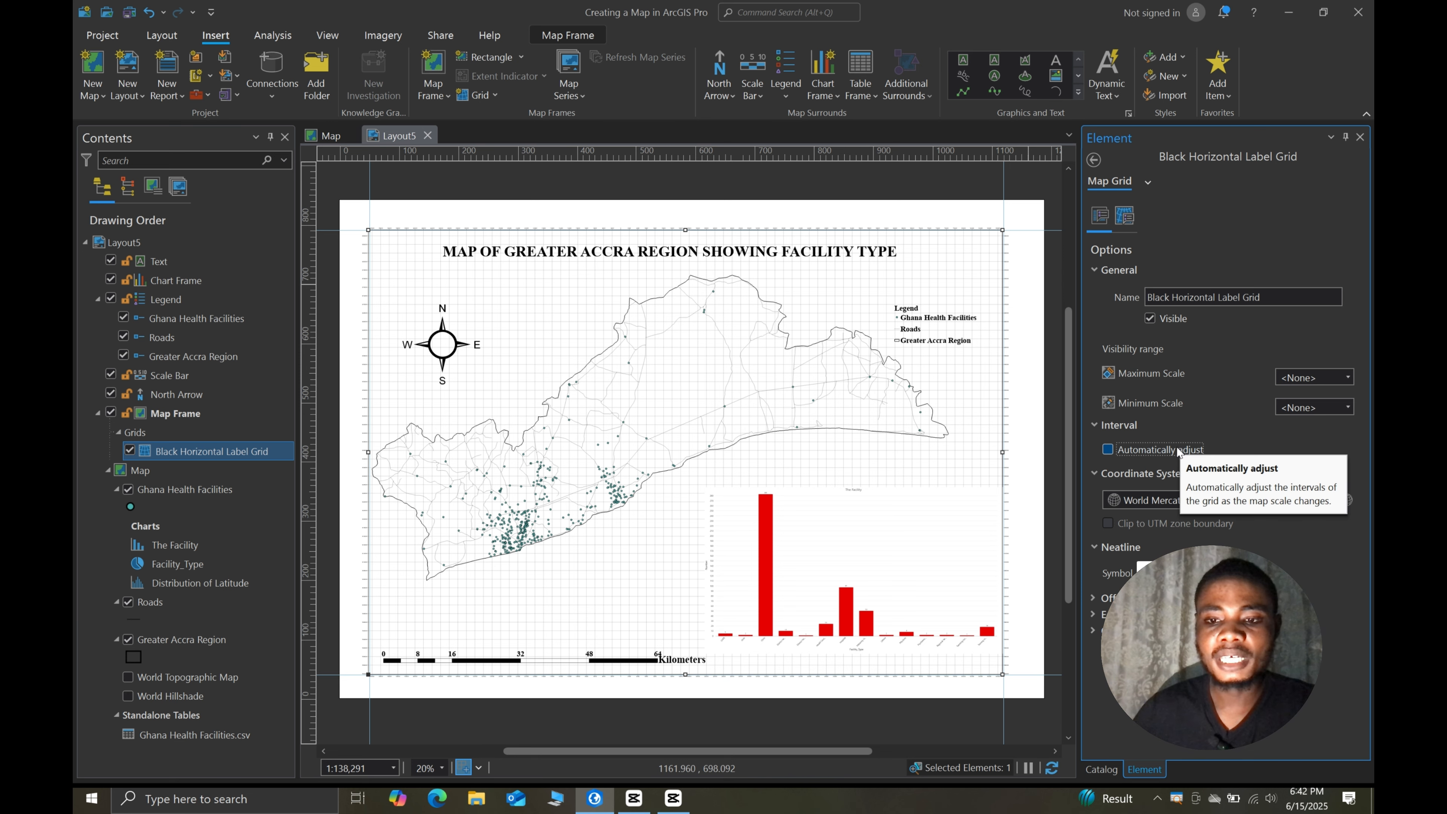
- Set the grid labels' X and Y interval to 20000 meters with the values synced
click(1119, 220)
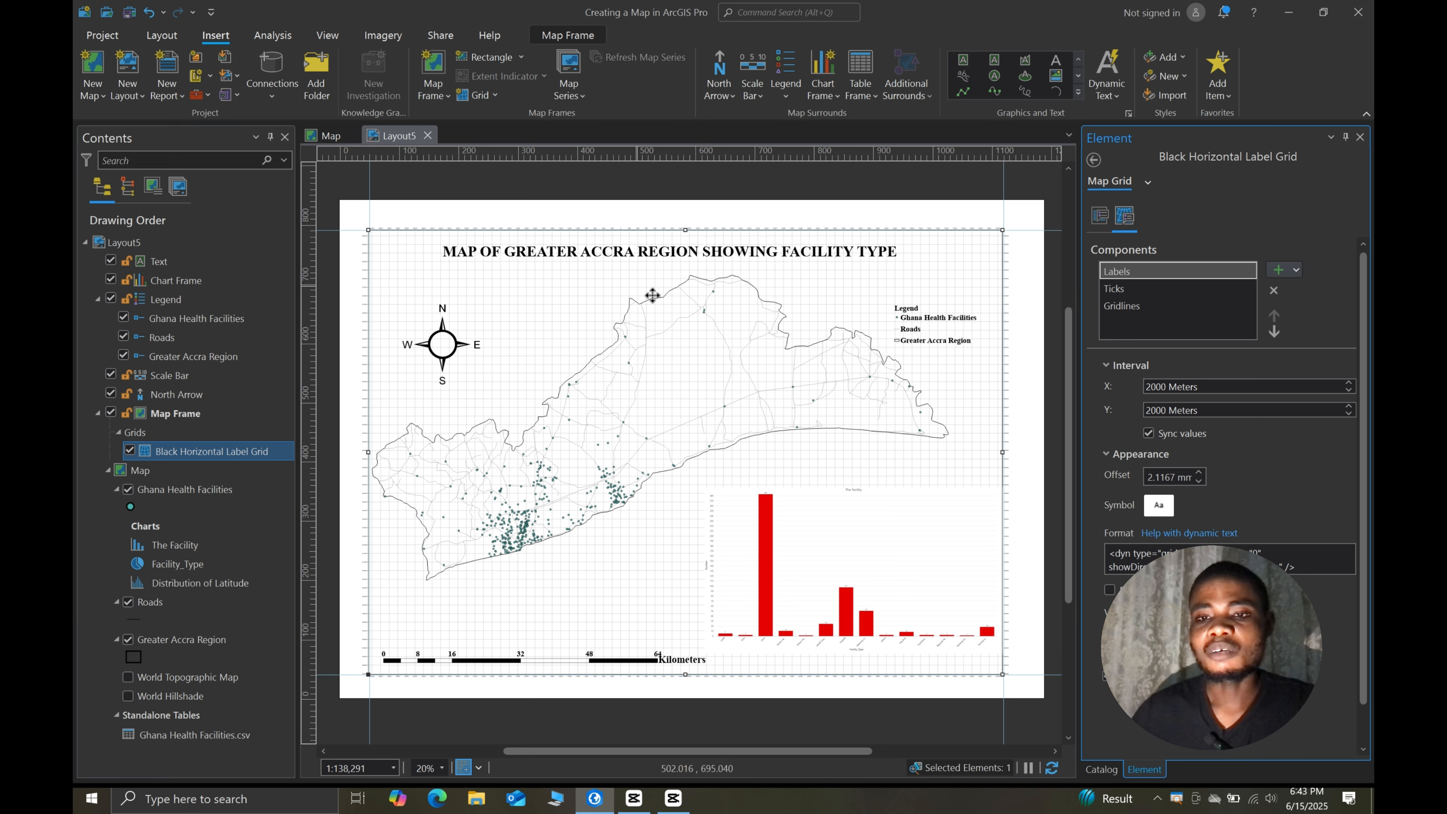
click(1164, 388)
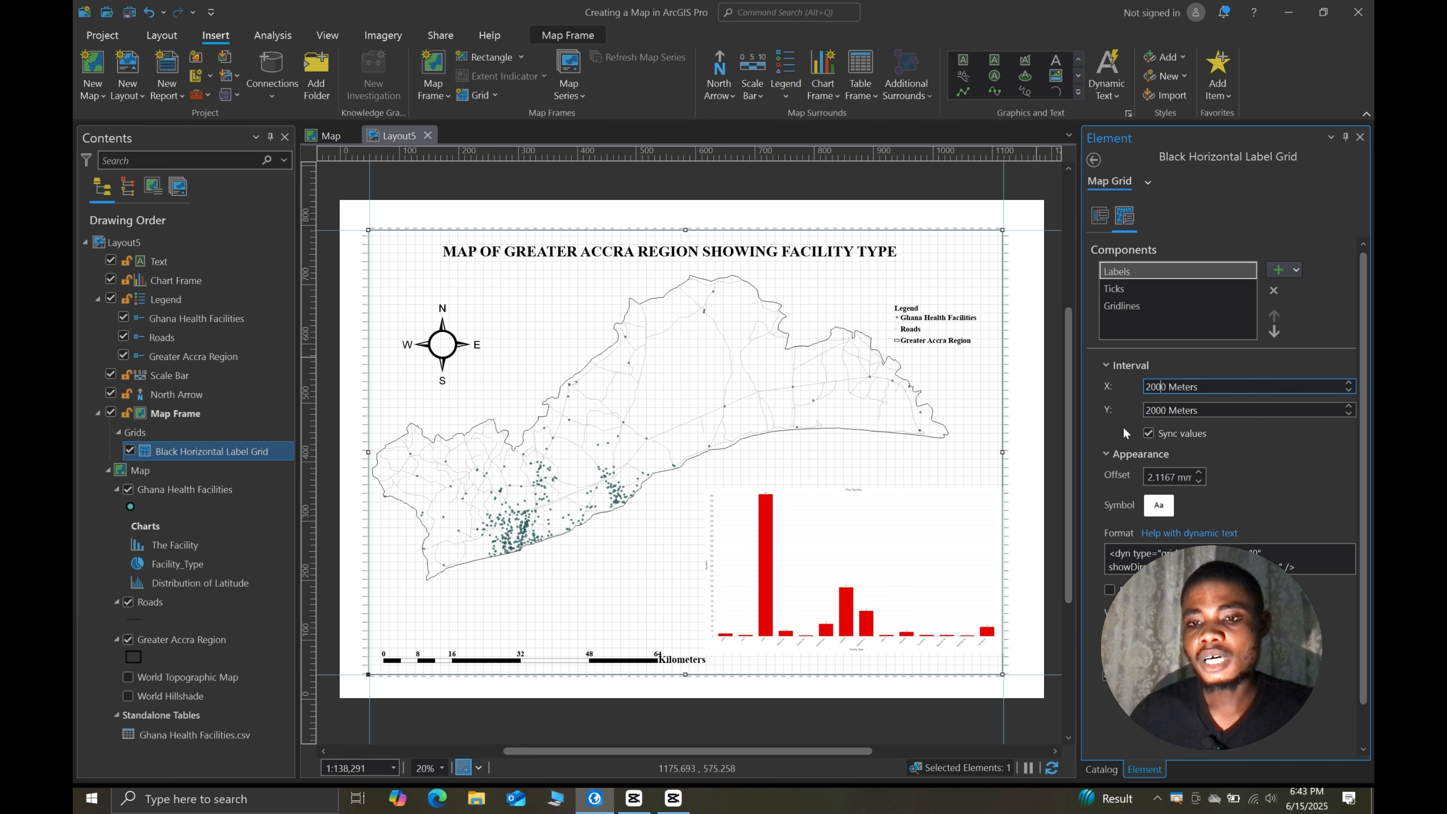
text(0)
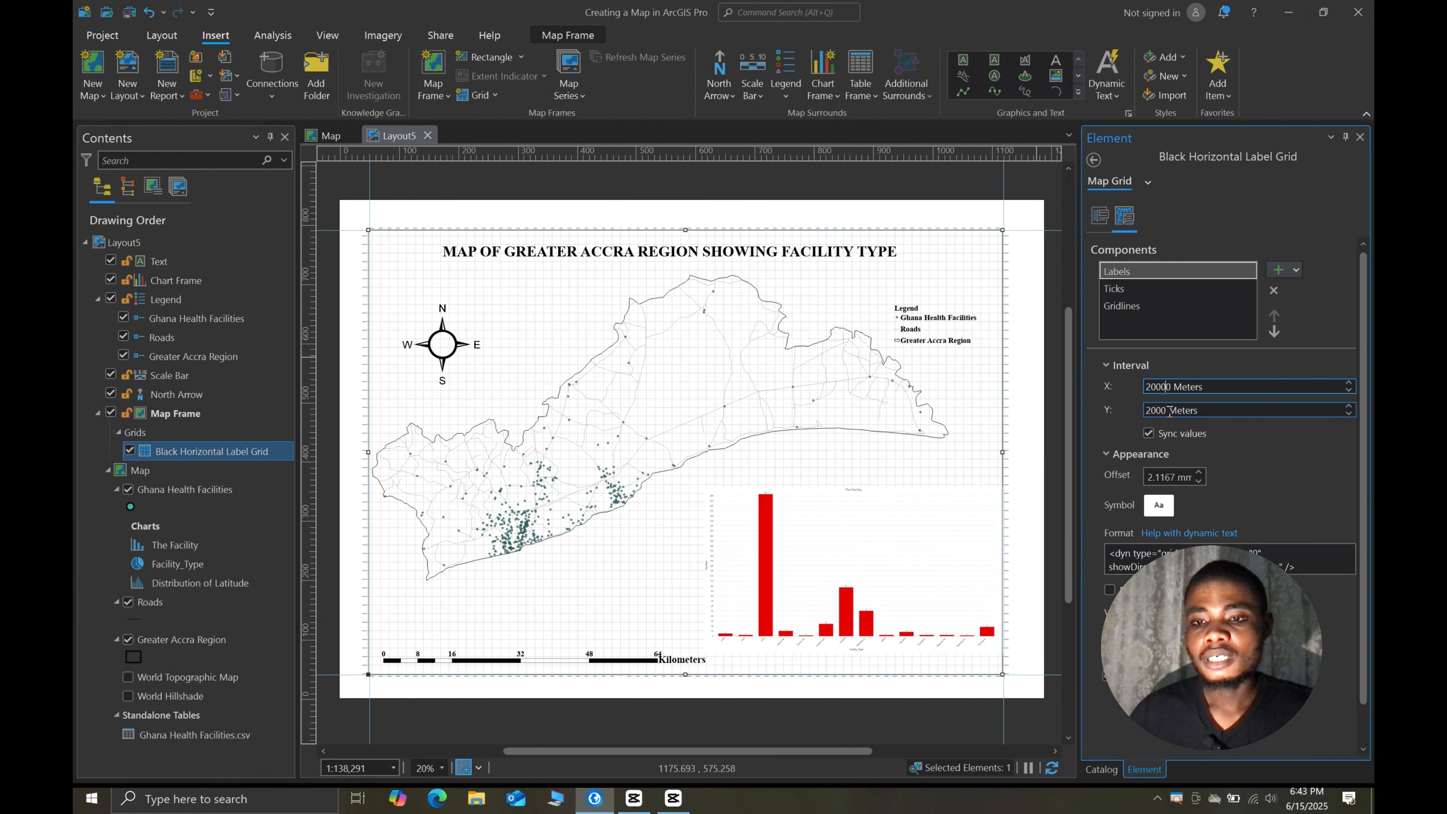
key(Return)
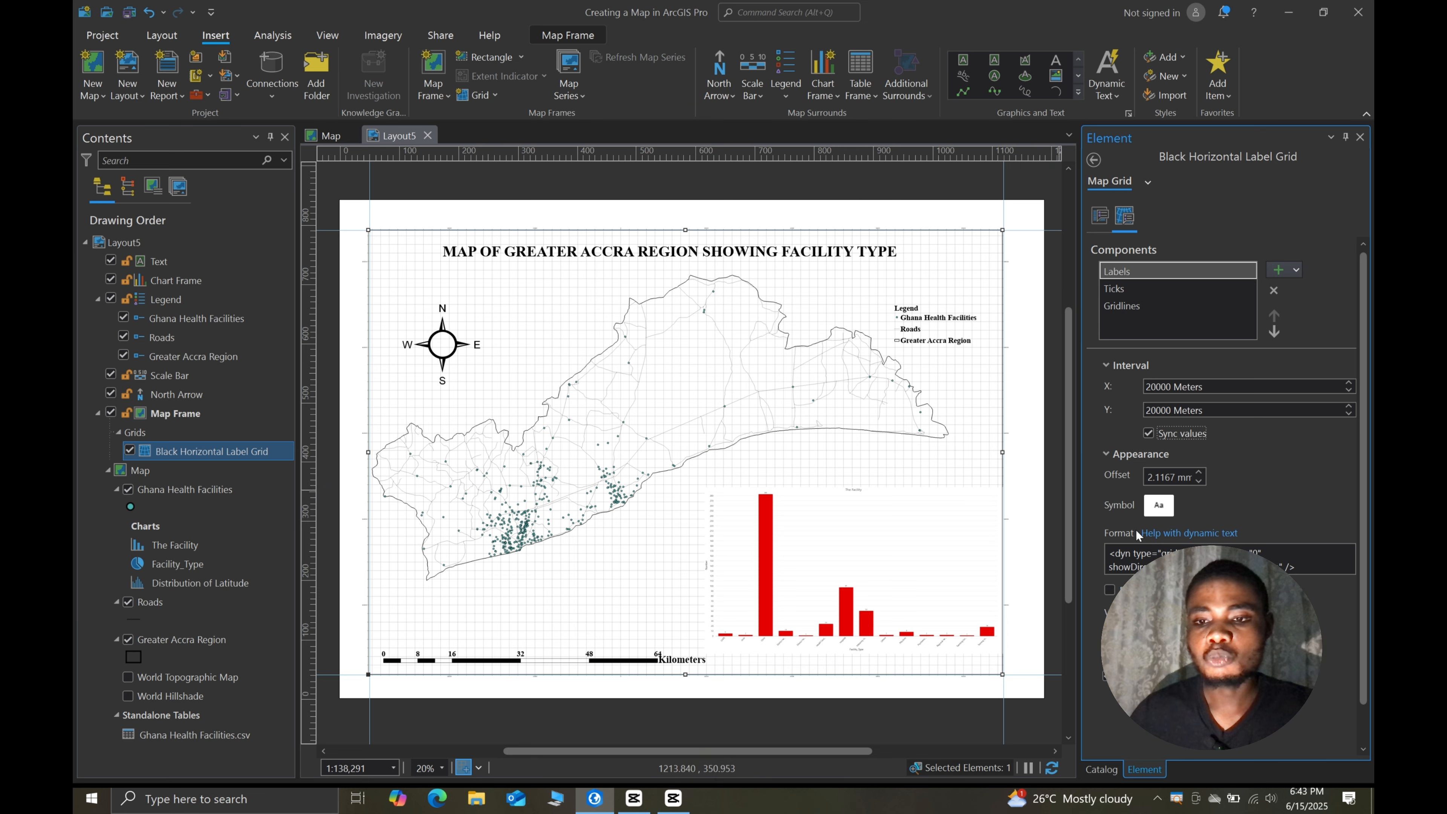
- Set the grid labels' font to Times New Roman with the Bold style
click(1157, 509)
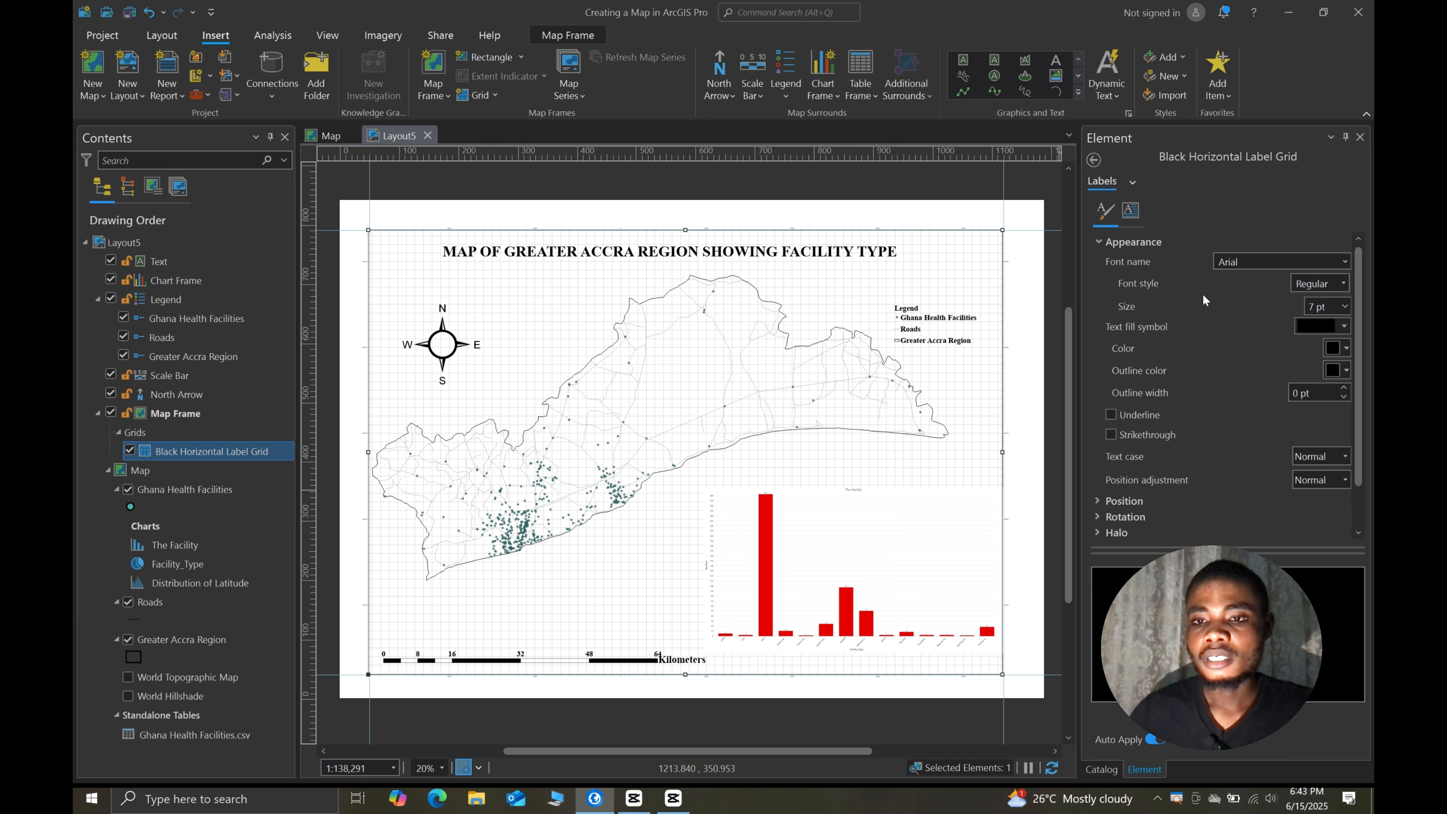
click(1343, 261)
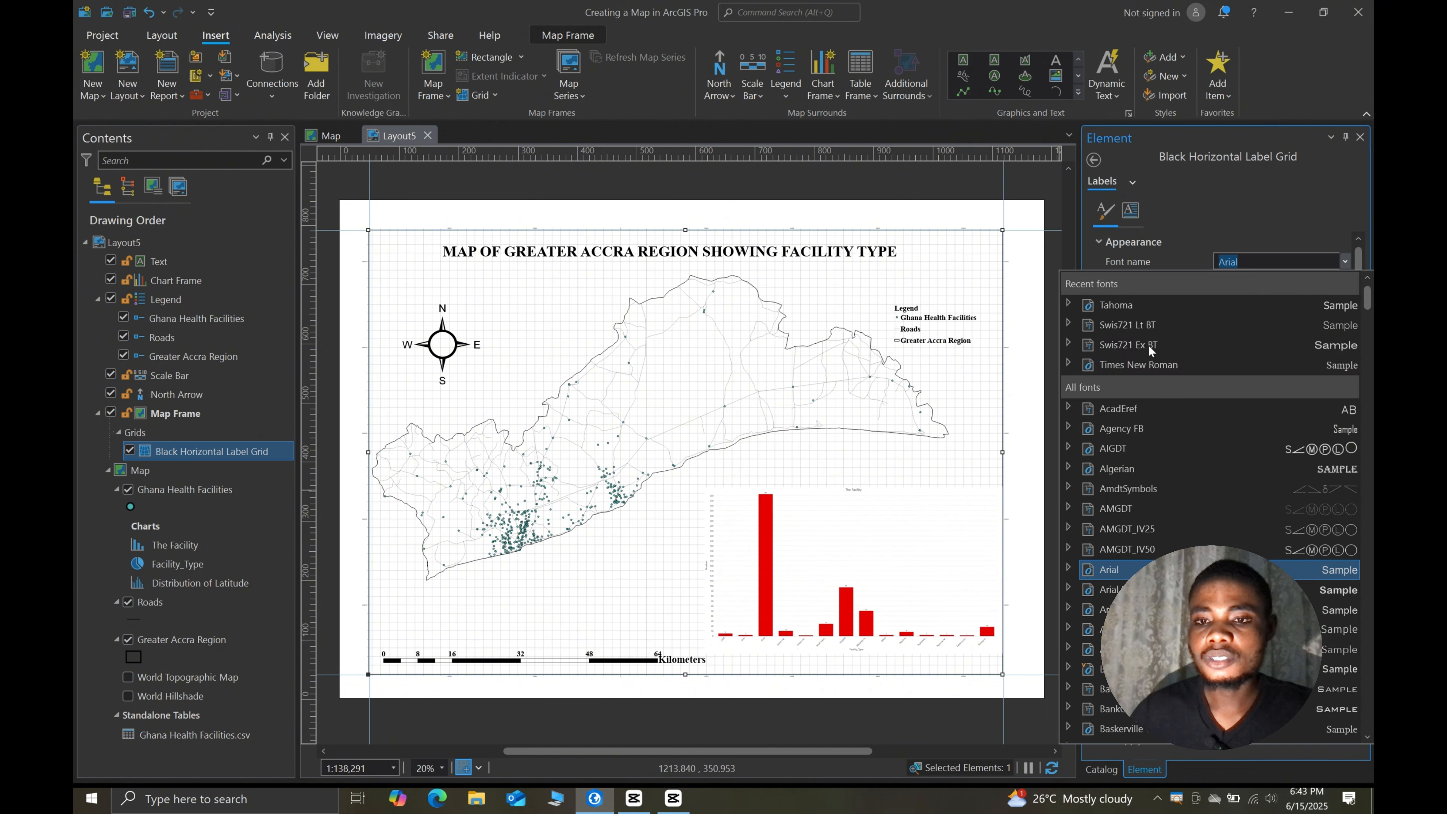
click(1129, 370)
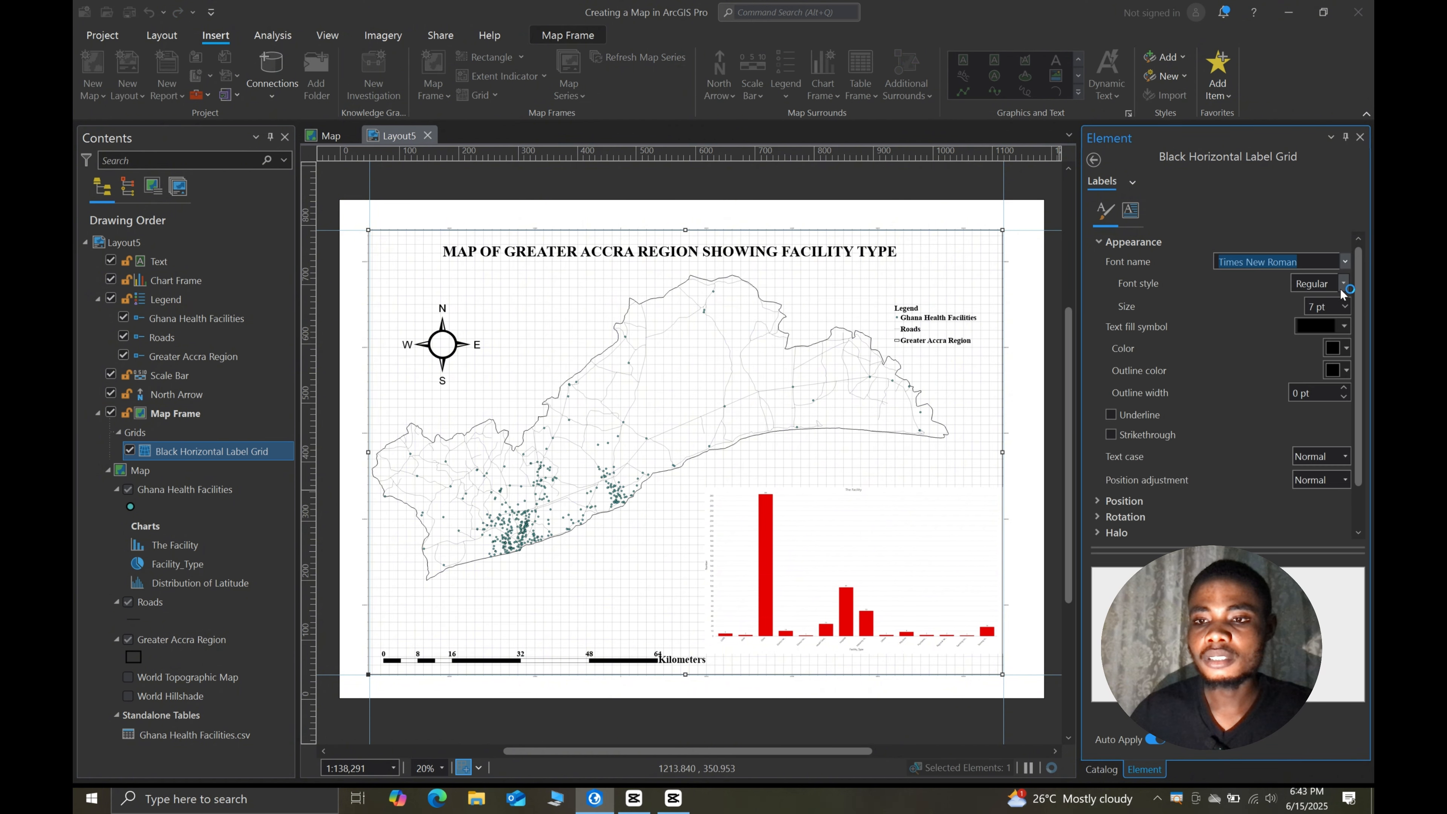
click(1342, 283)
click(1304, 322)
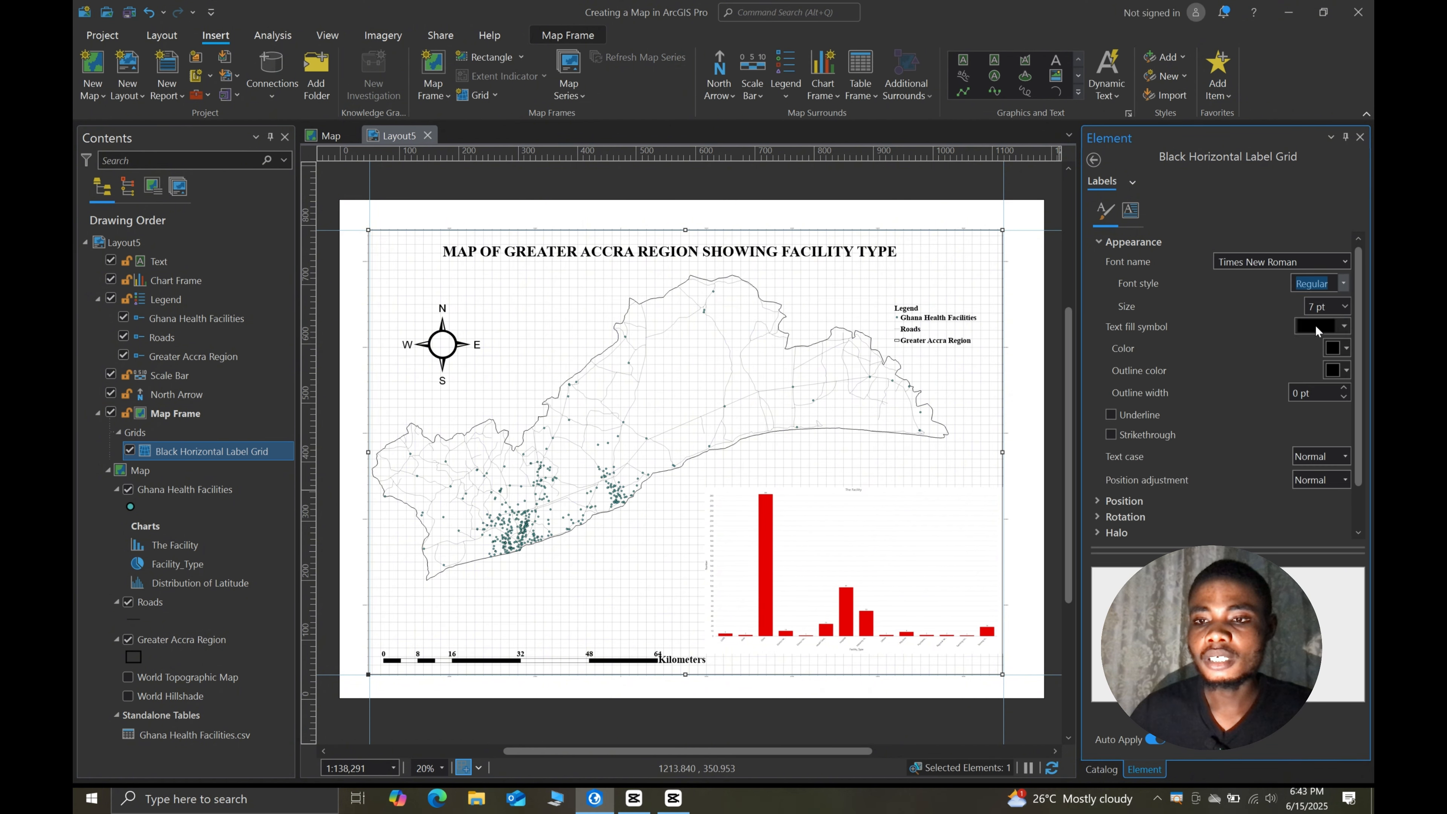
- Increase the grid labels' font size through 24 pt and 26 pt to 36 pt
click(1345, 307)
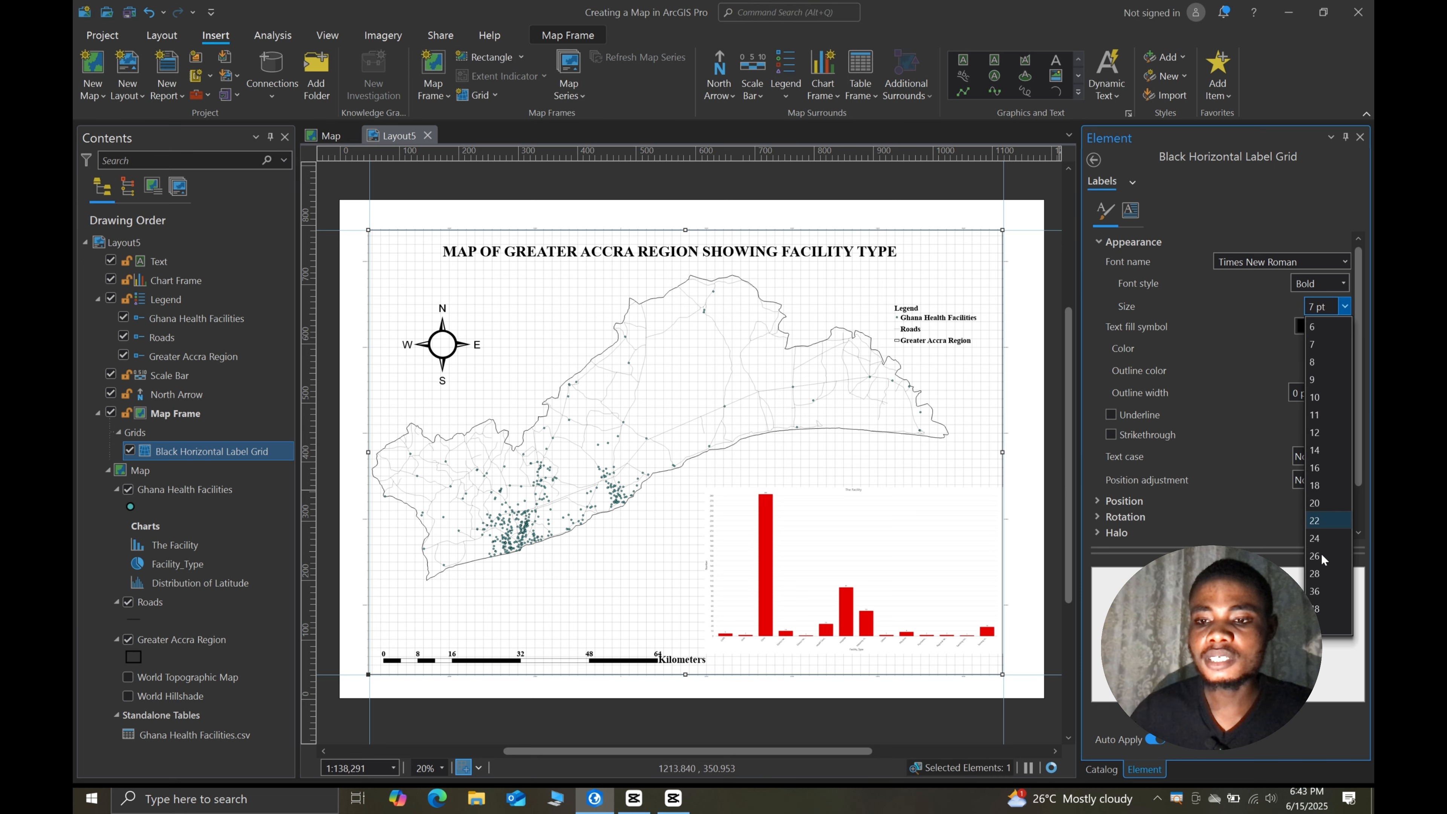
click(1315, 539)
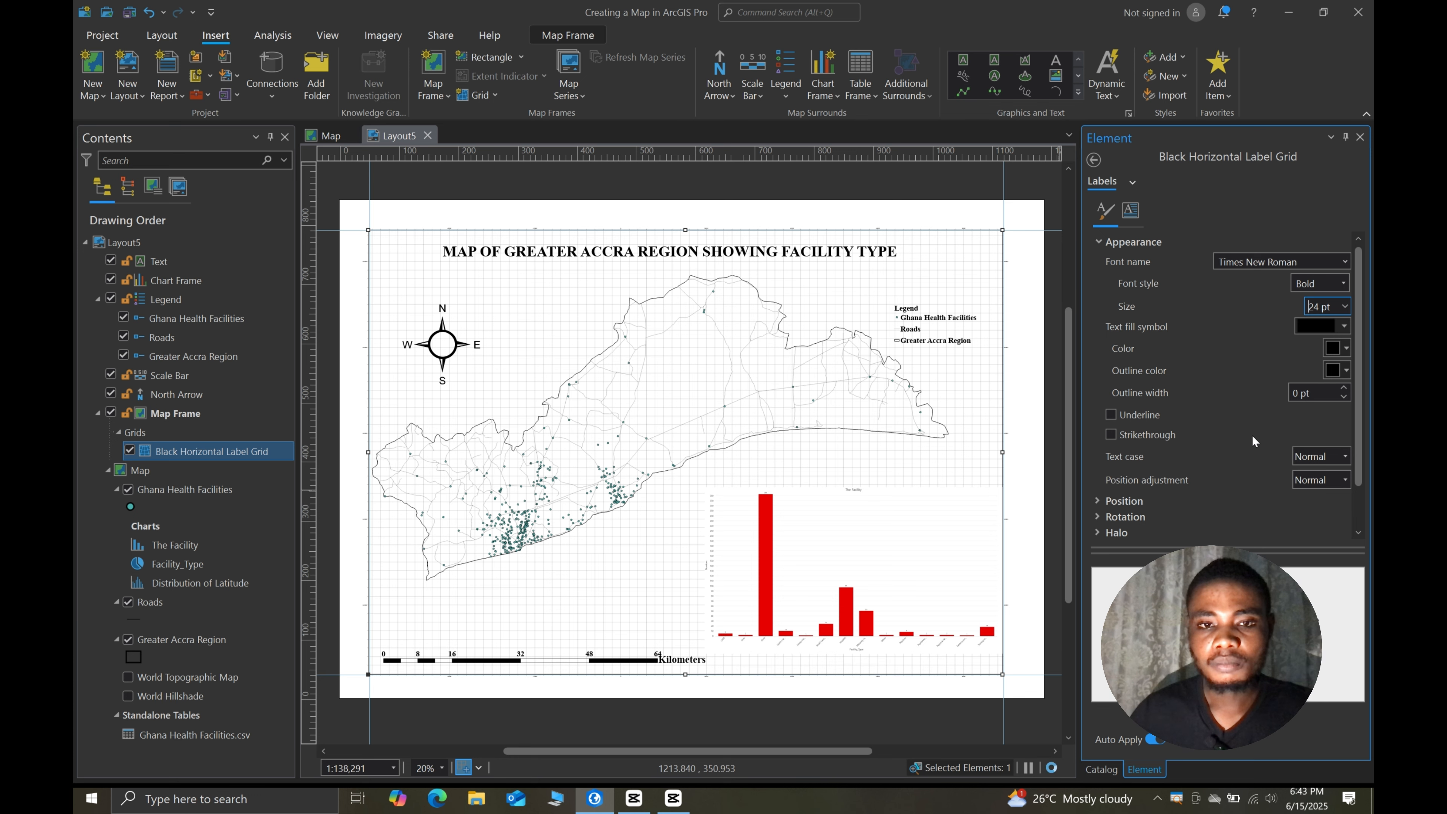
click(1346, 307)
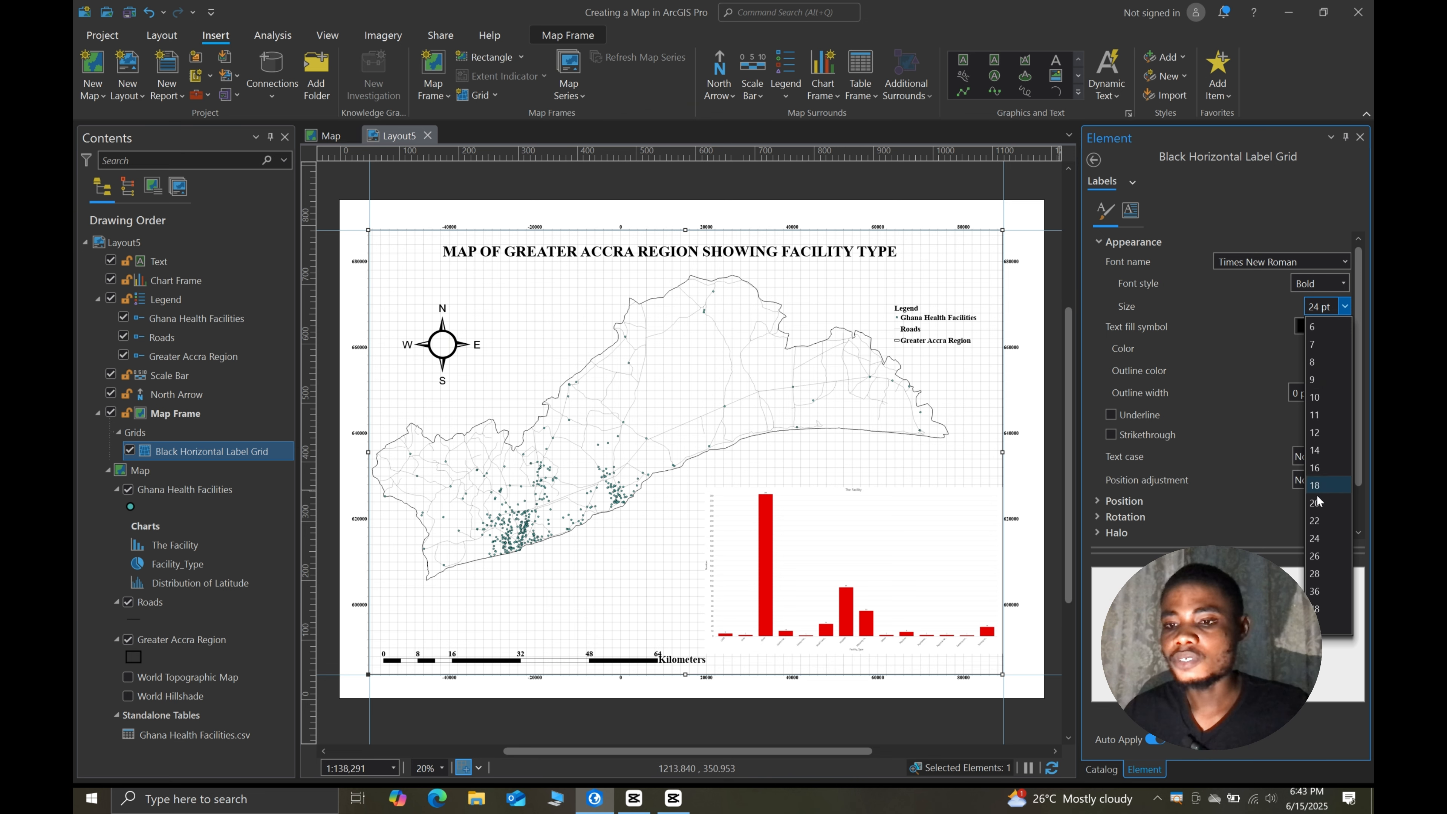
click(1316, 556)
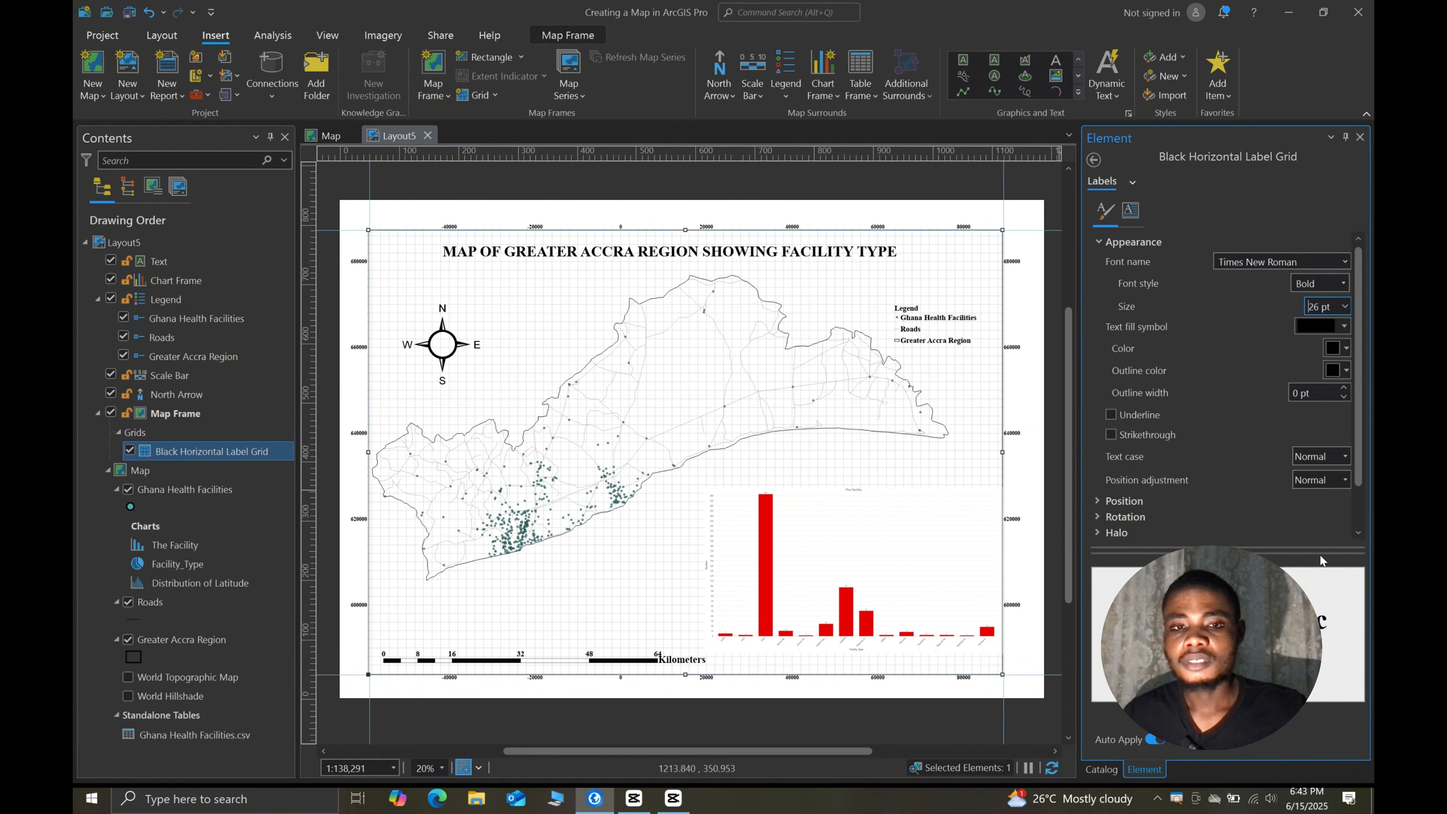
click(1344, 306)
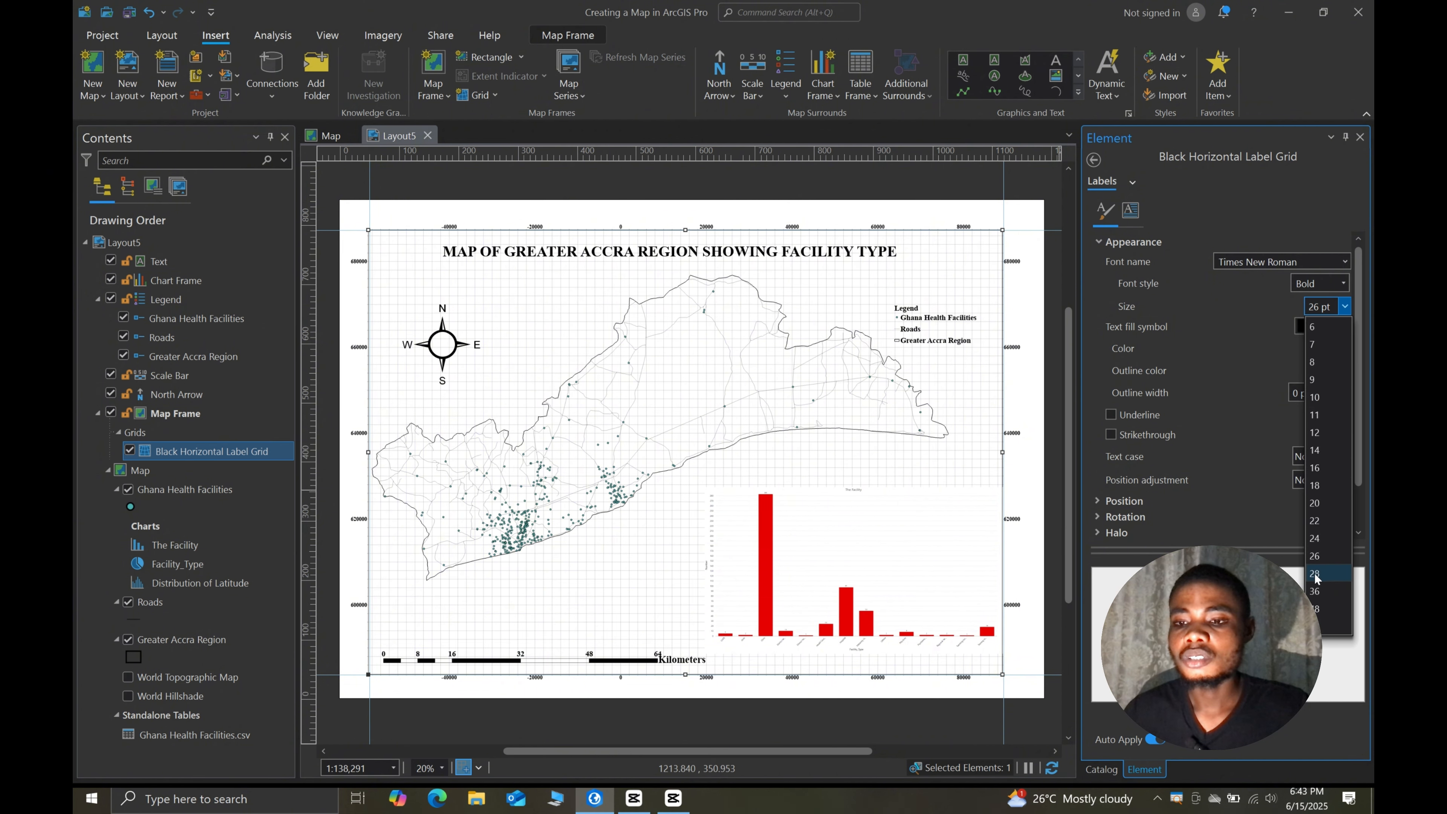
click(1315, 591)
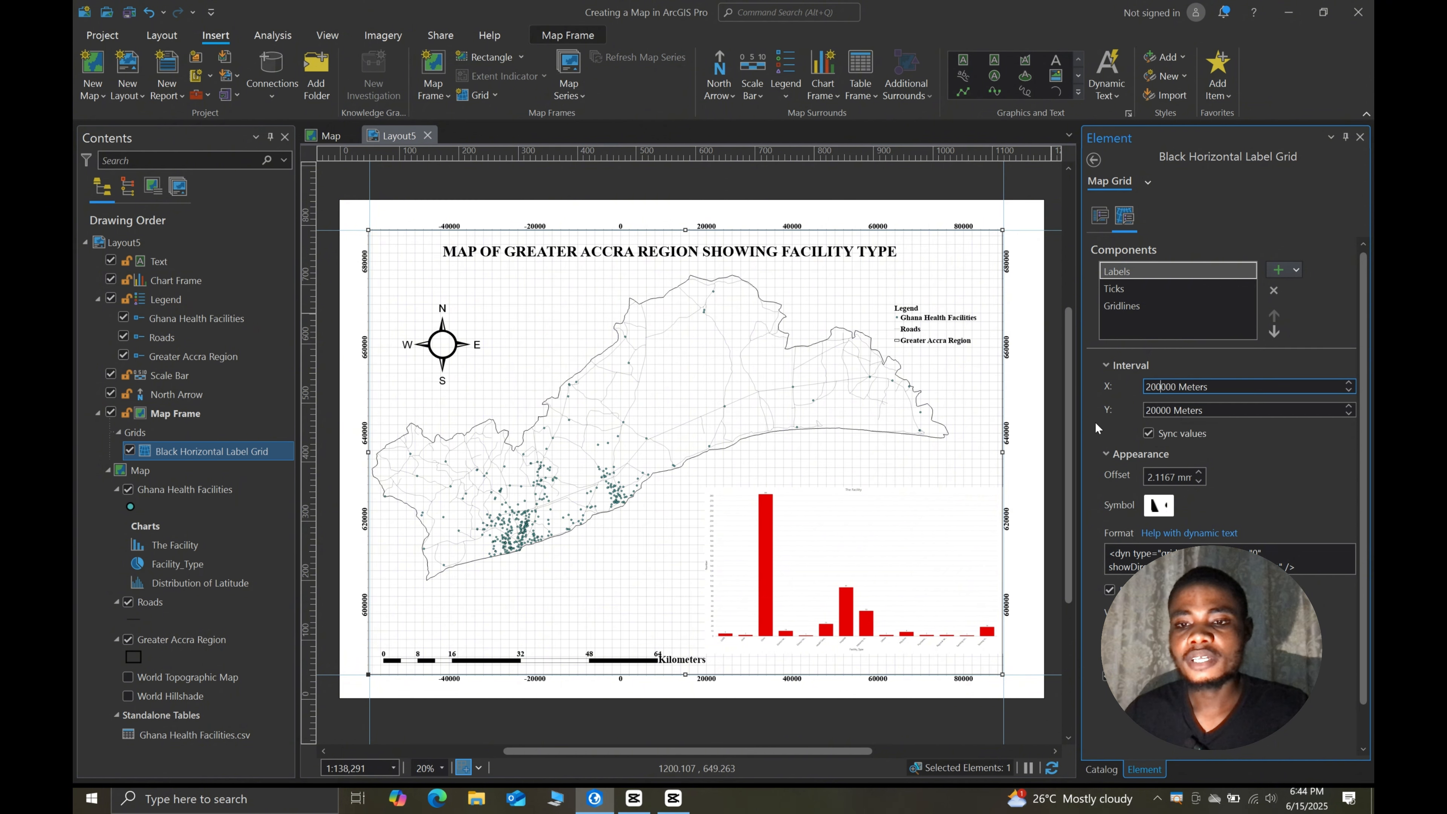
- Try synced X and Y grid label intervals of 200000 meters and 100000 meters
key(Return)
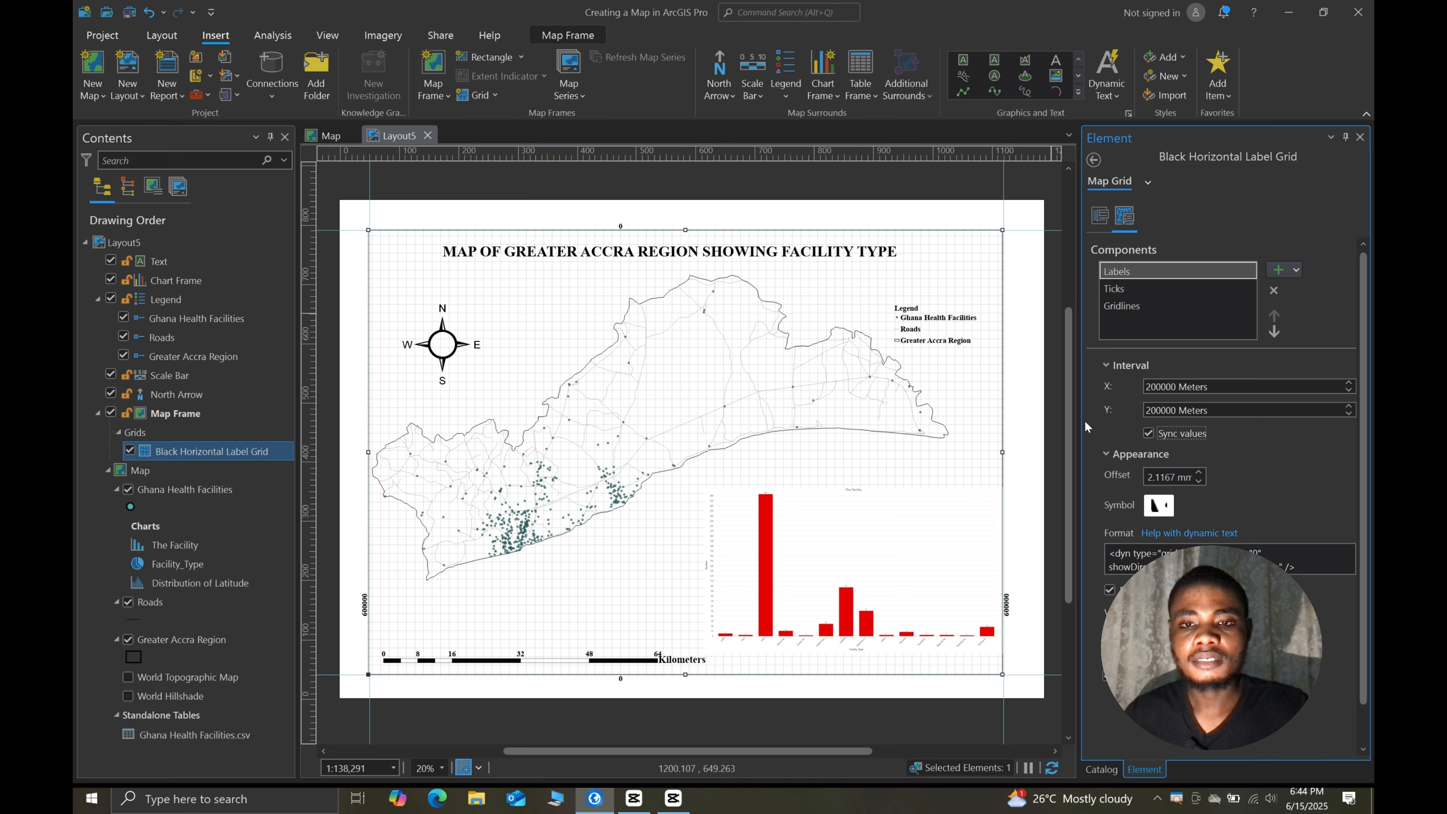
click(1164, 386)
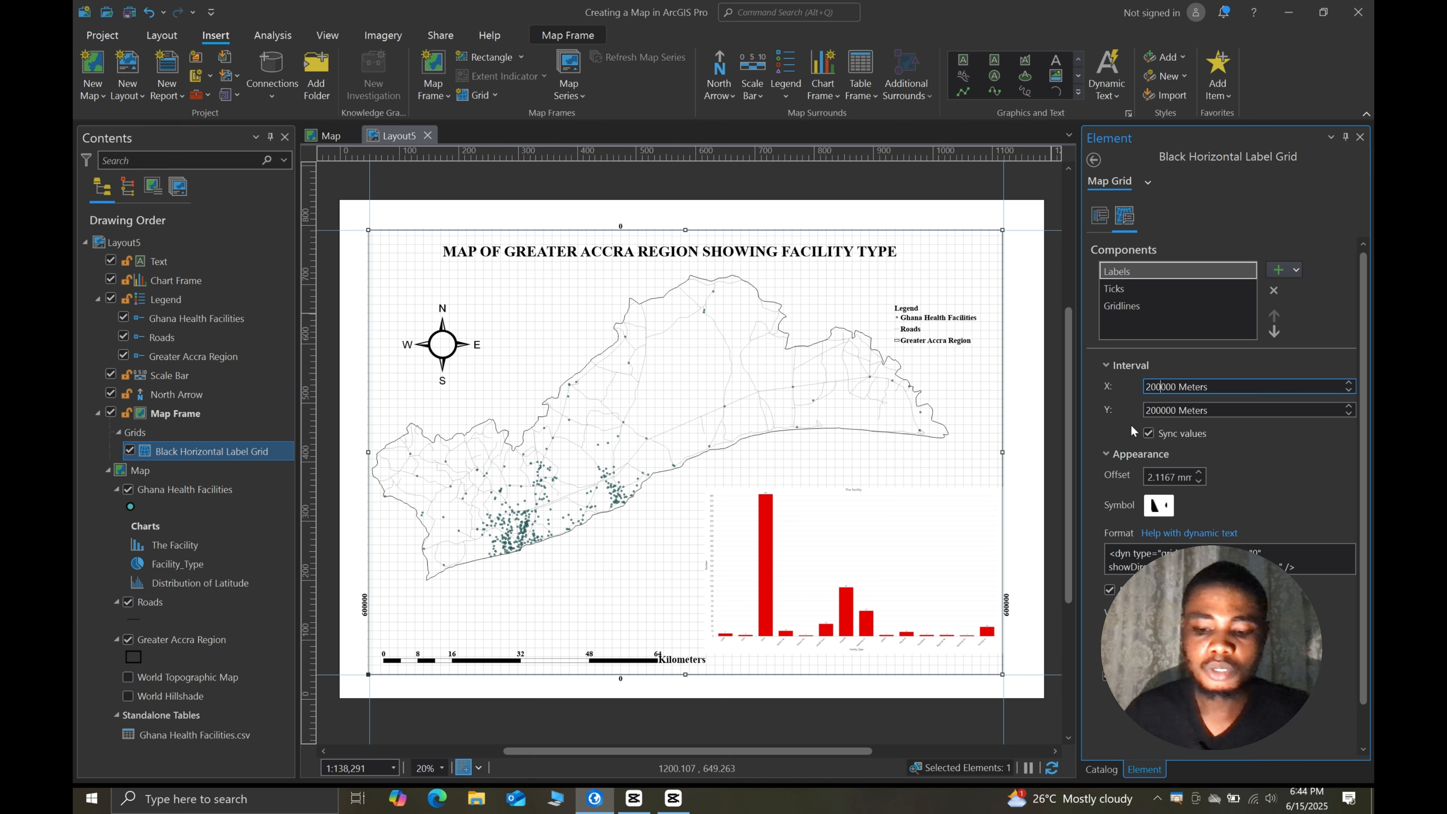
key(Left)
key(Left)
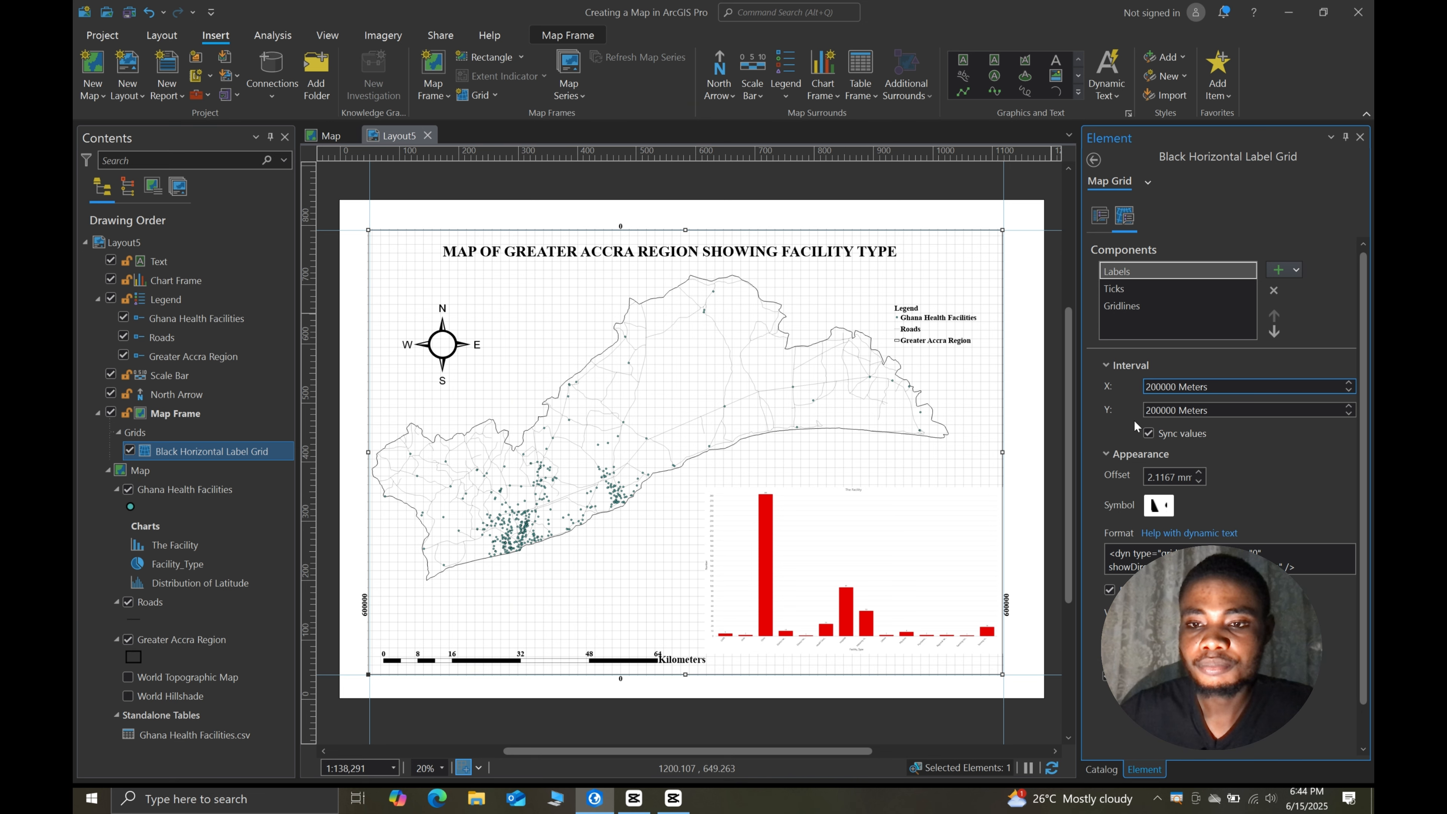
key(BackSpace)
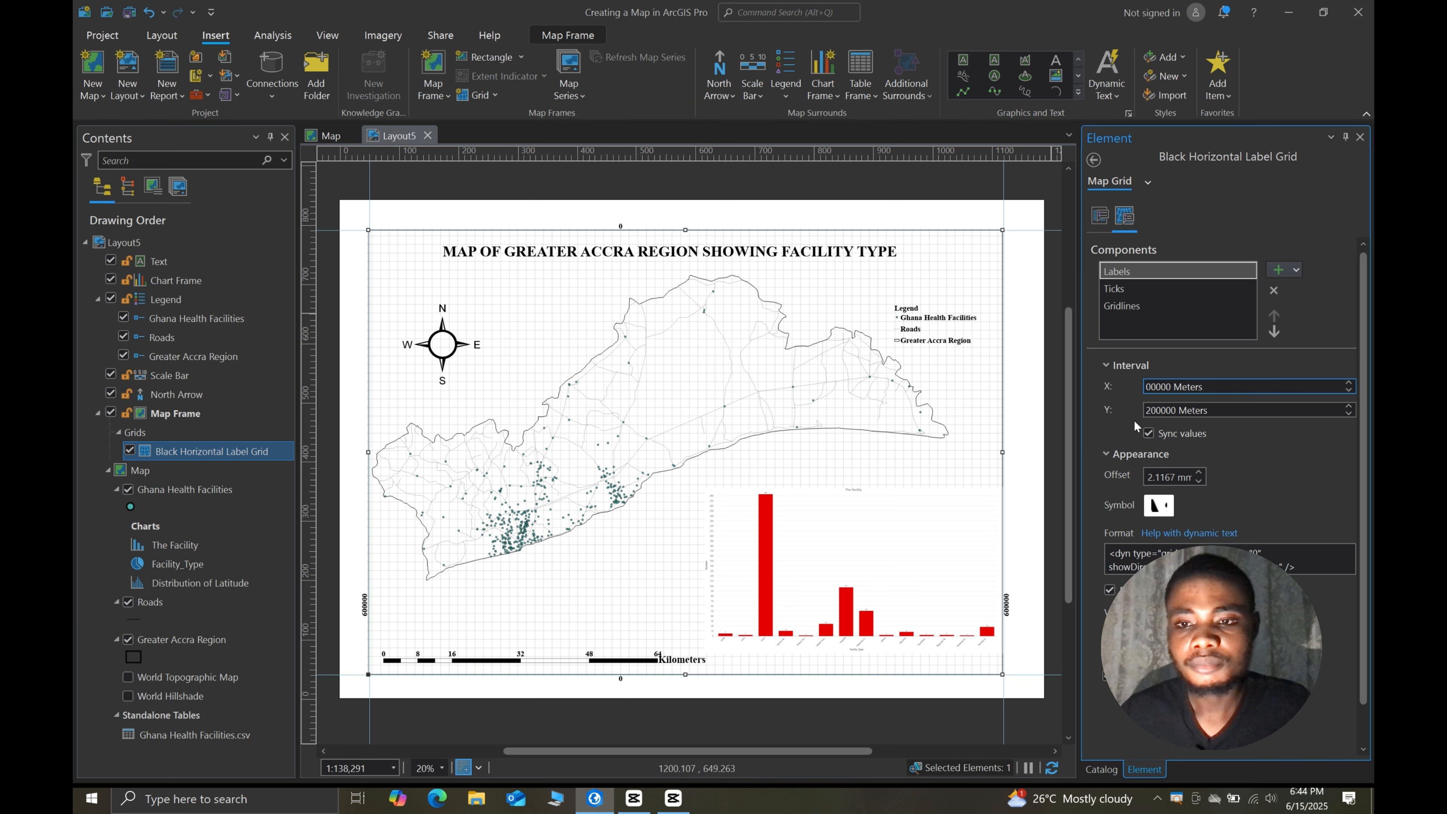
text(1)
key(Tab)
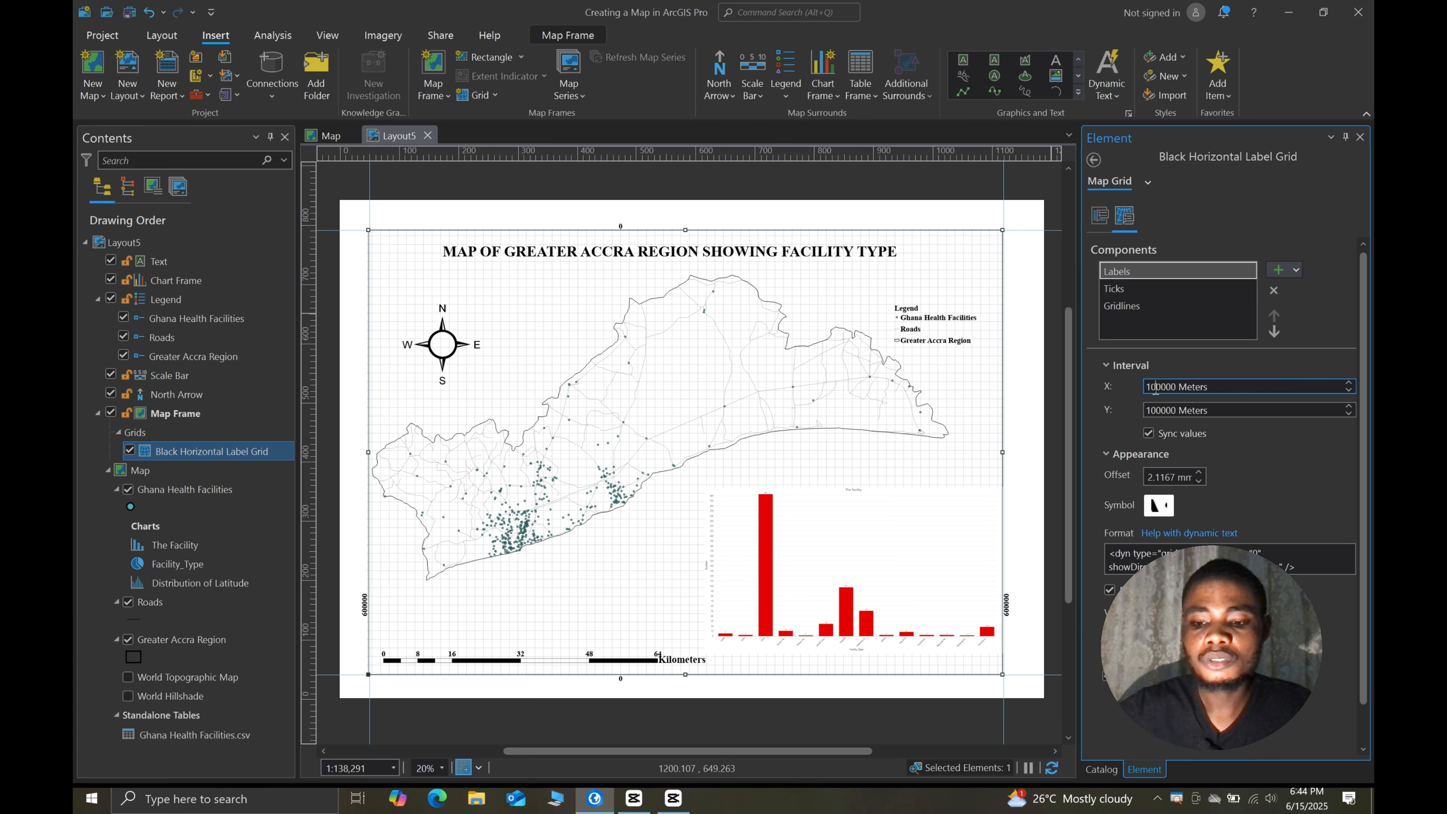
- Try a synced X and Y interval of 10000 meters for the grid labels
click(1156, 388)
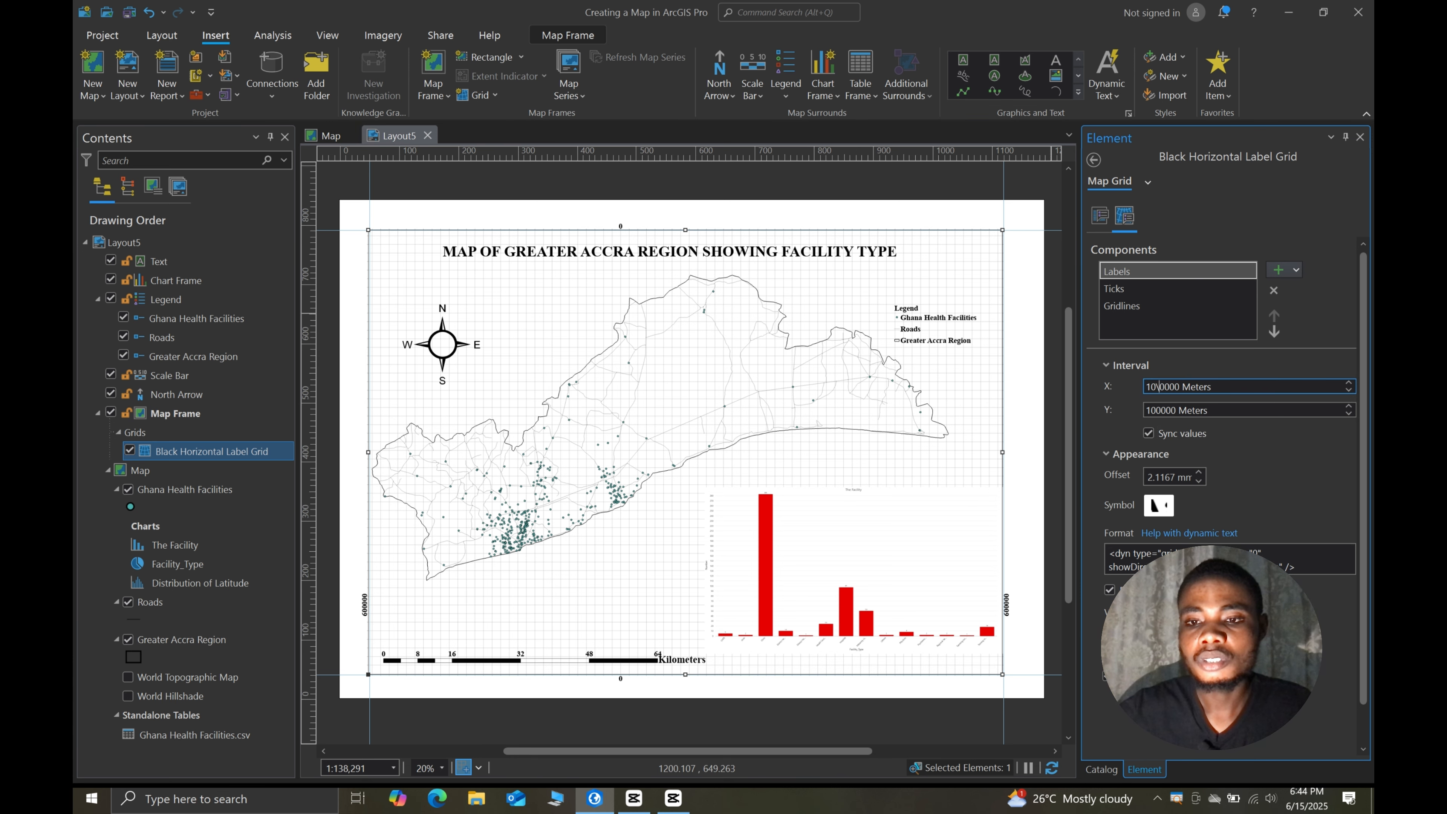
text(\\)
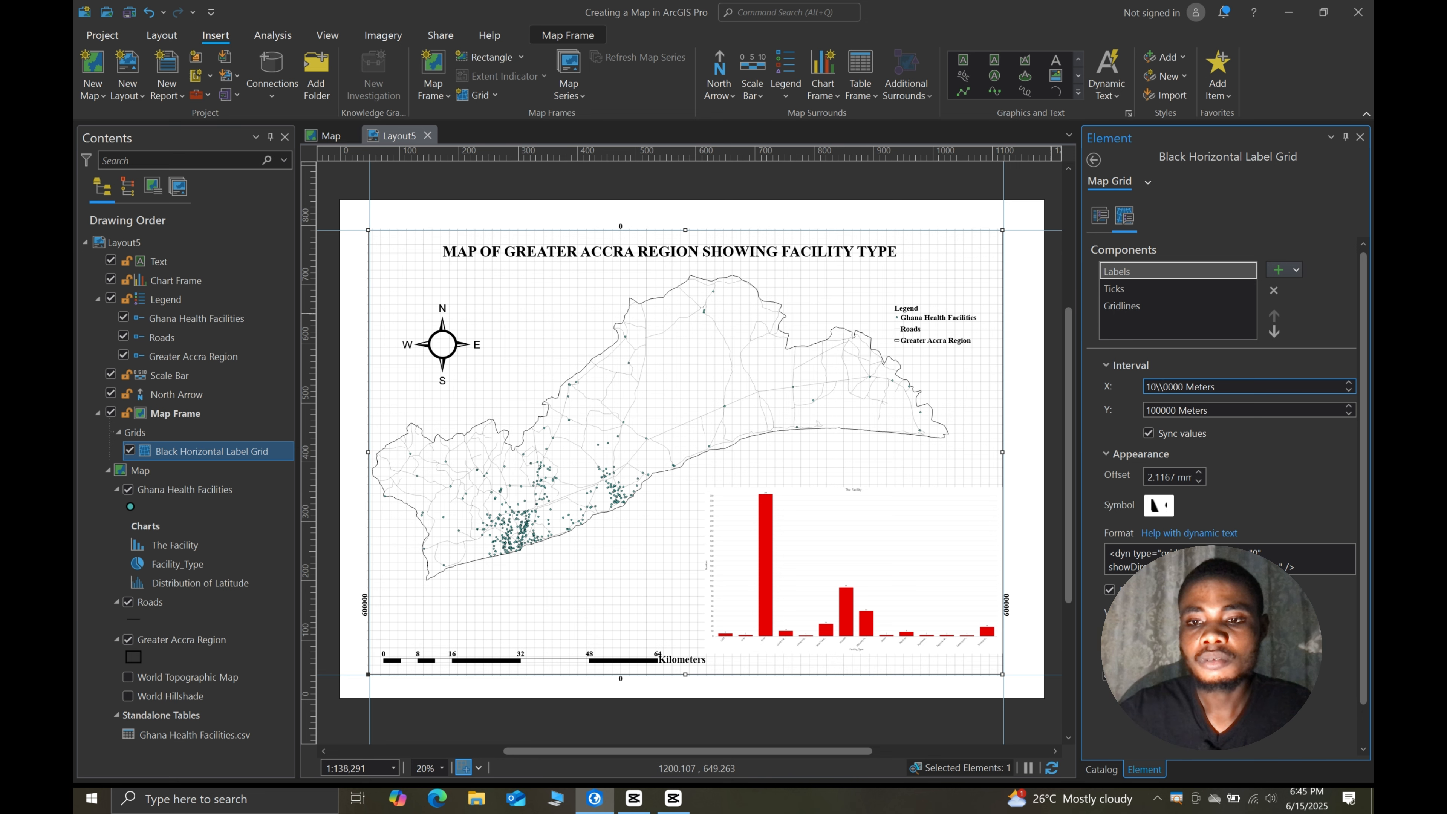
key(BackSpace)
key(BackSpace)
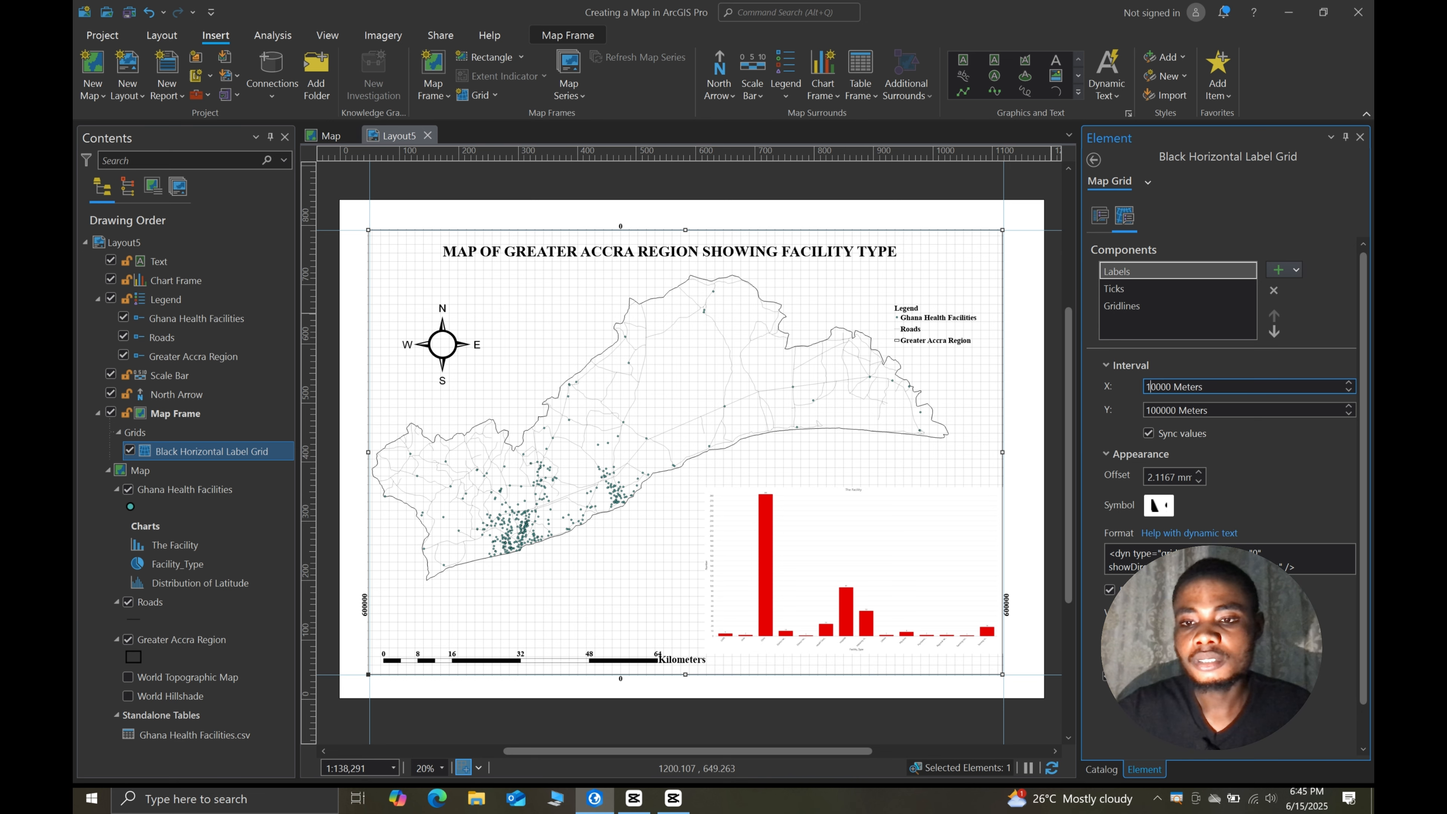
click(1229, 408)
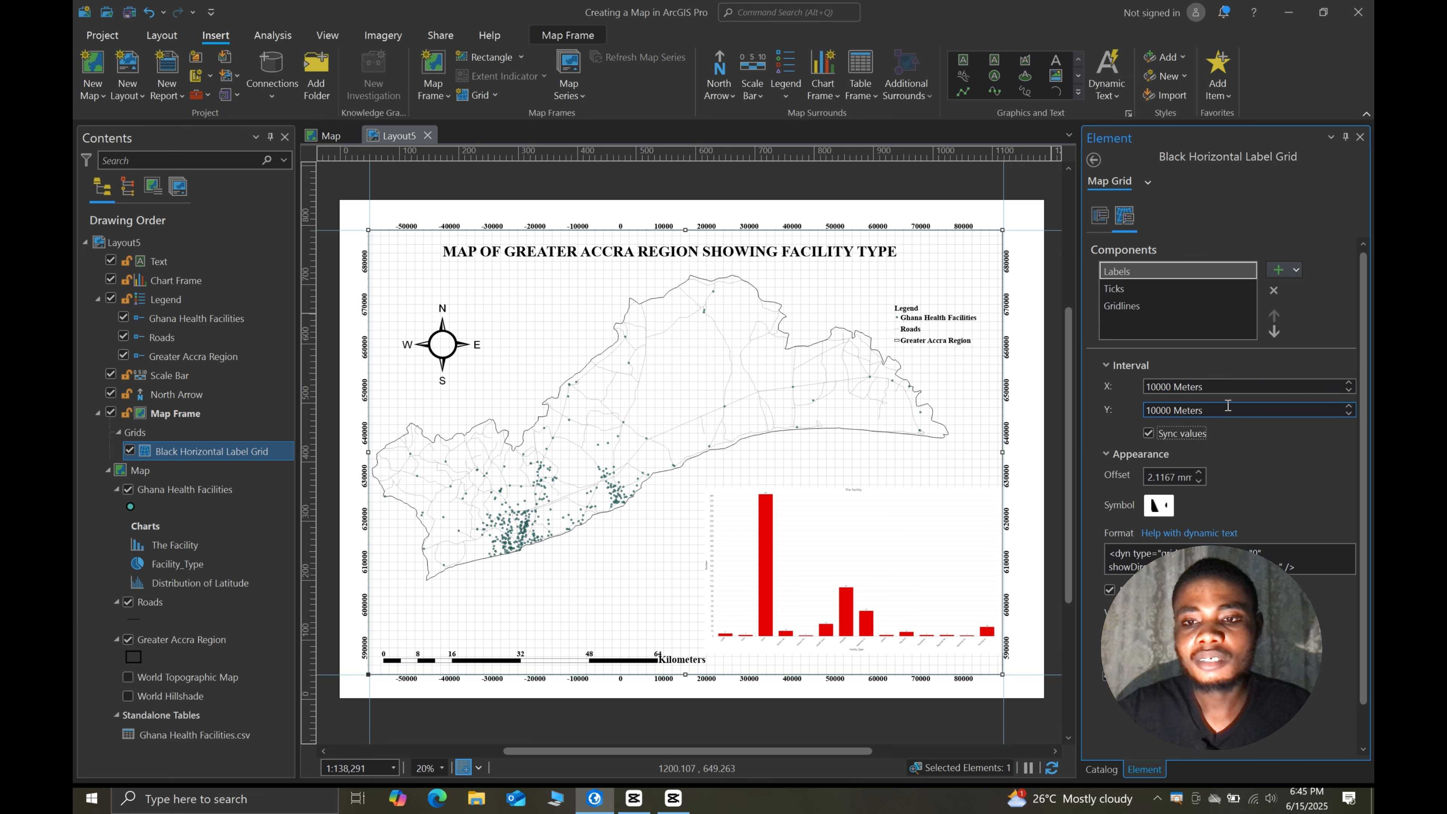
- Set the grid labels' X interval back to 20000 meters, with Y synced to it
click(1155, 387)
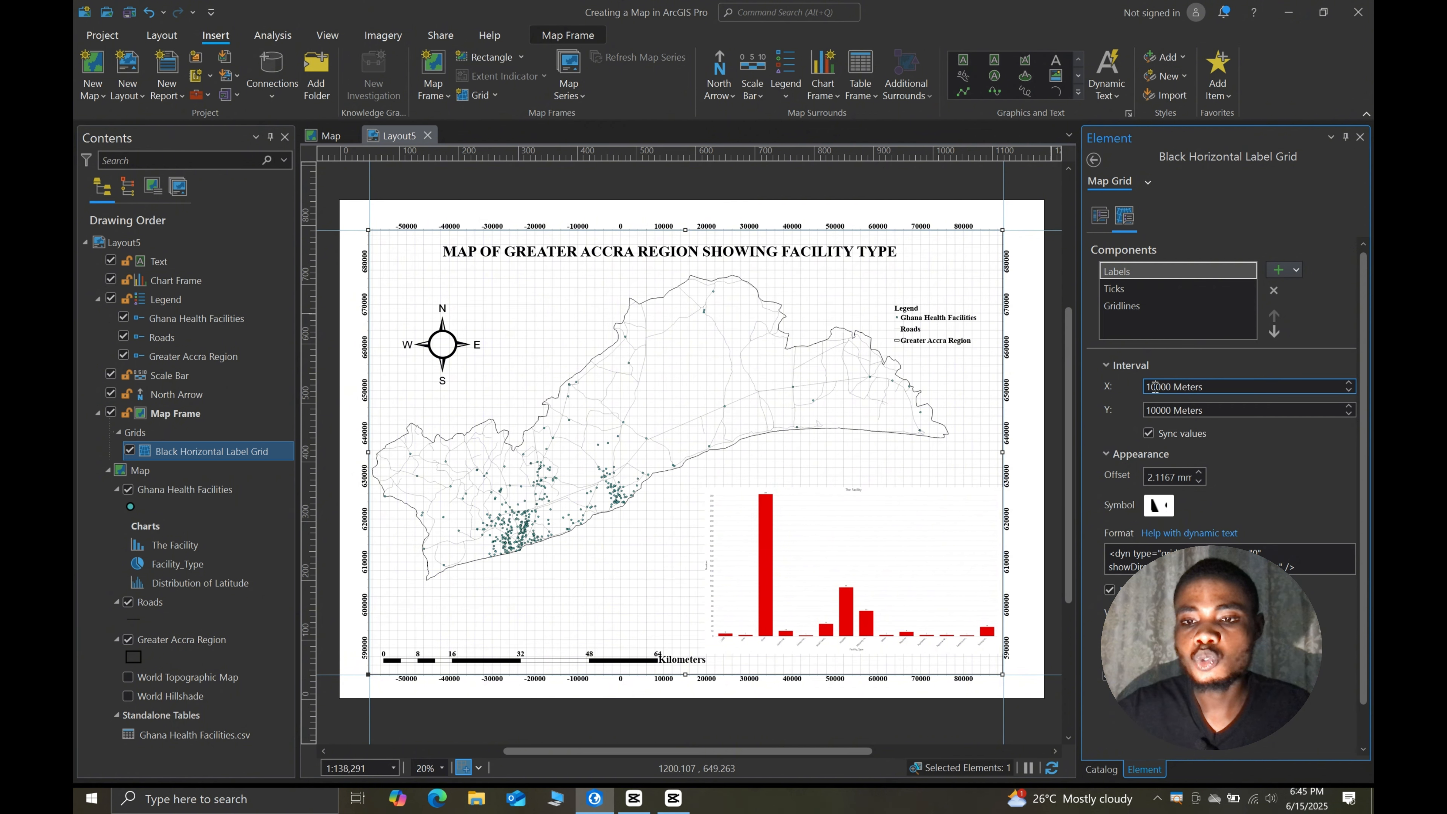
key(BackSpace)
text(2)
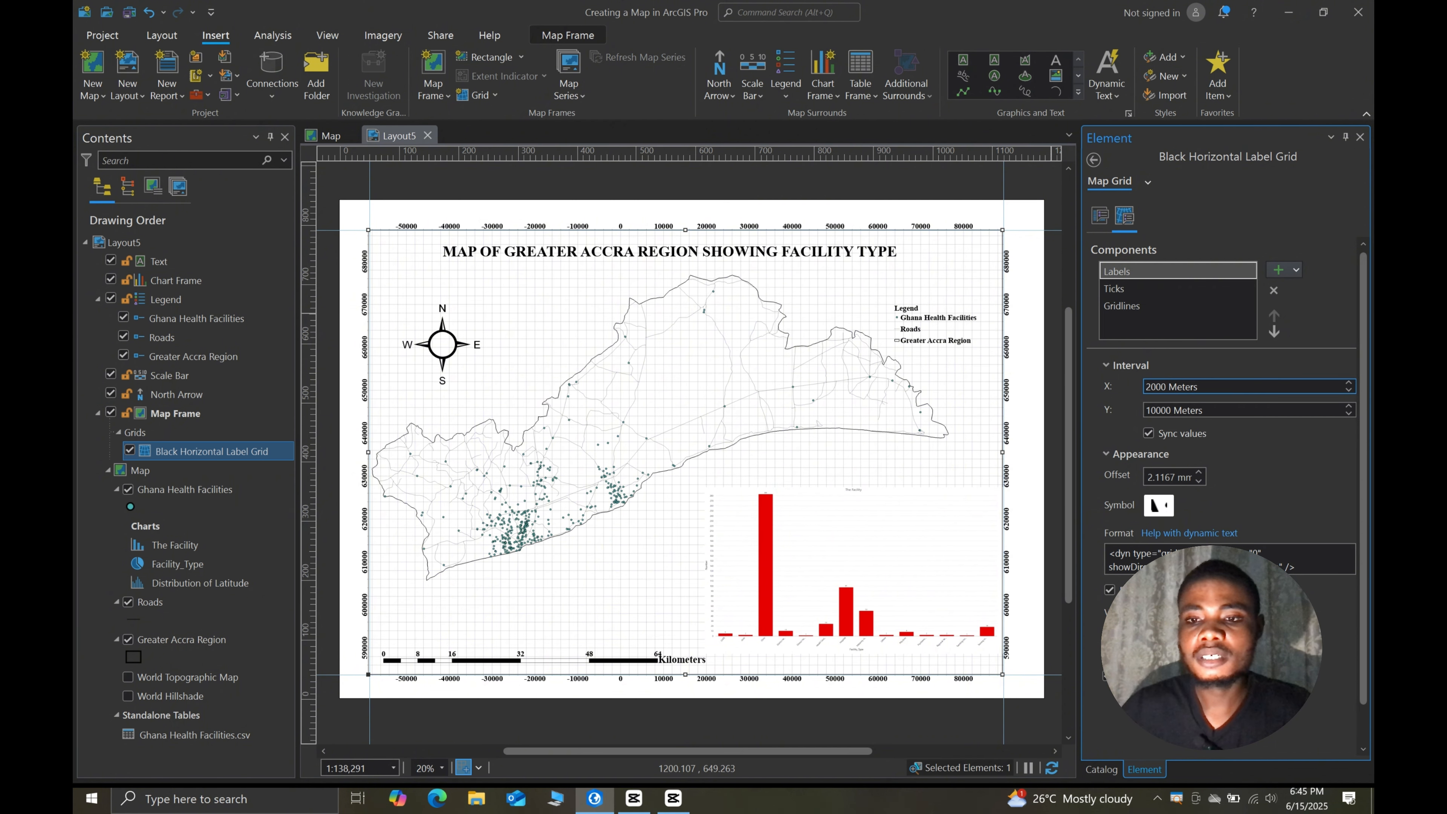
text(0)
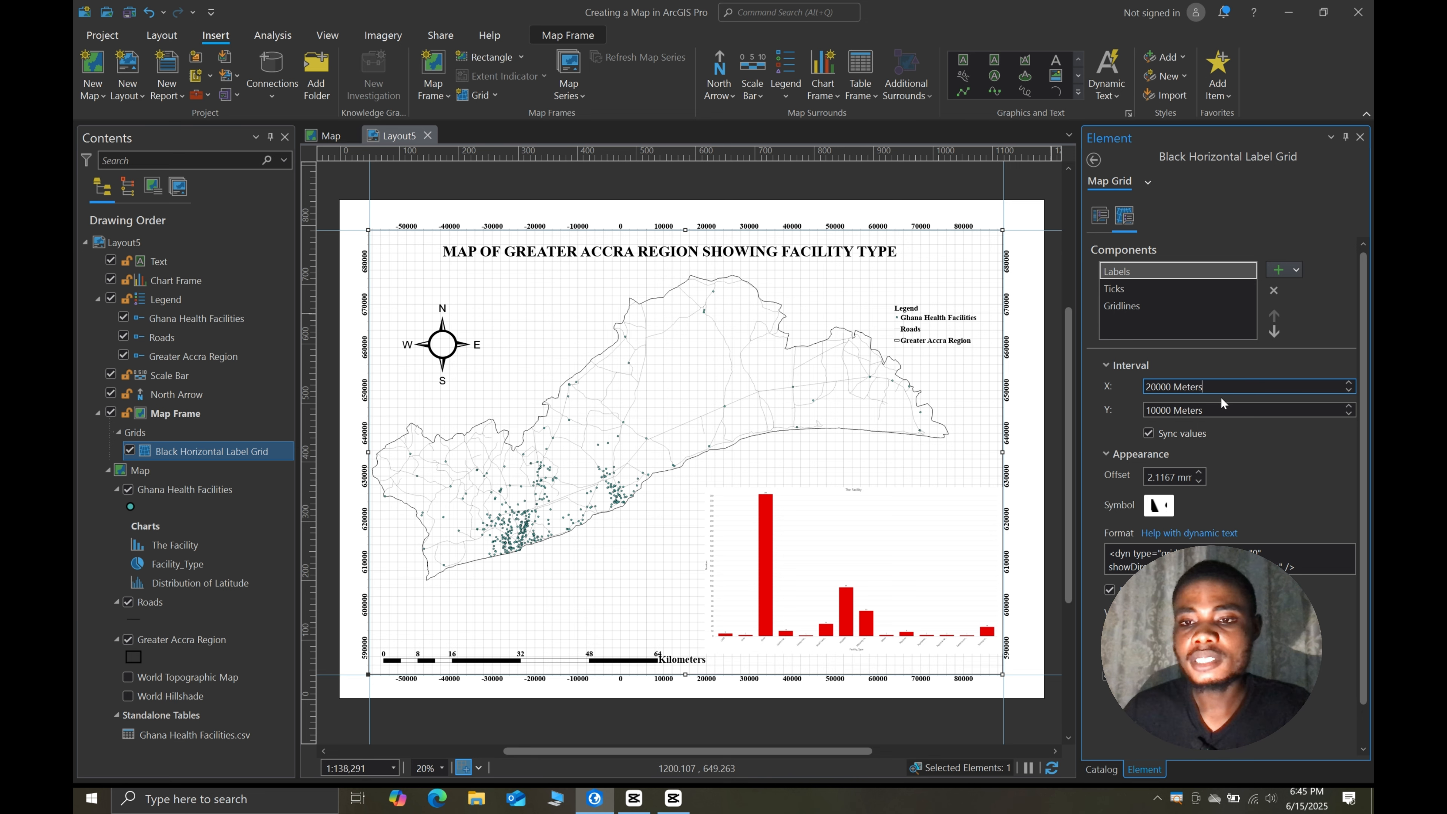
click(1227, 410)
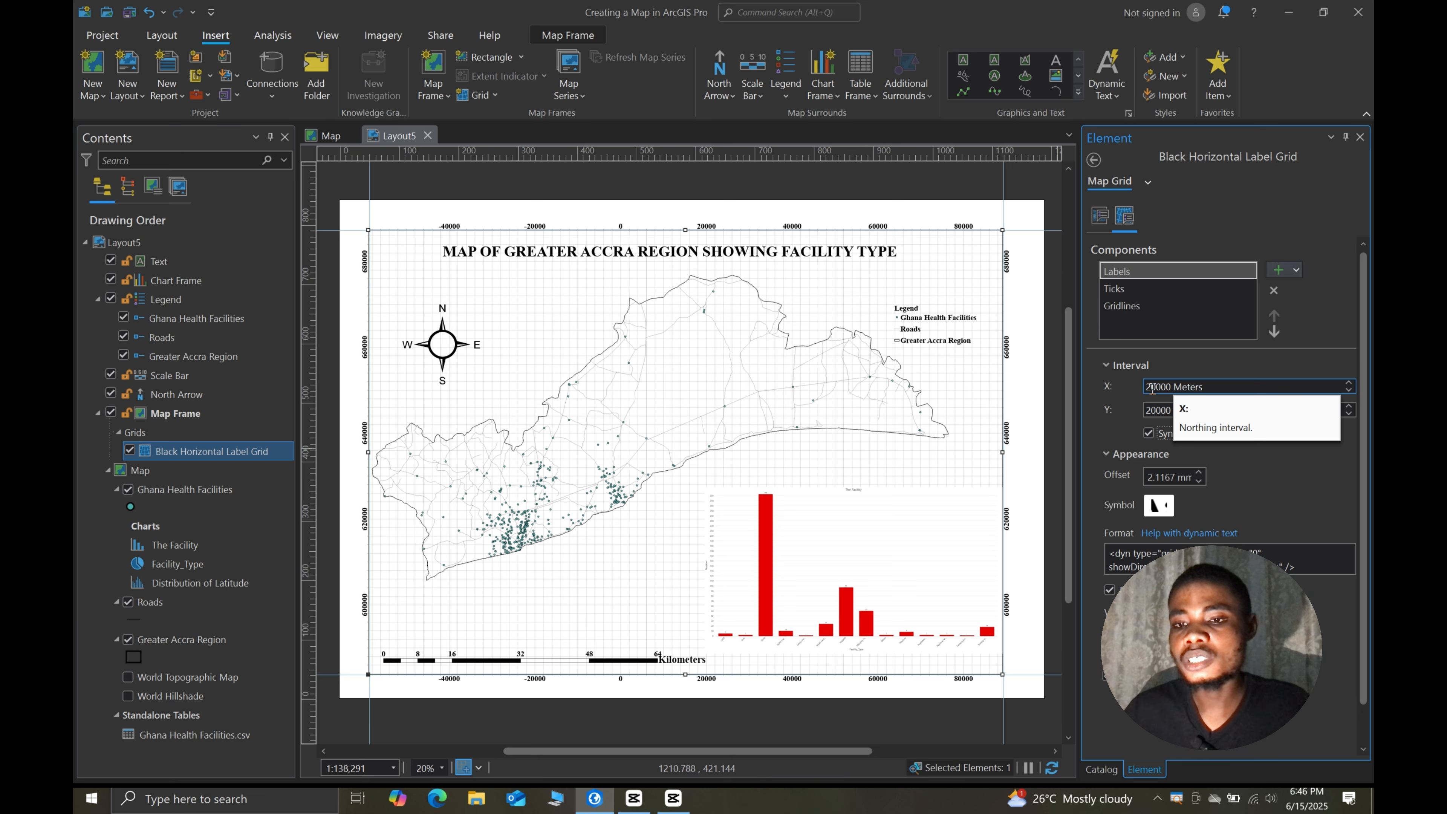
- Set the Gridlines component's X and Y interval to 20000 meters with the values synced
click(1119, 306)
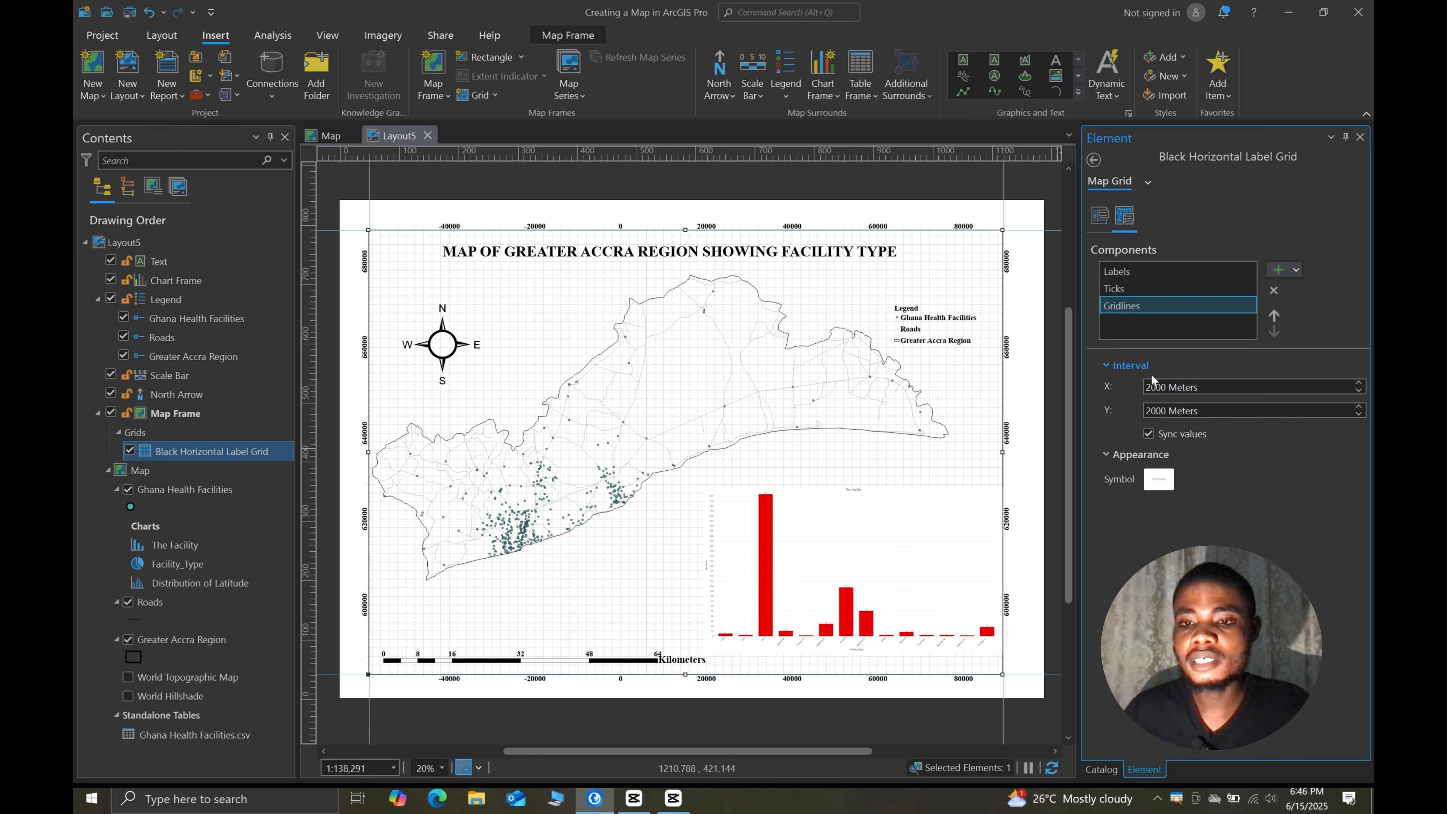
click(1155, 388)
text(0)
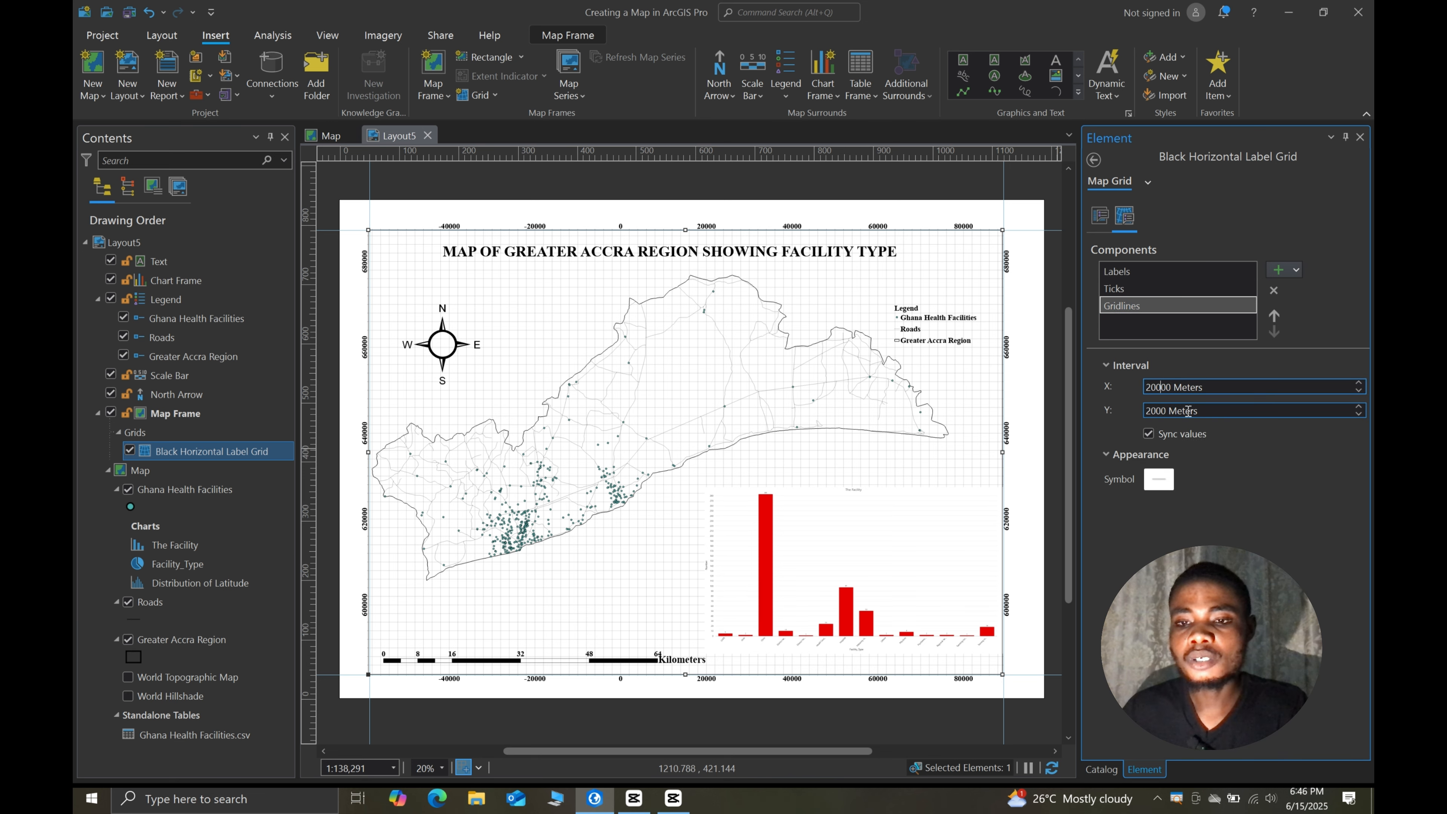
key(Tab)
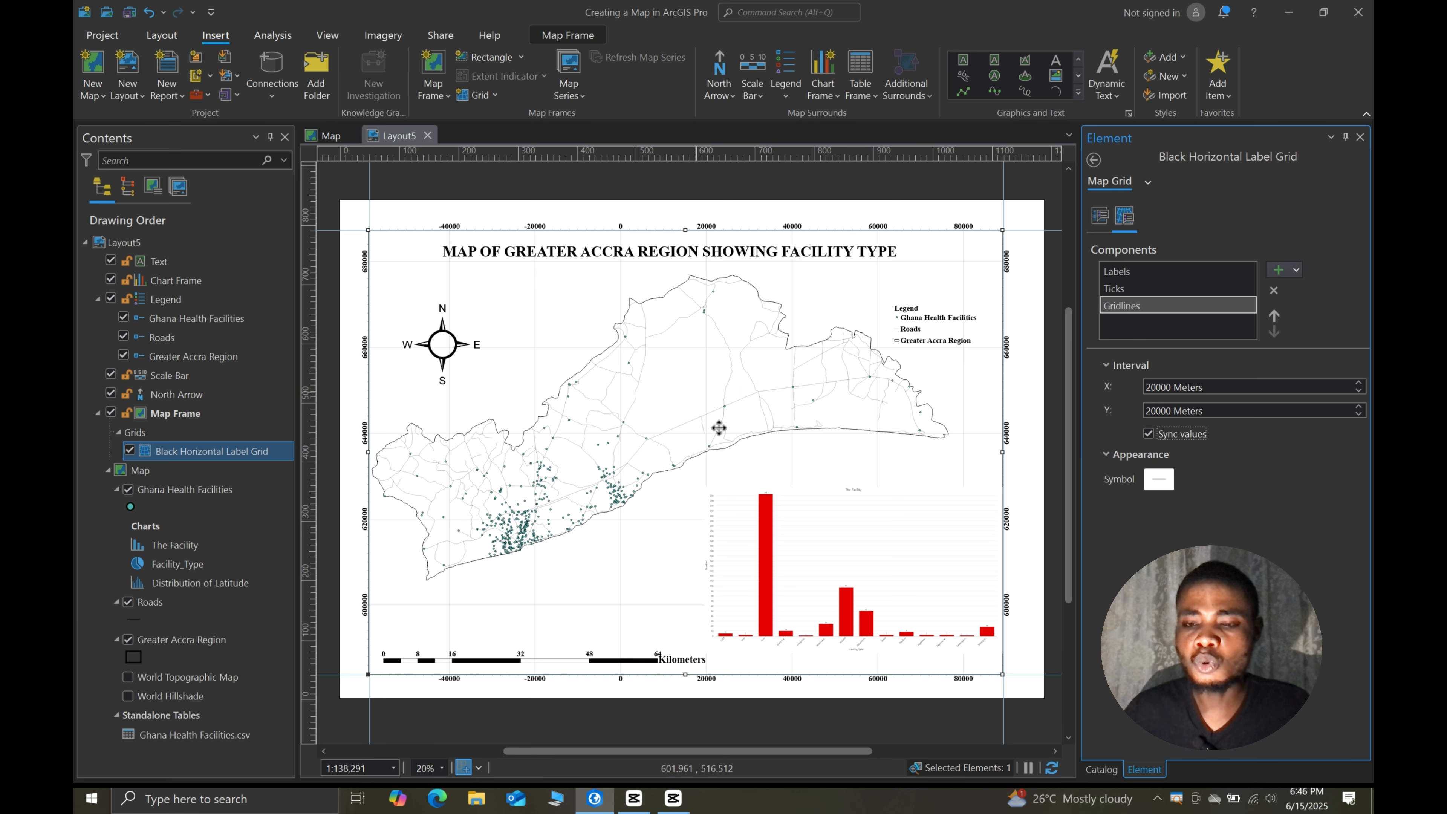
- Reopen the Black Horizontal Label Grid properties and set the gridlines' line width to 0 pt
drag(1117, 497, 1134, 494)
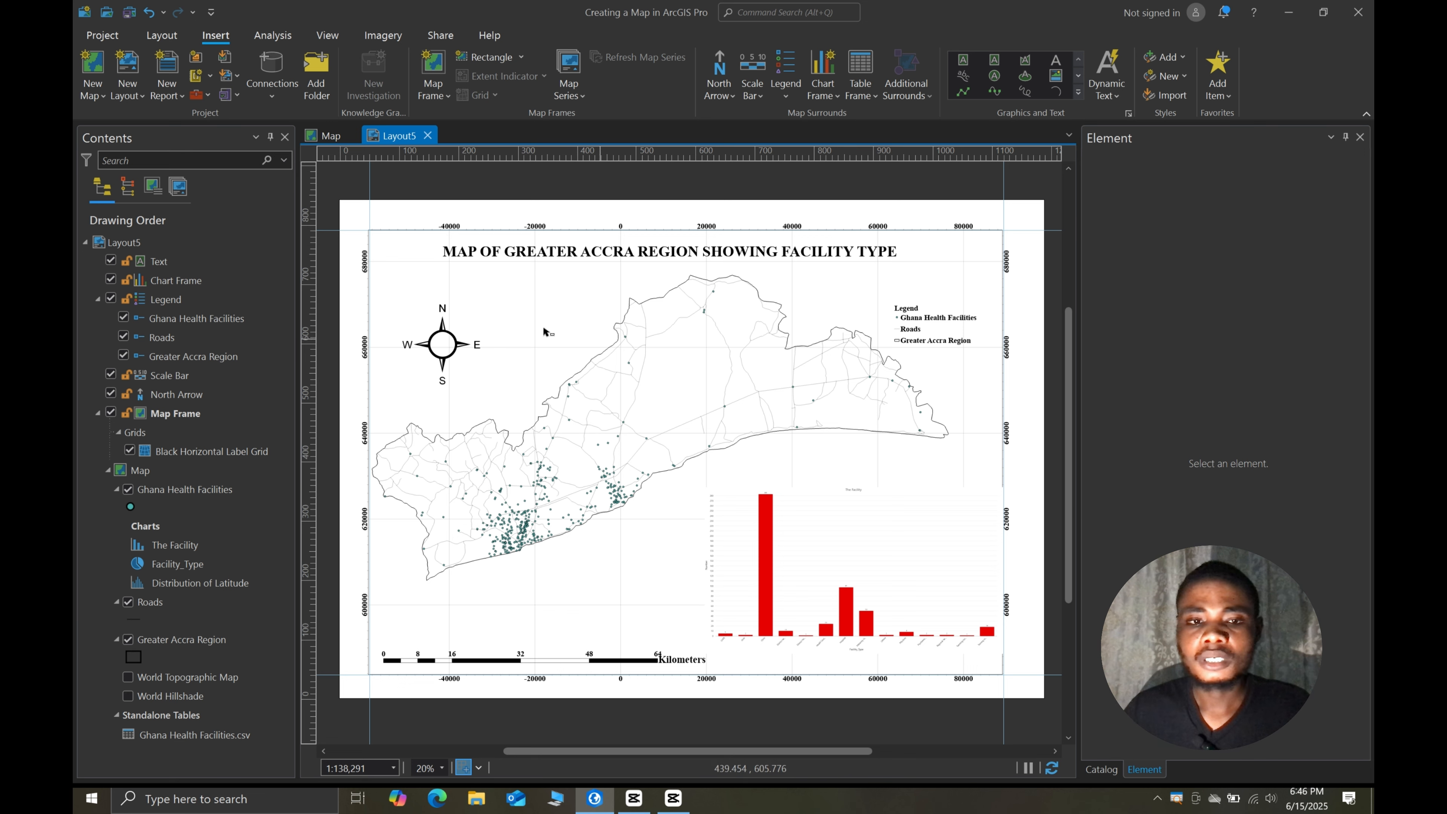
click(187, 450)
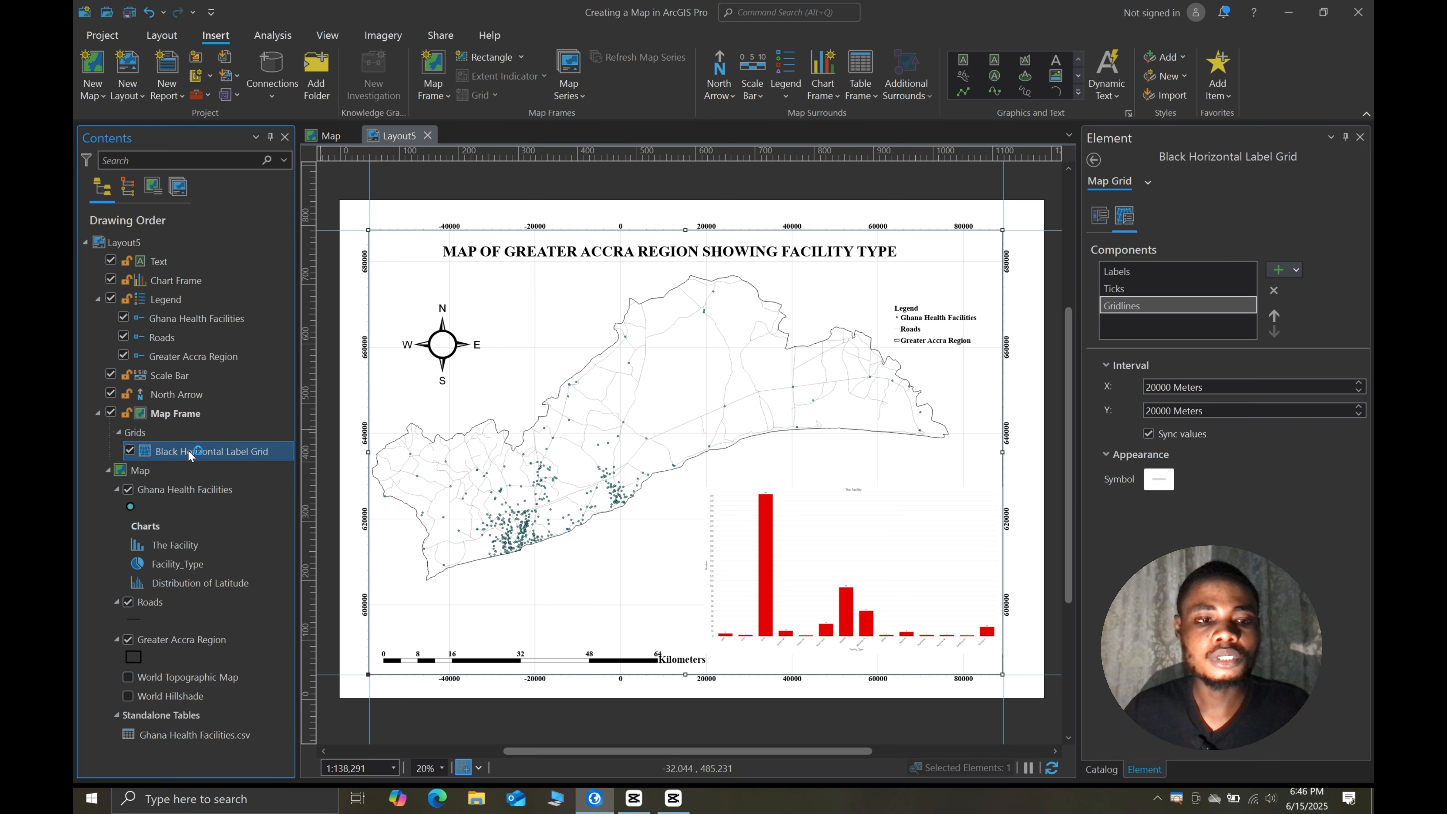
right_click(188, 450)
click(218, 471)
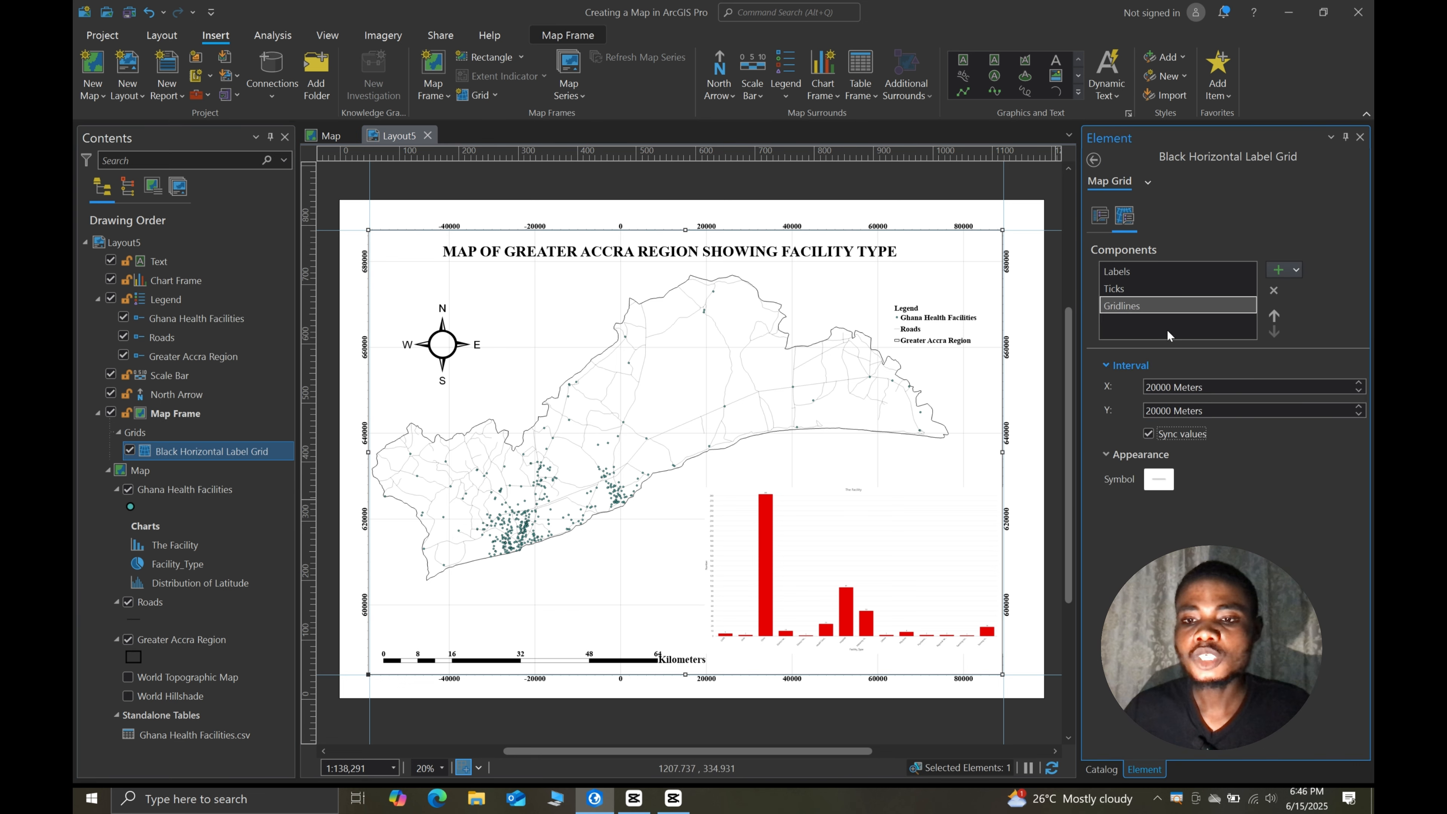
click(1158, 480)
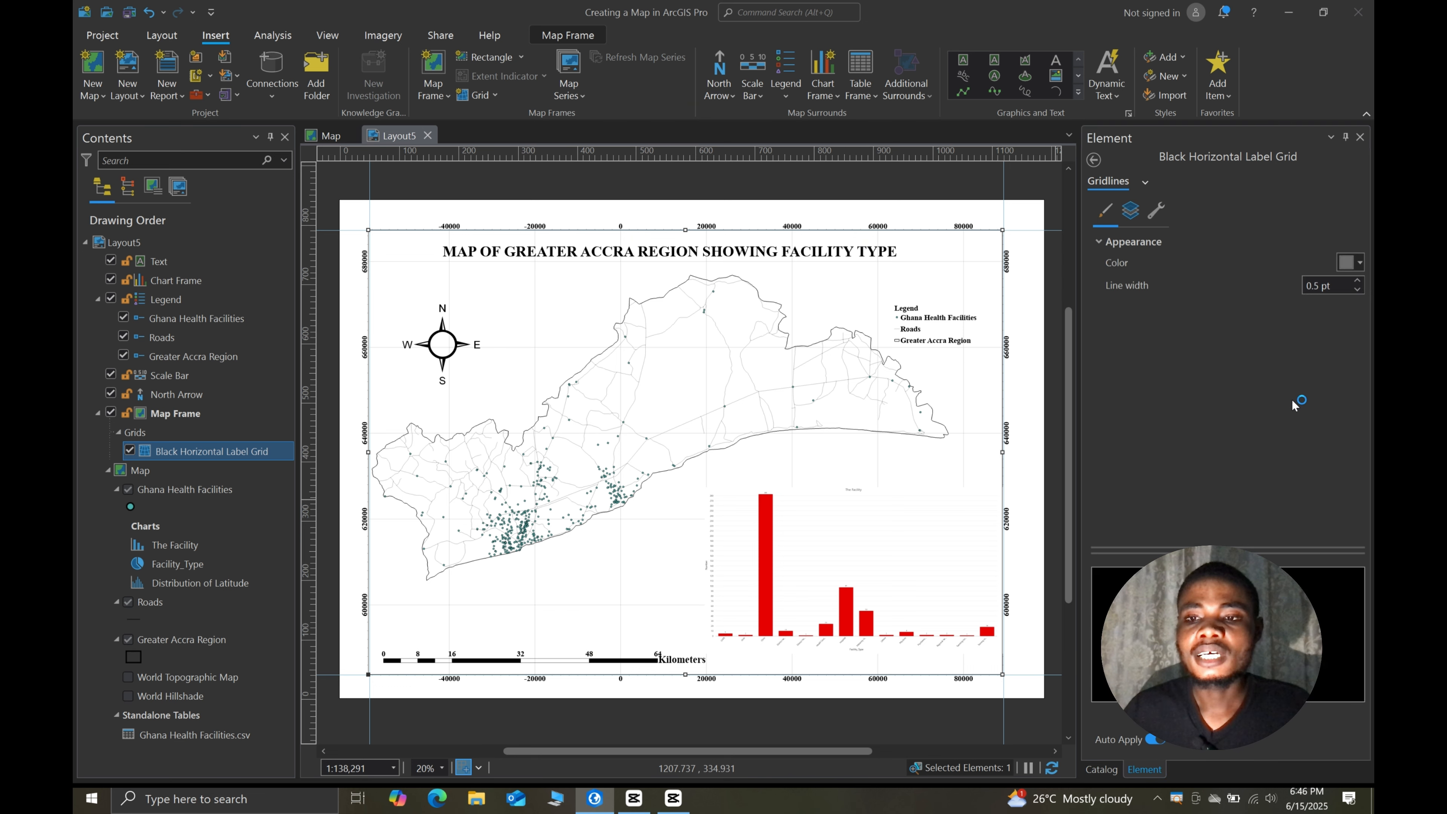
click(1357, 288)
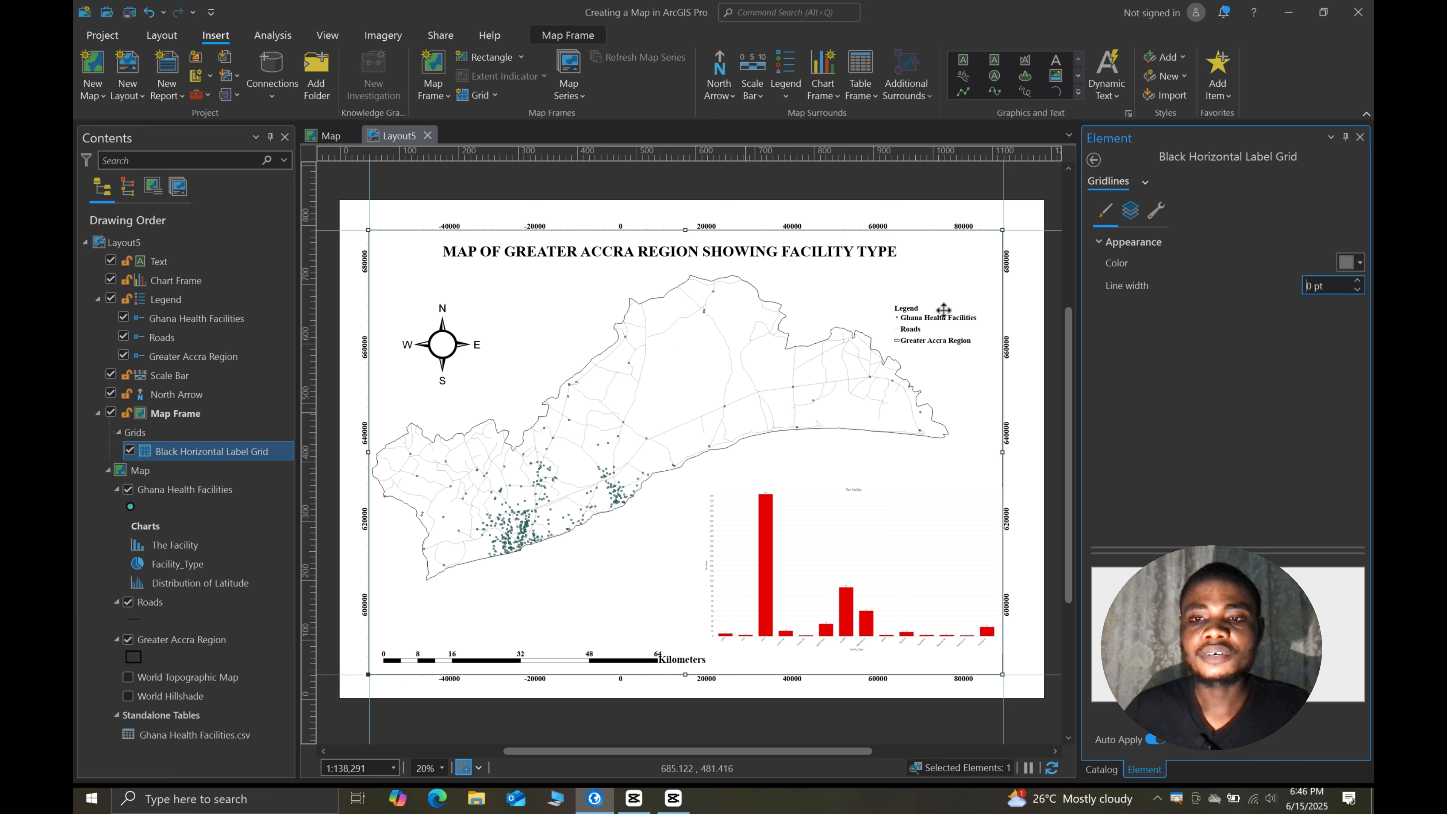
click(1088, 159)
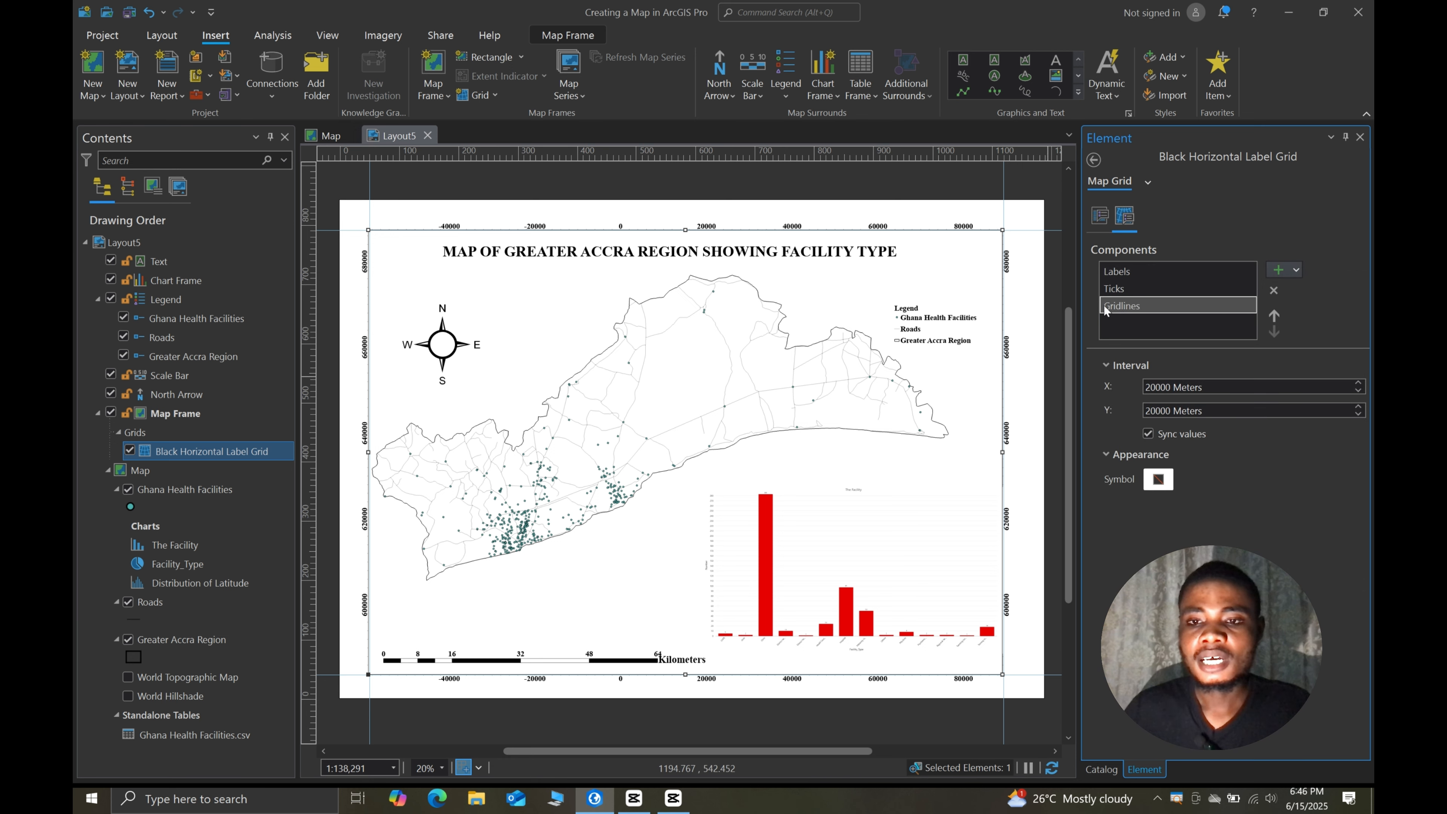
- Set the Ticks component's X and Y interval to 20000 meters with the values synced
click(1121, 288)
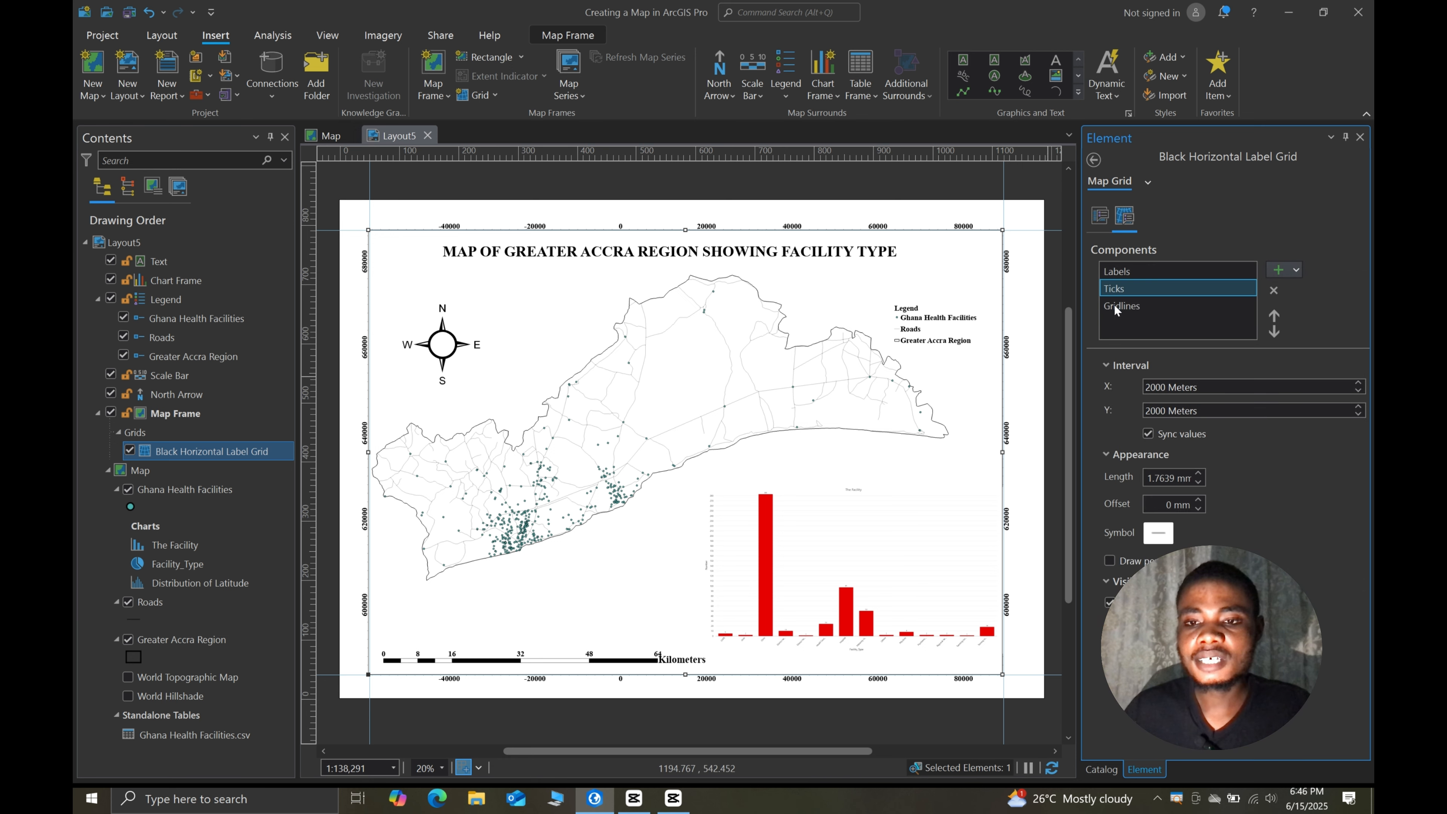
click(1163, 392)
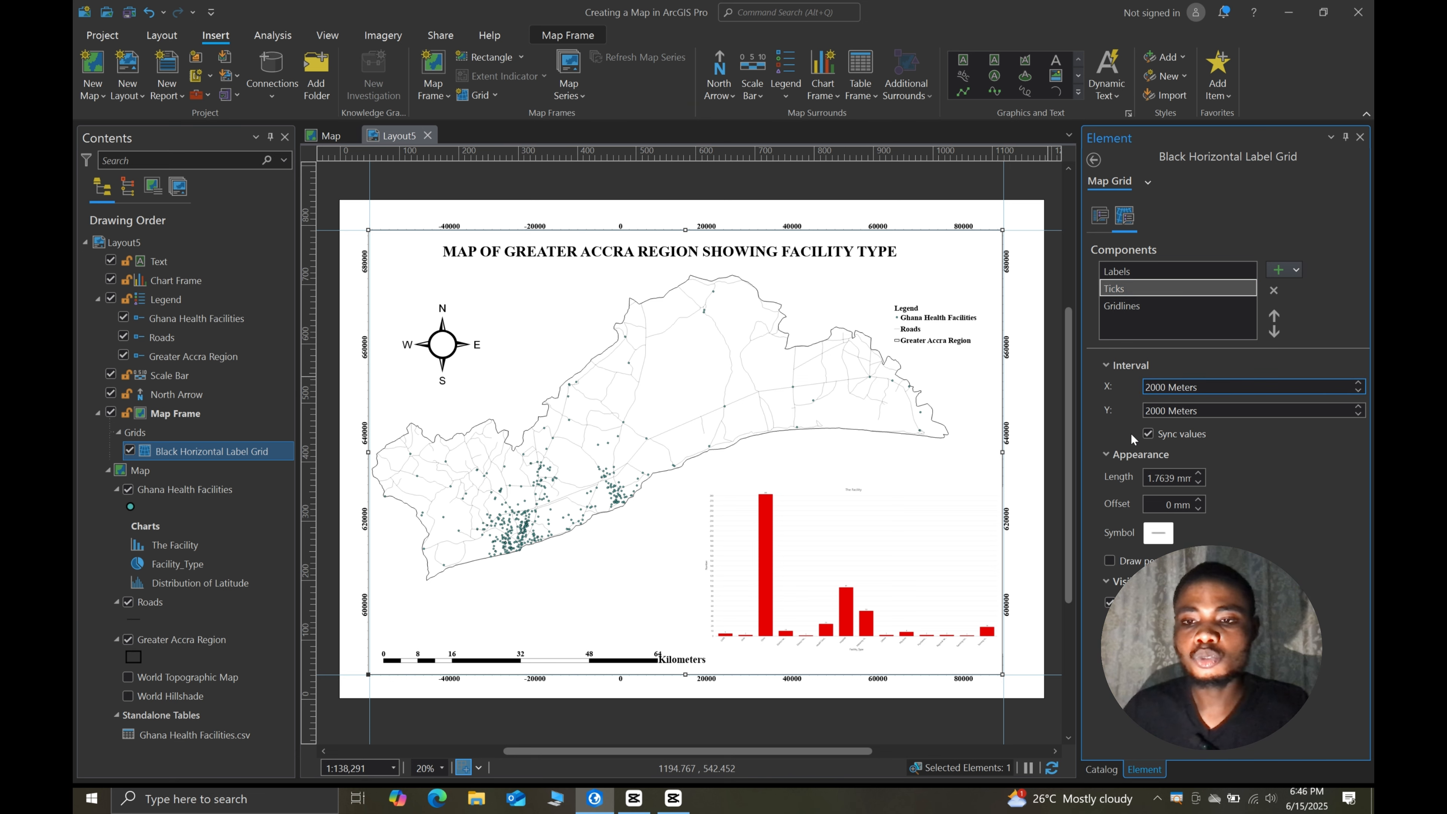
text(0)
key(Return)
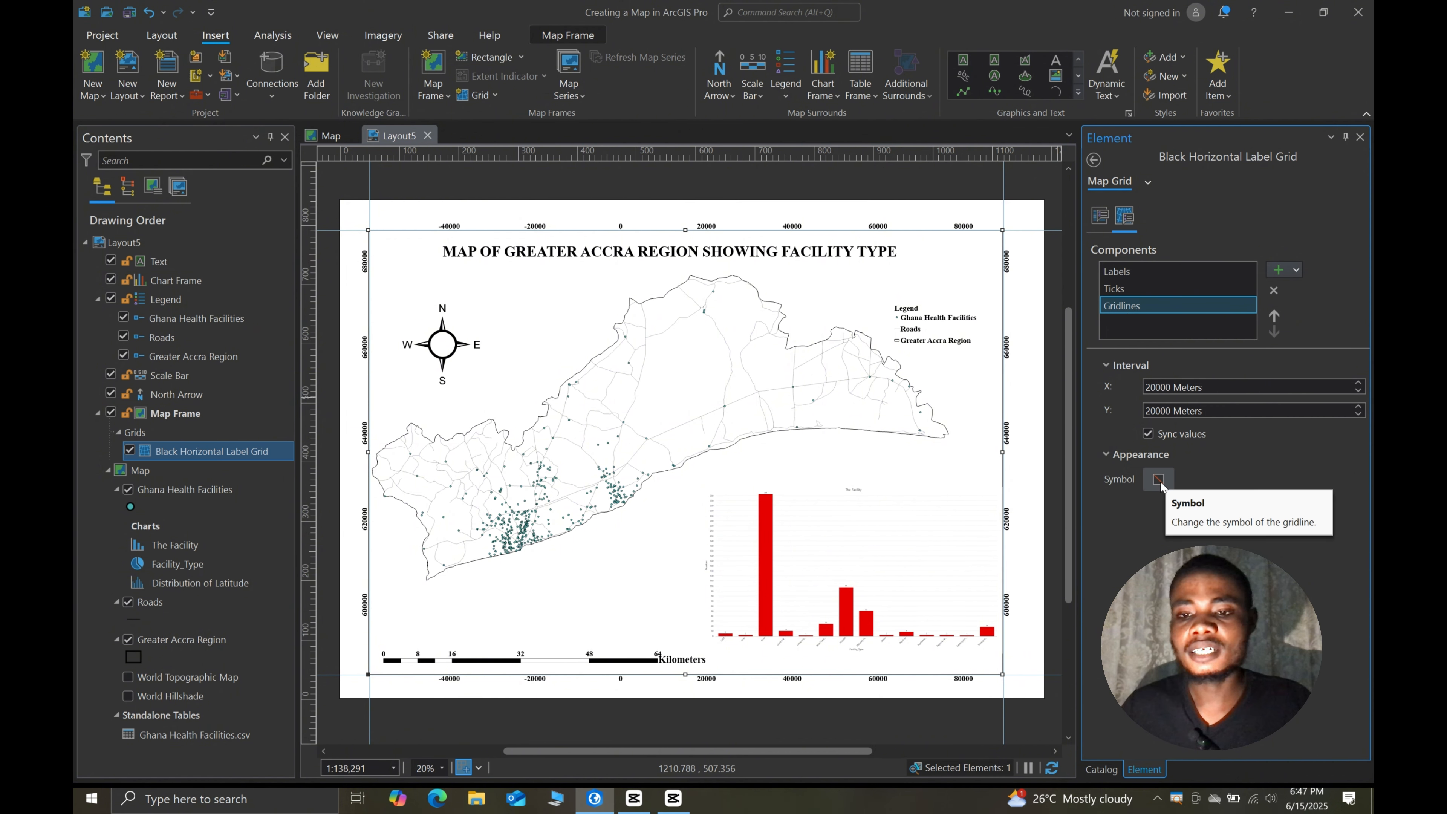
- Open the symbol settings of the grid's Gridlines component to check their color and line width
click(1157, 481)
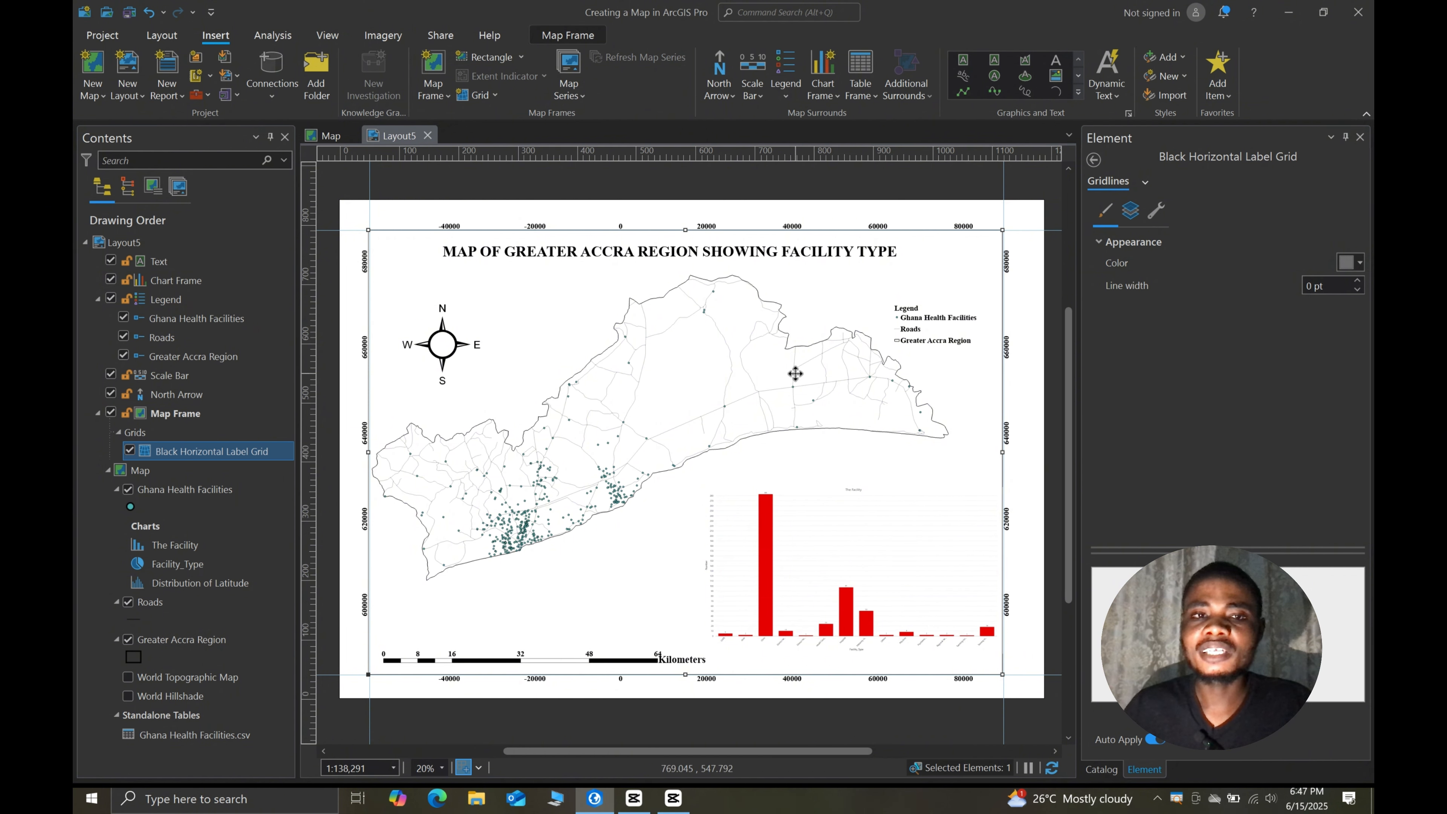
- Export the finished layout as a JPEG file at 300 DPI with 24-bit True Color depth
click(452, 35)
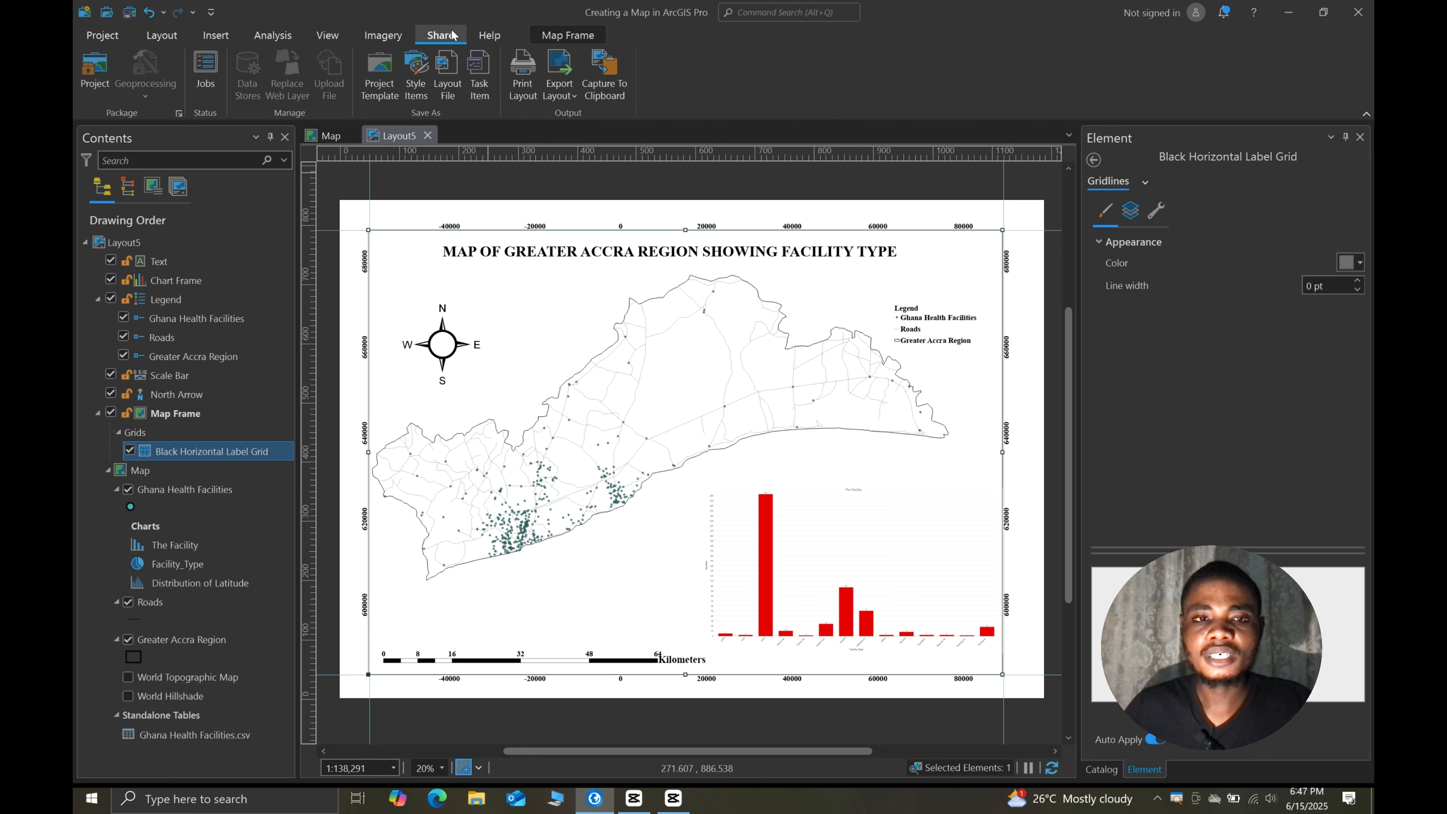
click(566, 96)
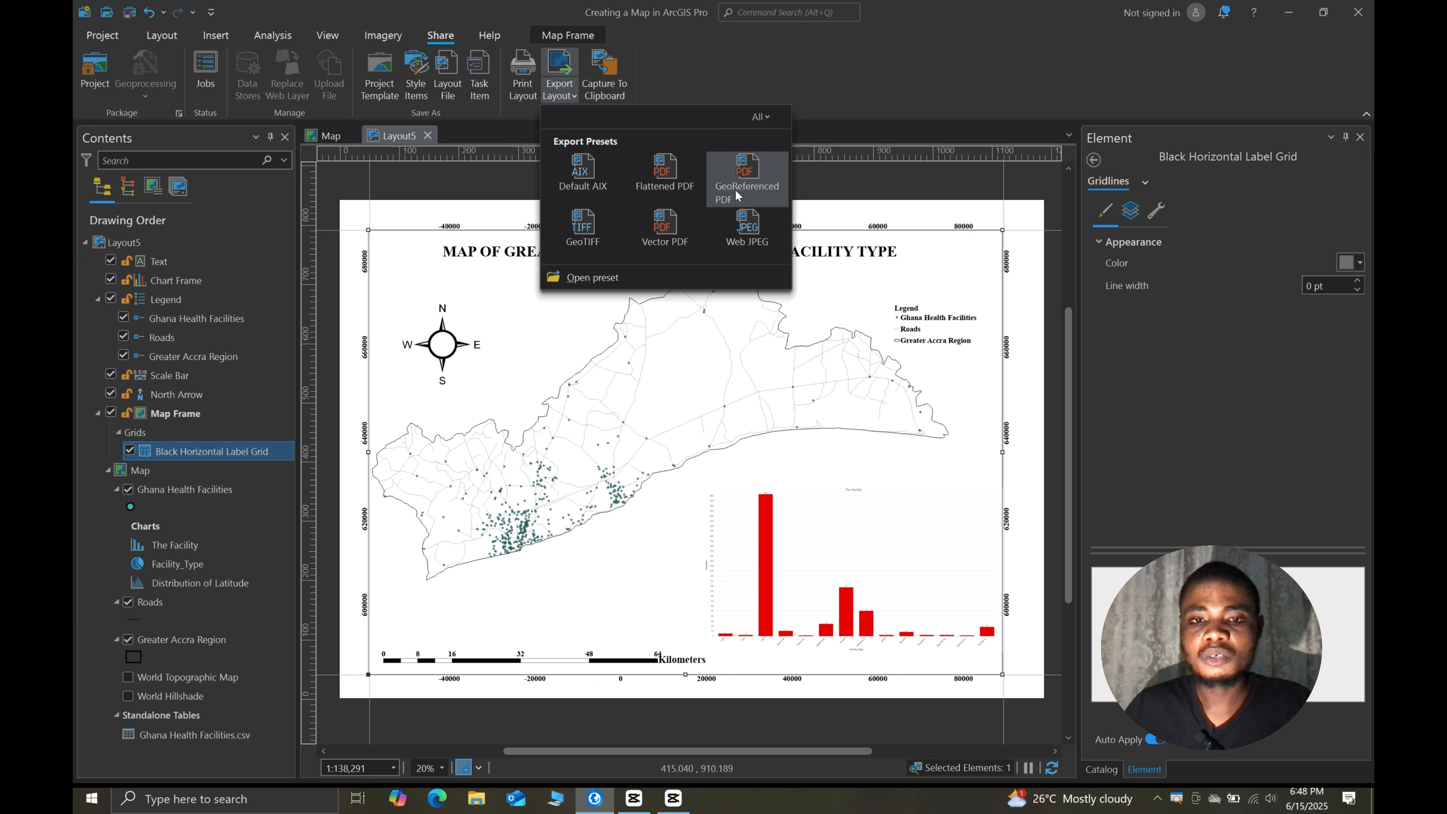
click(858, 305)
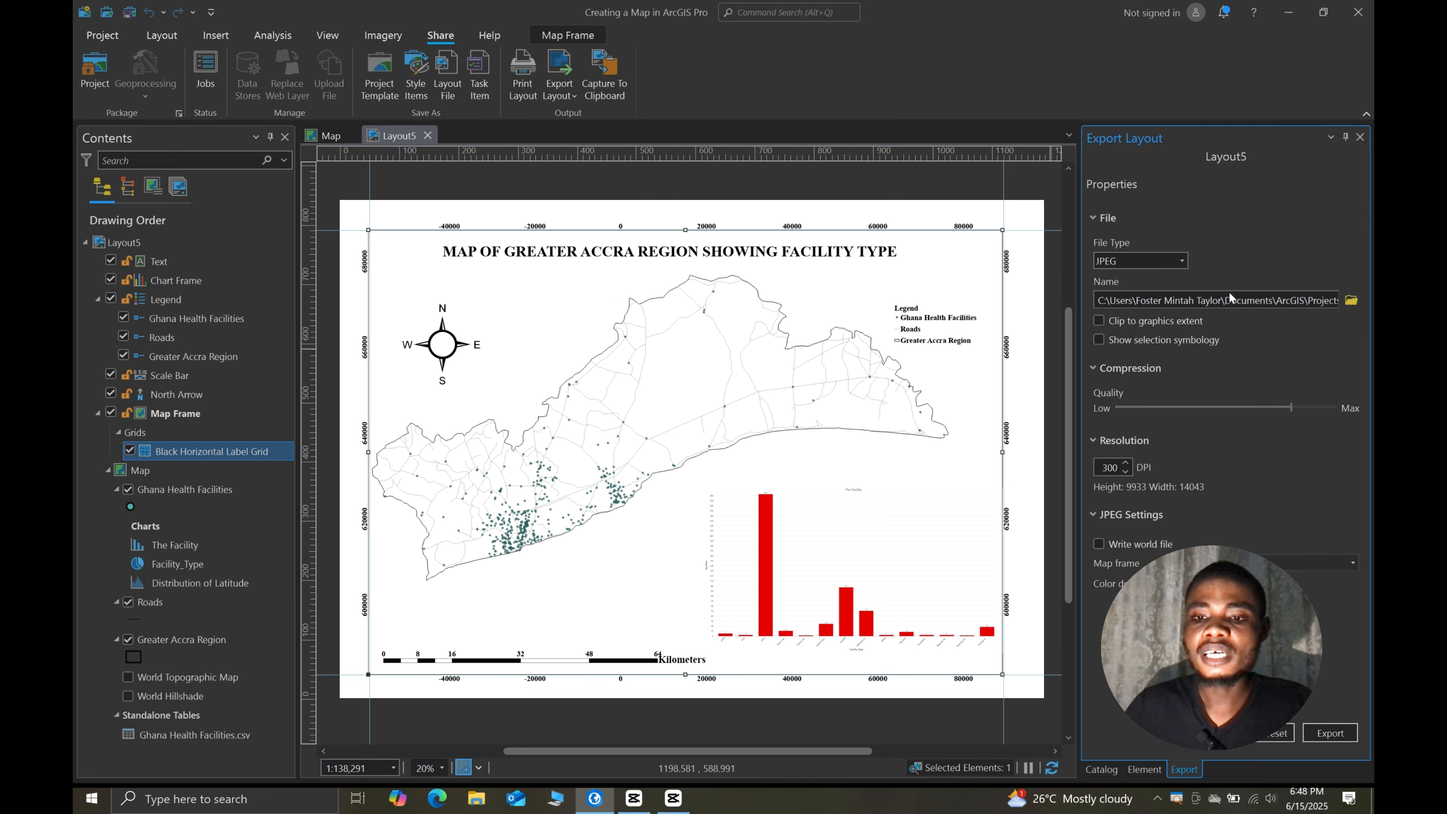
drag(1194, 135, 1052, 143)
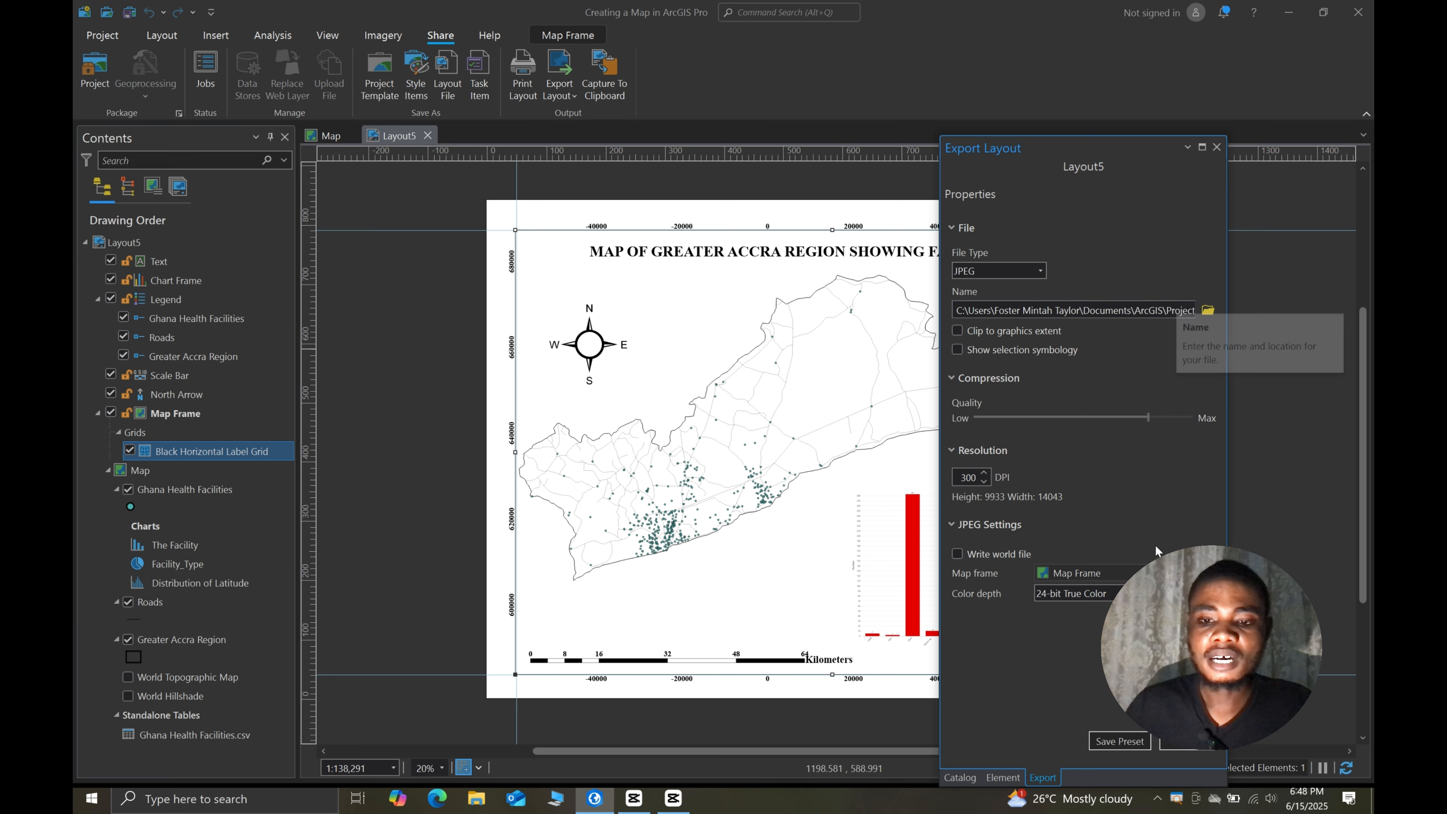
click(1174, 745)
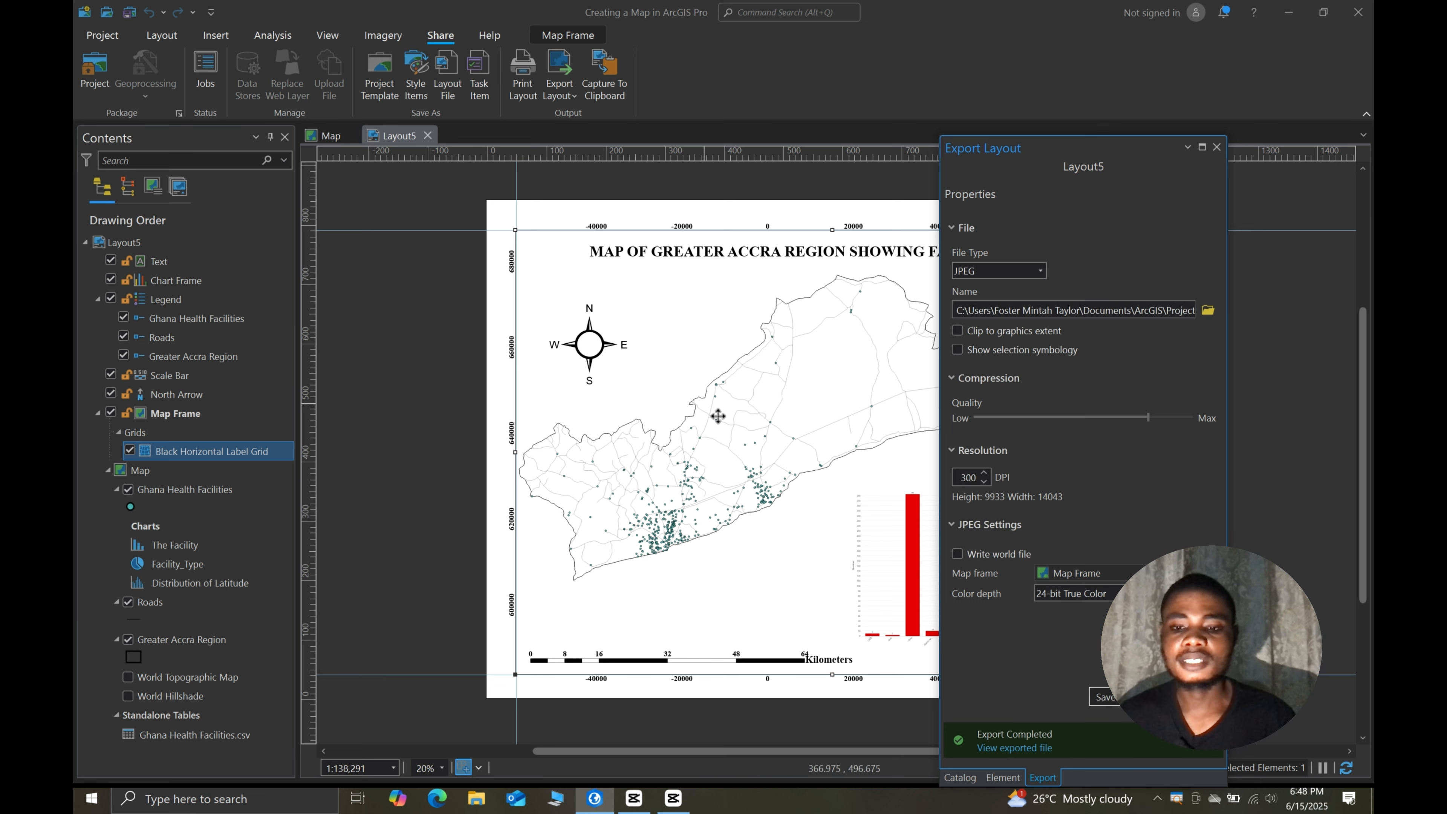
- Open the exported Layout5.jpg in the image viewer and reposition its window to review the finished map
click(1006, 753)
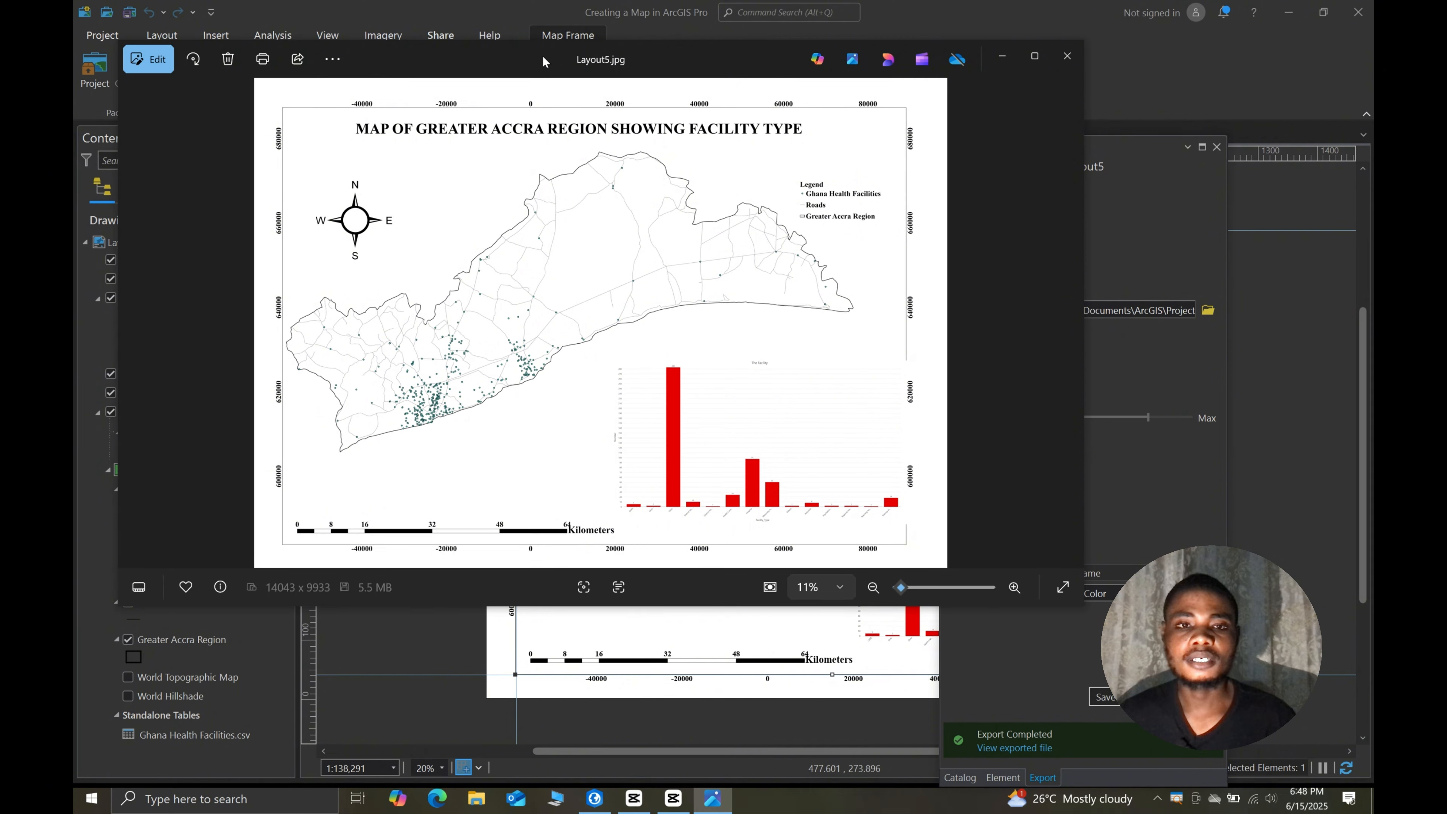
drag(544, 59, 621, 101)
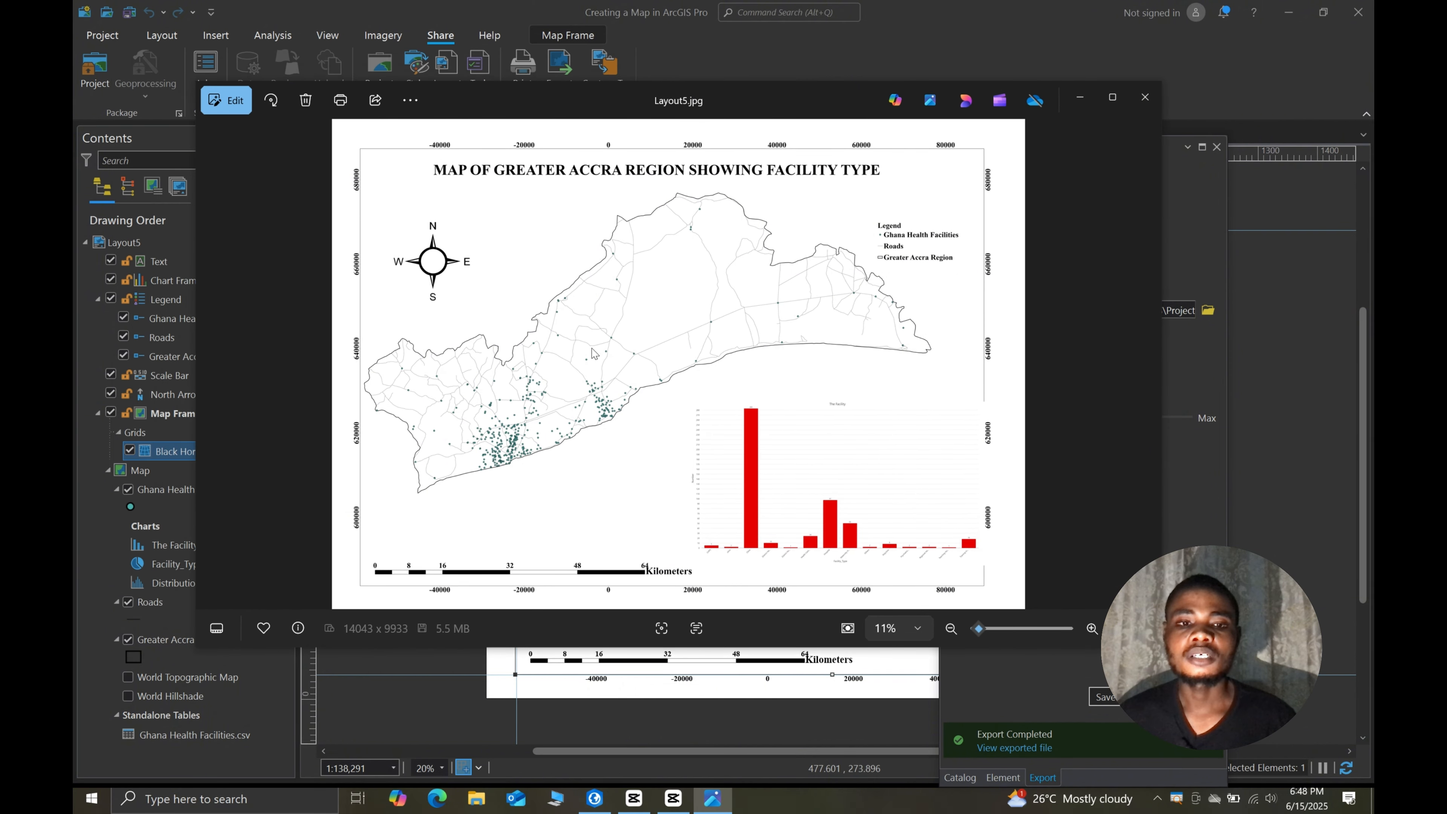